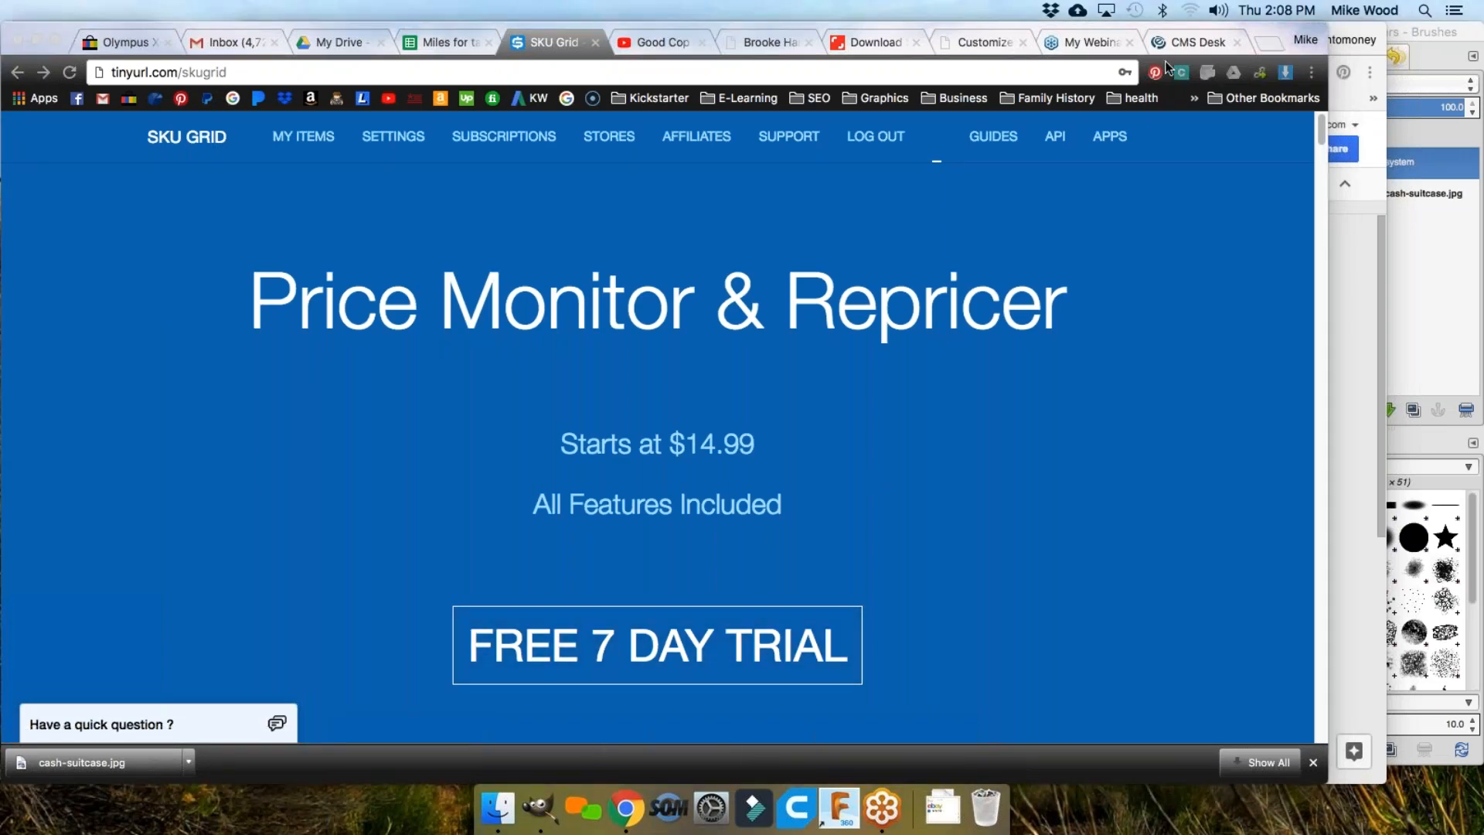
click(1348, 245)
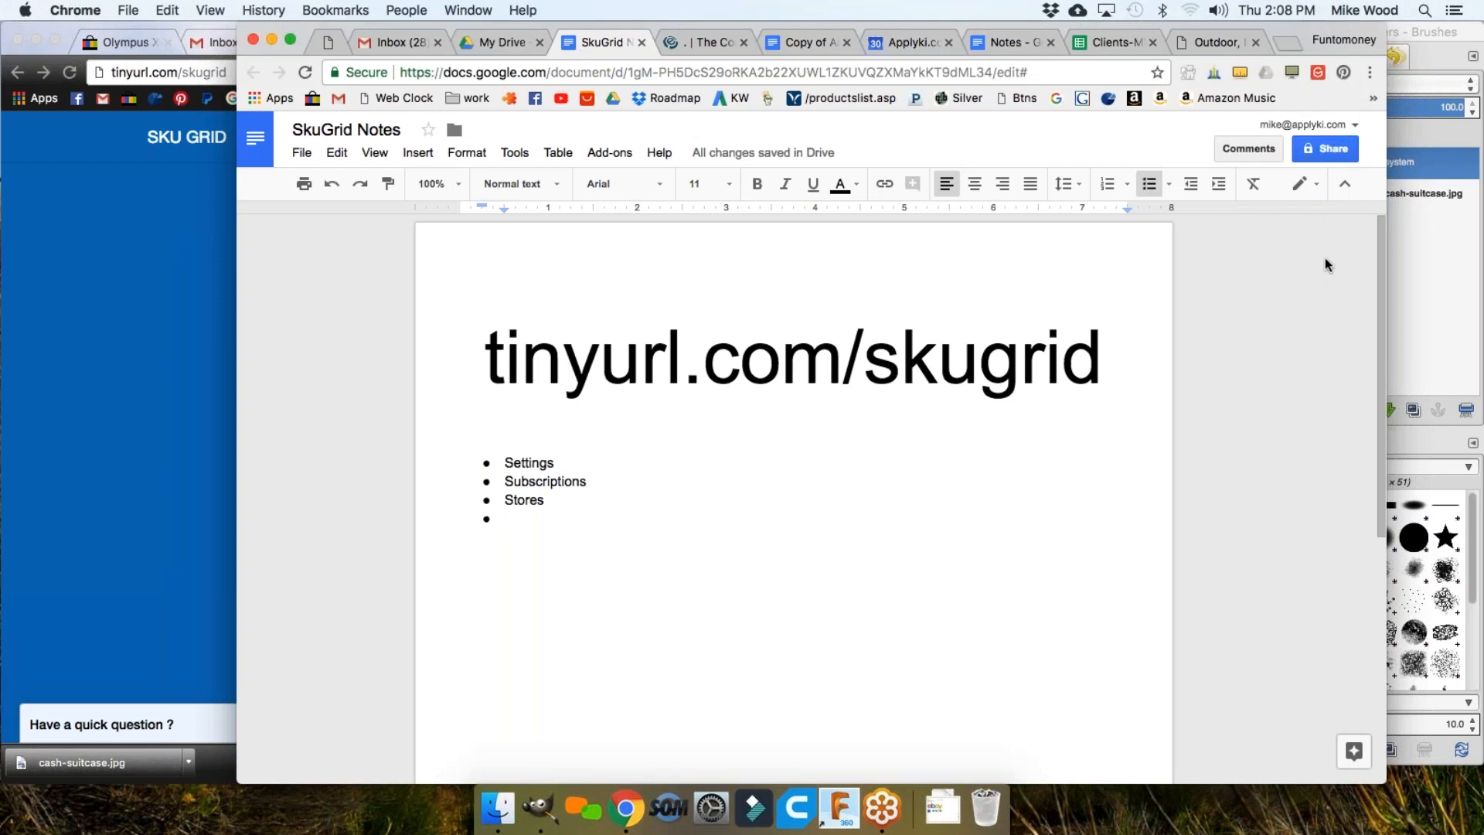
drag(1101, 354, 487, 351)
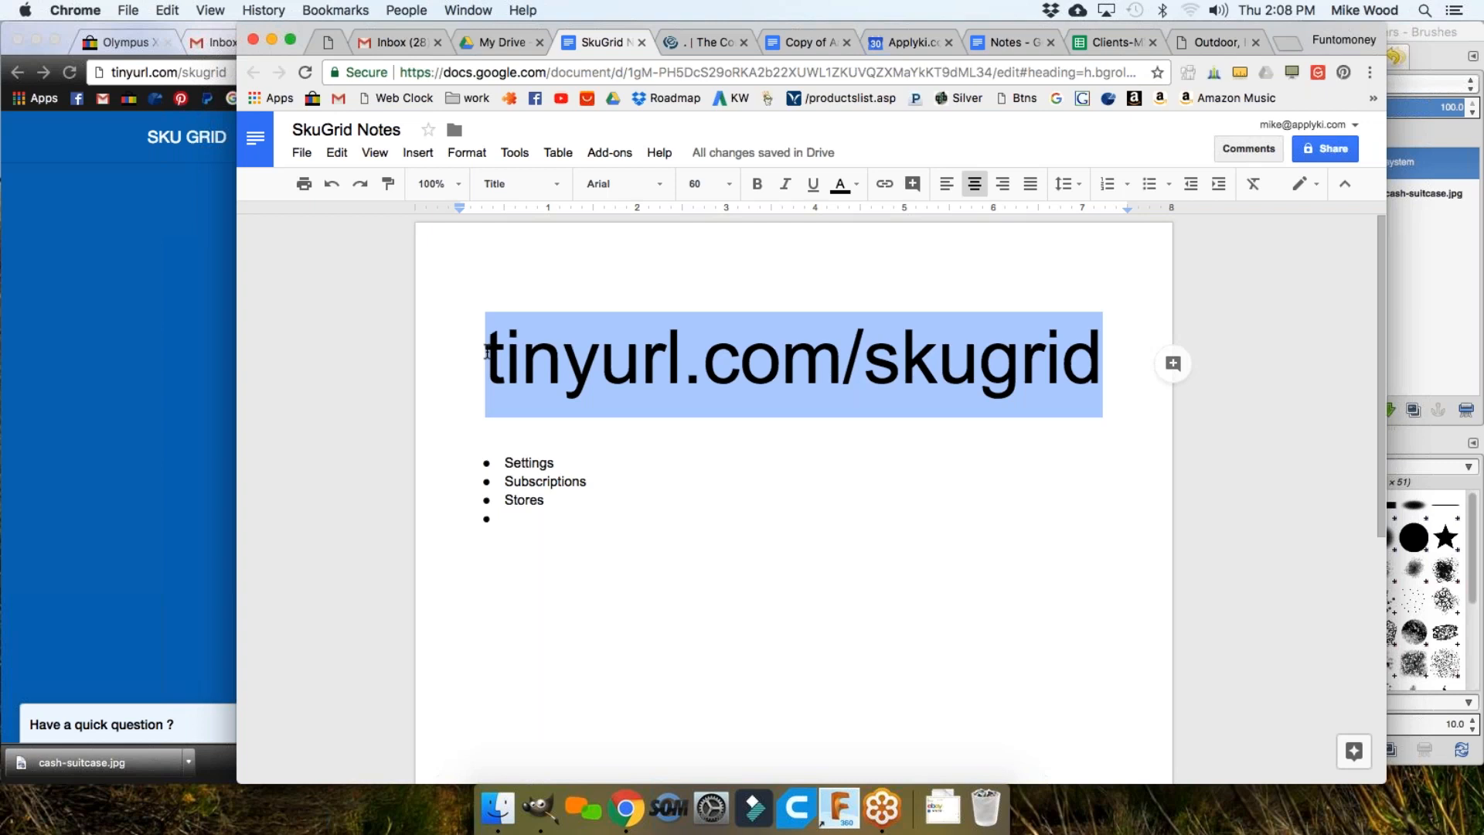
click(487, 351)
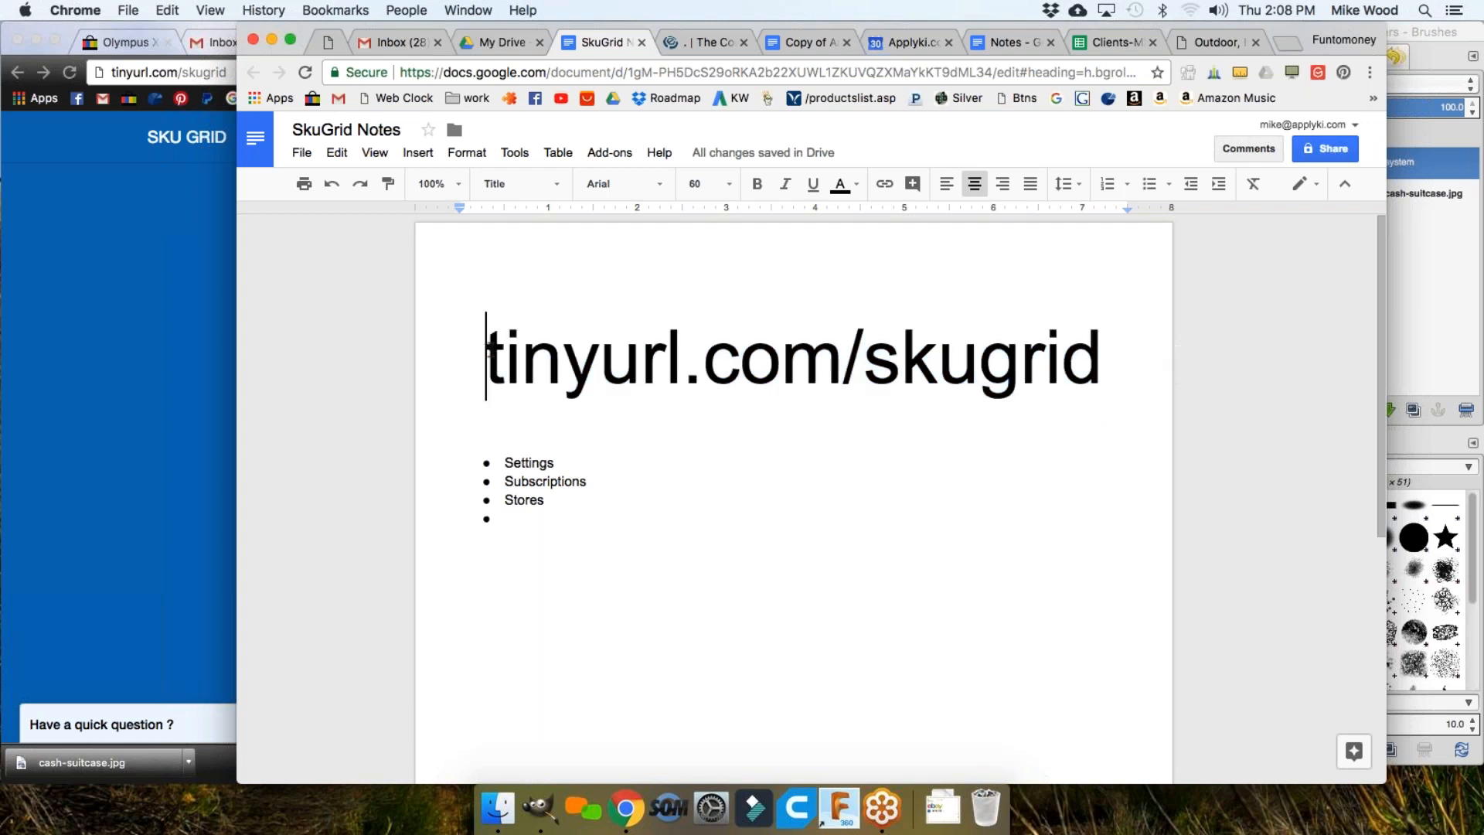
drag(487, 351, 777, 379)
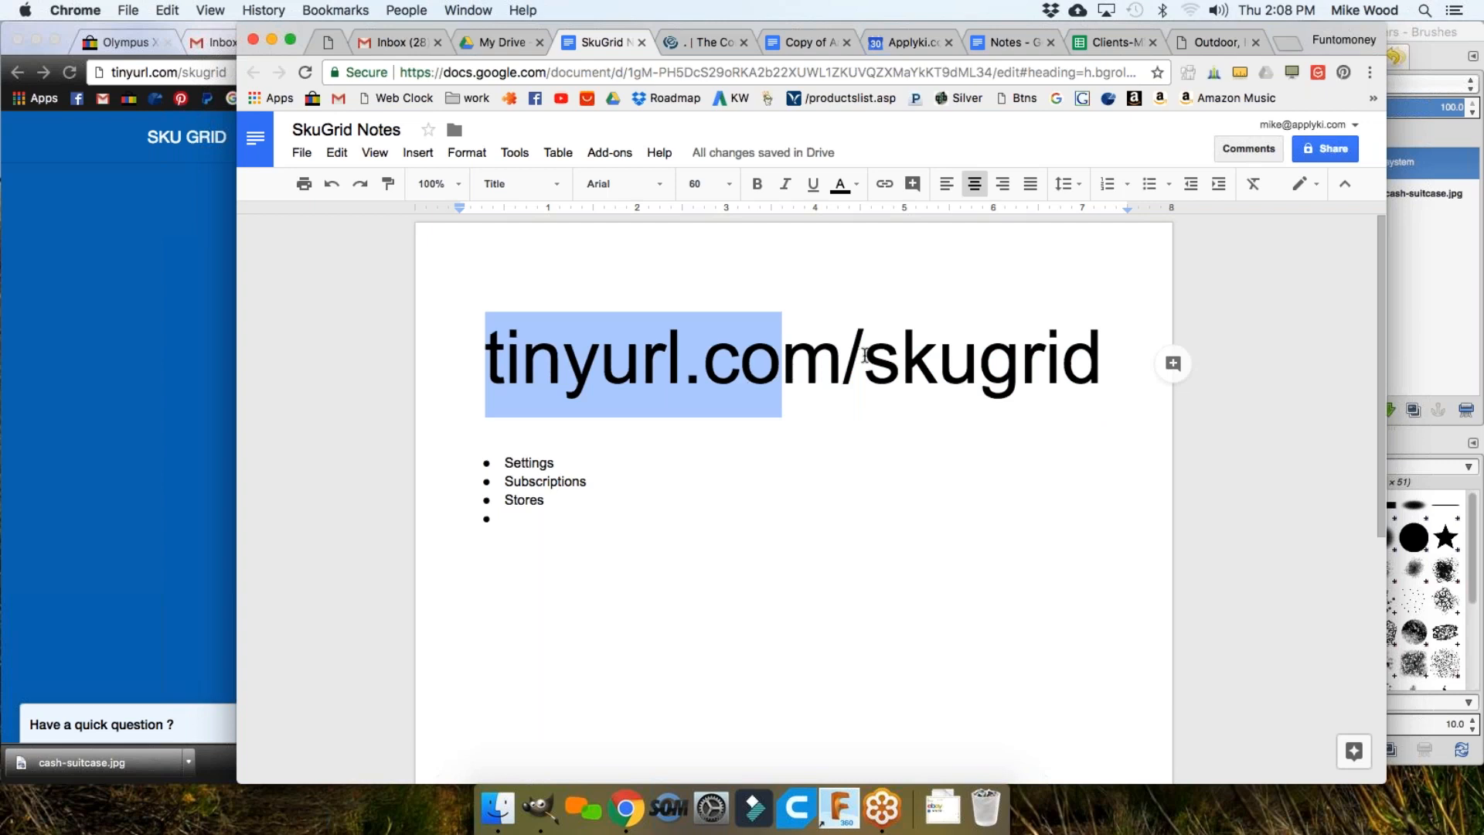
drag(1100, 364, 685, 360)
click(457, 356)
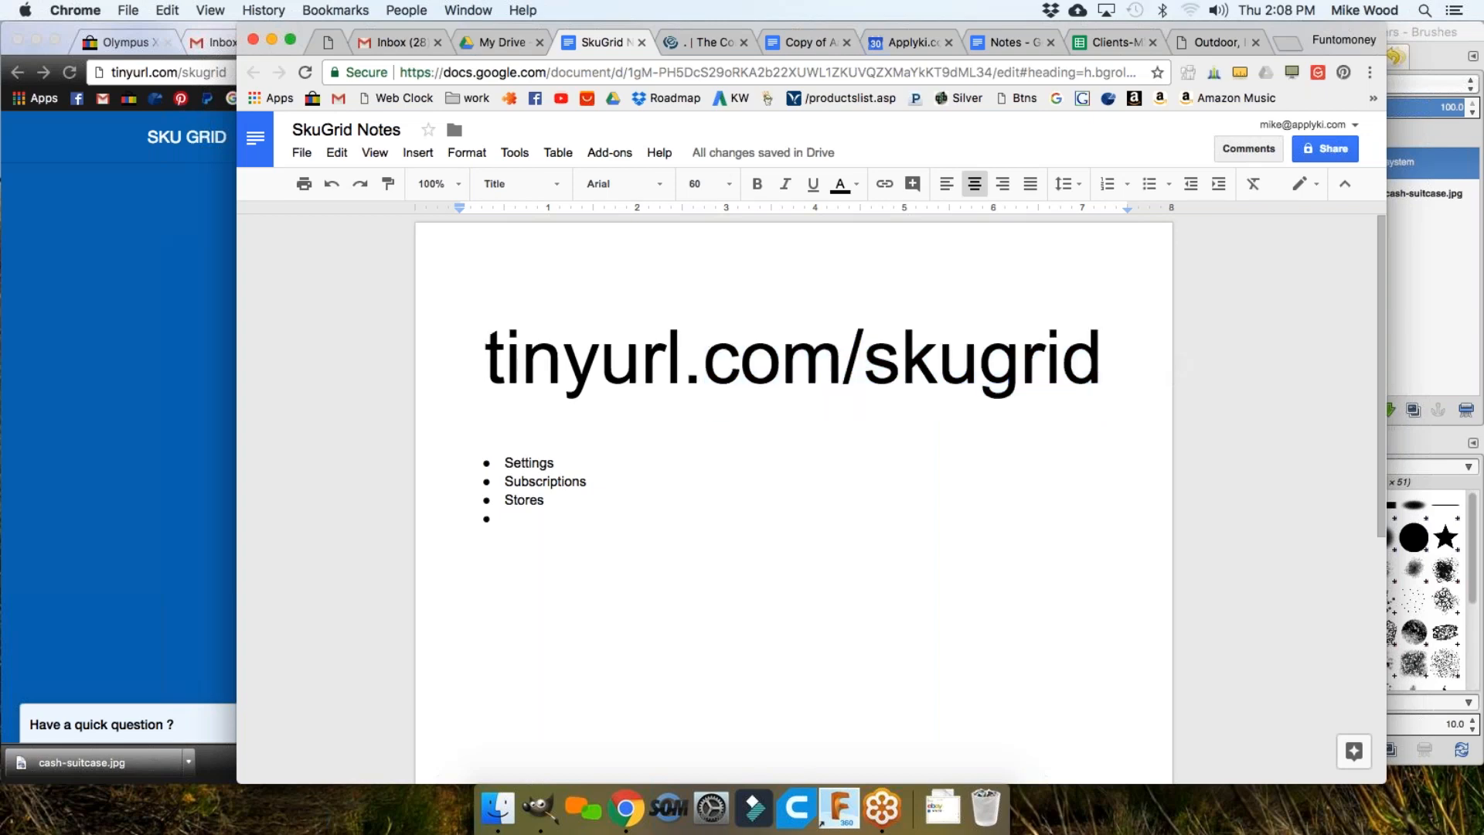
Step: Back in SKU Grid, go forward to My Items, then to Settings > Subscriptions
click(127, 289)
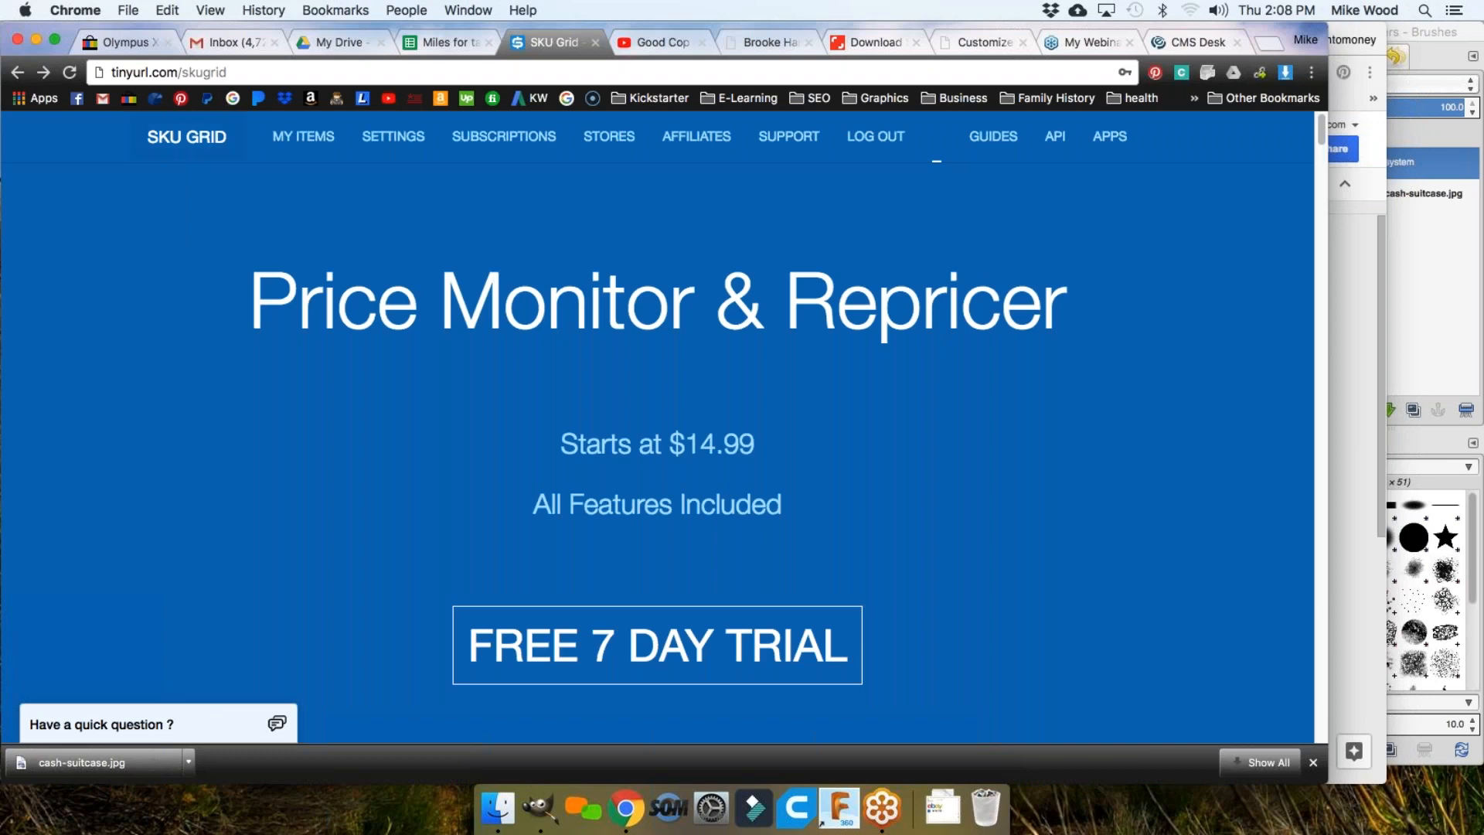
key(super+l)
click(231, 363)
click(44, 75)
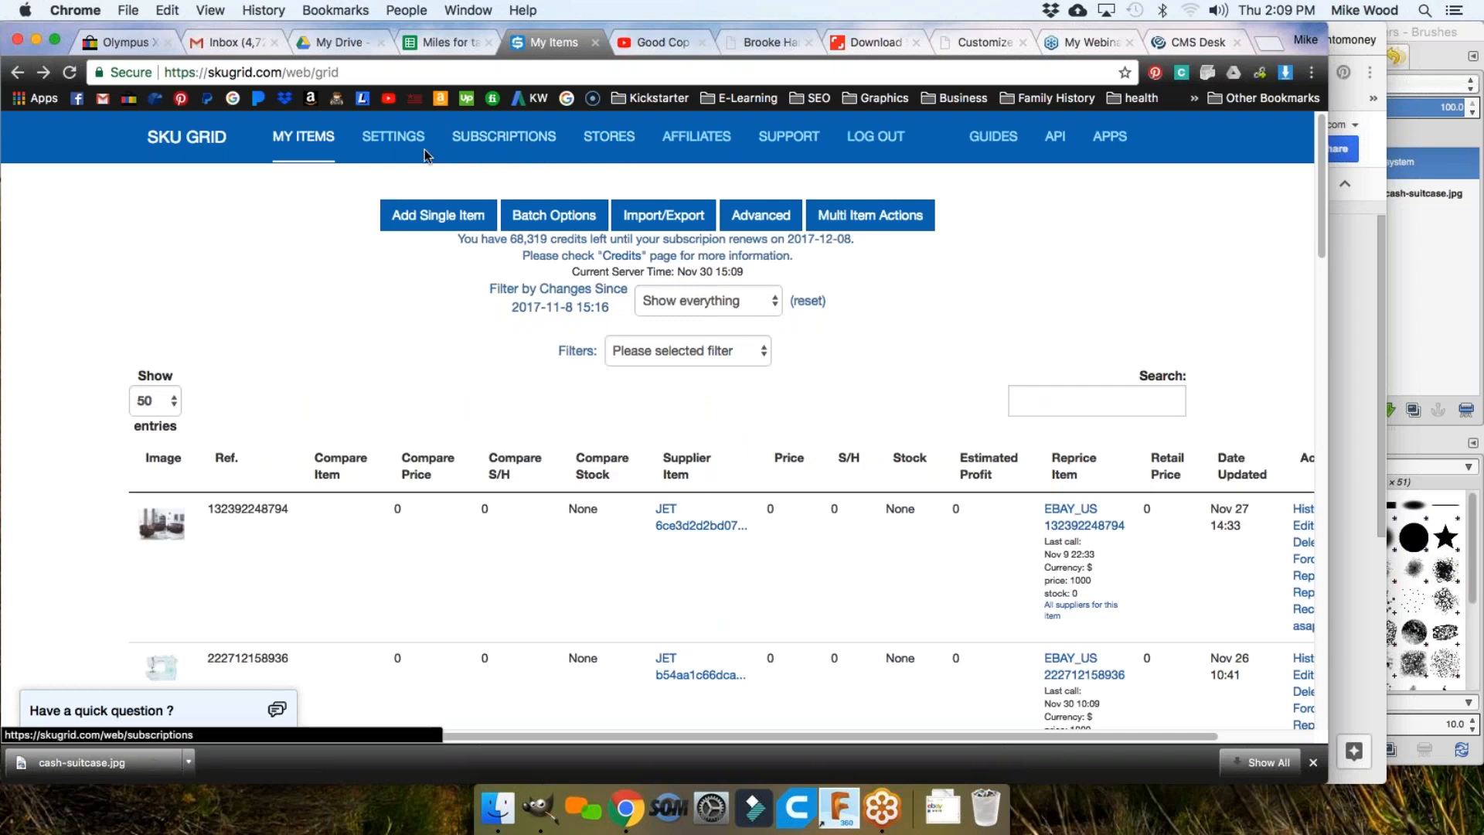
click(384, 143)
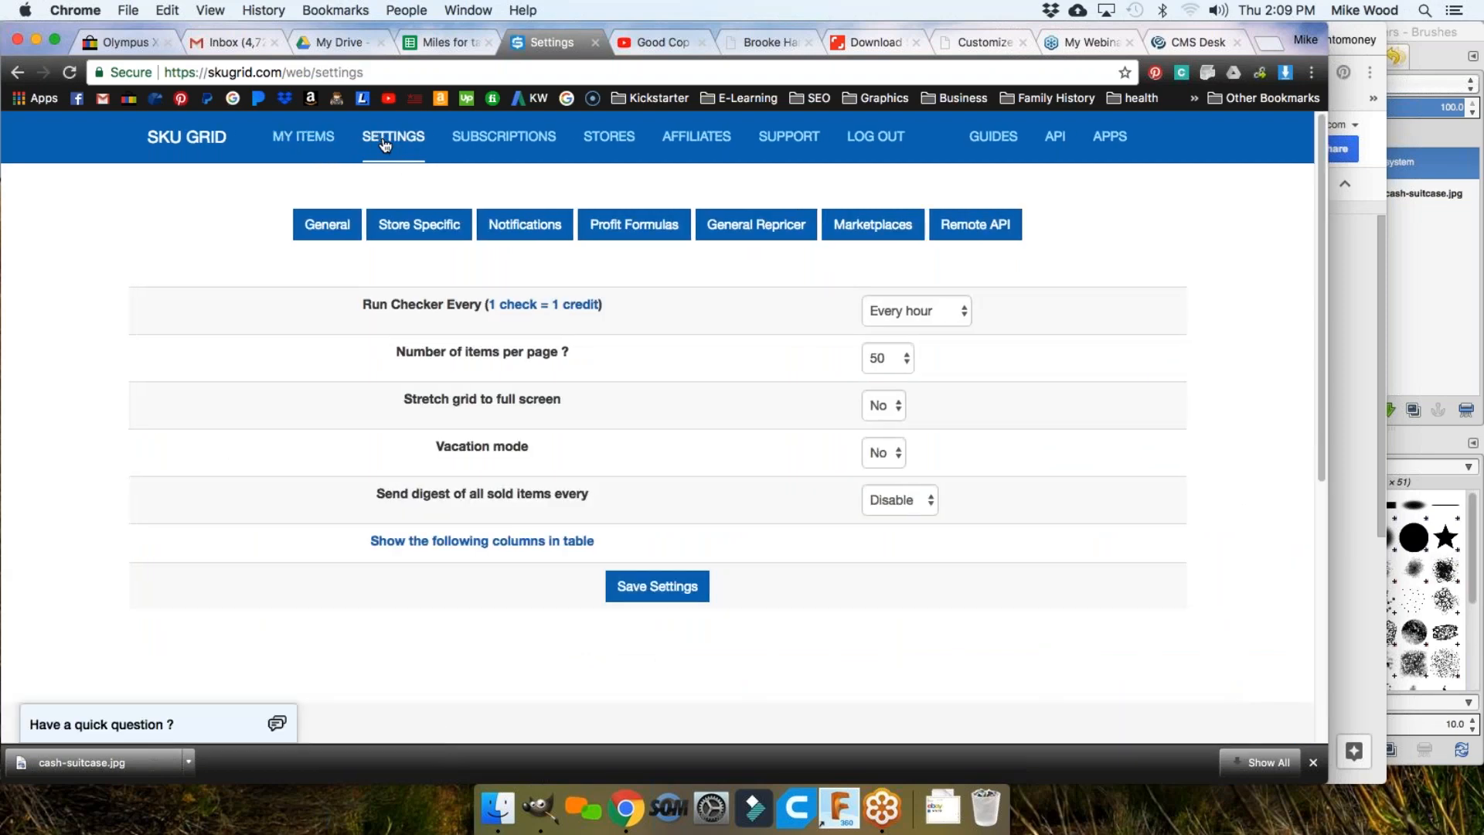
click(492, 147)
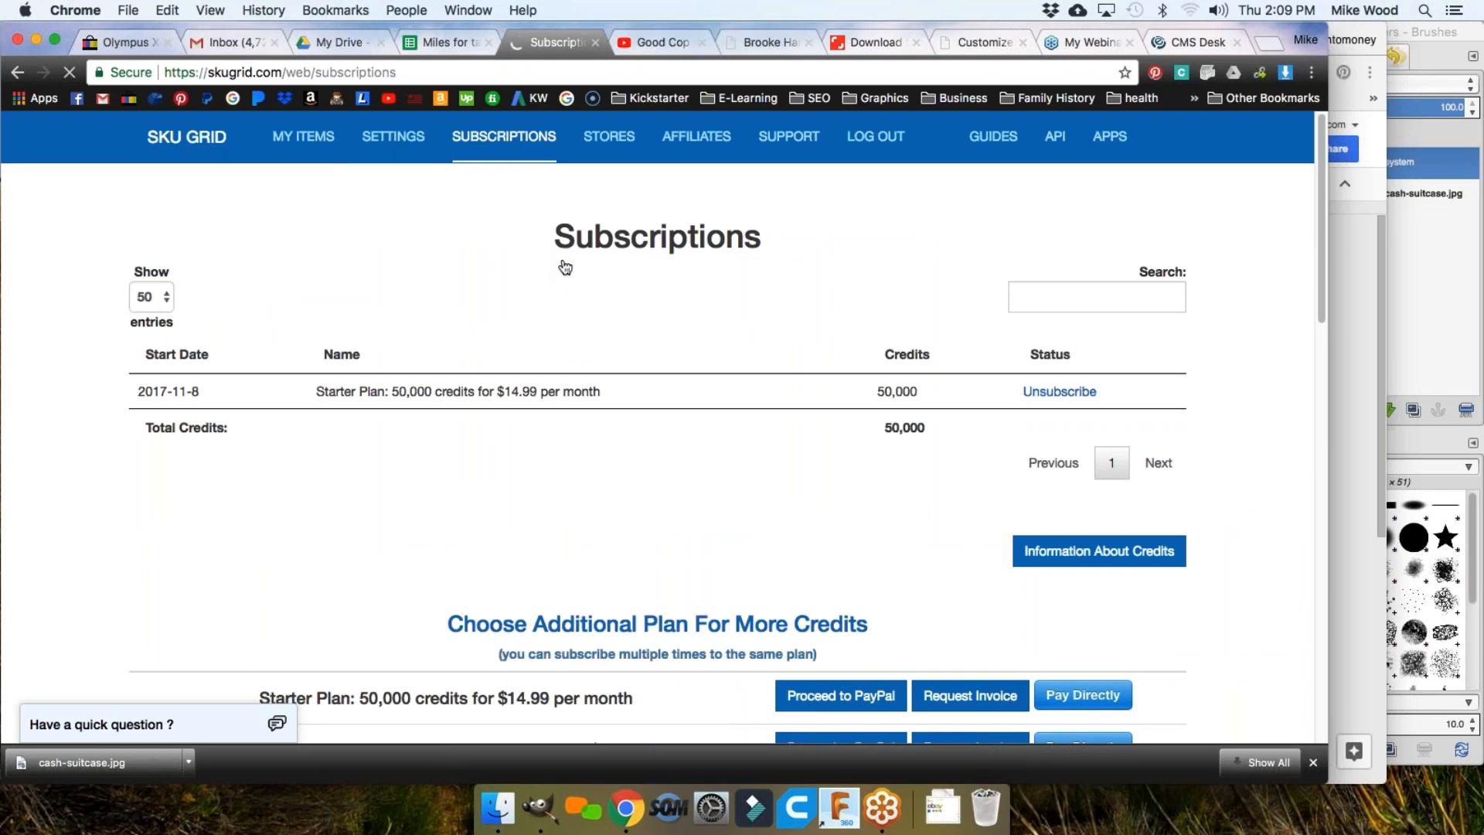
Step: Scroll to the Choose Additional Plan list, from the $14.99 Starter Plan to 5 mln credits at $390
scroll(634, 309, down, 5)
scroll(666, 335, down, 4)
scroll(668, 334, up, 2)
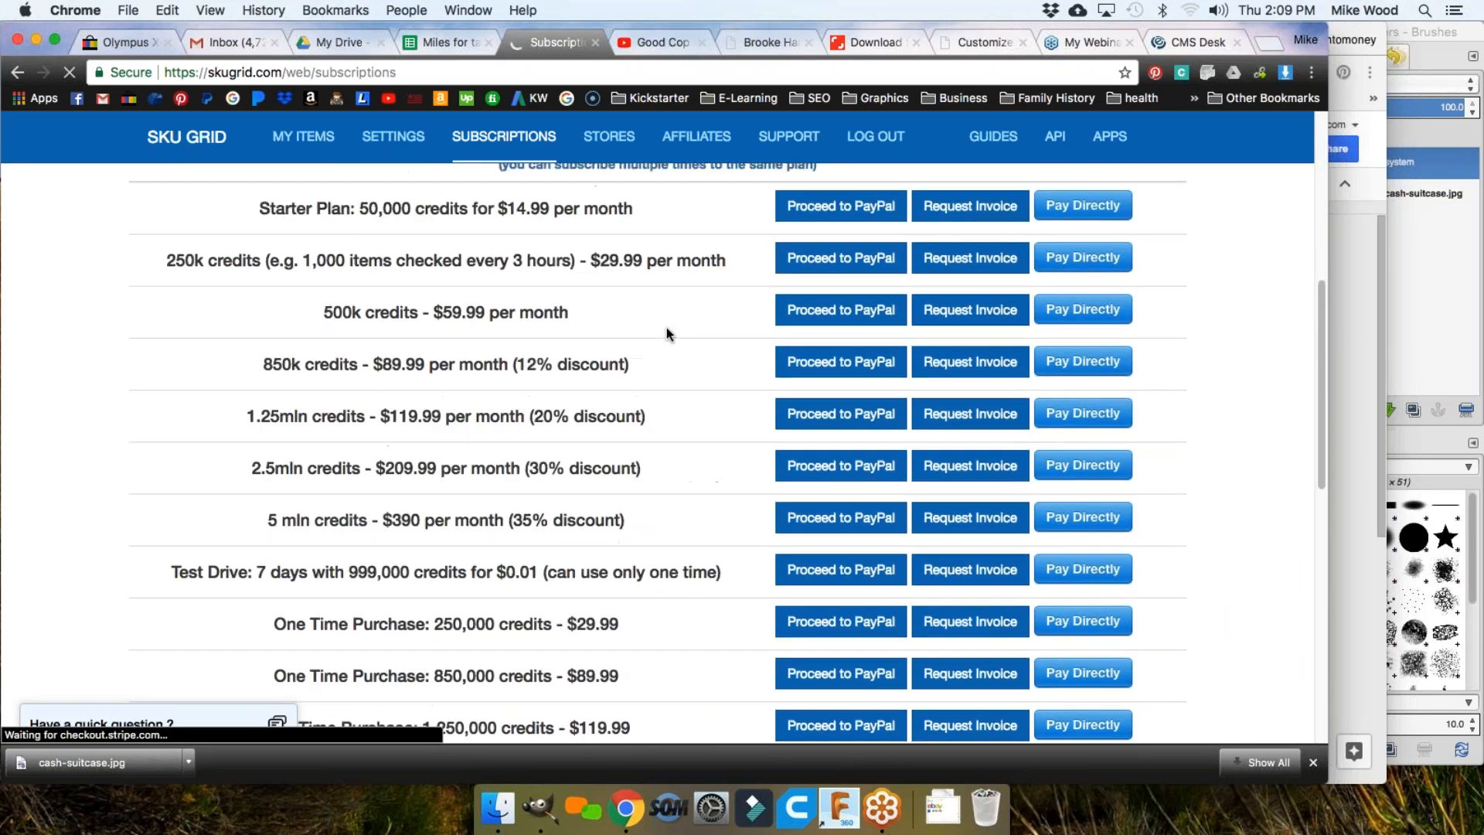
scroll(667, 334, up, 5)
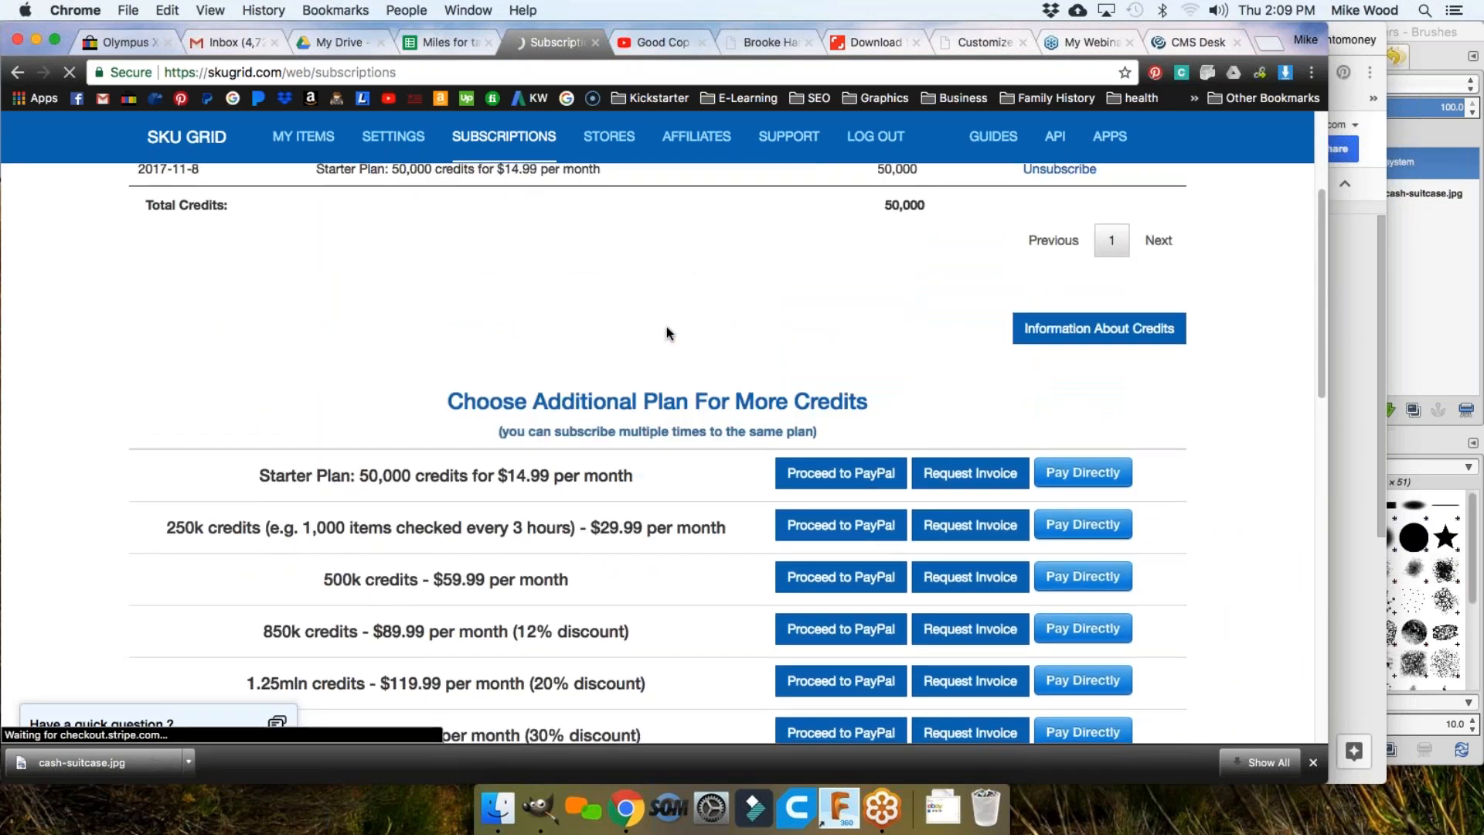
scroll(666, 334, down, 2)
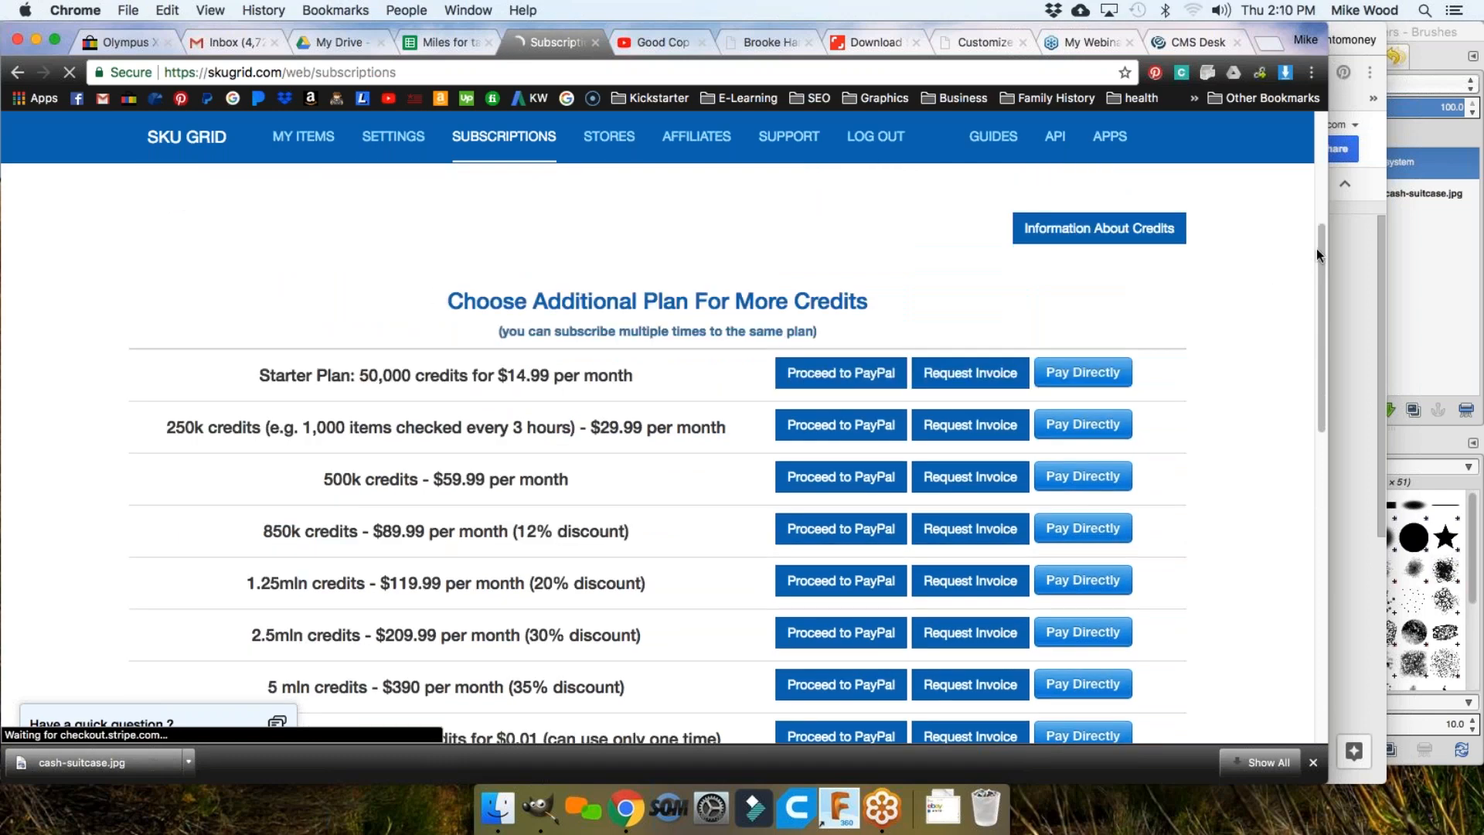
drag(1320, 256, 1322, 305)
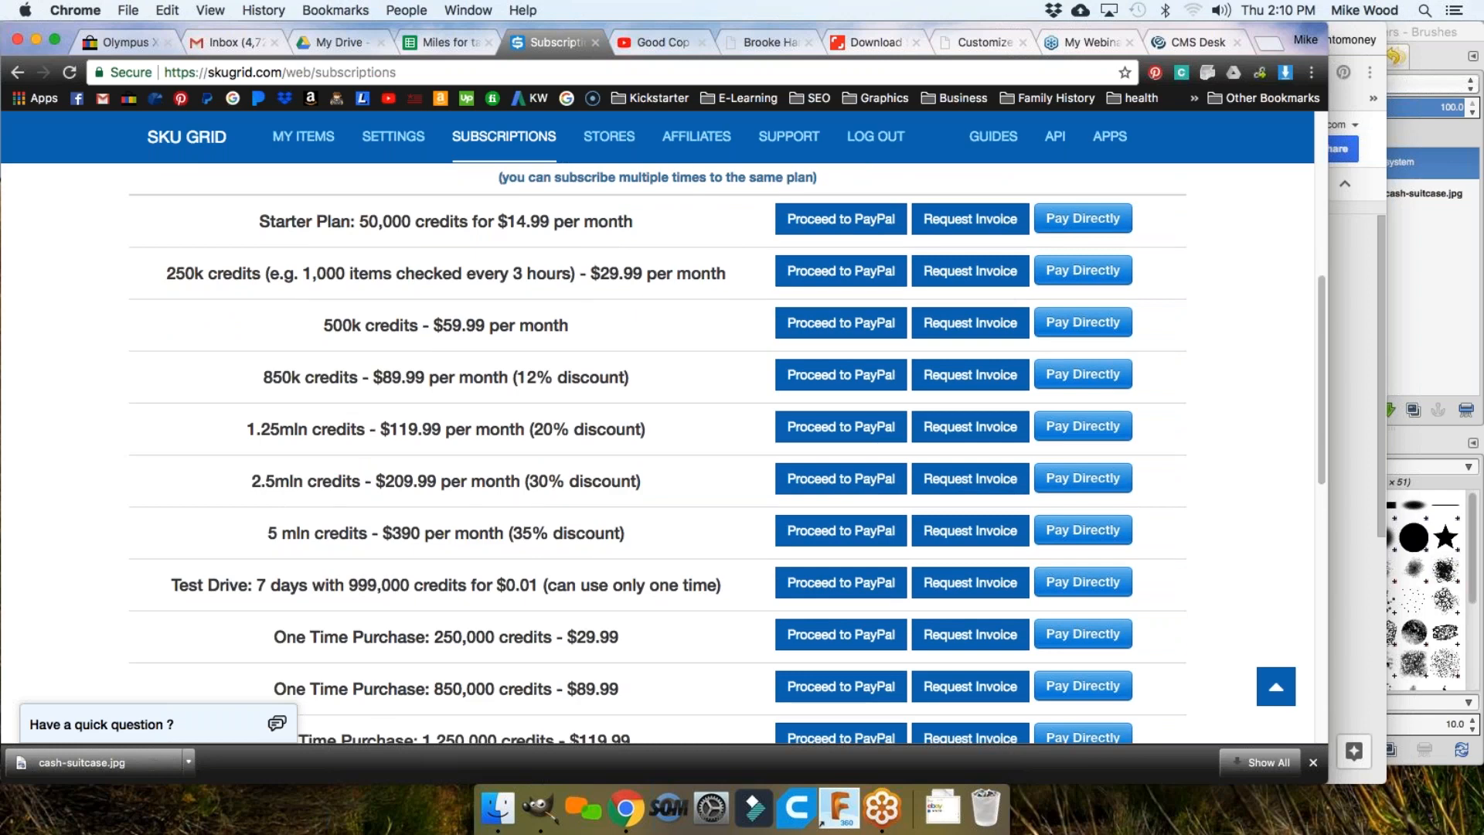
Step: Select the 'Starter Plan: 50,000 credits for $14.99 per month' line
drag(261, 222, 643, 224)
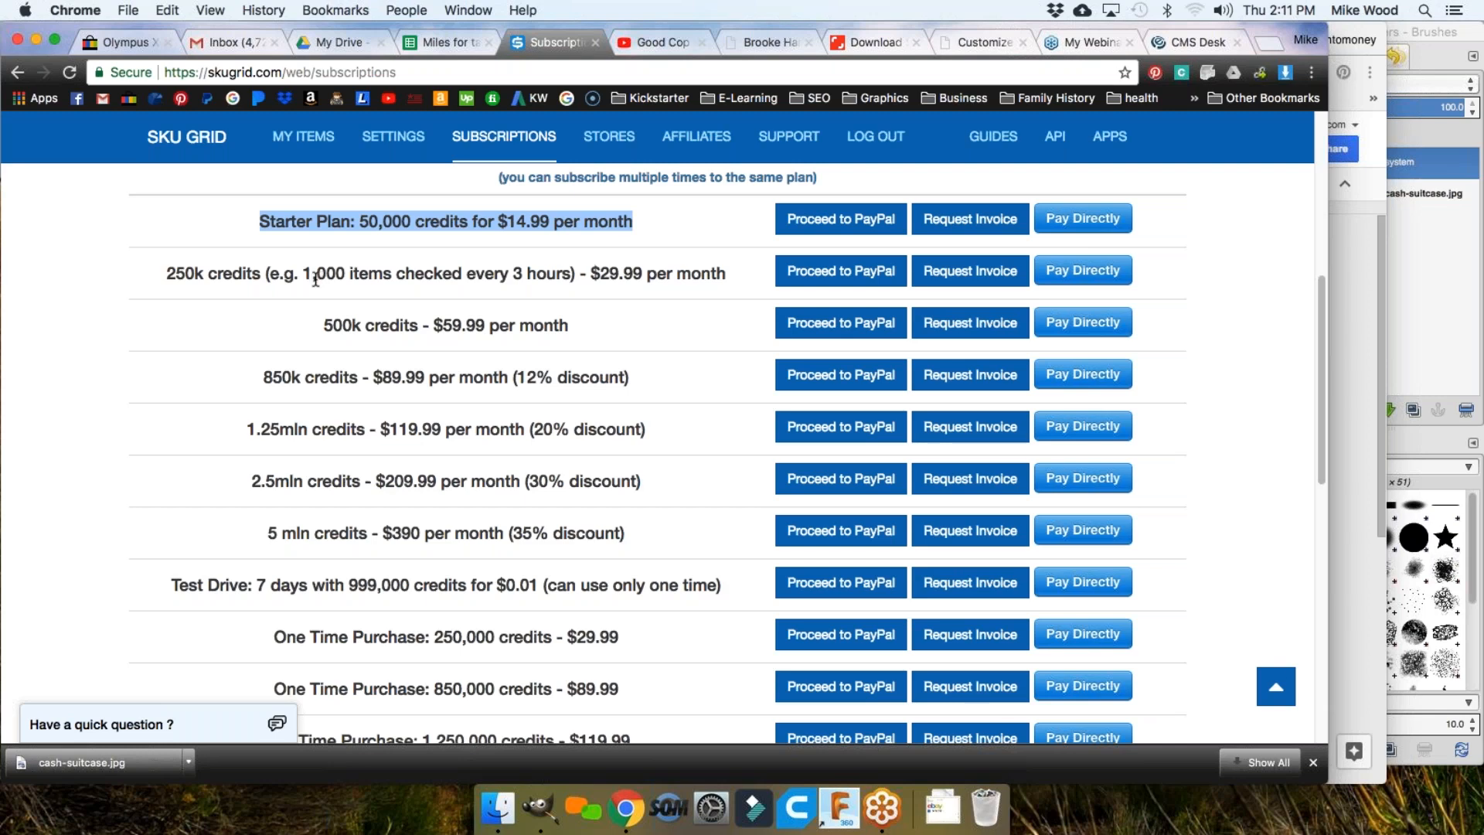
drag(259, 224, 633, 223)
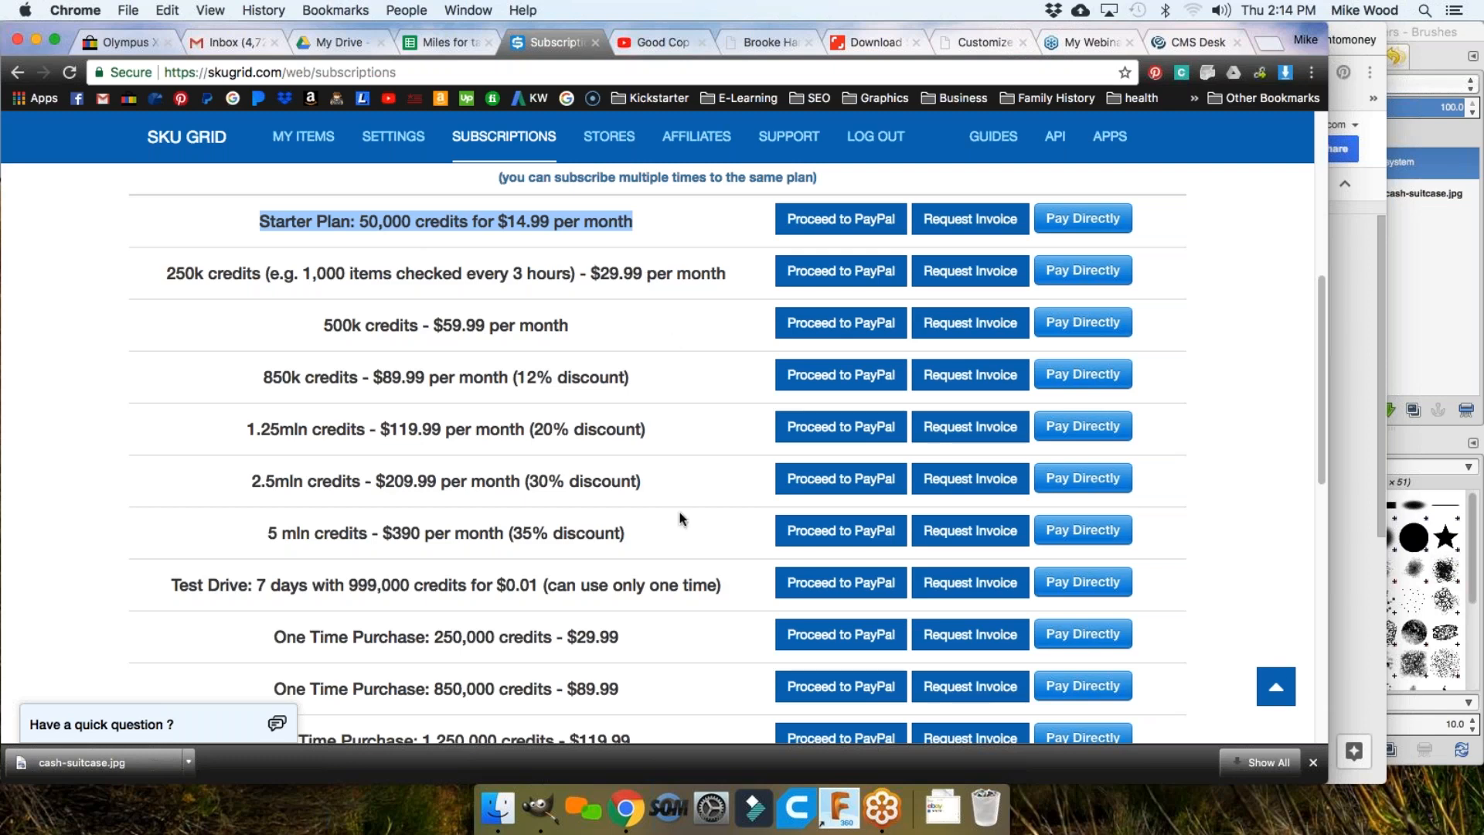
drag(443, 636, 484, 627)
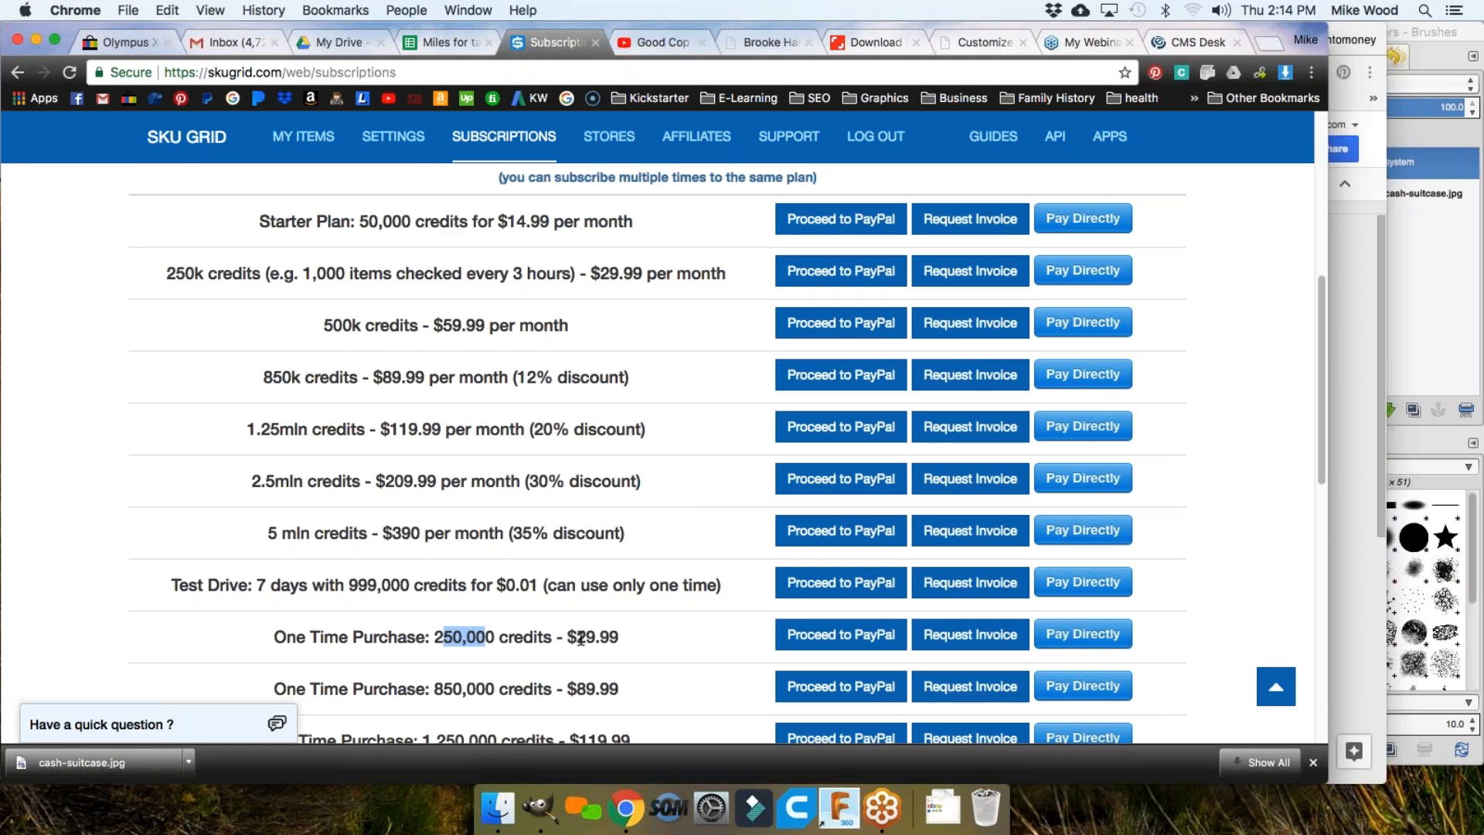
drag(166, 273, 604, 282)
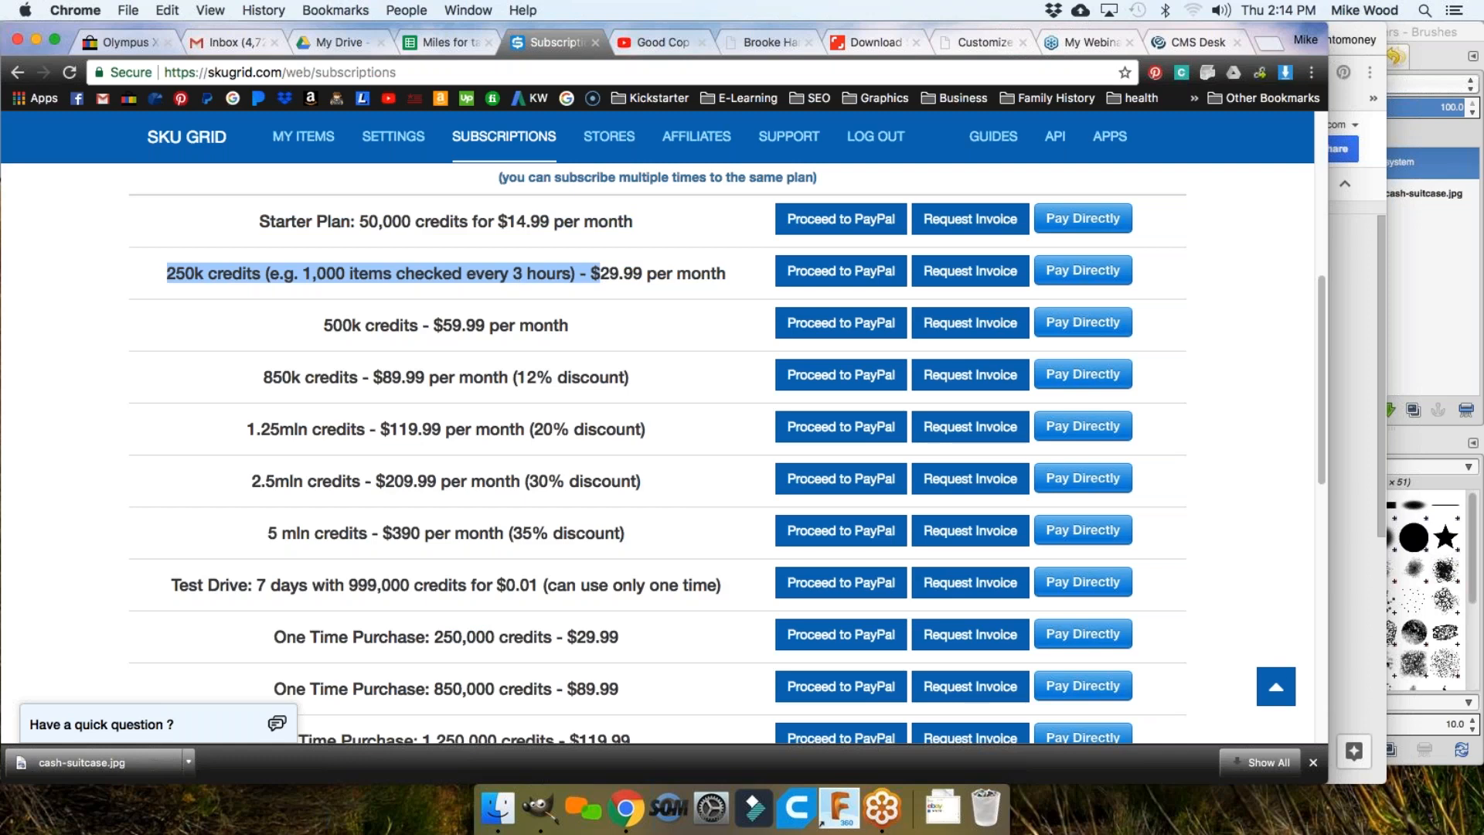
click(335, 280)
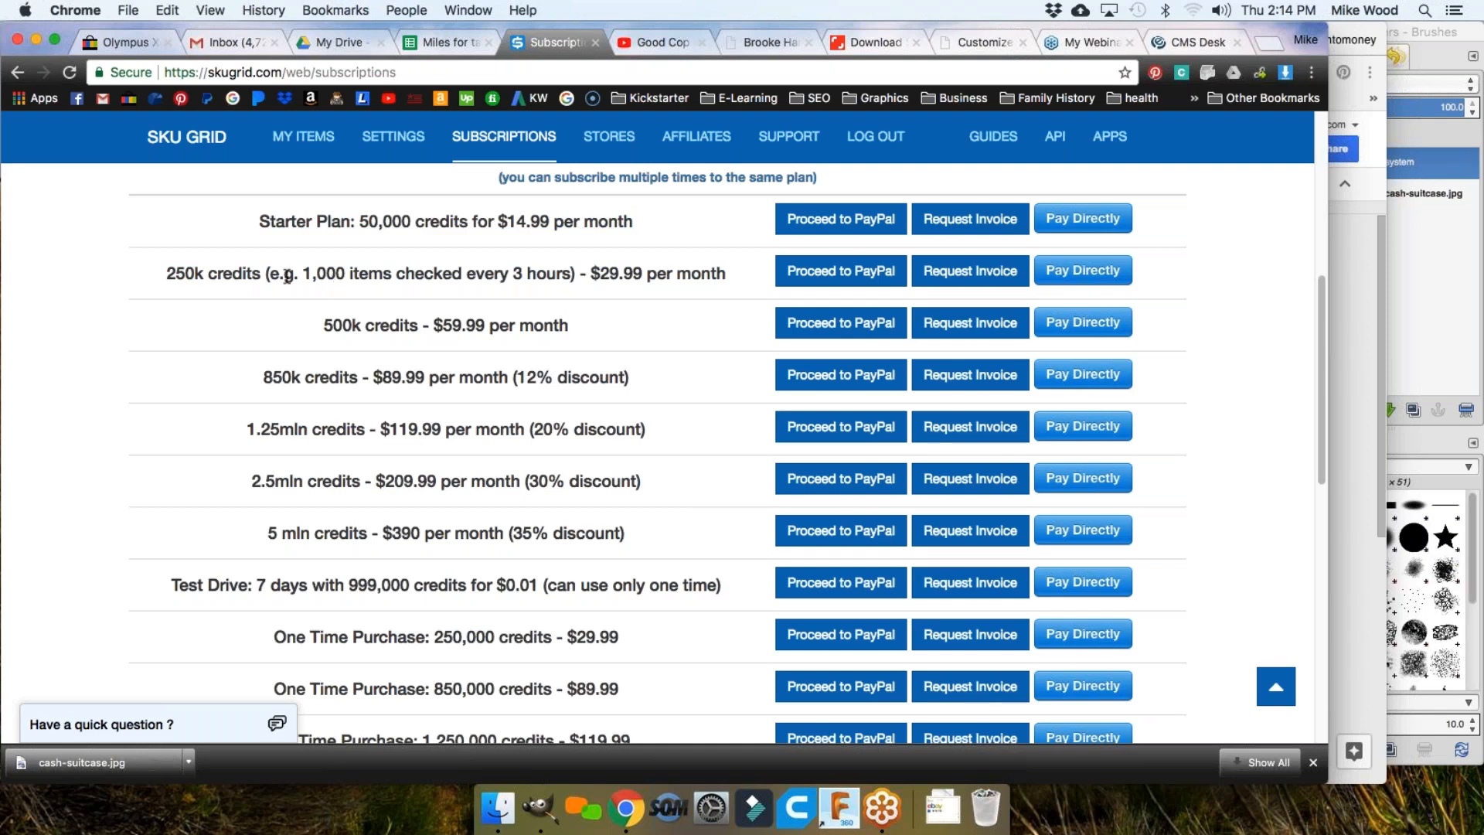
drag(167, 274, 201, 270)
drag(303, 275, 344, 274)
click(459, 287)
scroll(523, 230, up, 6)
drag(391, 391, 493, 388)
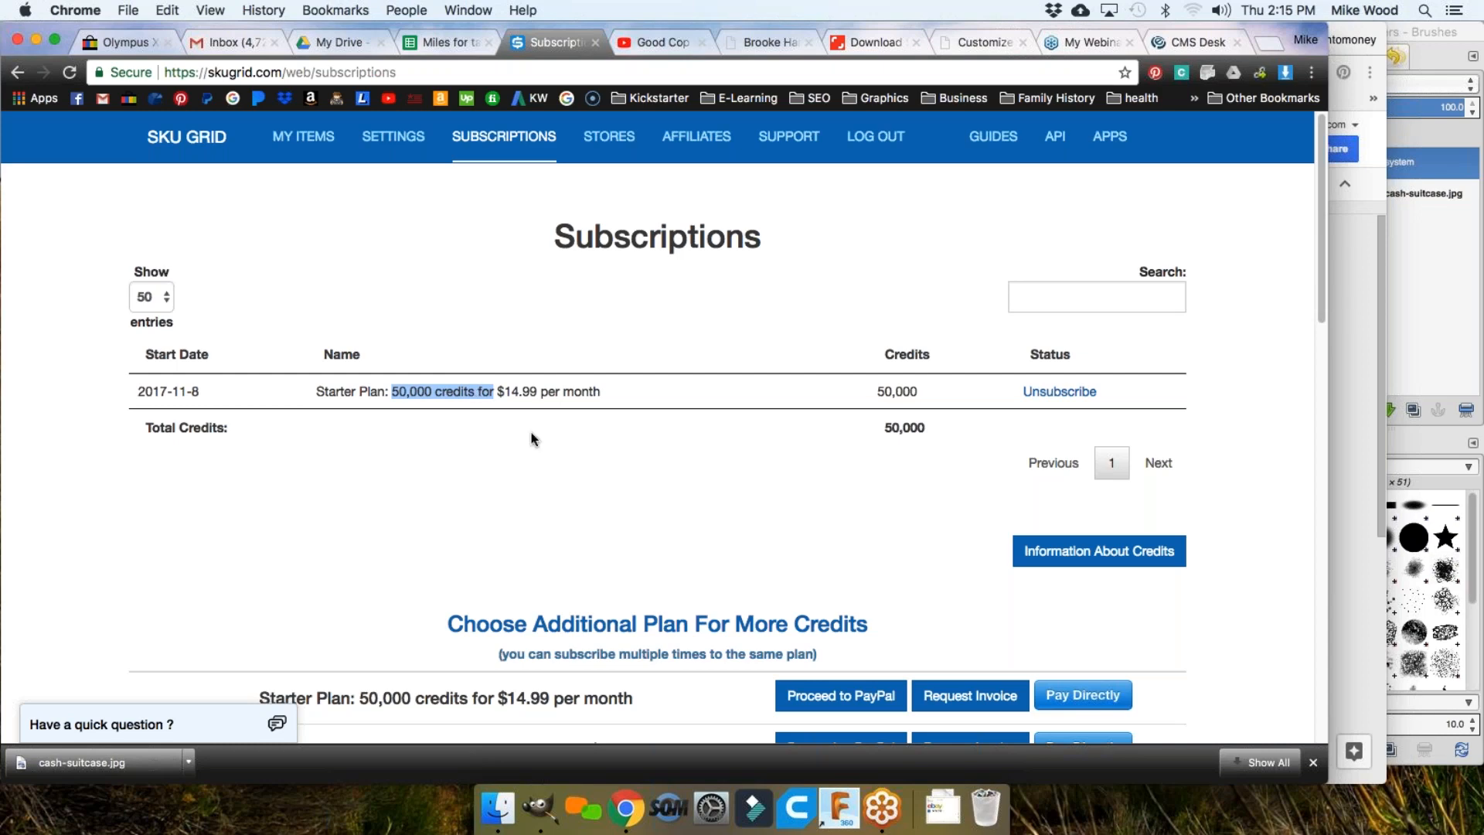
Step: Go to the SETTINGS page from the top navigation bar
click(384, 139)
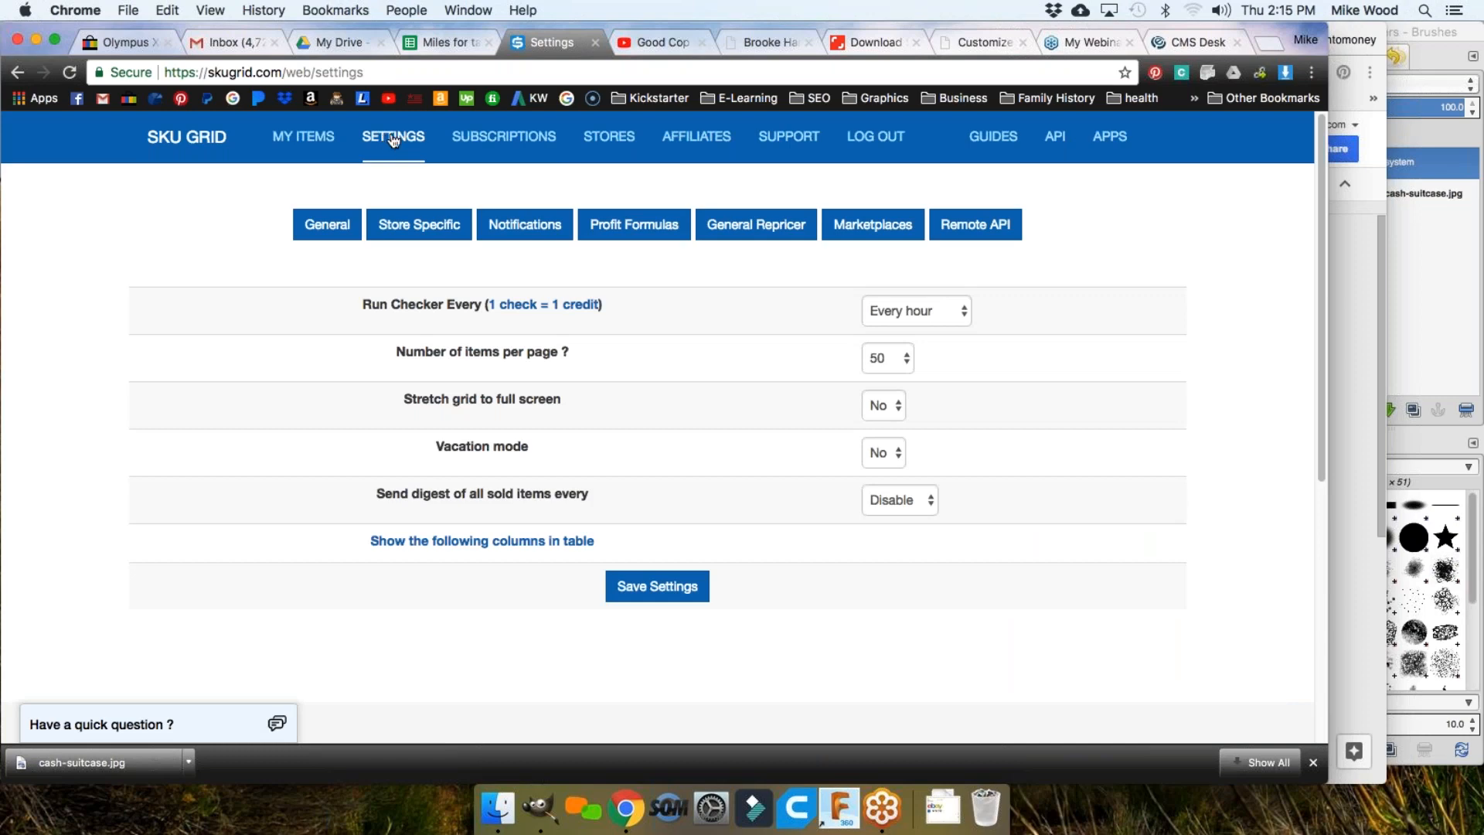
Step: Show the Marketplaces options and list eBay's countries, US, UK, DE through PH and SG
click(876, 234)
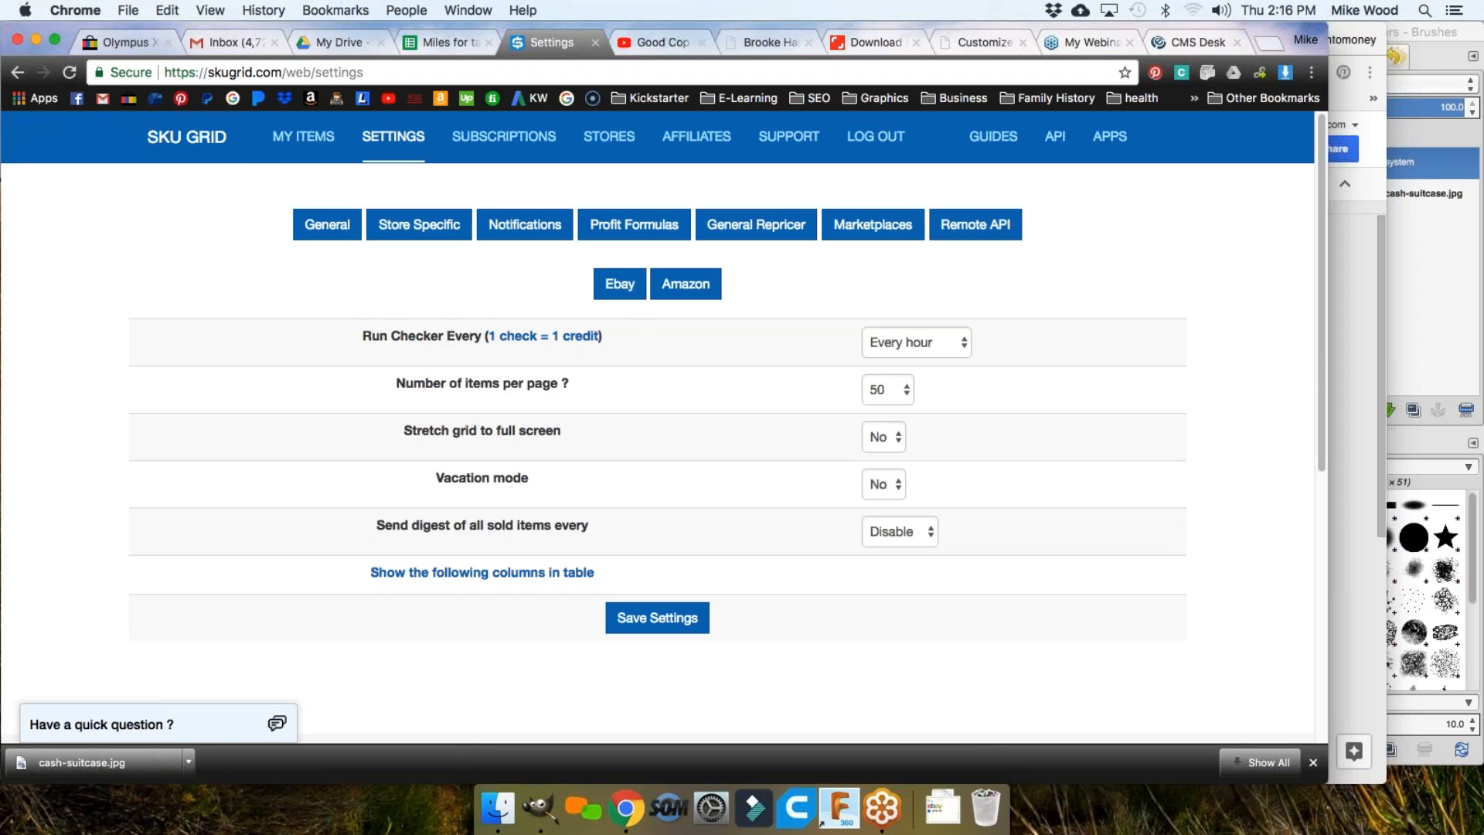
click(617, 289)
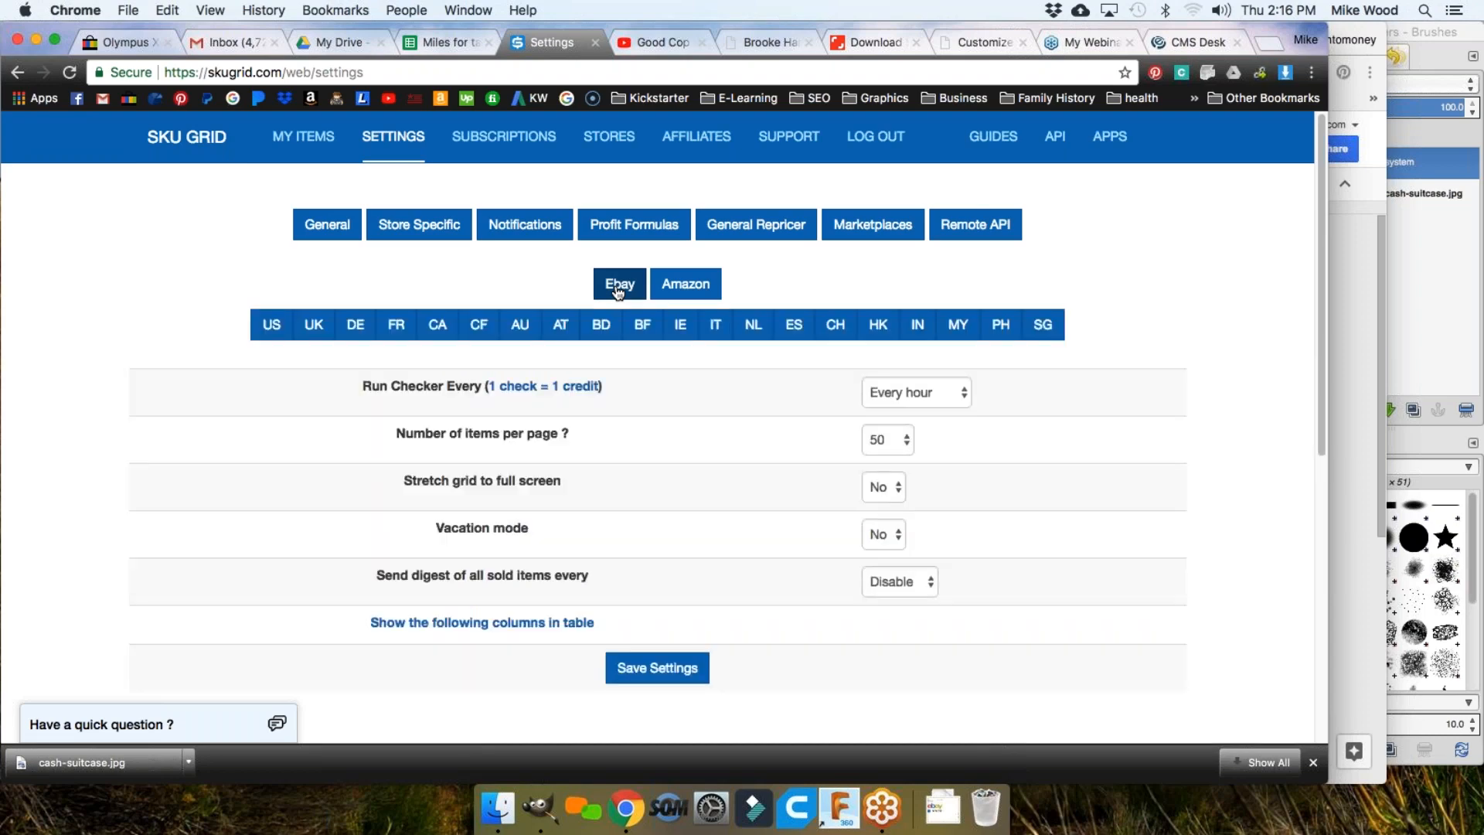
click(272, 326)
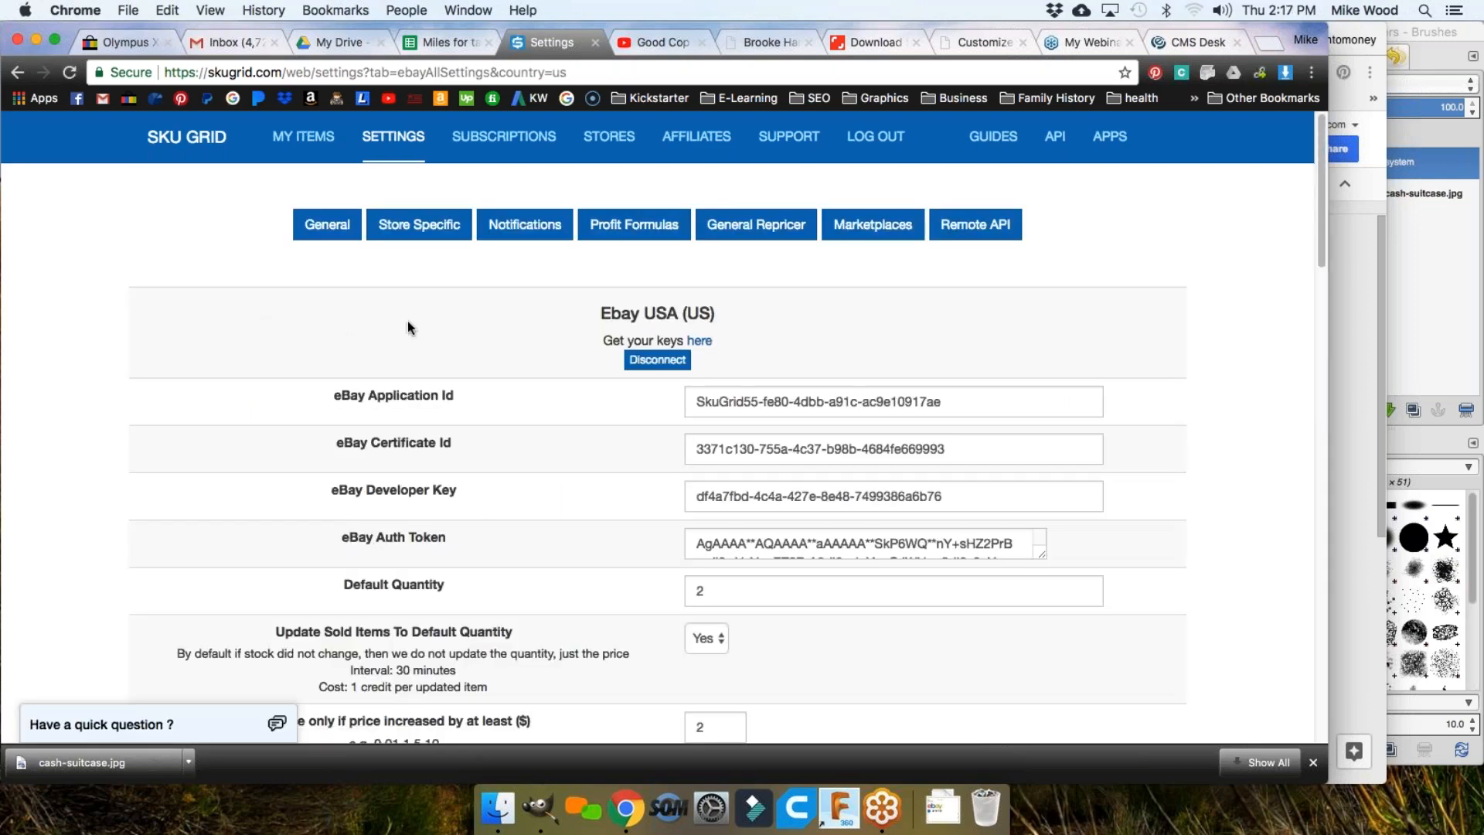
scroll(566, 353, down, 1)
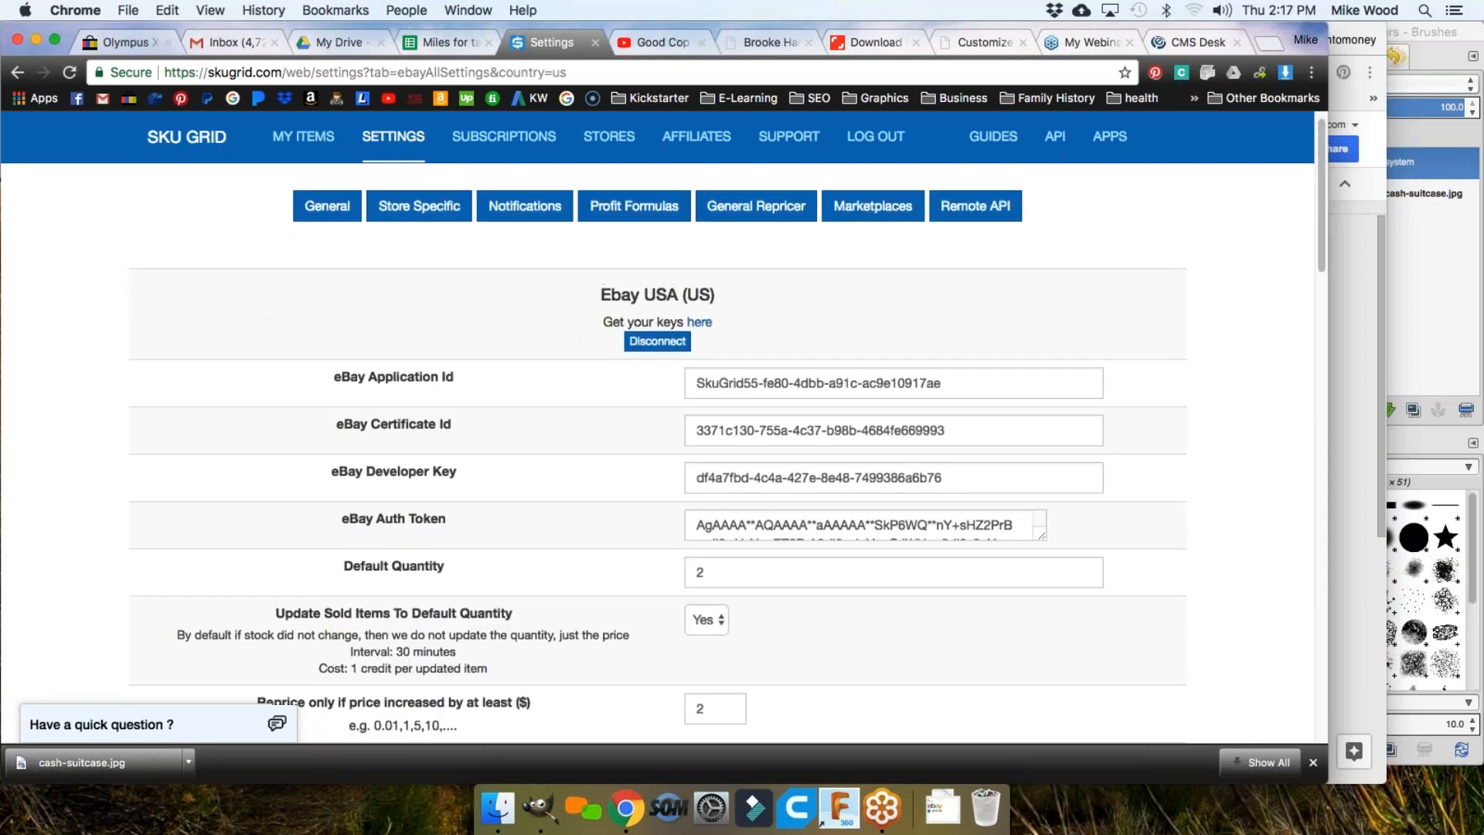
scroll(628, 313, up, 1)
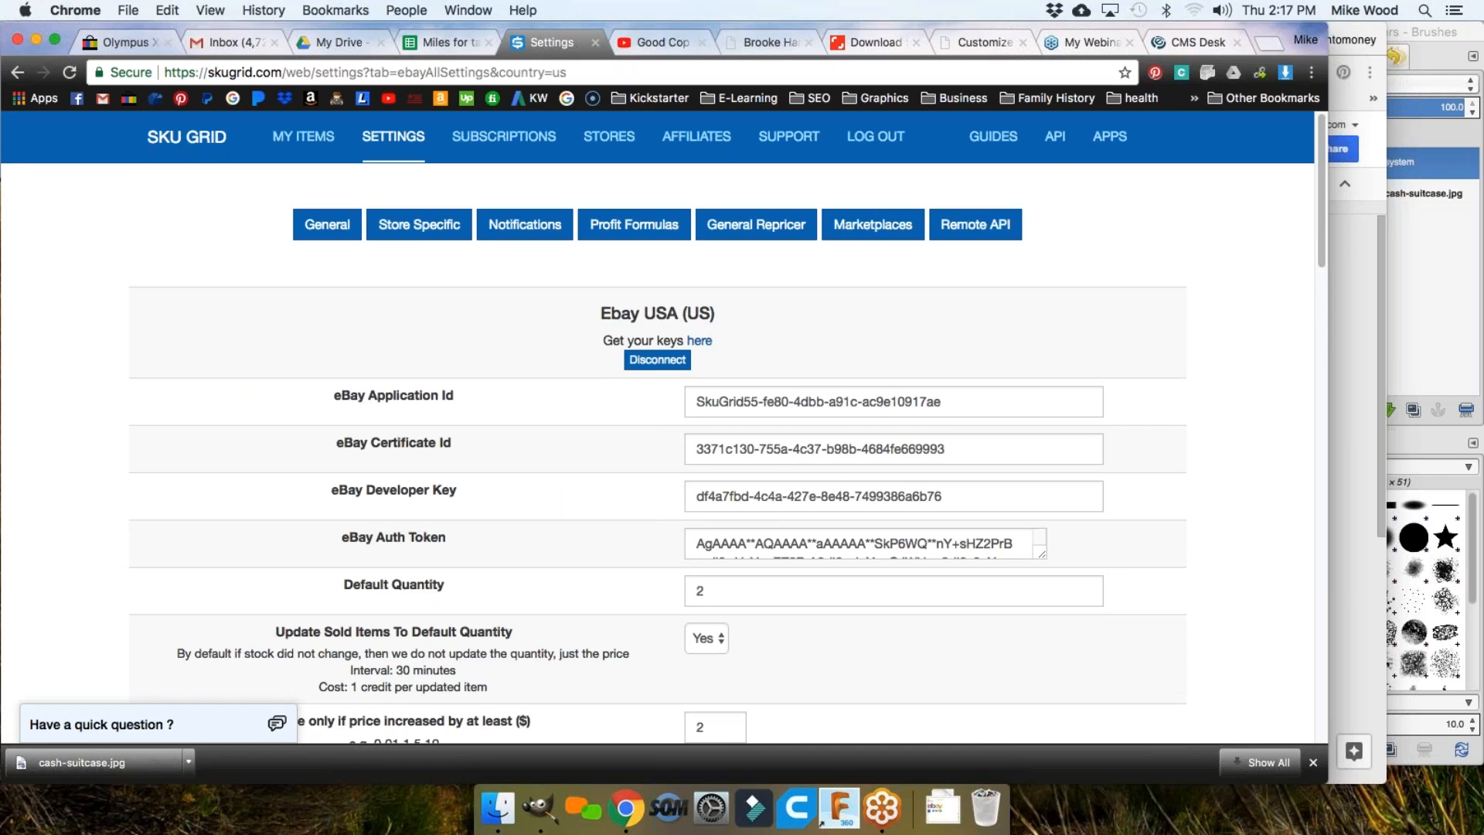
scroll(563, 340, down, 10)
scroll(568, 334, up, 5)
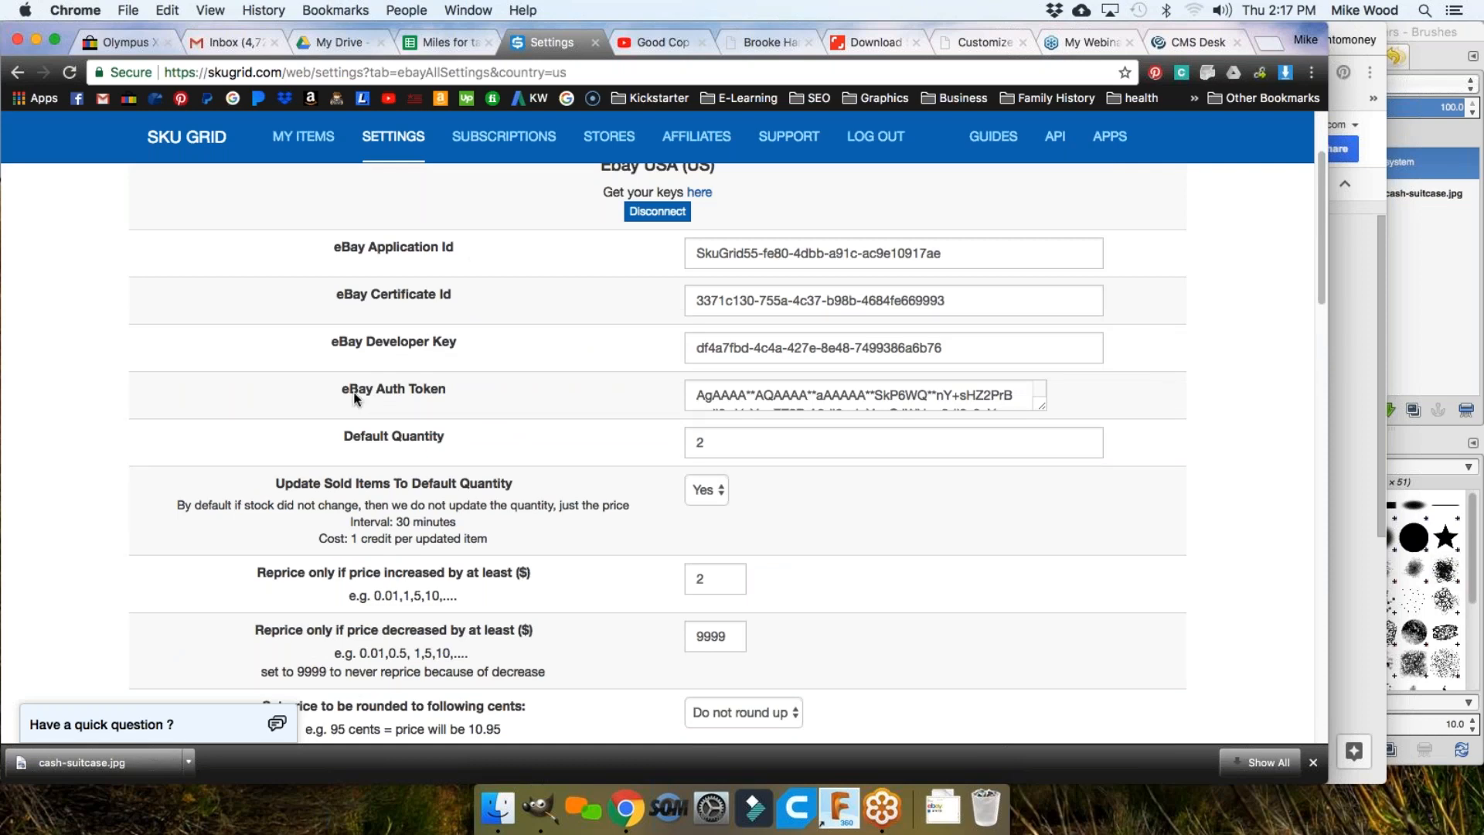
scroll(528, 393, down, 1)
scroll(546, 335, down, 4)
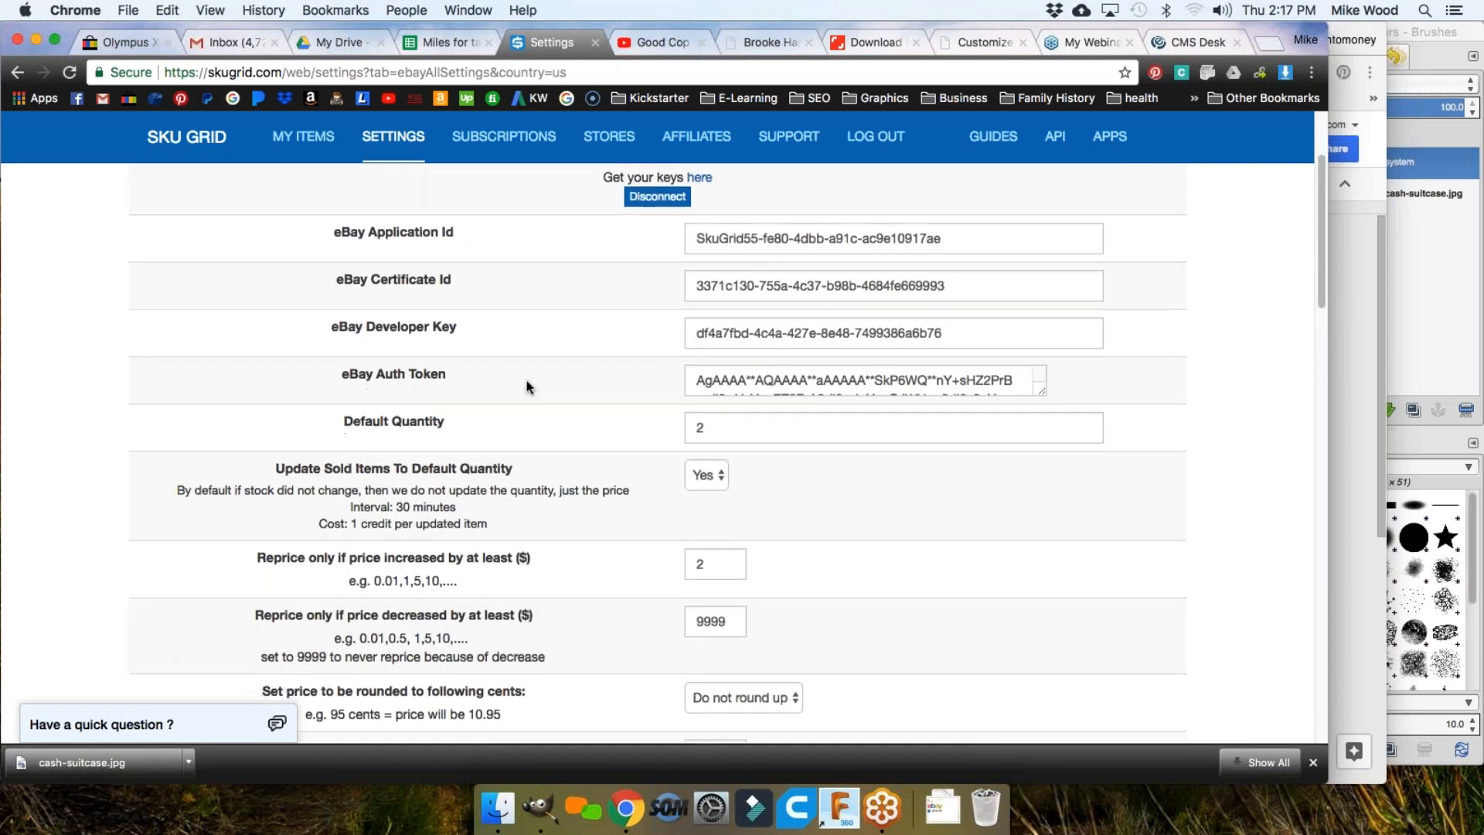
scroll(546, 337, down, 3)
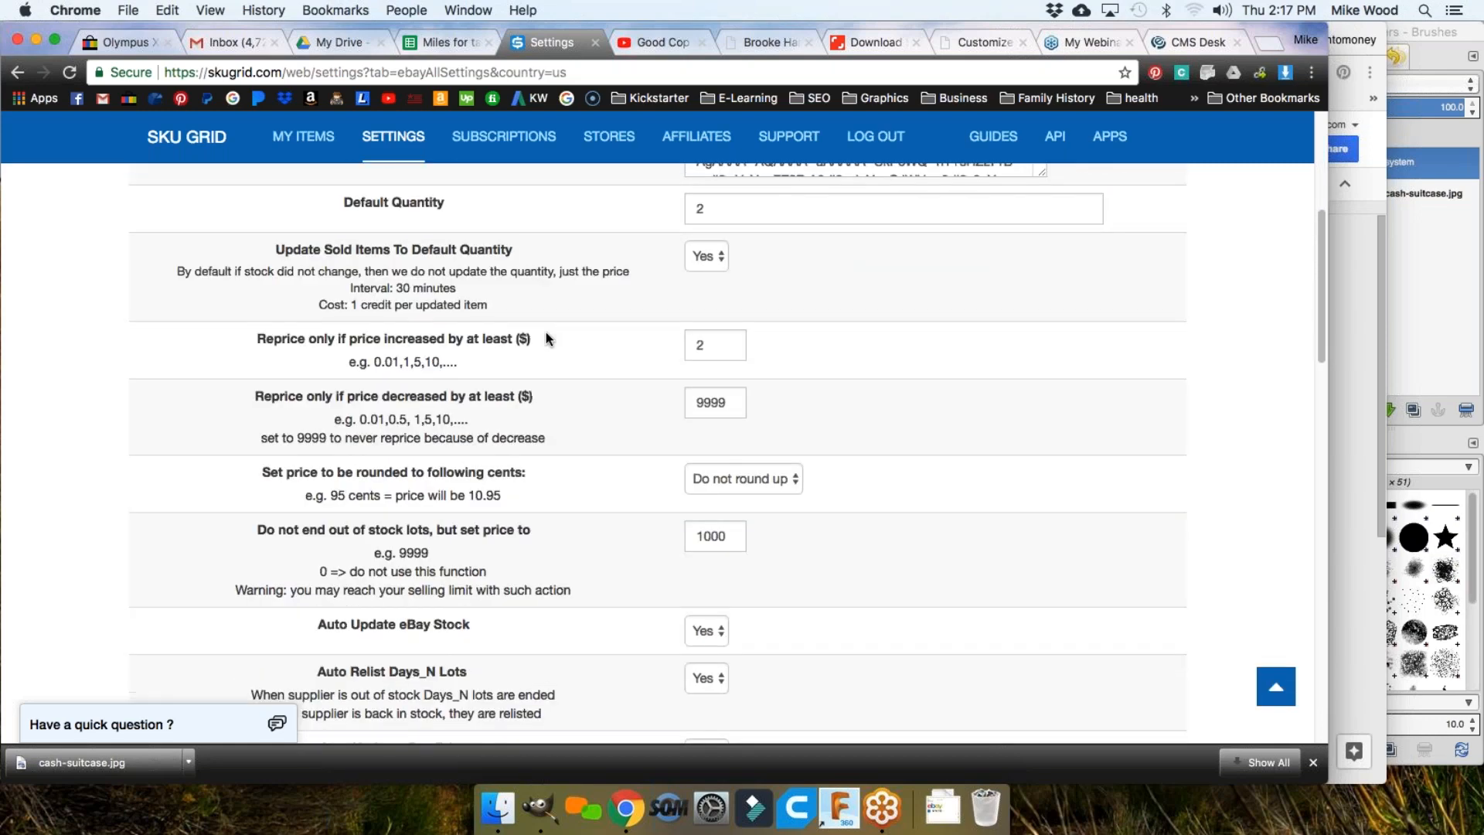
scroll(545, 337, down, 1)
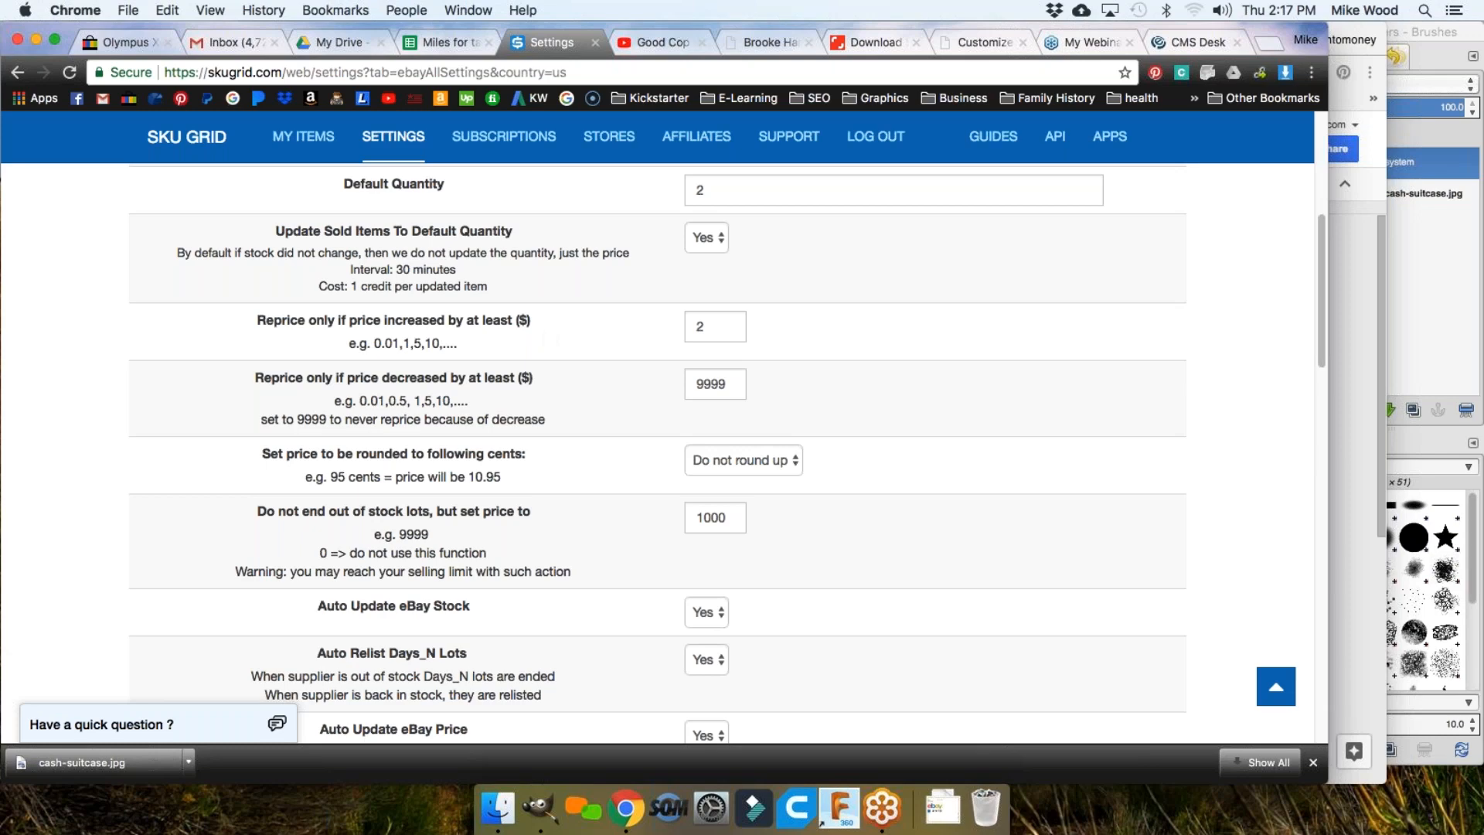
click(1472, 66)
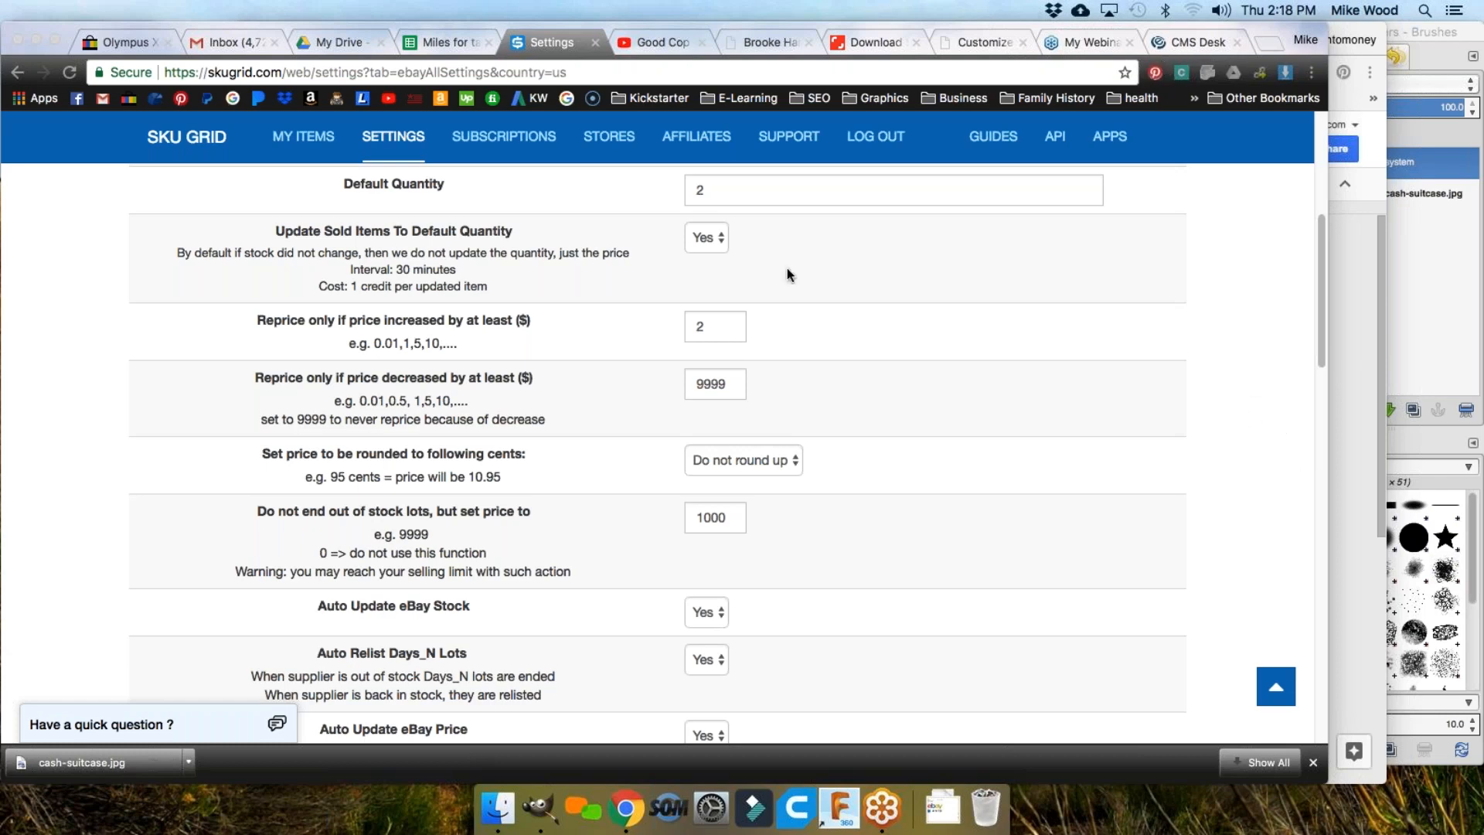
scroll(564, 278, up, 1)
scroll(555, 277, down, 1)
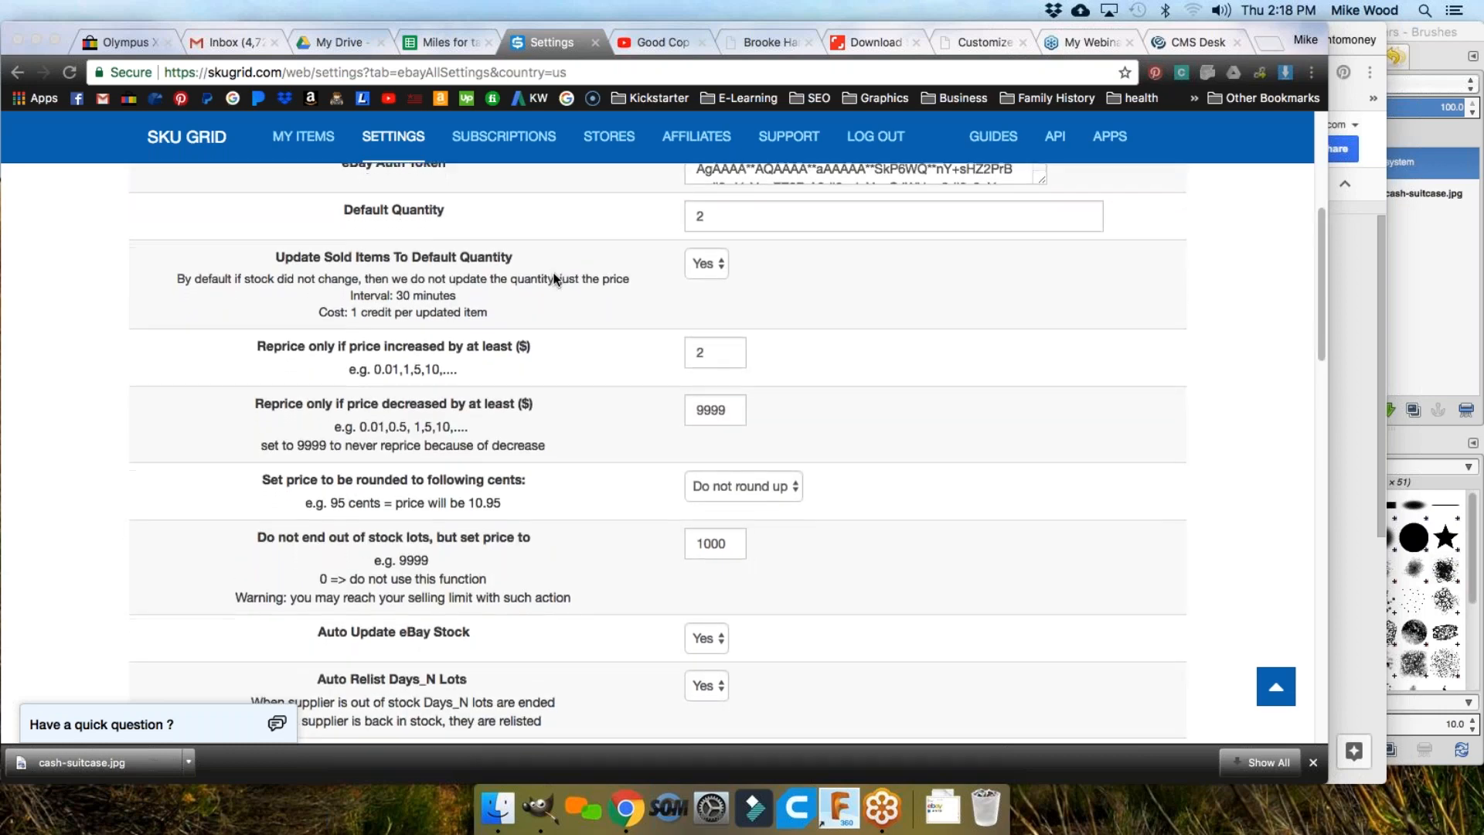
click(711, 213)
click(711, 212)
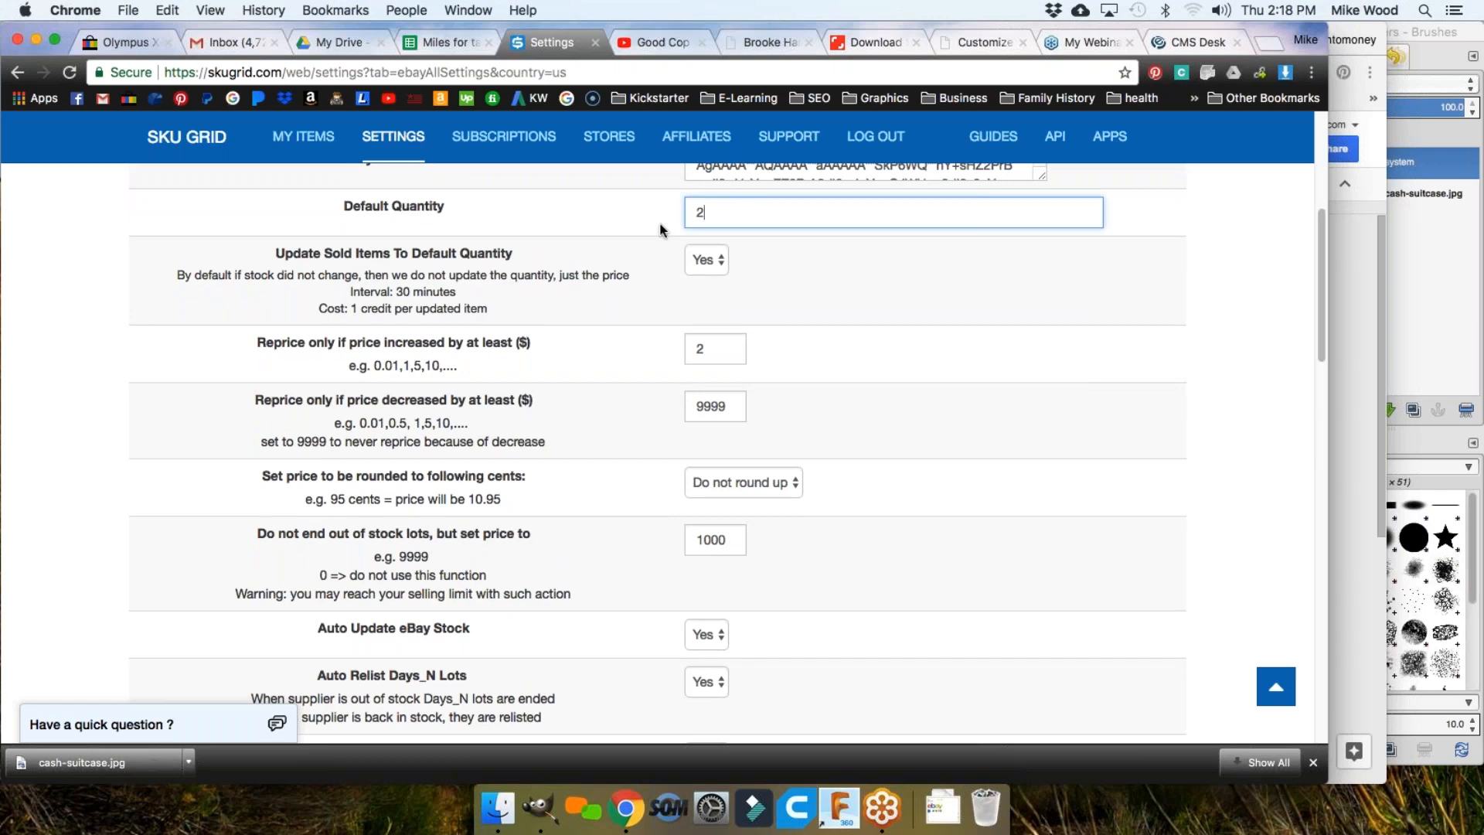
key(super+a)
click(705, 208)
click(712, 261)
click(777, 271)
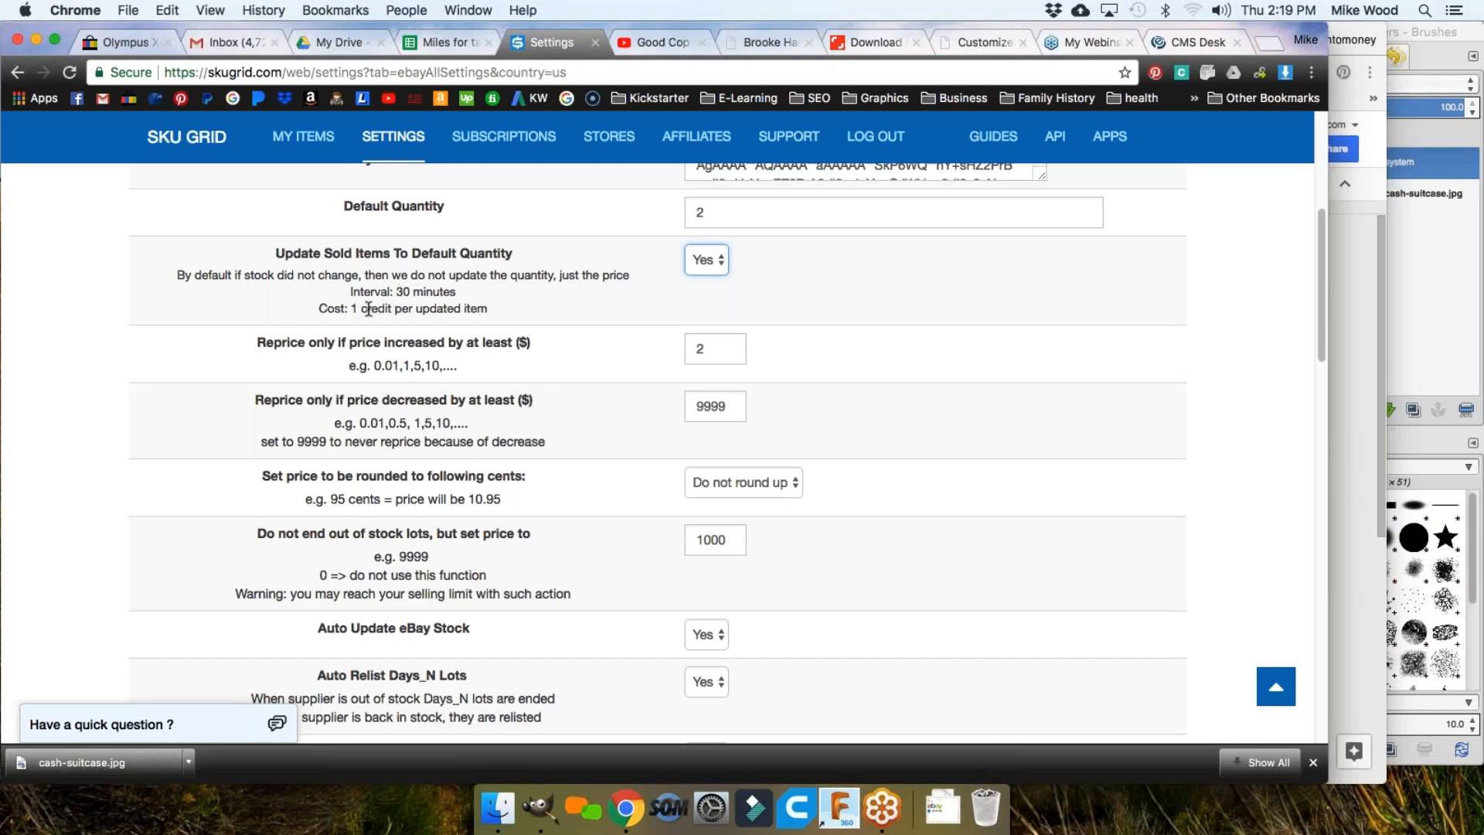
scroll(448, 309, down, 2)
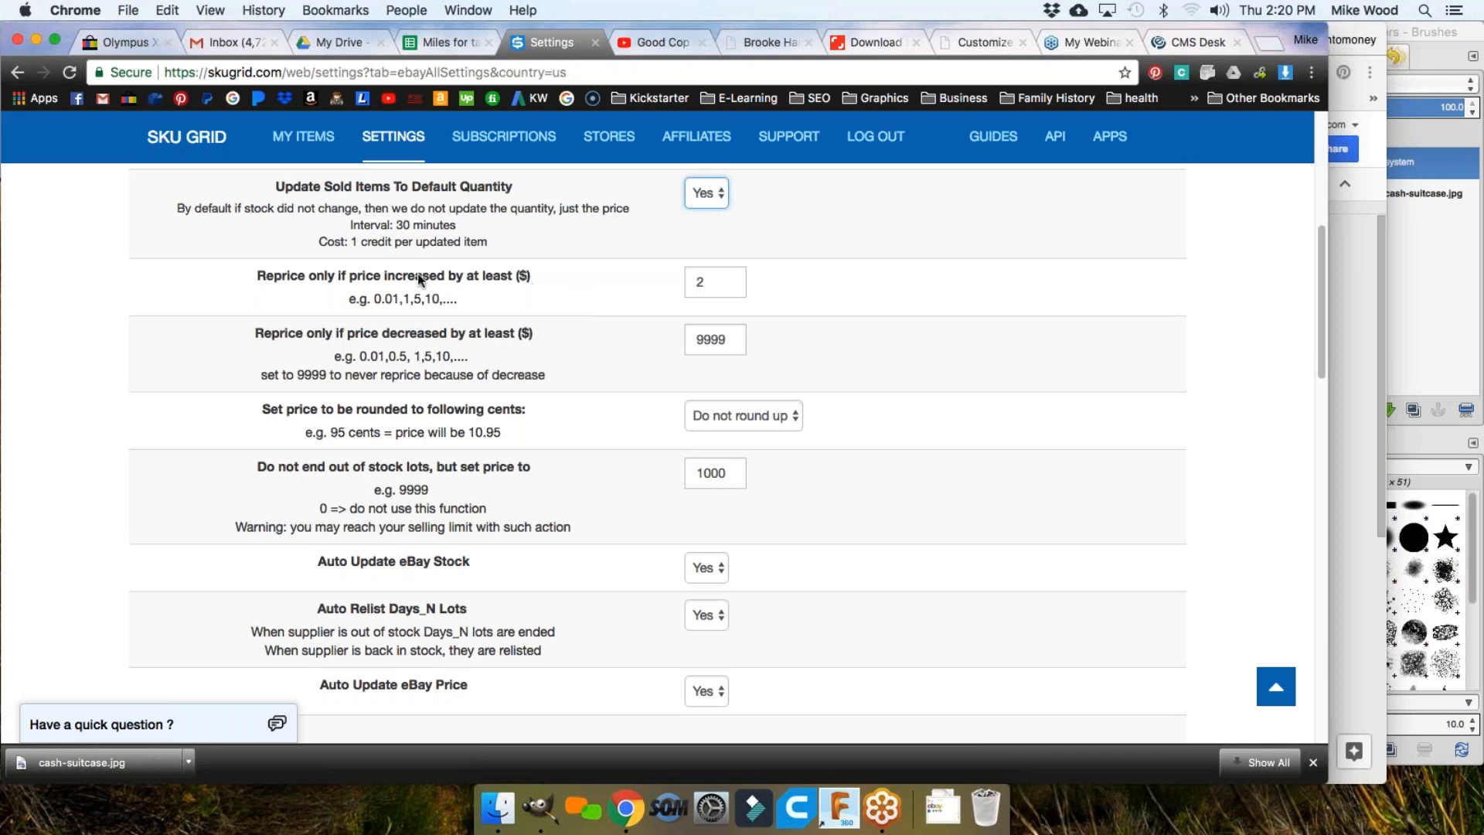
click(722, 283)
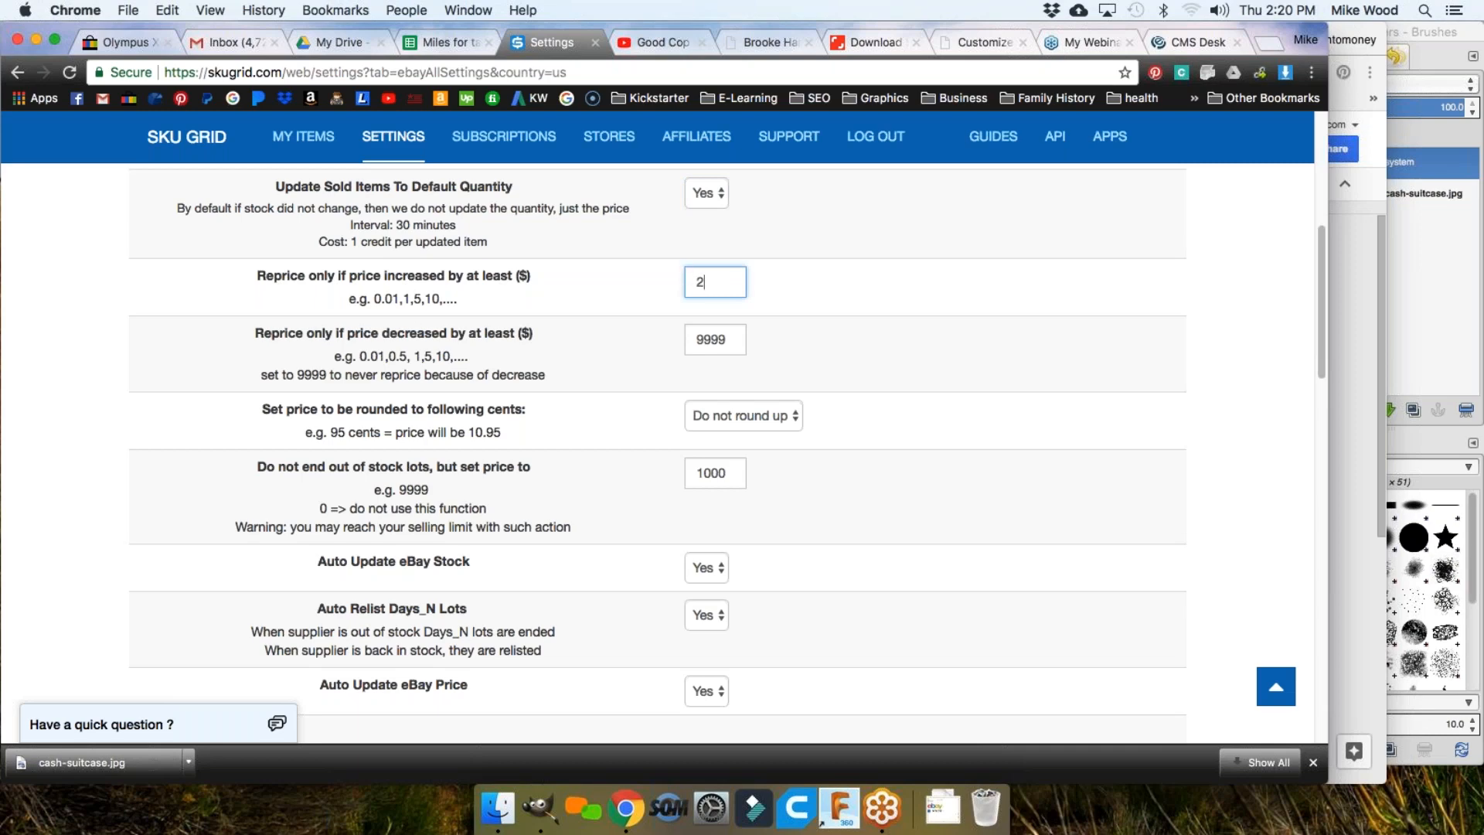
click(396, 298)
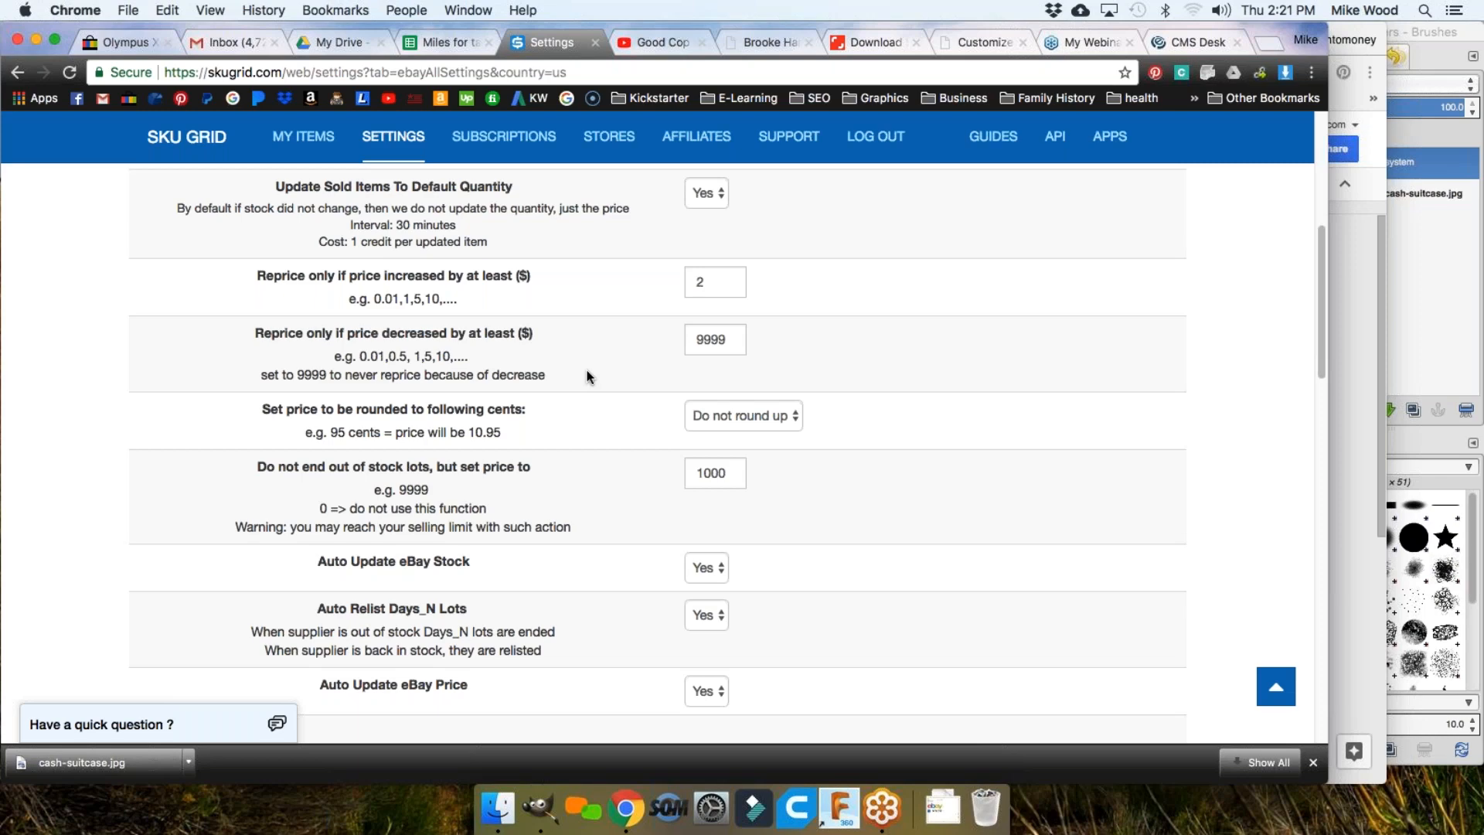
Step: Scroll the eBay settings and highlight the 9999 never-reprice example
scroll(588, 376, down, 1)
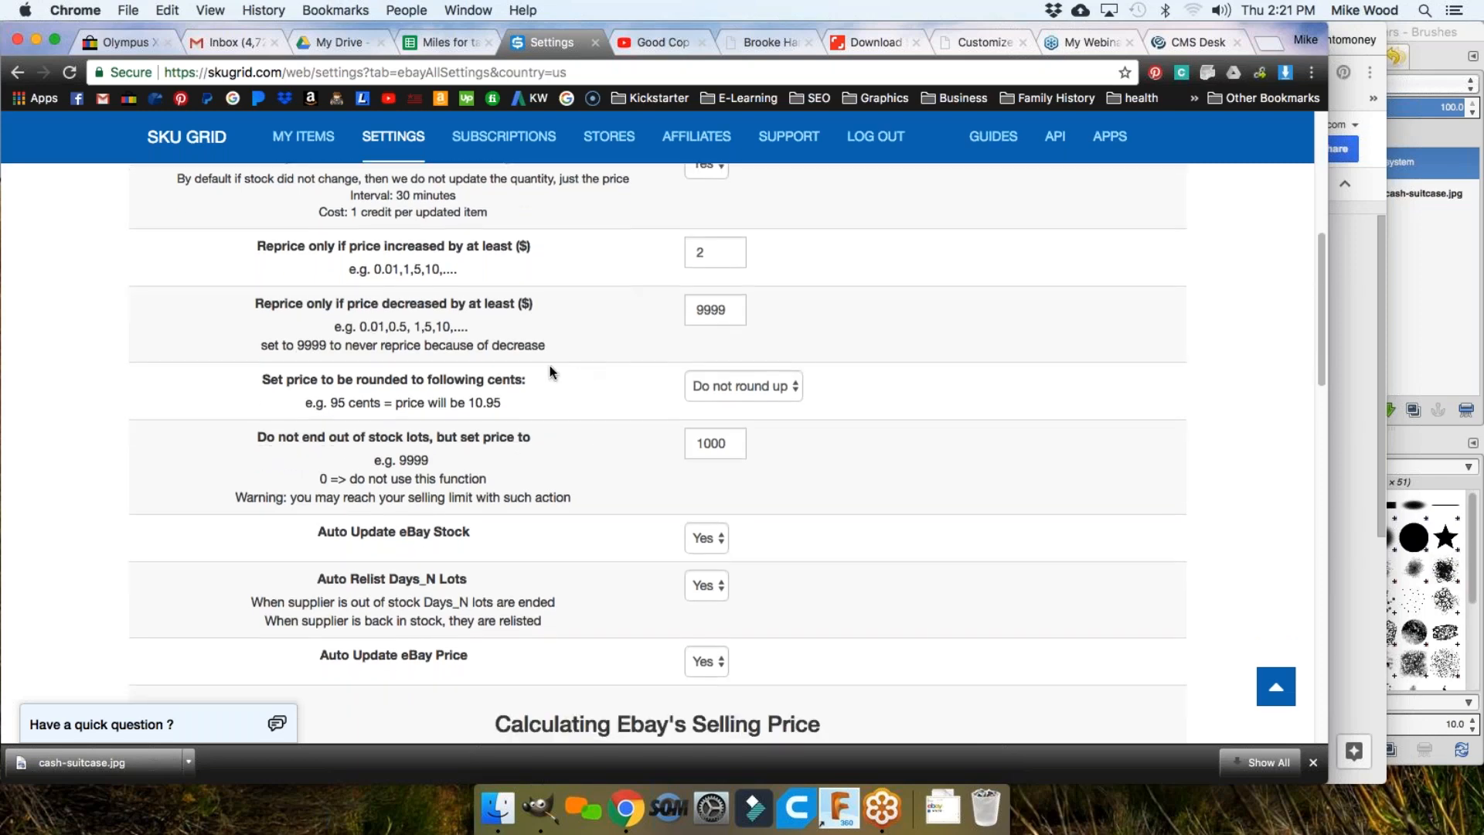
double_click(302, 345)
click(379, 345)
scroll(634, 344, down, 3)
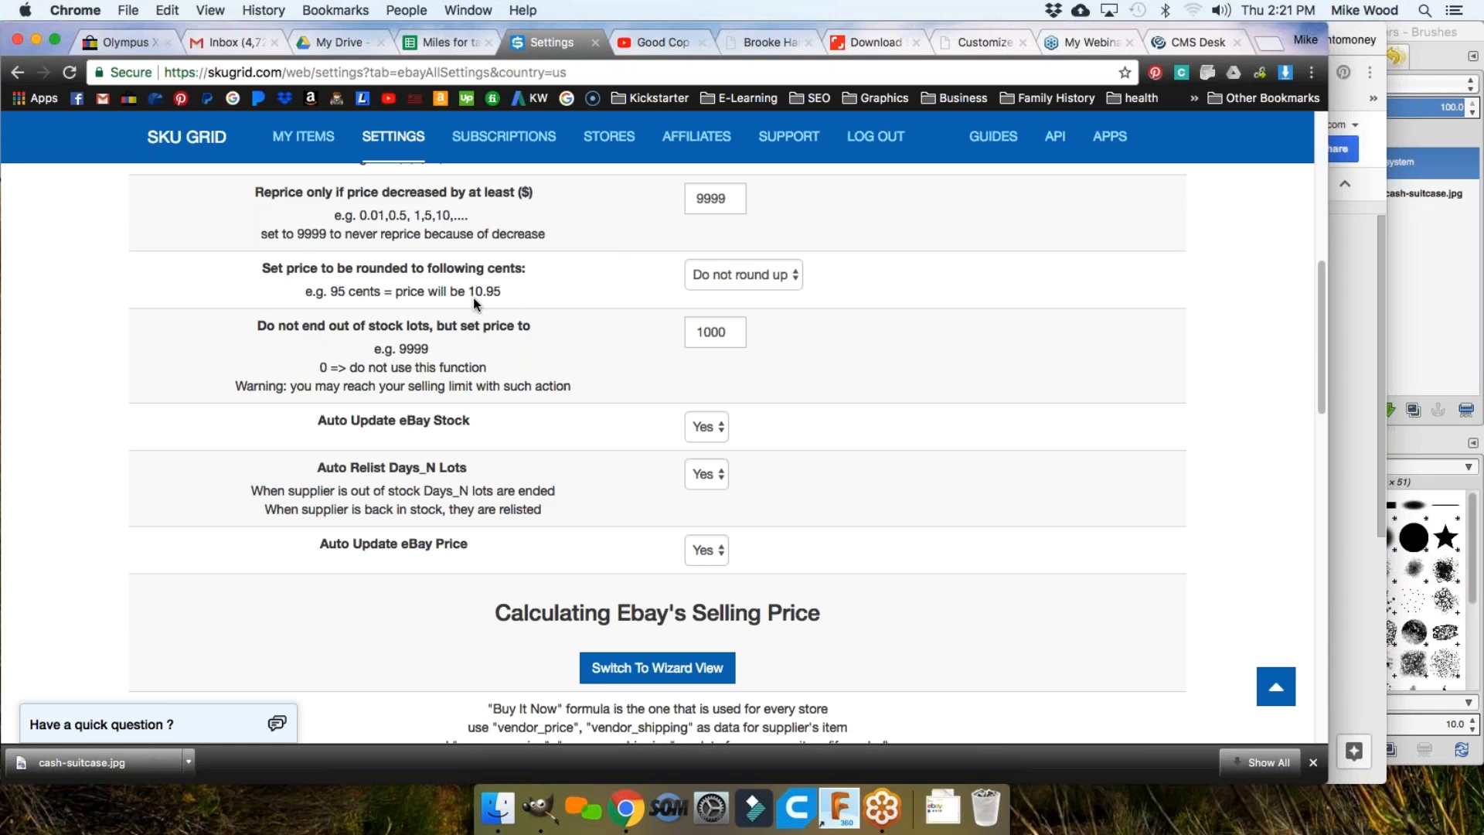
Step: Choose .77 in the 'Set price to be rounded to following cents' dropdown
click(740, 276)
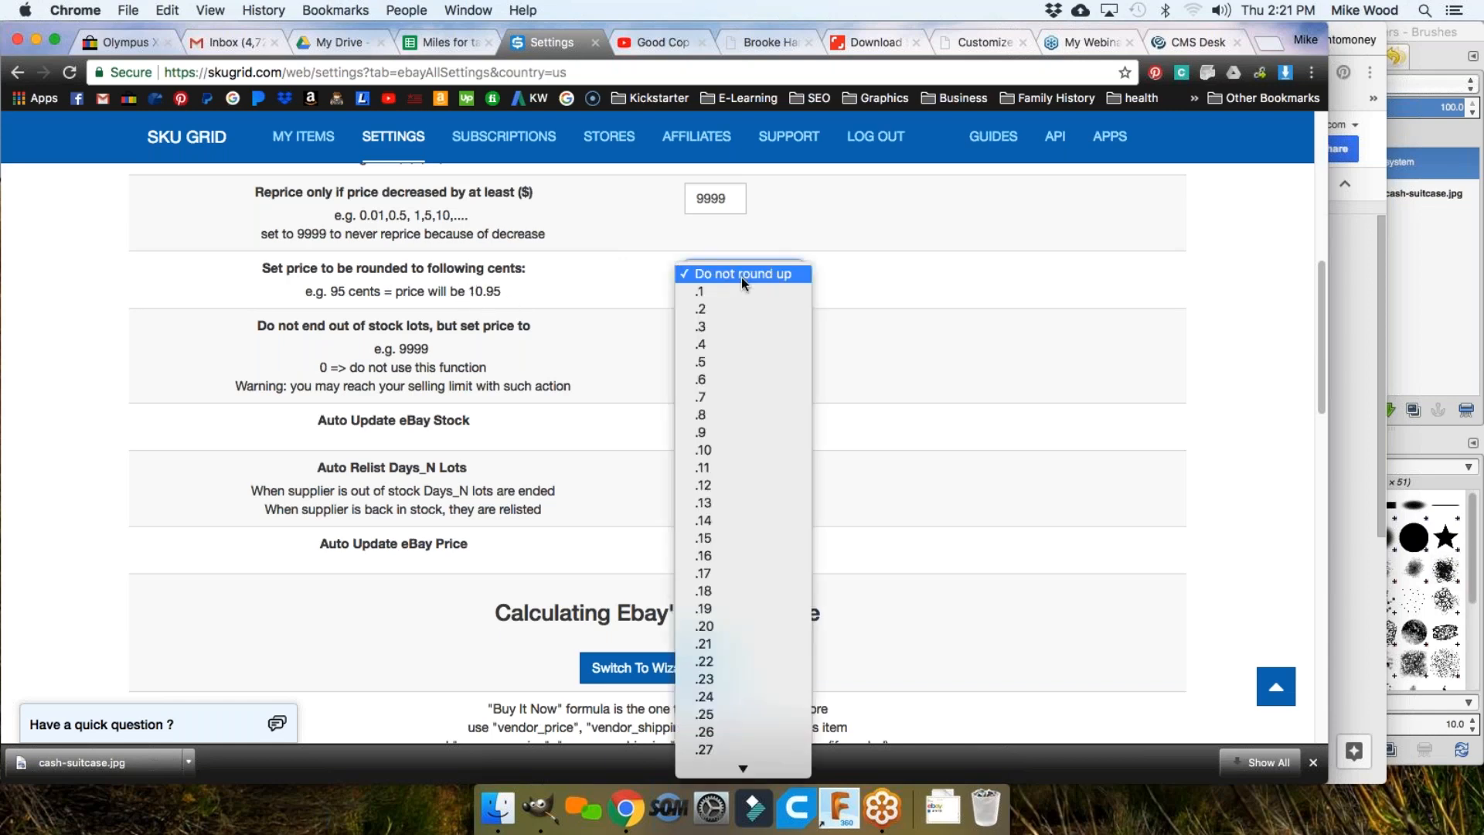
scroll(717, 416, down, 5)
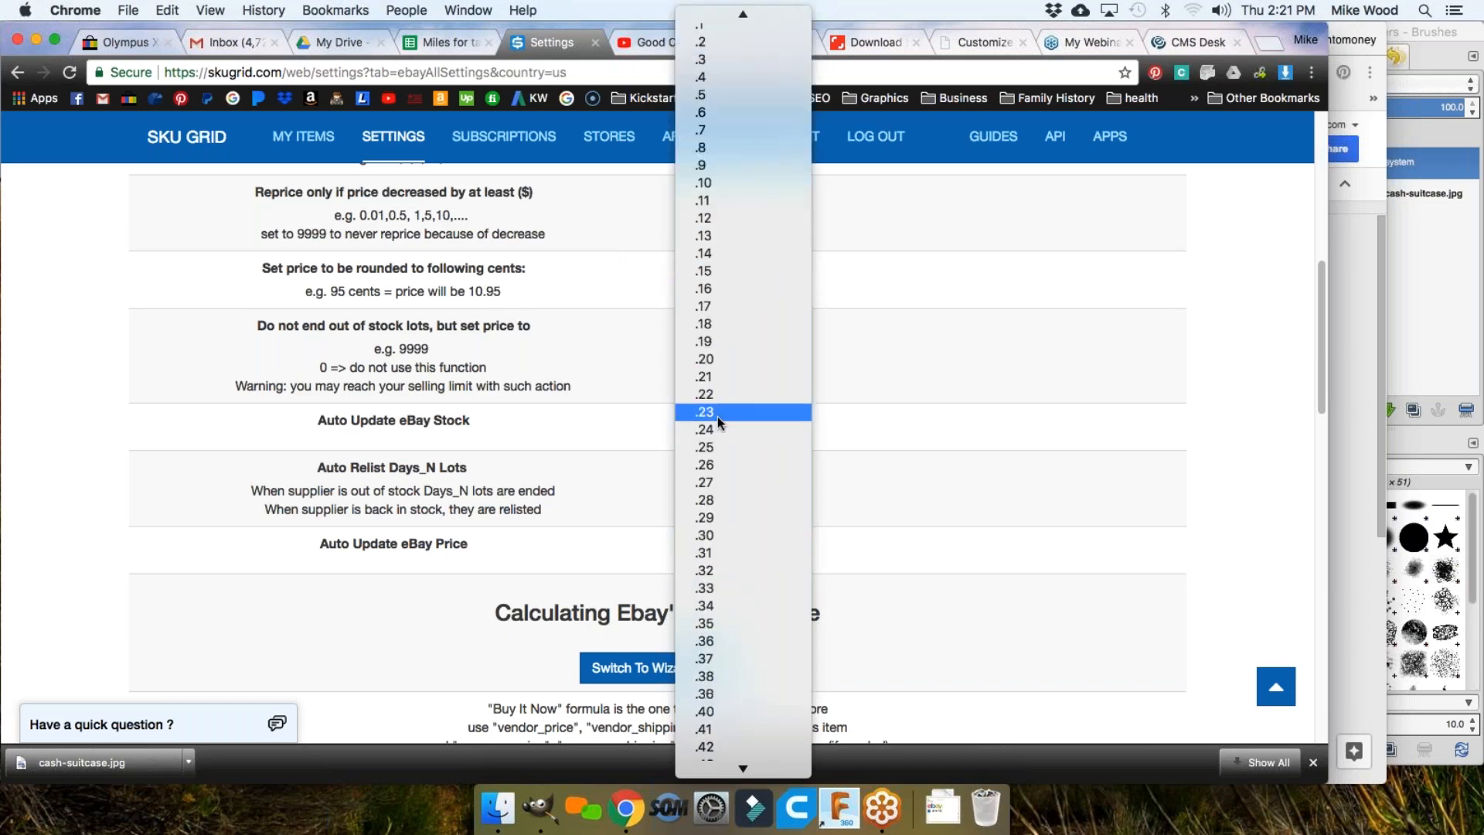
scroll(727, 502, down, 1)
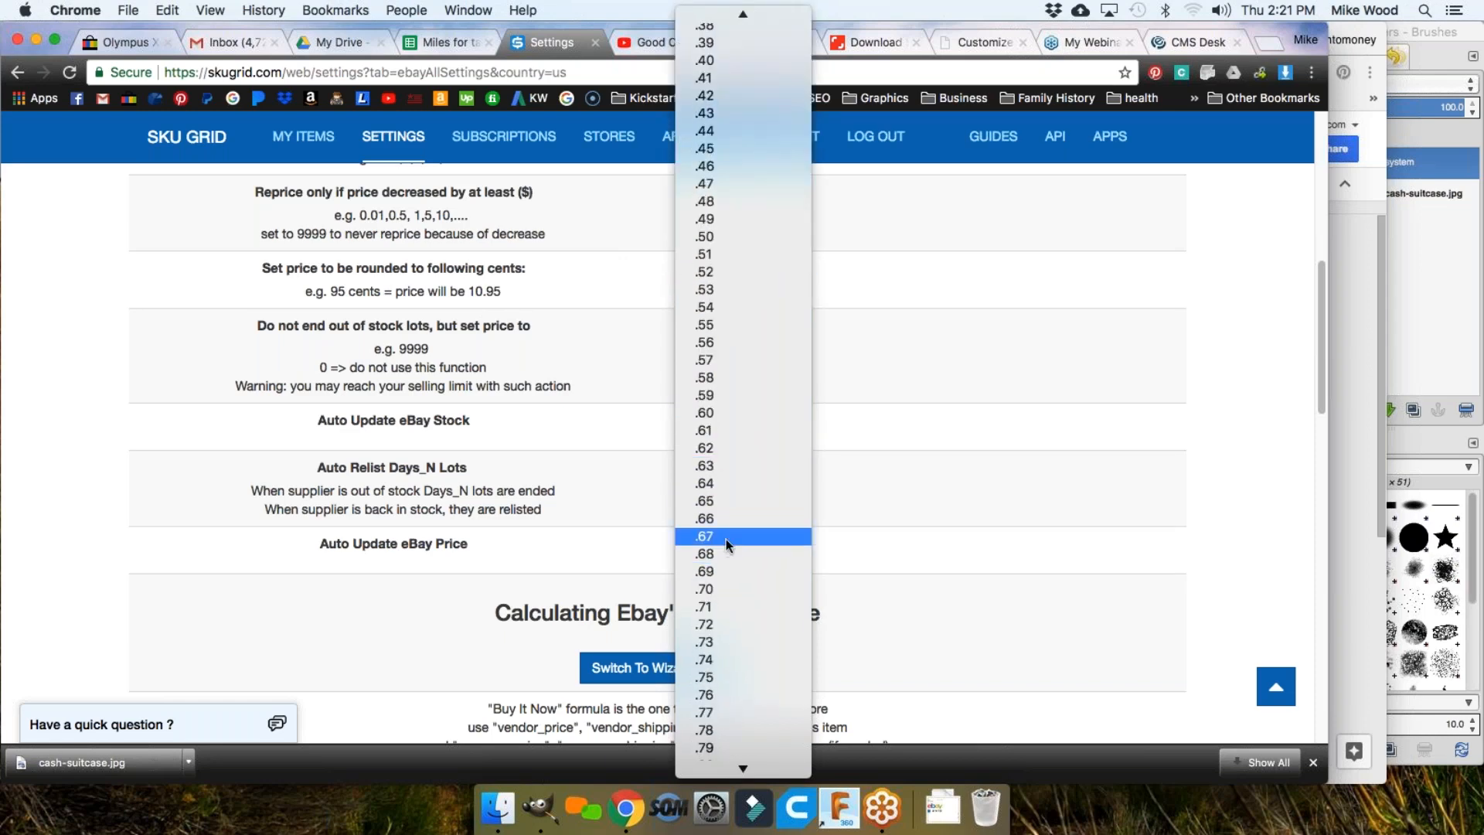
scroll(712, 476, up, 3)
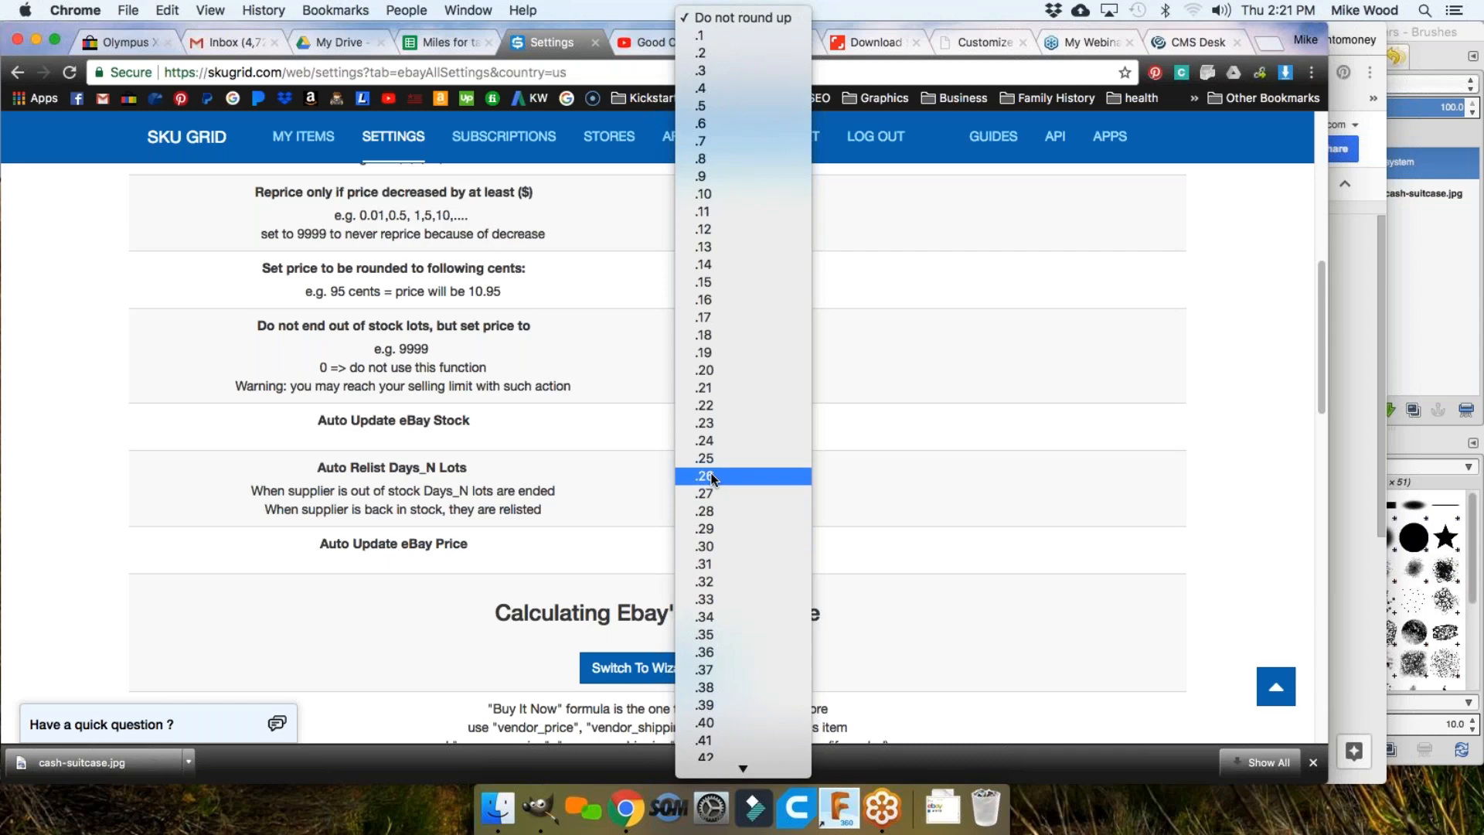
scroll(723, 476, down, 10)
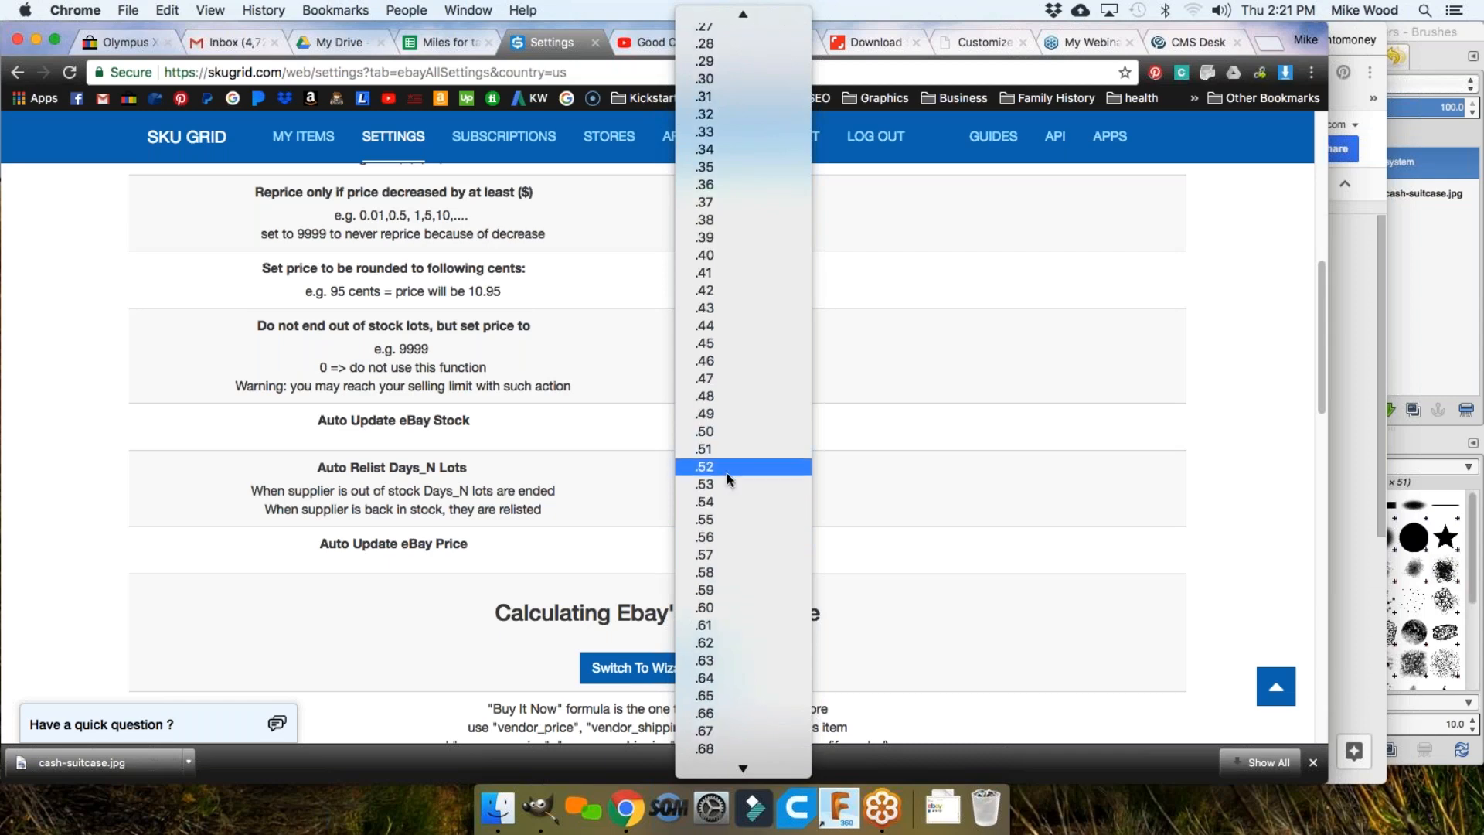
scroll(728, 471, down, 2)
scroll(727, 471, up, 2)
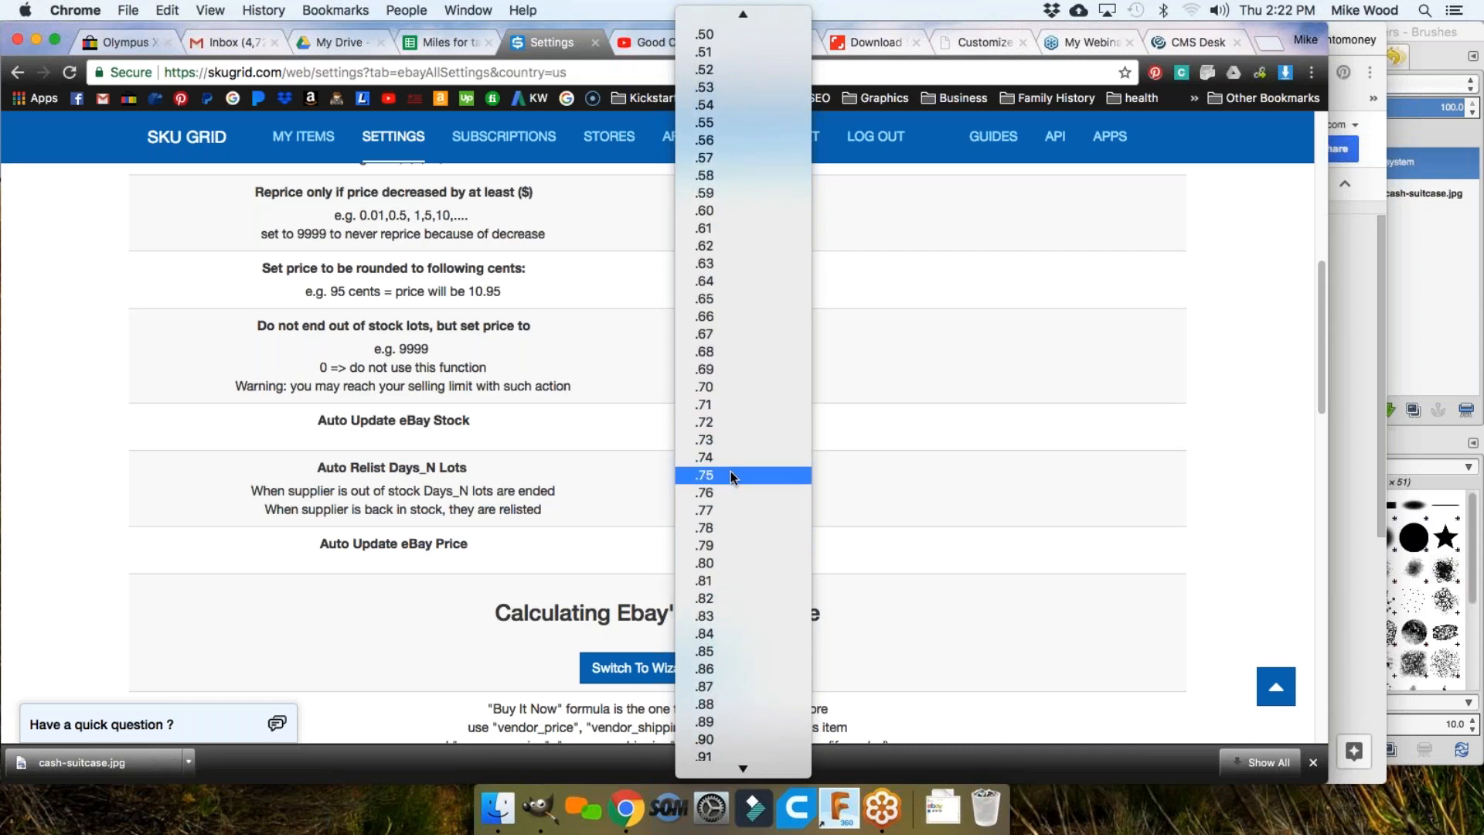
click(709, 514)
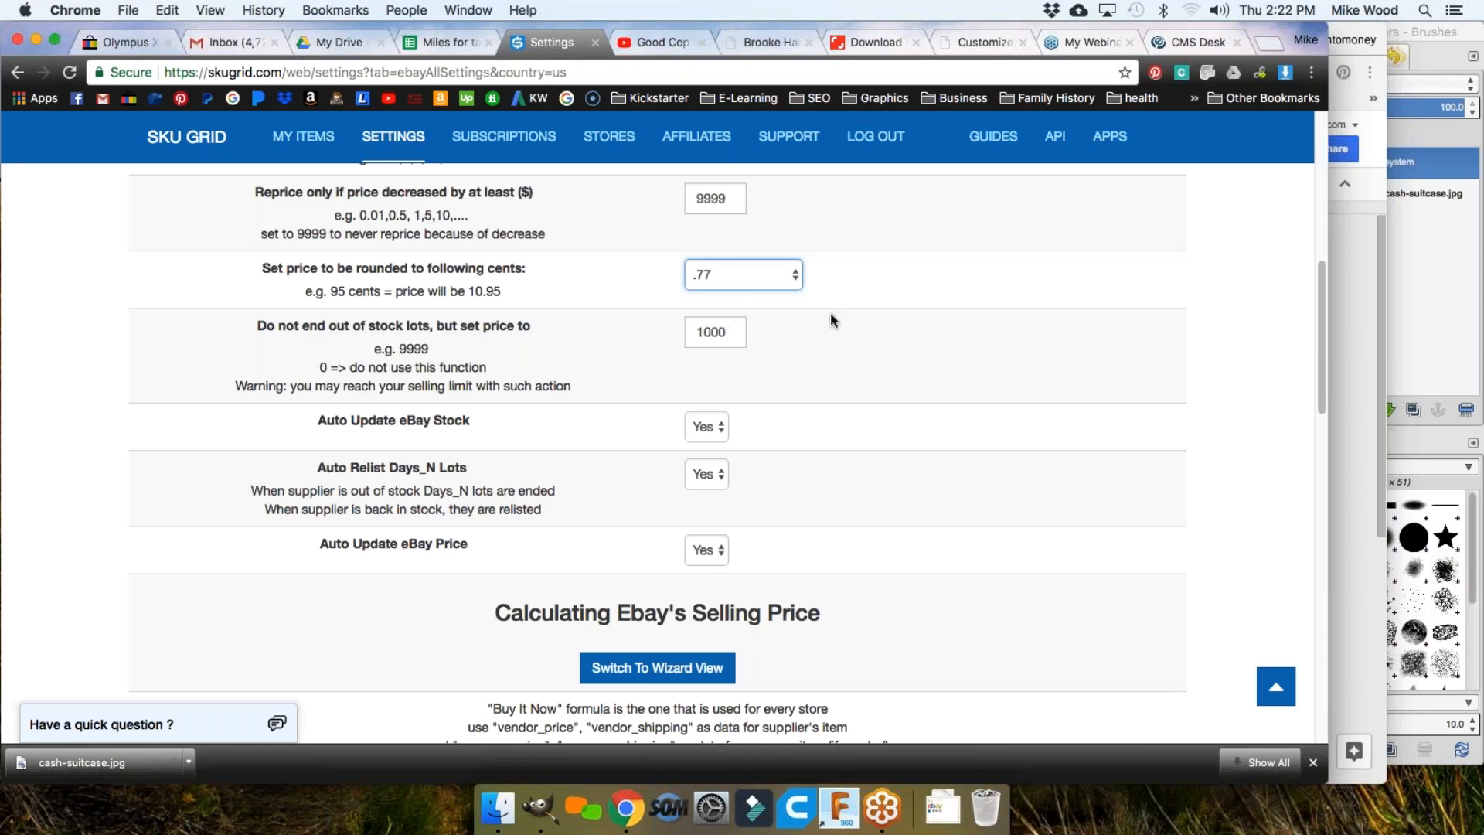
Step: Change the out-of-stock lots price from 1000 to 1500
drag(262, 326, 274, 323)
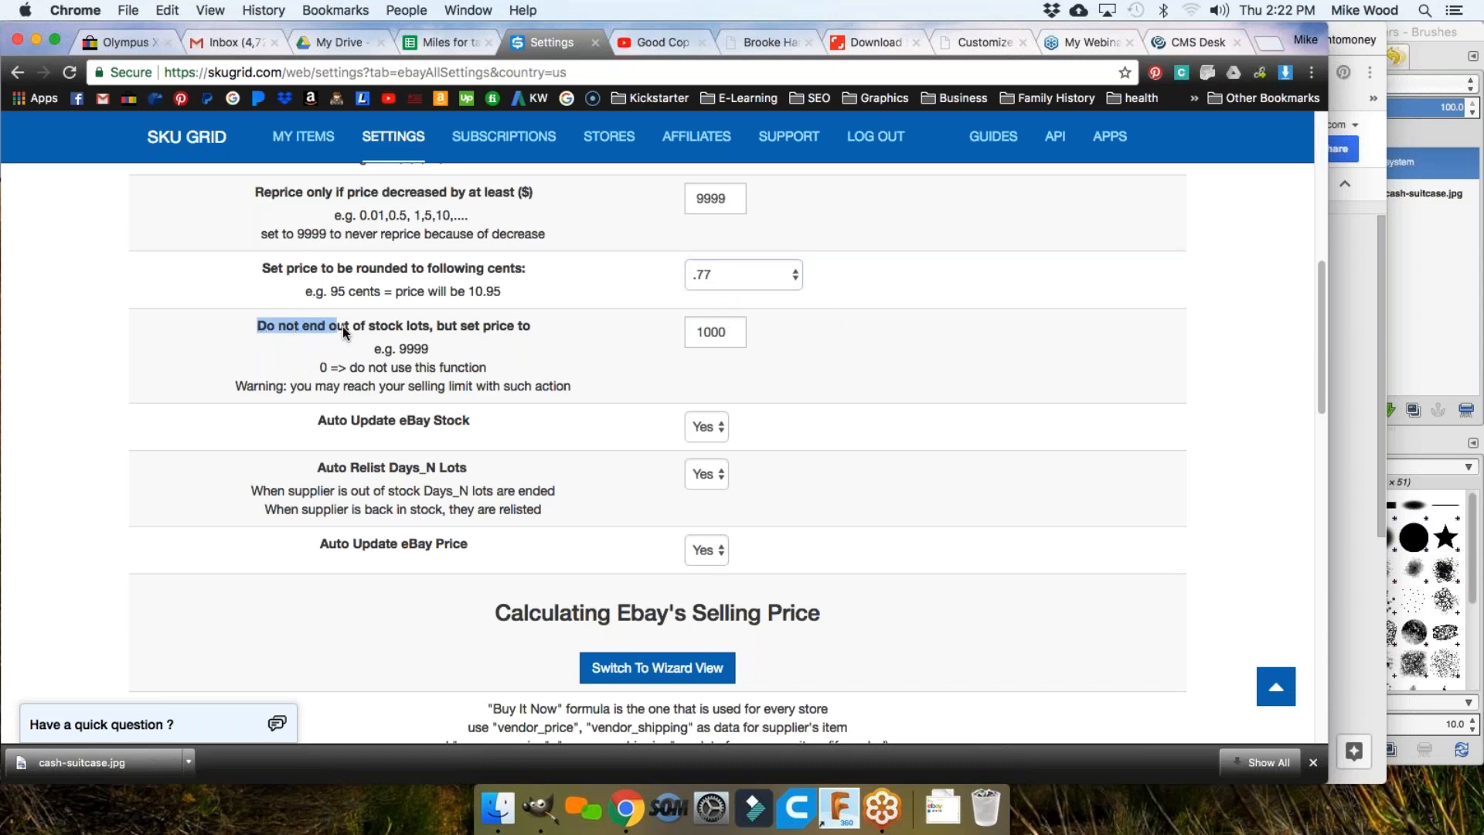
drag(437, 333, 531, 330)
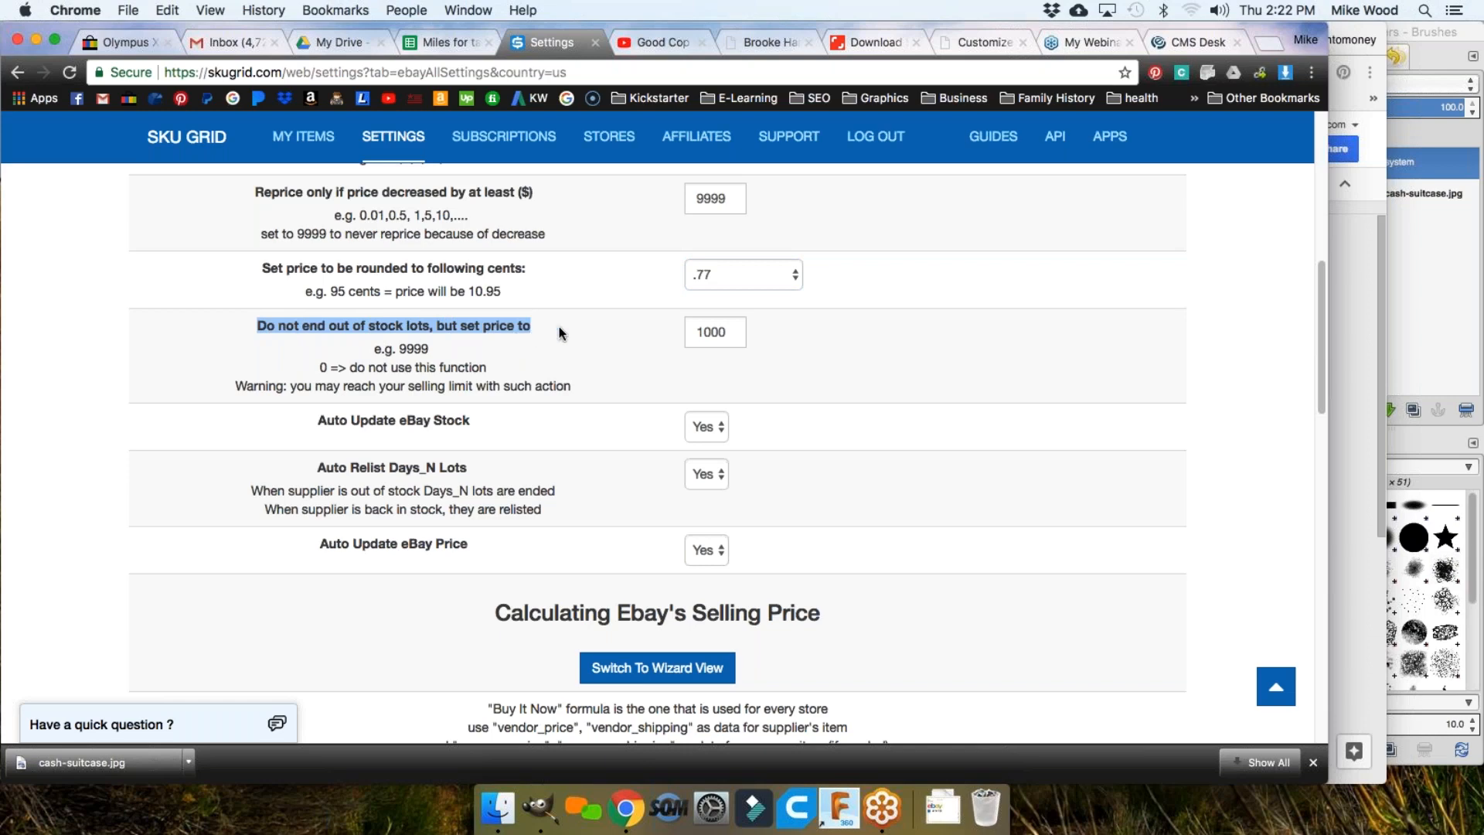
click(707, 333)
key(Delete)
text(5)
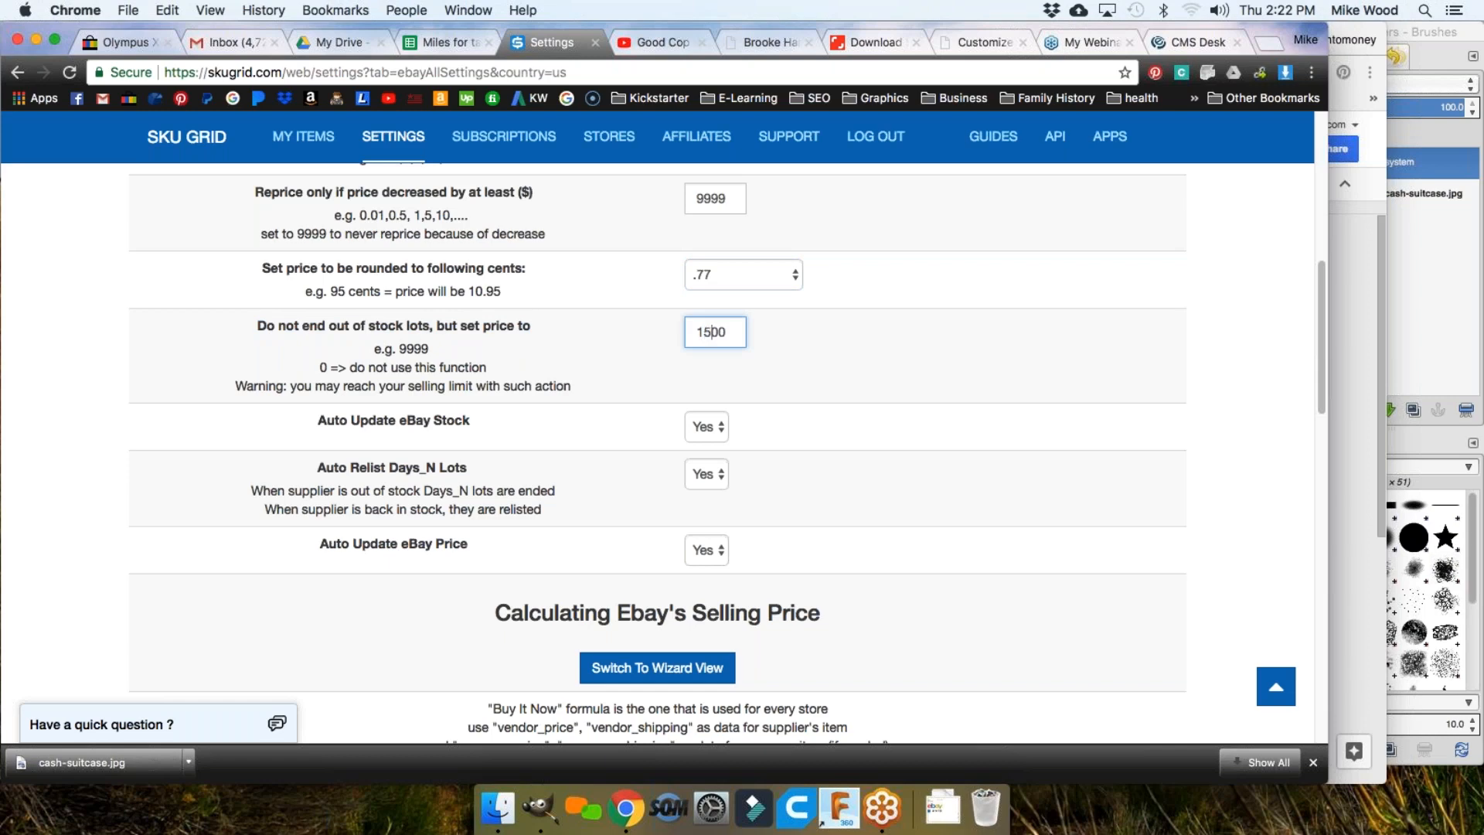
click(776, 336)
Step: Highlight the note that 0 disables this function and recheck the 1500 value
drag(328, 368, 485, 371)
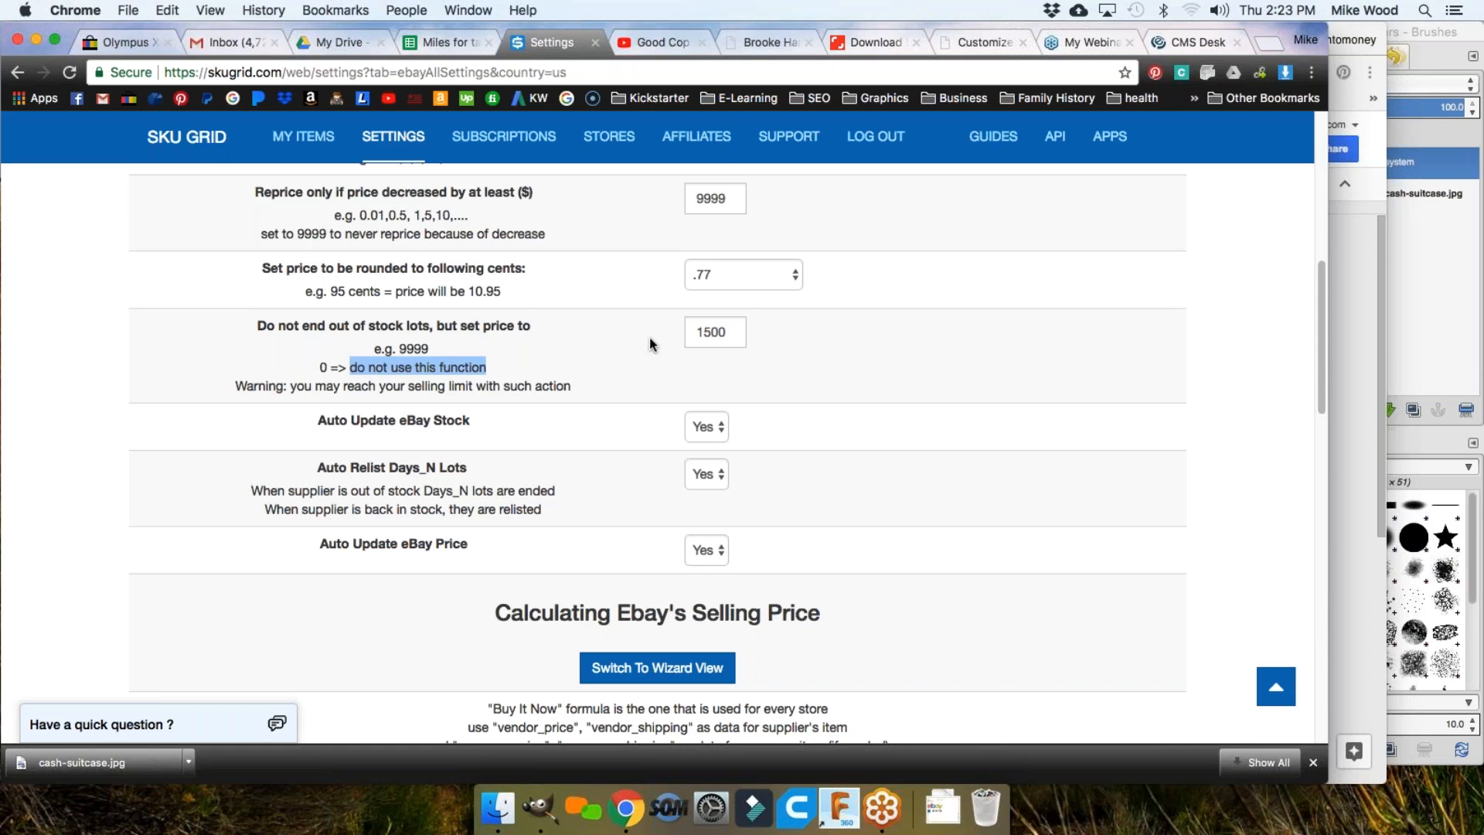
click(726, 332)
double_click(727, 332)
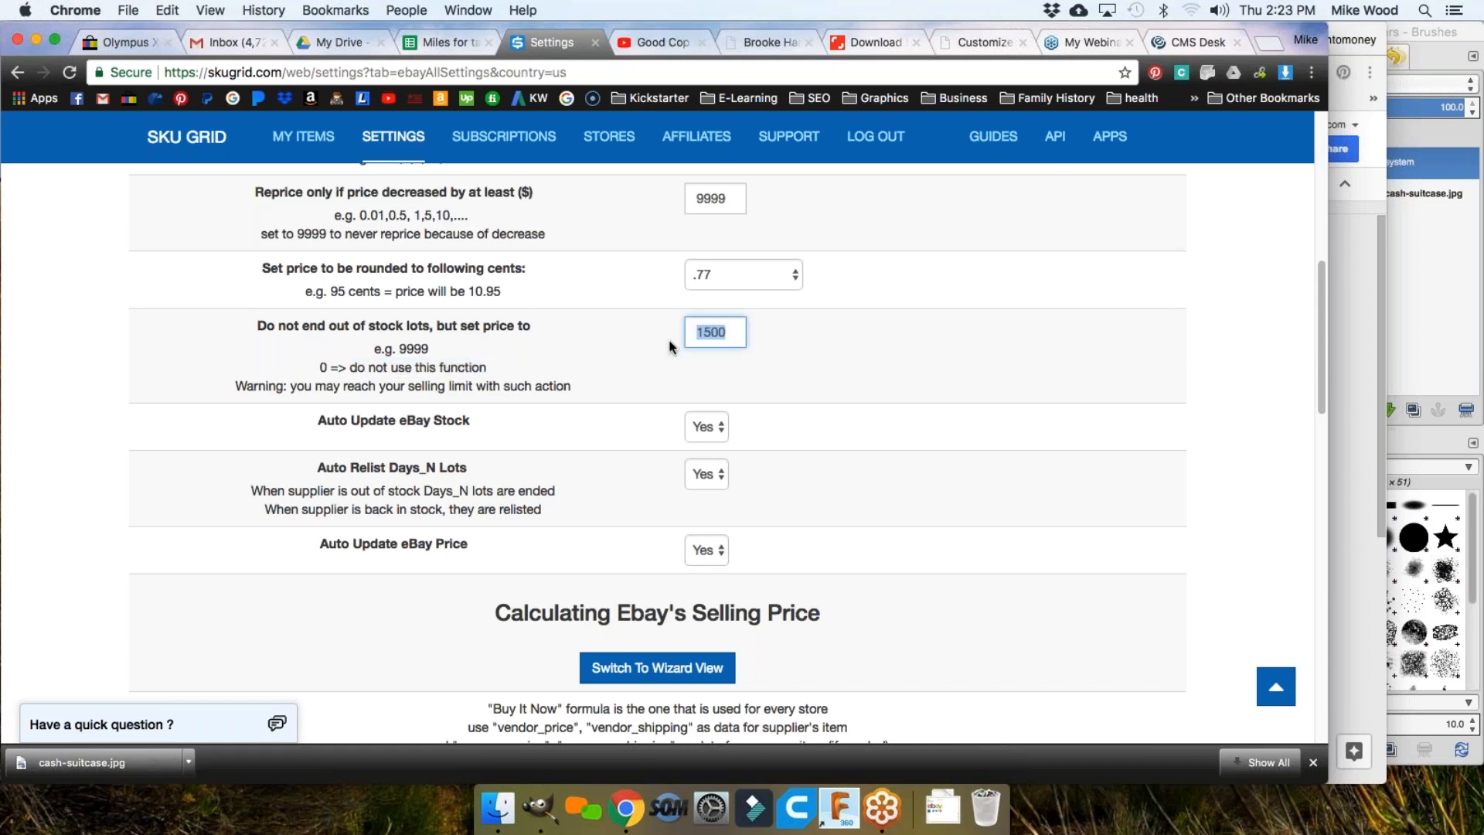
click(718, 334)
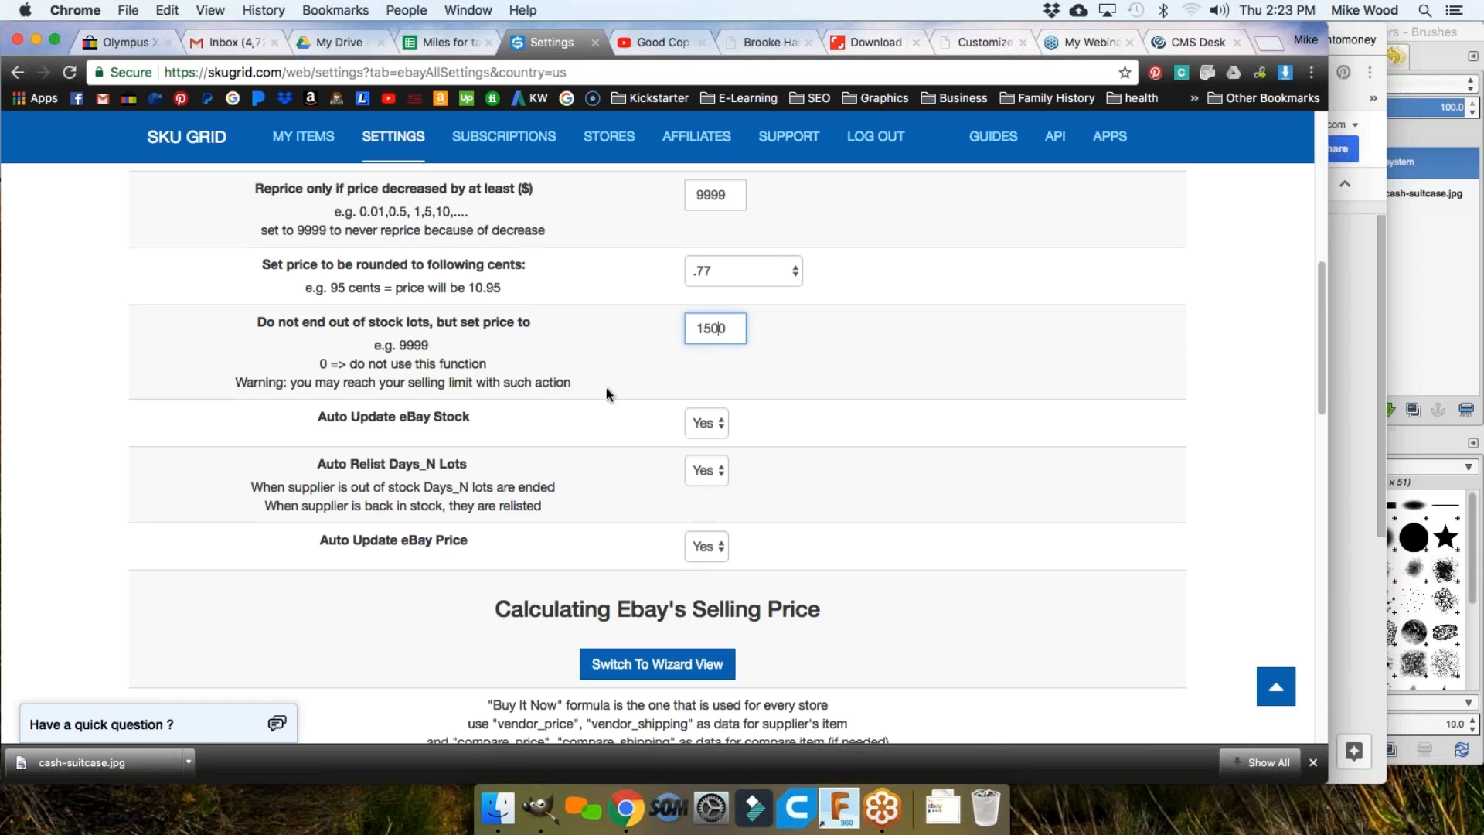
scroll(606, 387, down, 1)
drag(735, 305, 695, 305)
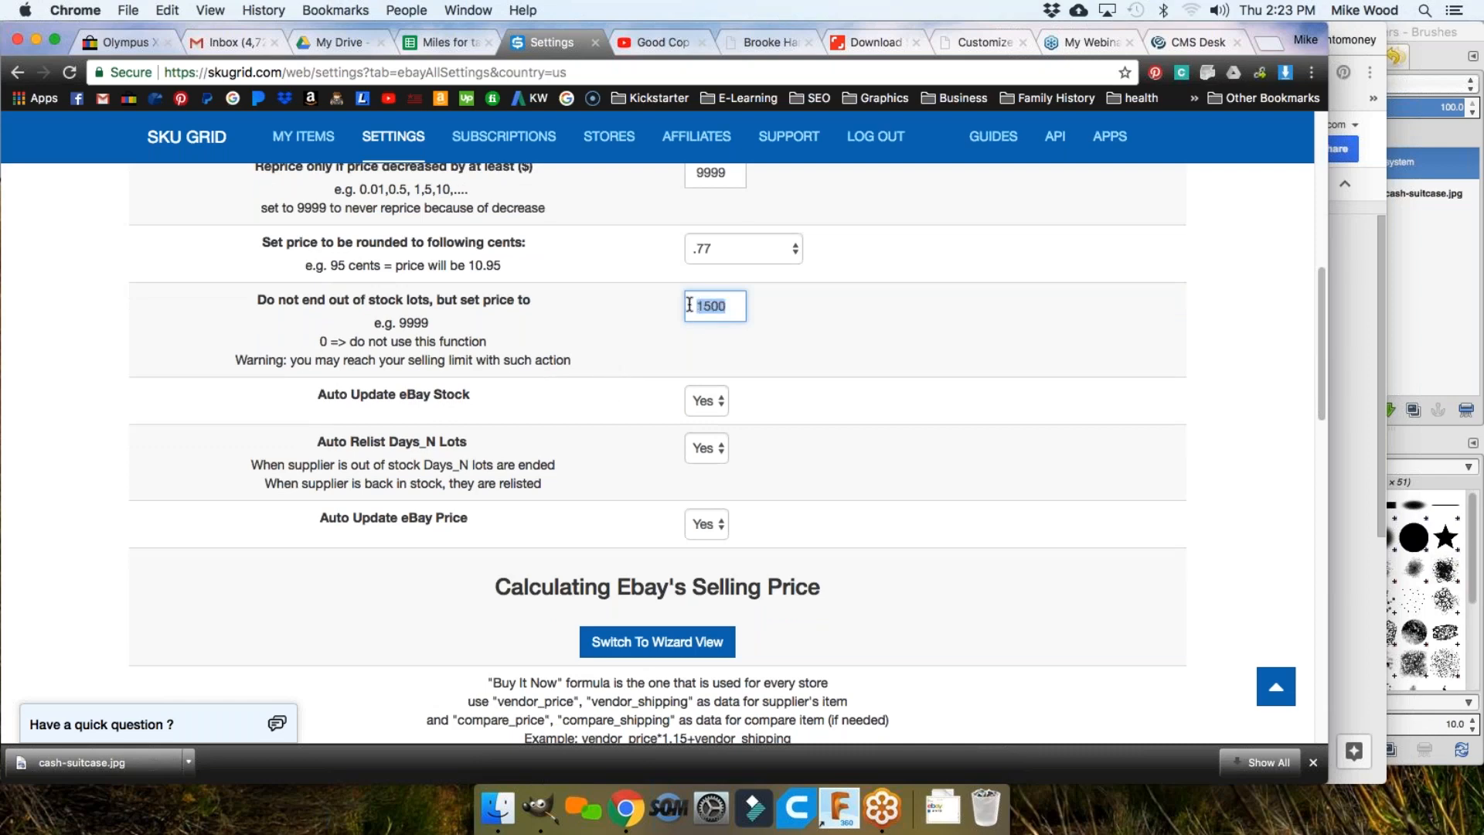
click(707, 334)
scroll(768, 420, down, 3)
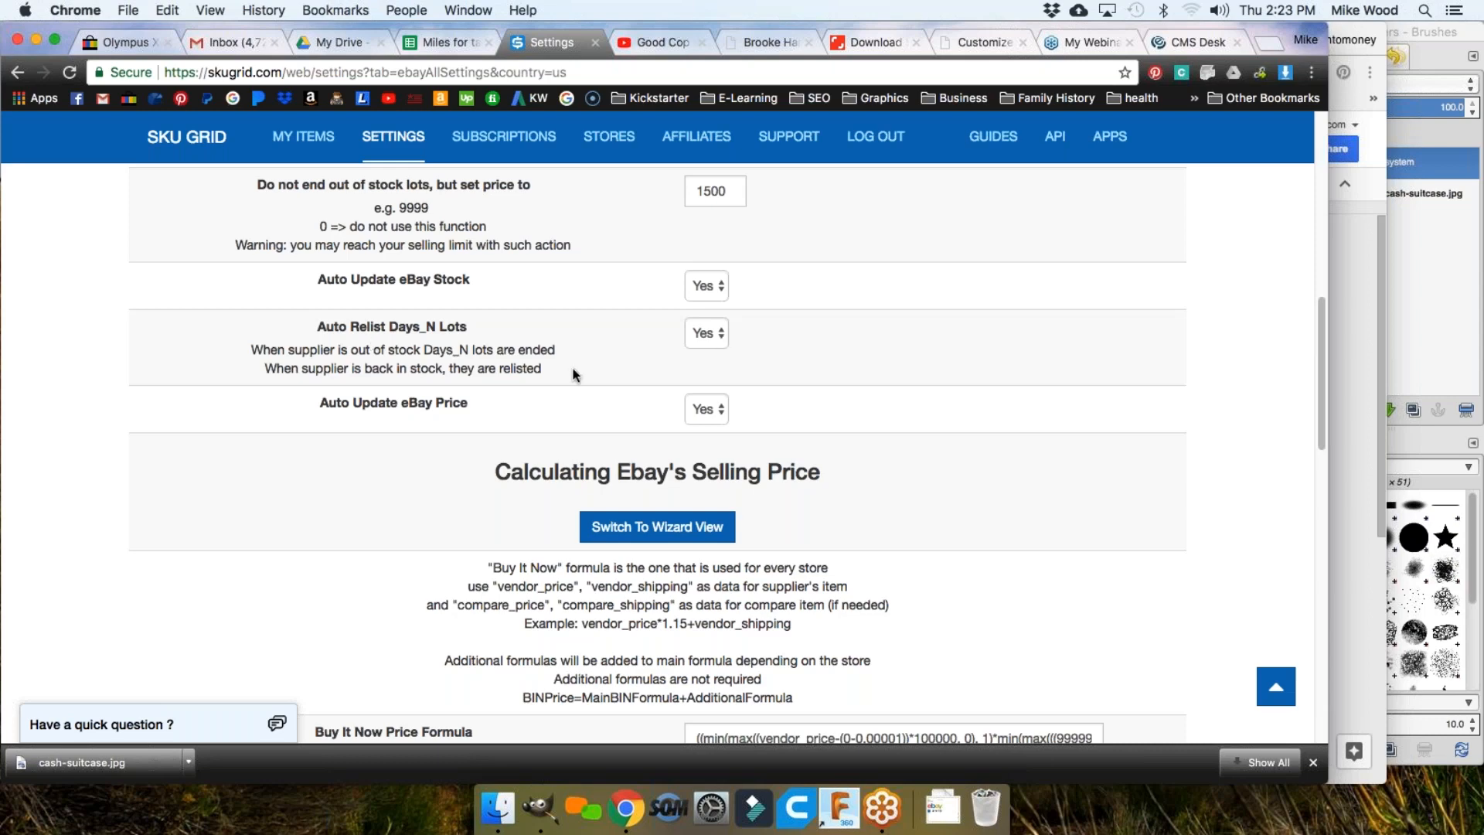
scroll(574, 377, up, 3)
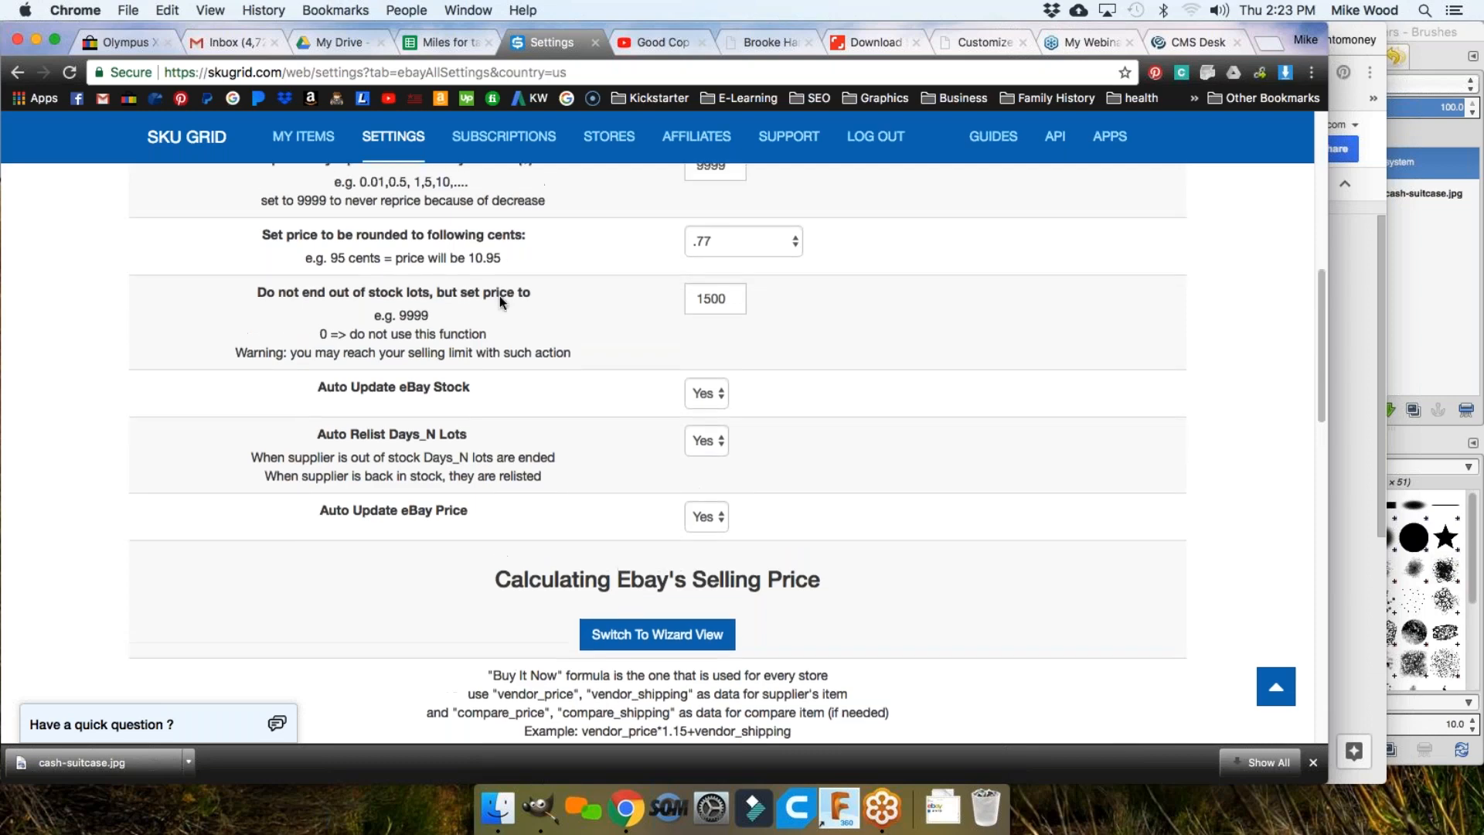
drag(531, 293, 515, 293)
drag(247, 296, 532, 309)
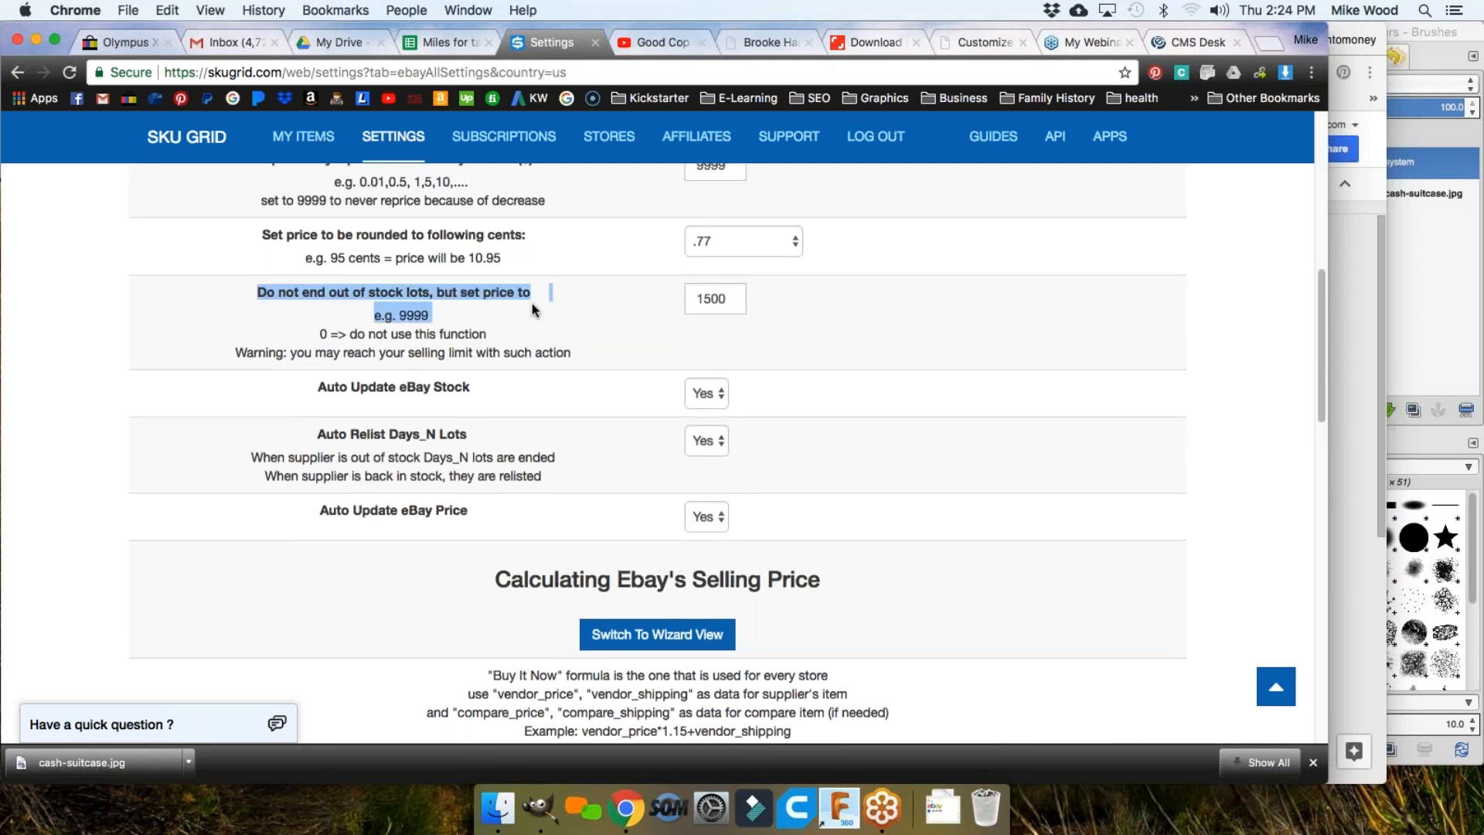
click(481, 457)
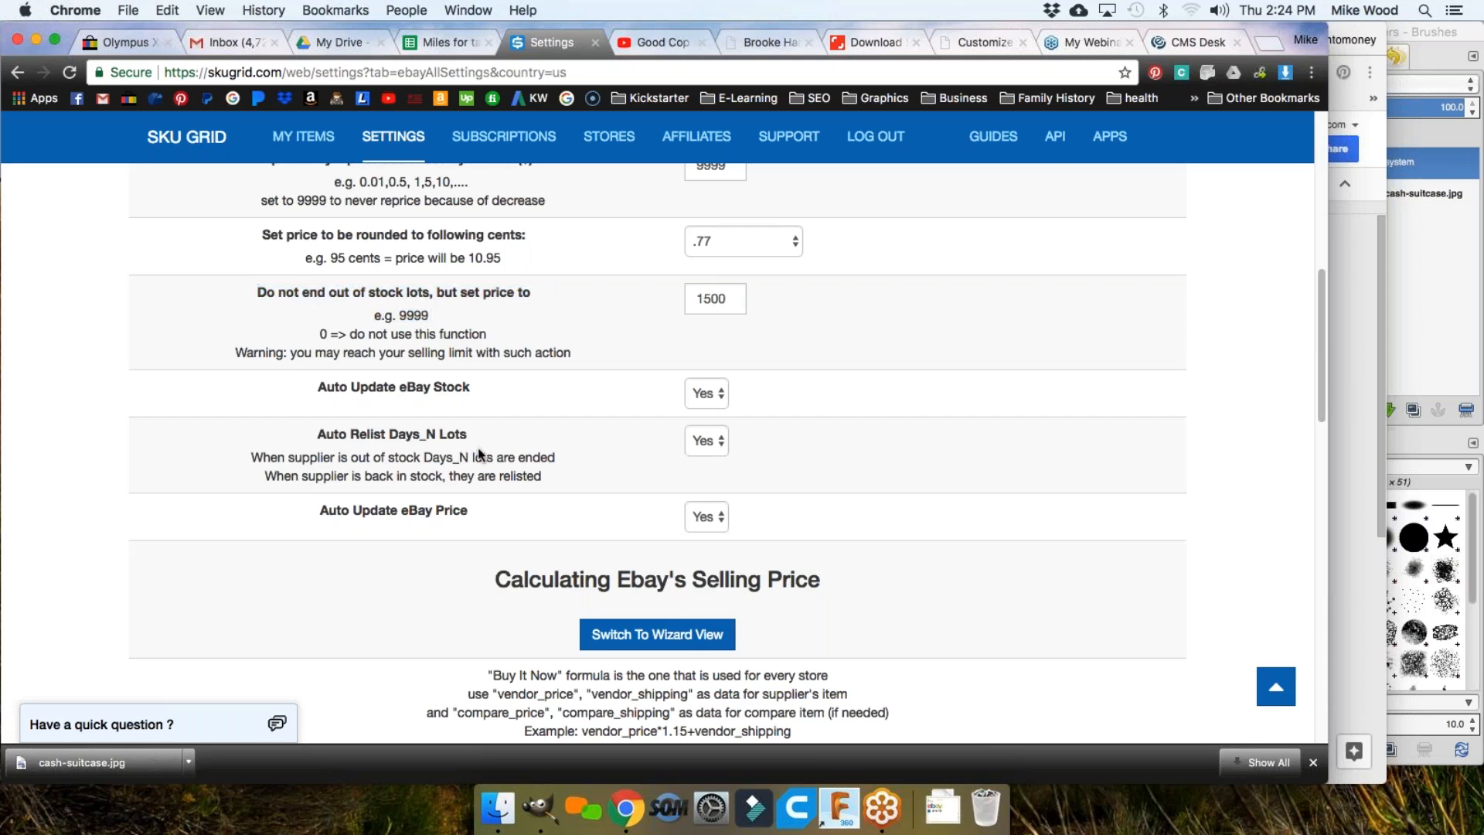
scroll(555, 442, down, 3)
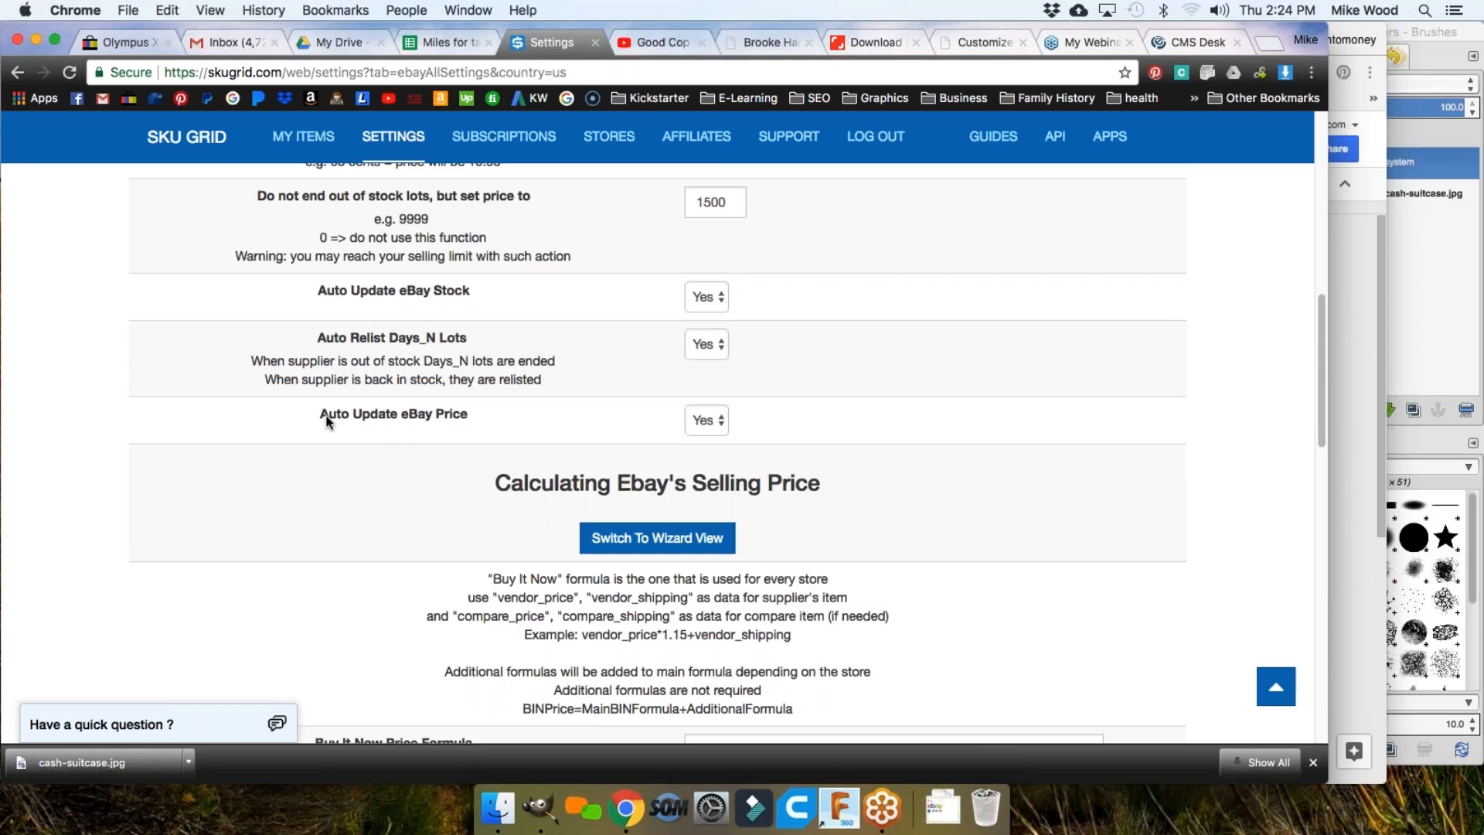
drag(322, 414, 458, 421)
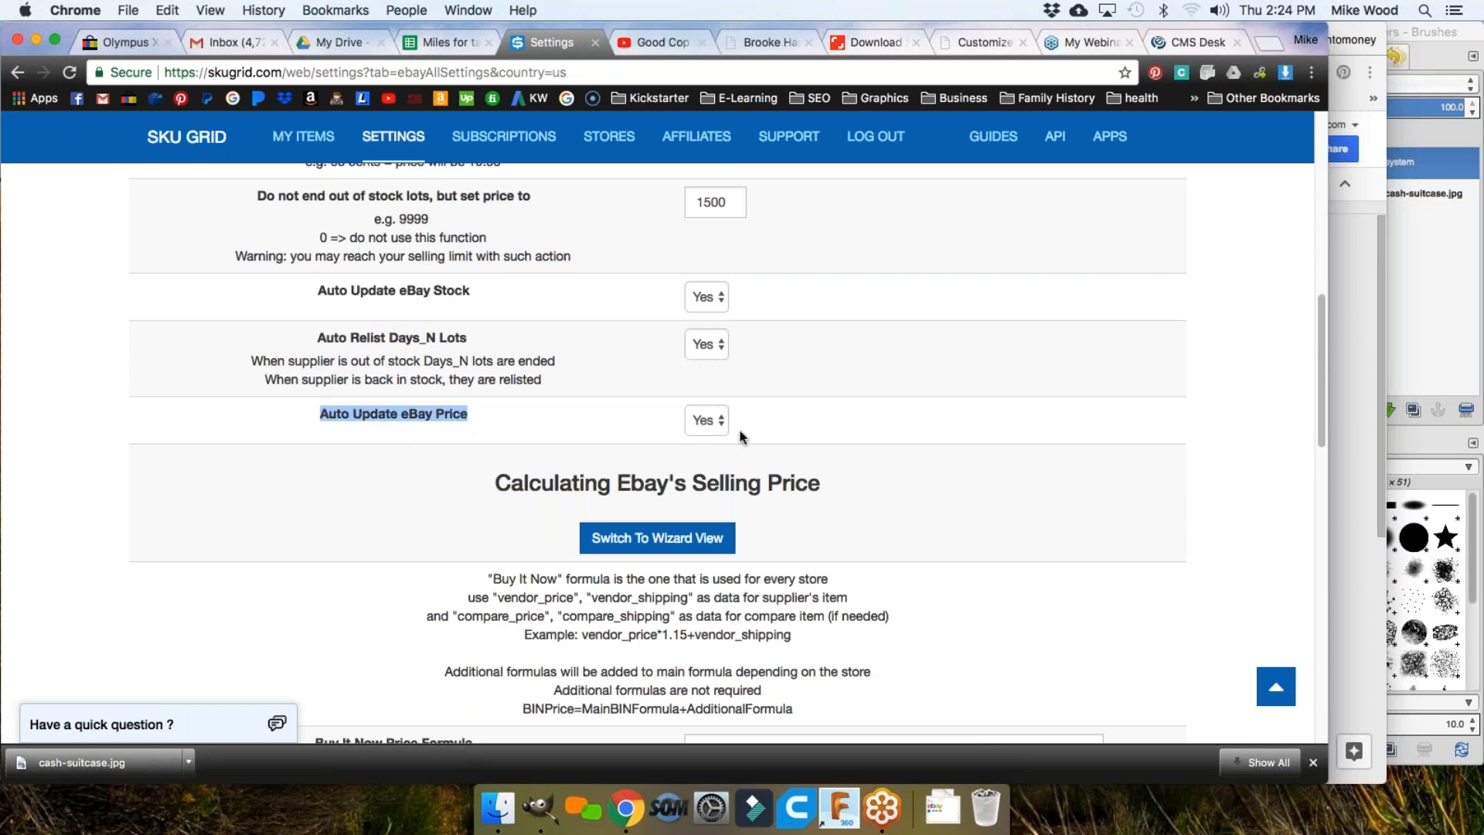
scroll(798, 425, down, 1)
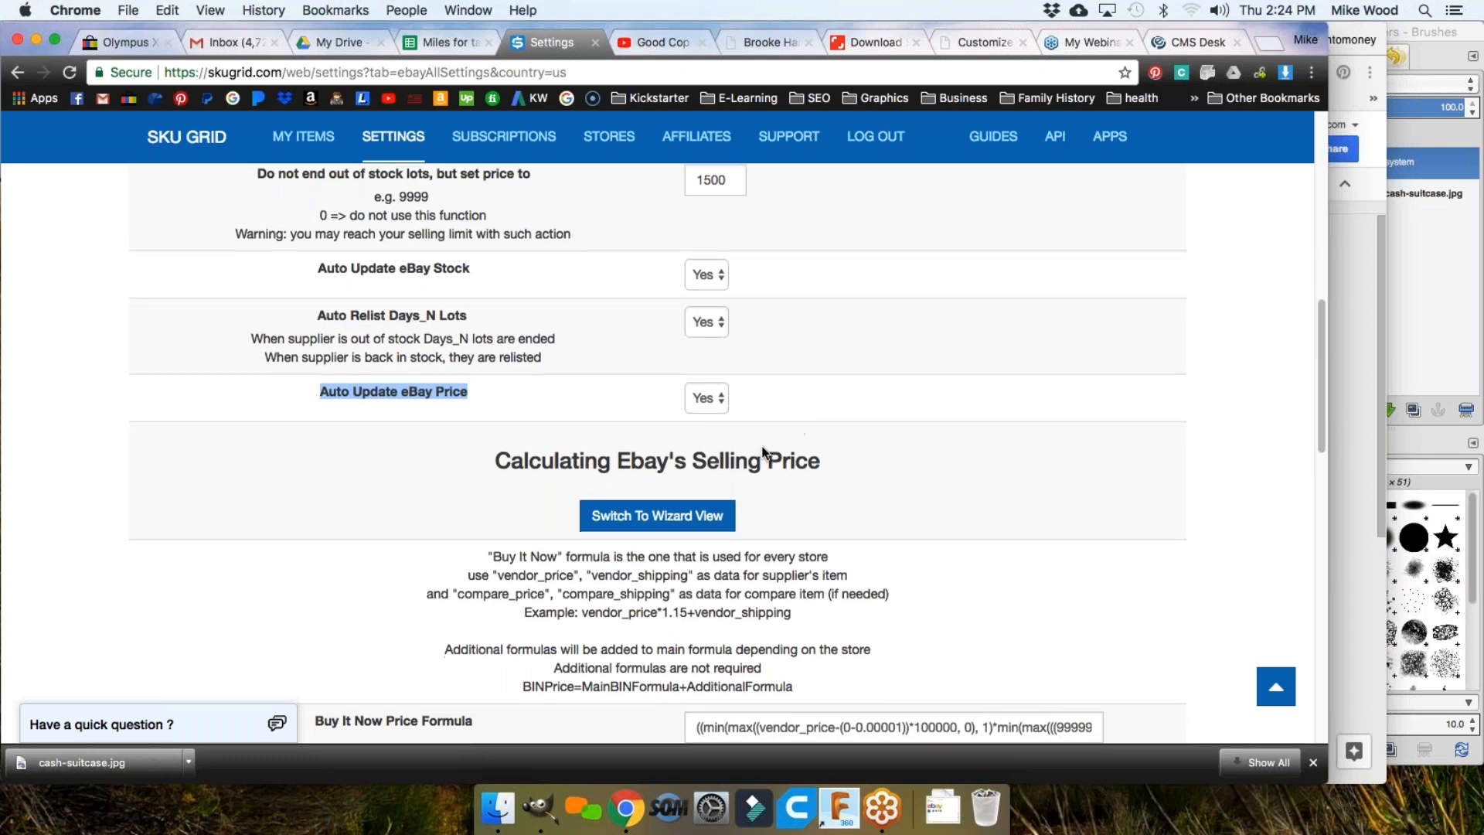
scroll(763, 452, down, 3)
scroll(816, 374, down, 5)
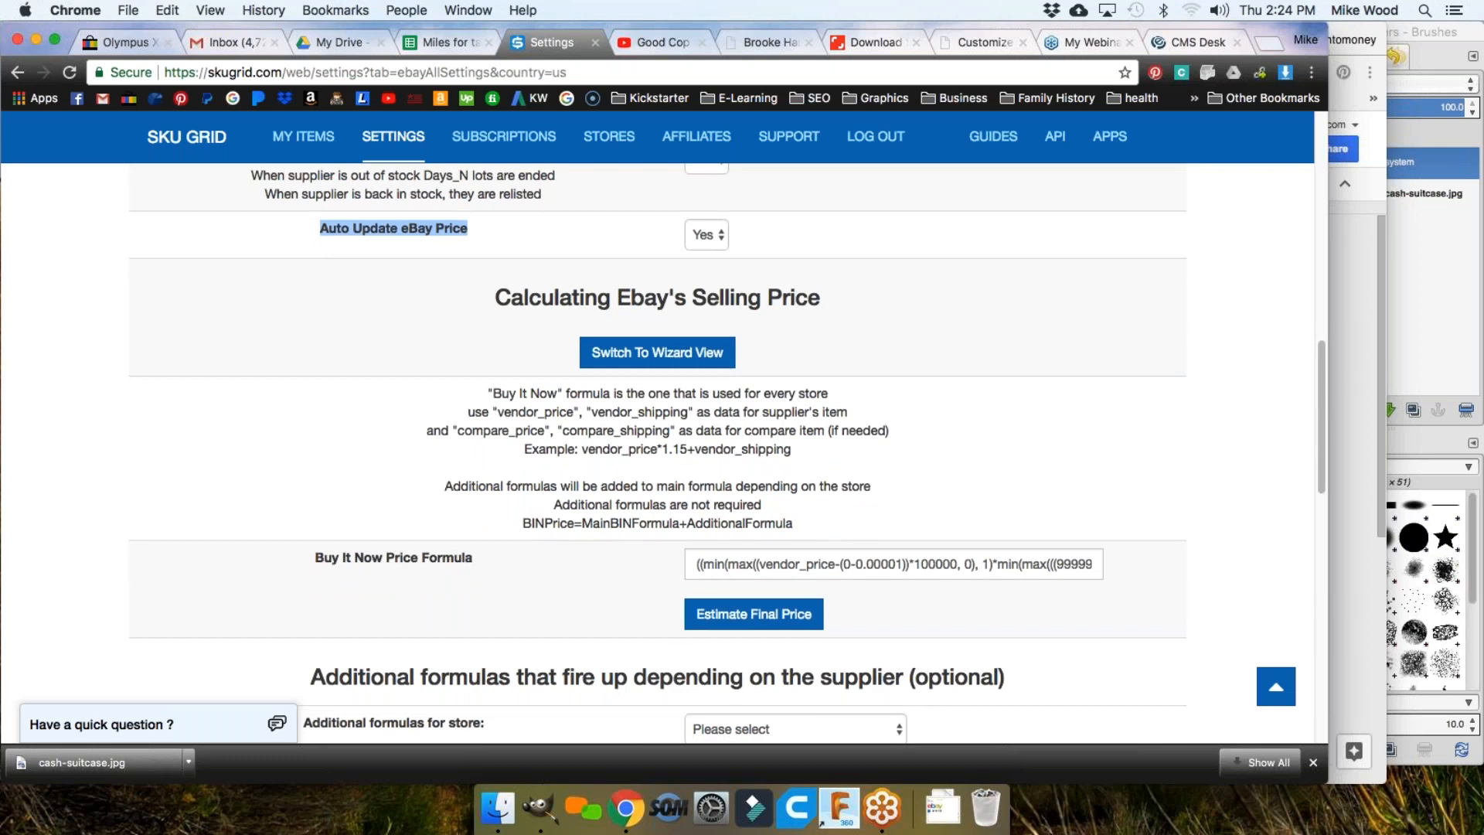
drag(495, 297, 820, 297)
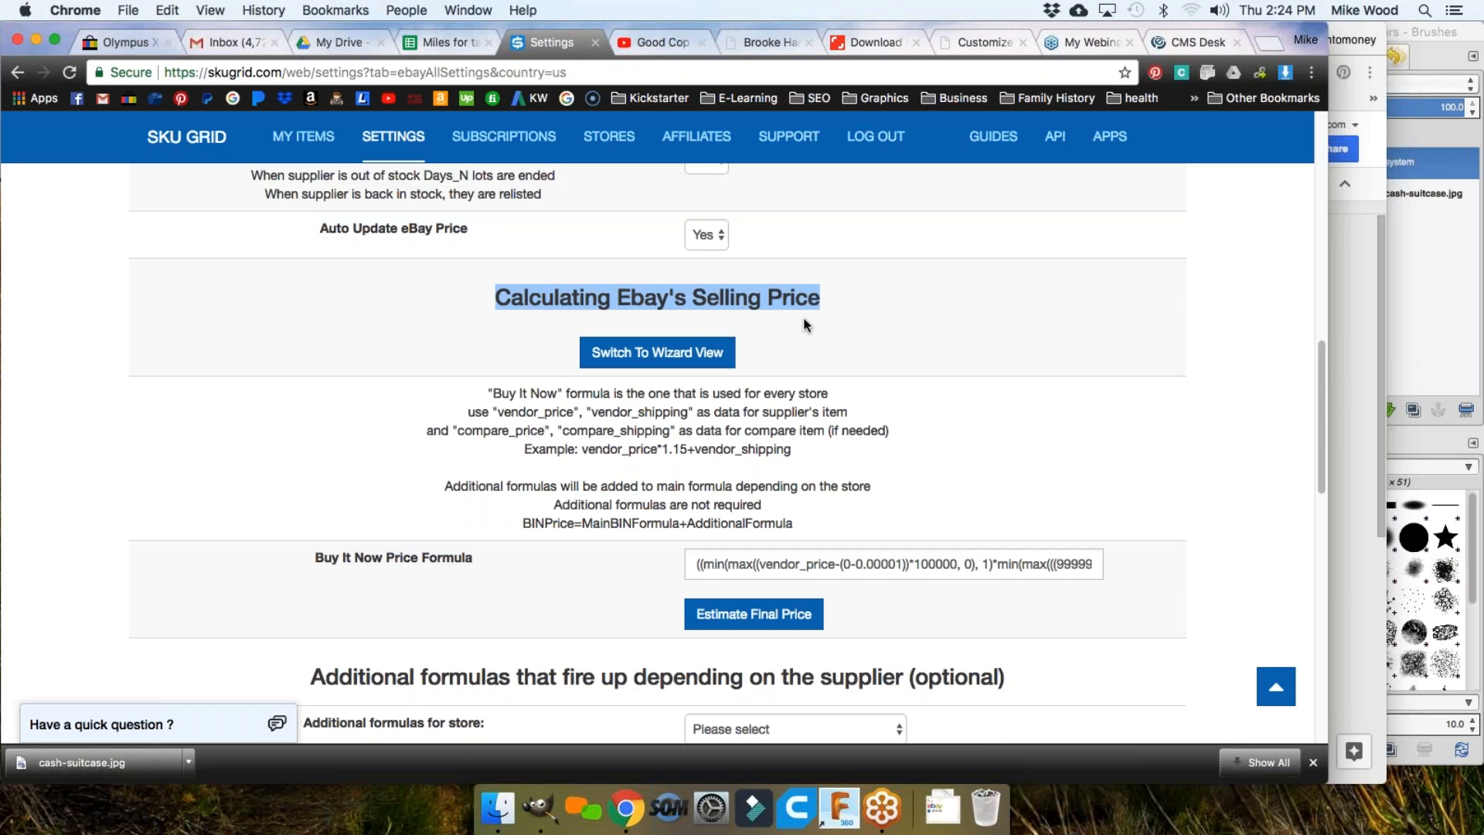
scroll(804, 320, down, 3)
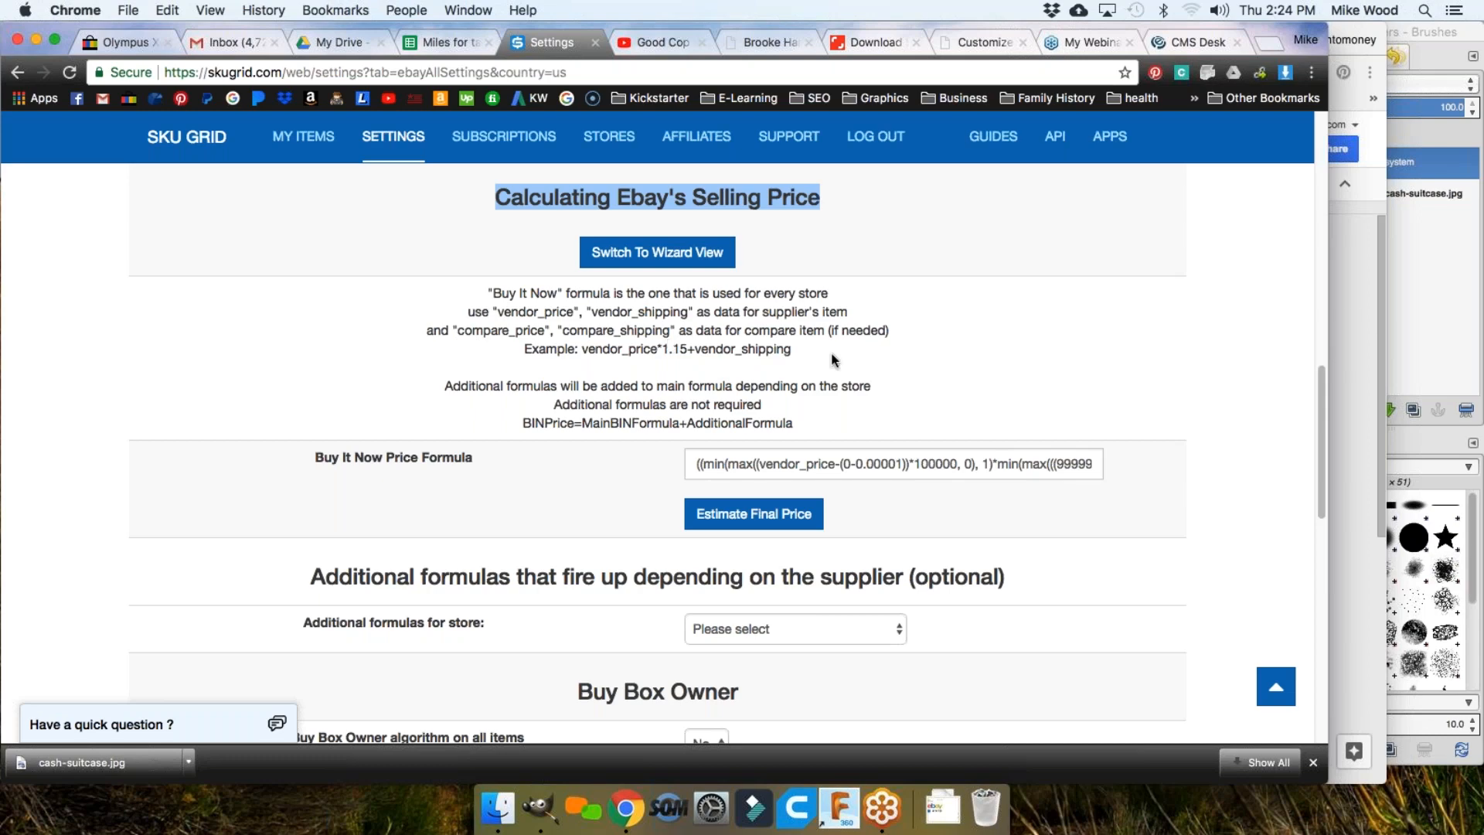
drag(889, 330, 557, 328)
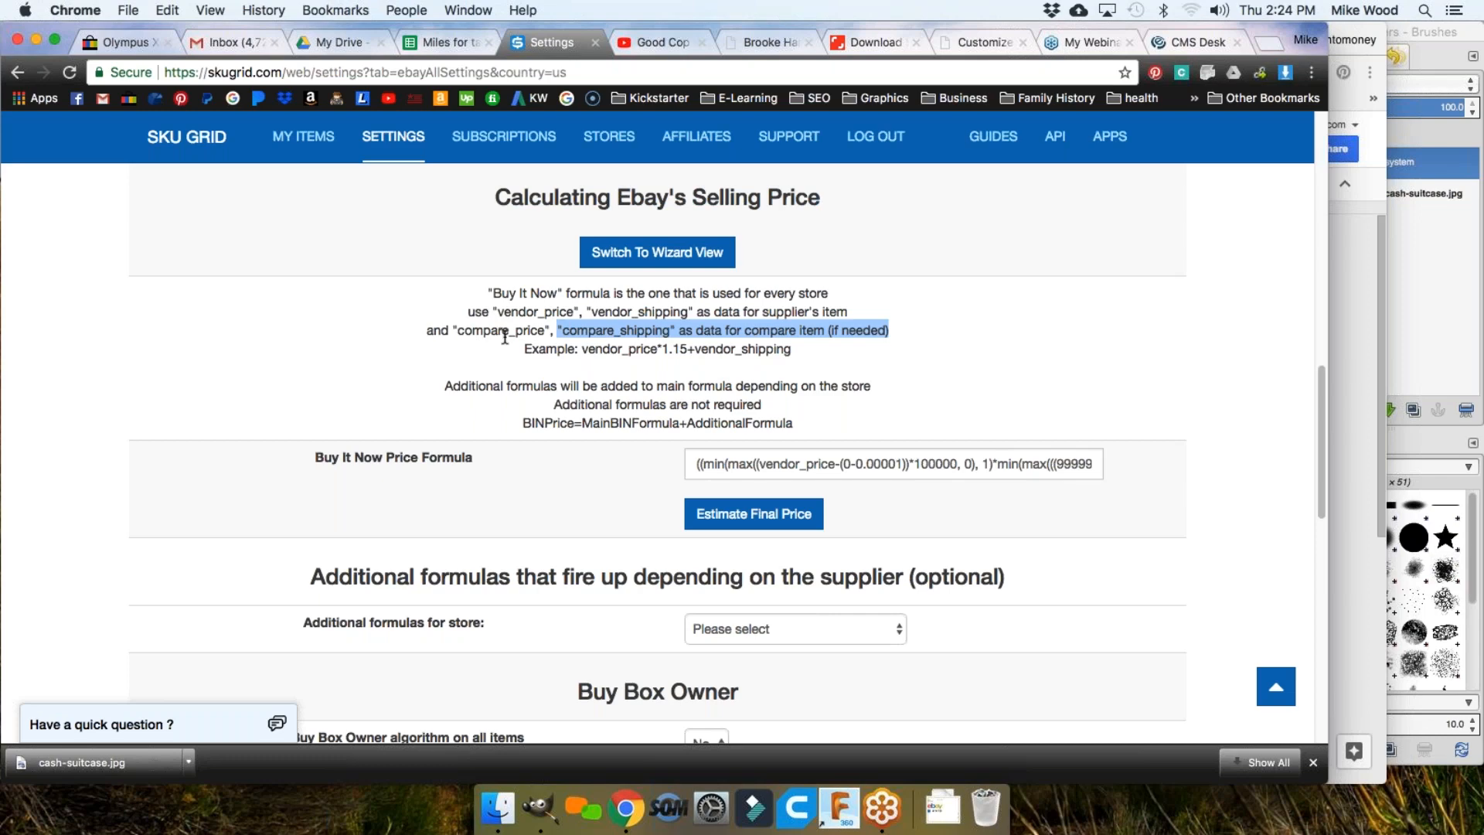
click(504, 311)
drag(493, 294, 544, 349)
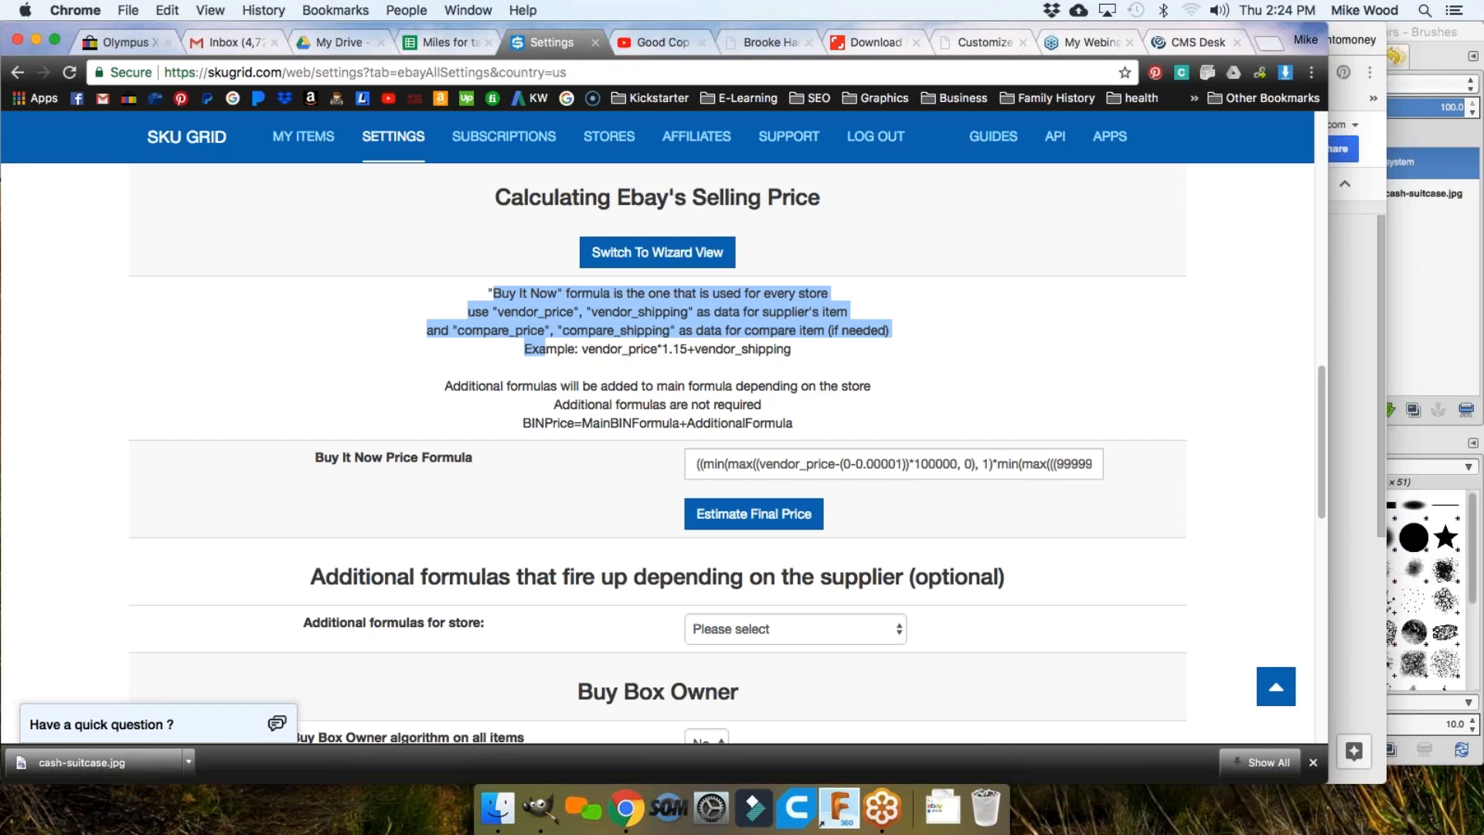
click(507, 290)
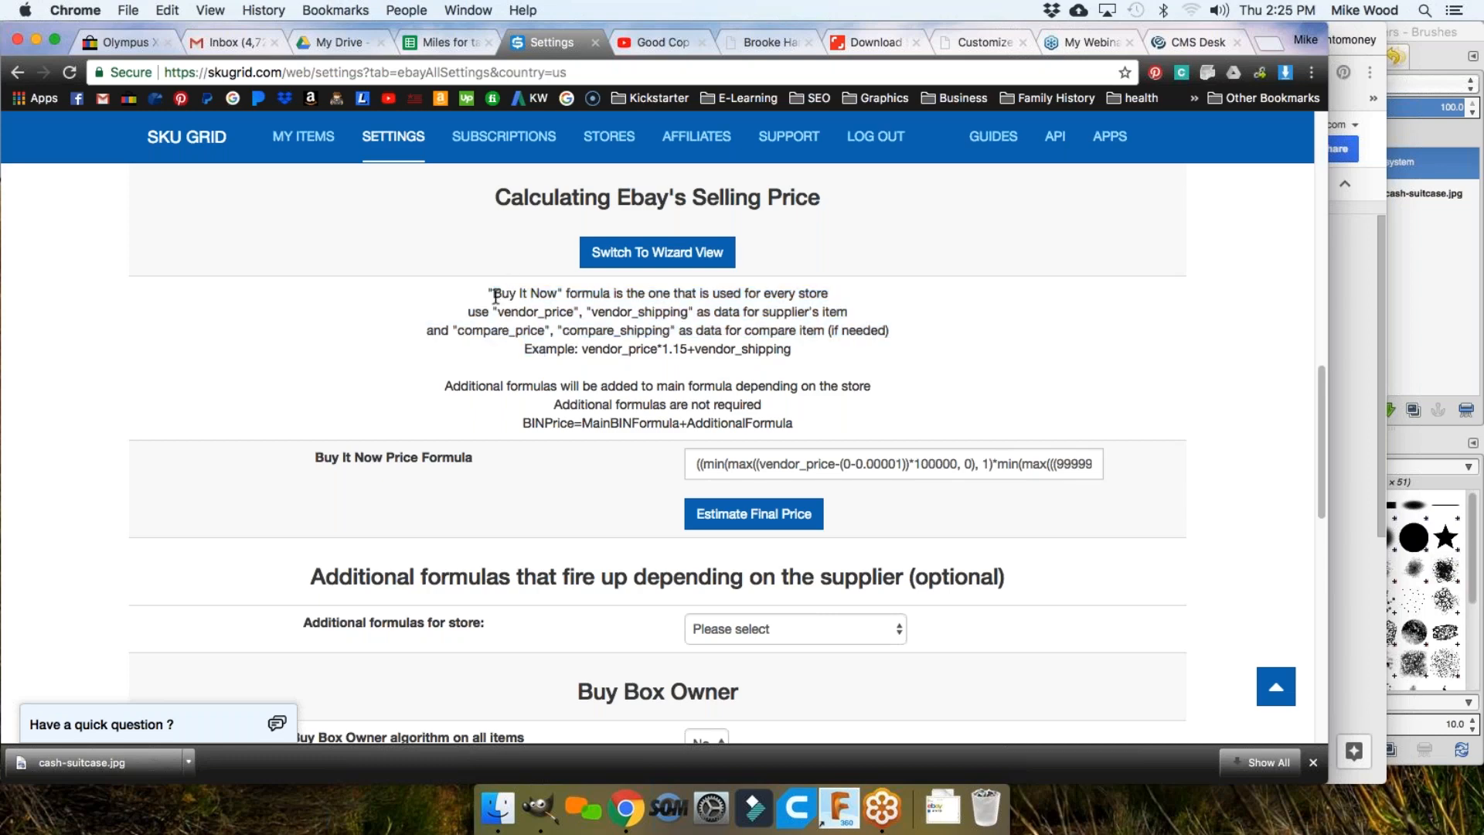
drag(495, 296, 555, 299)
drag(828, 295, 487, 295)
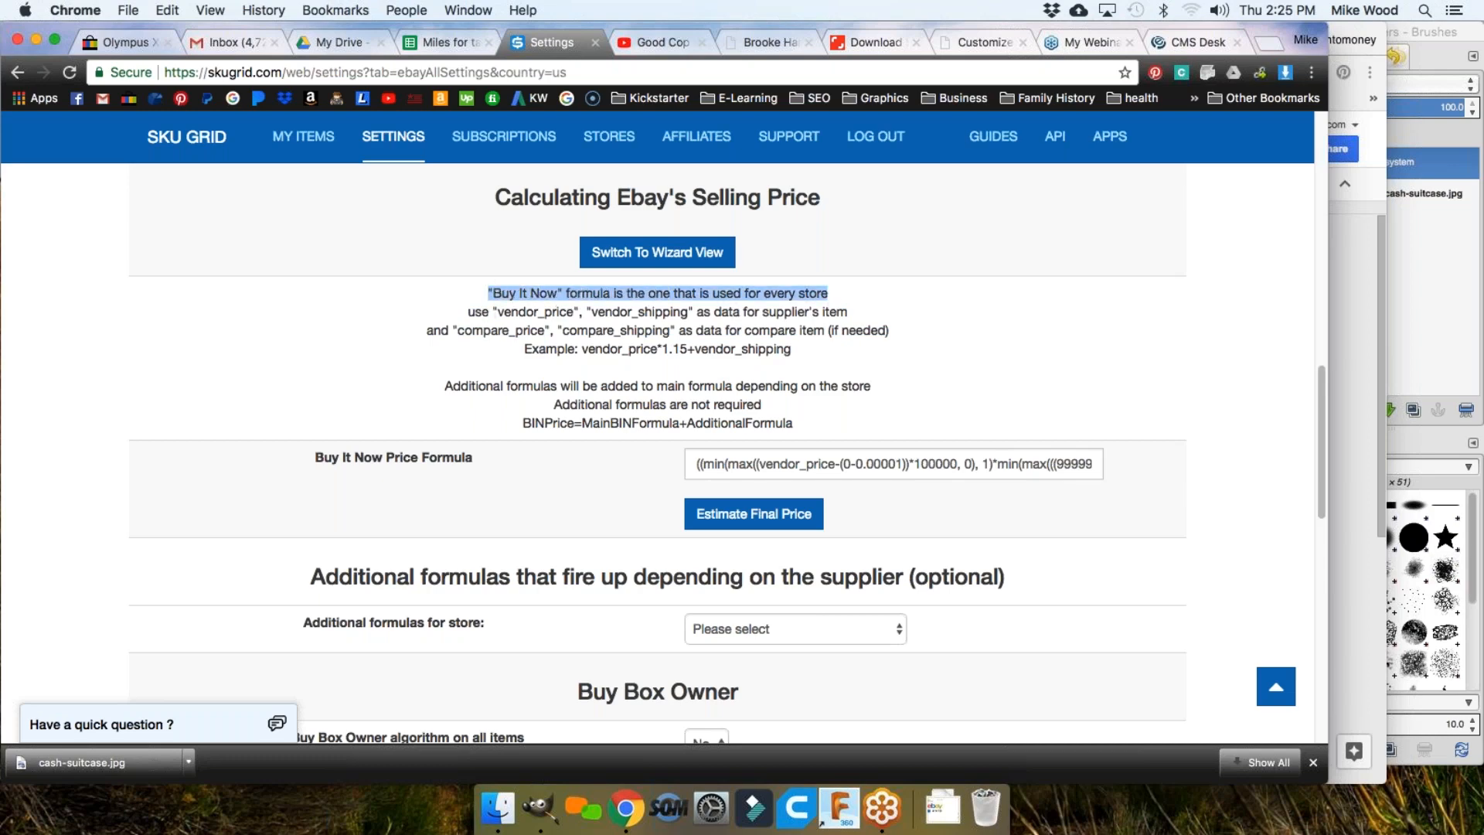
drag(466, 313, 589, 315)
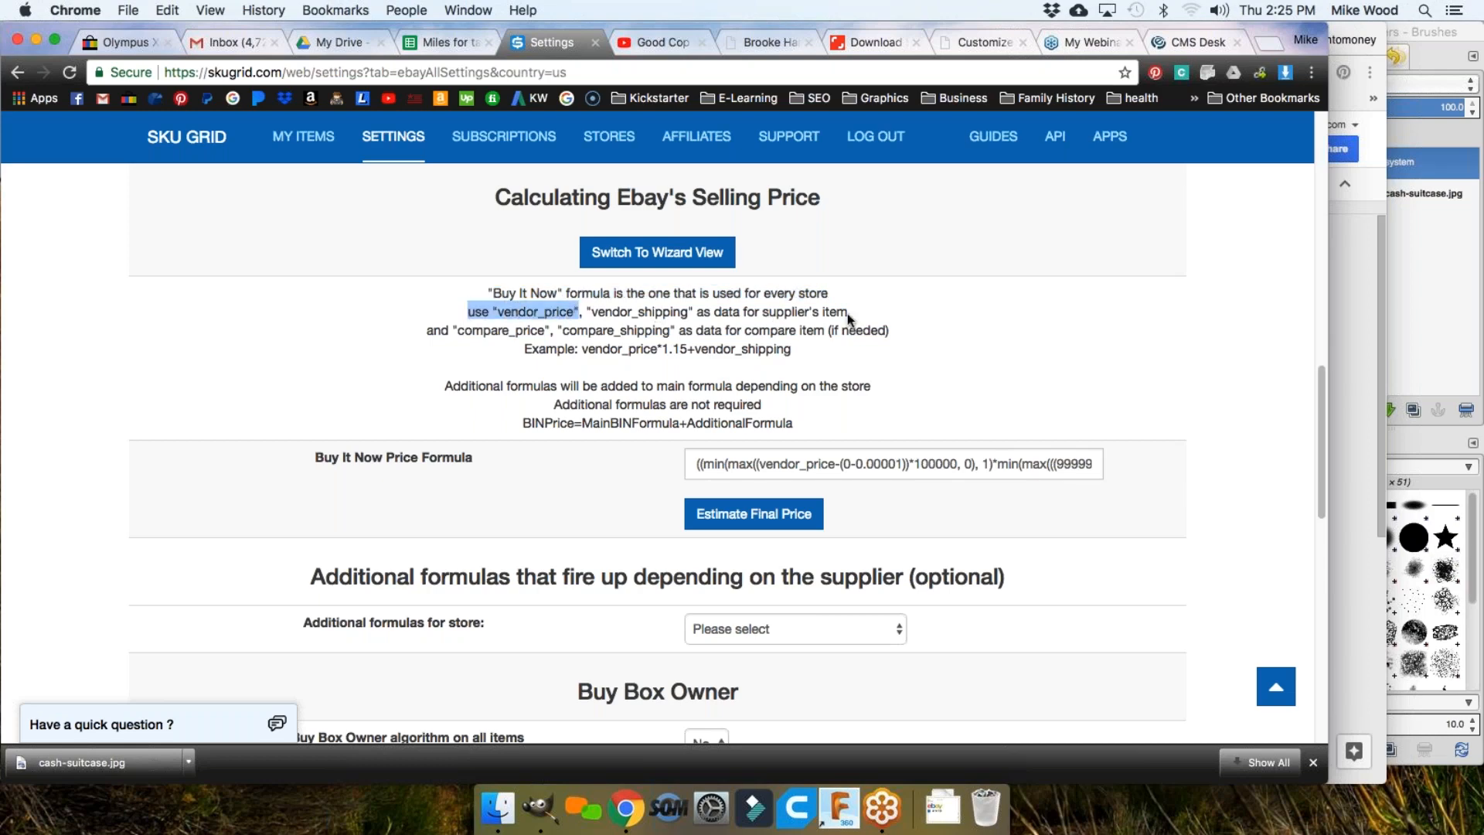
double_click(601, 312)
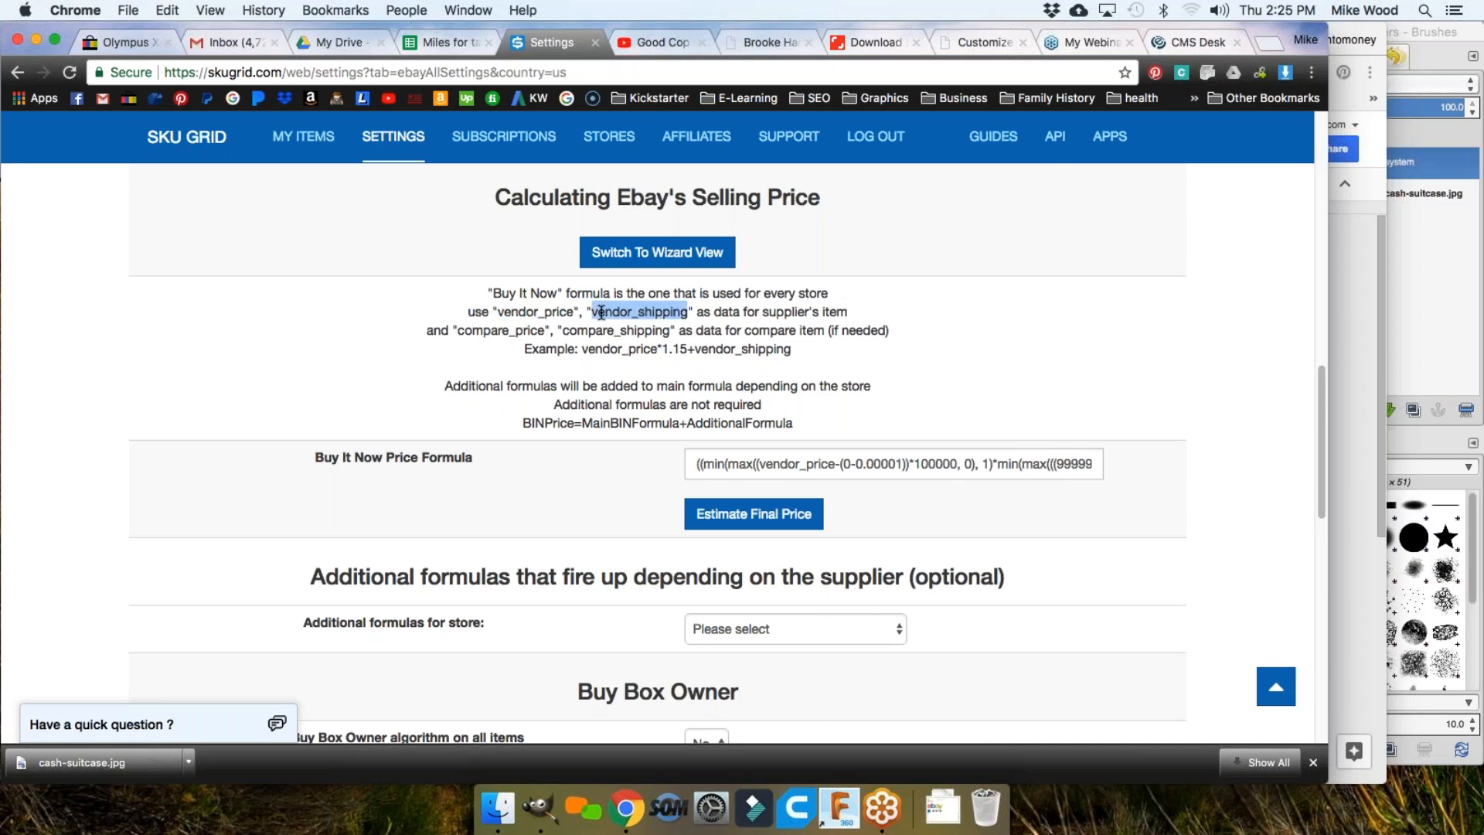
drag(428, 331, 677, 337)
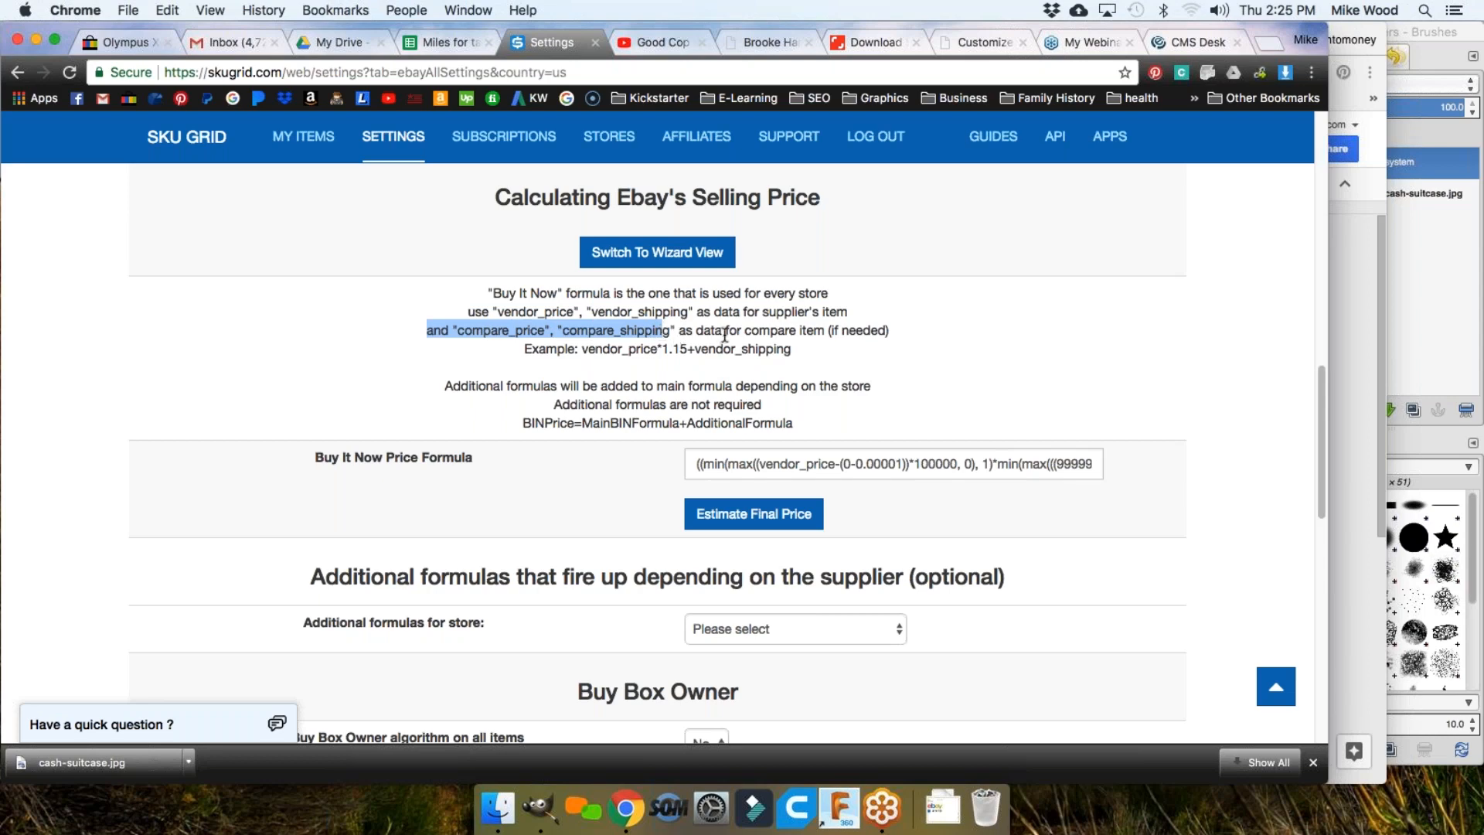
drag(895, 333, 426, 331)
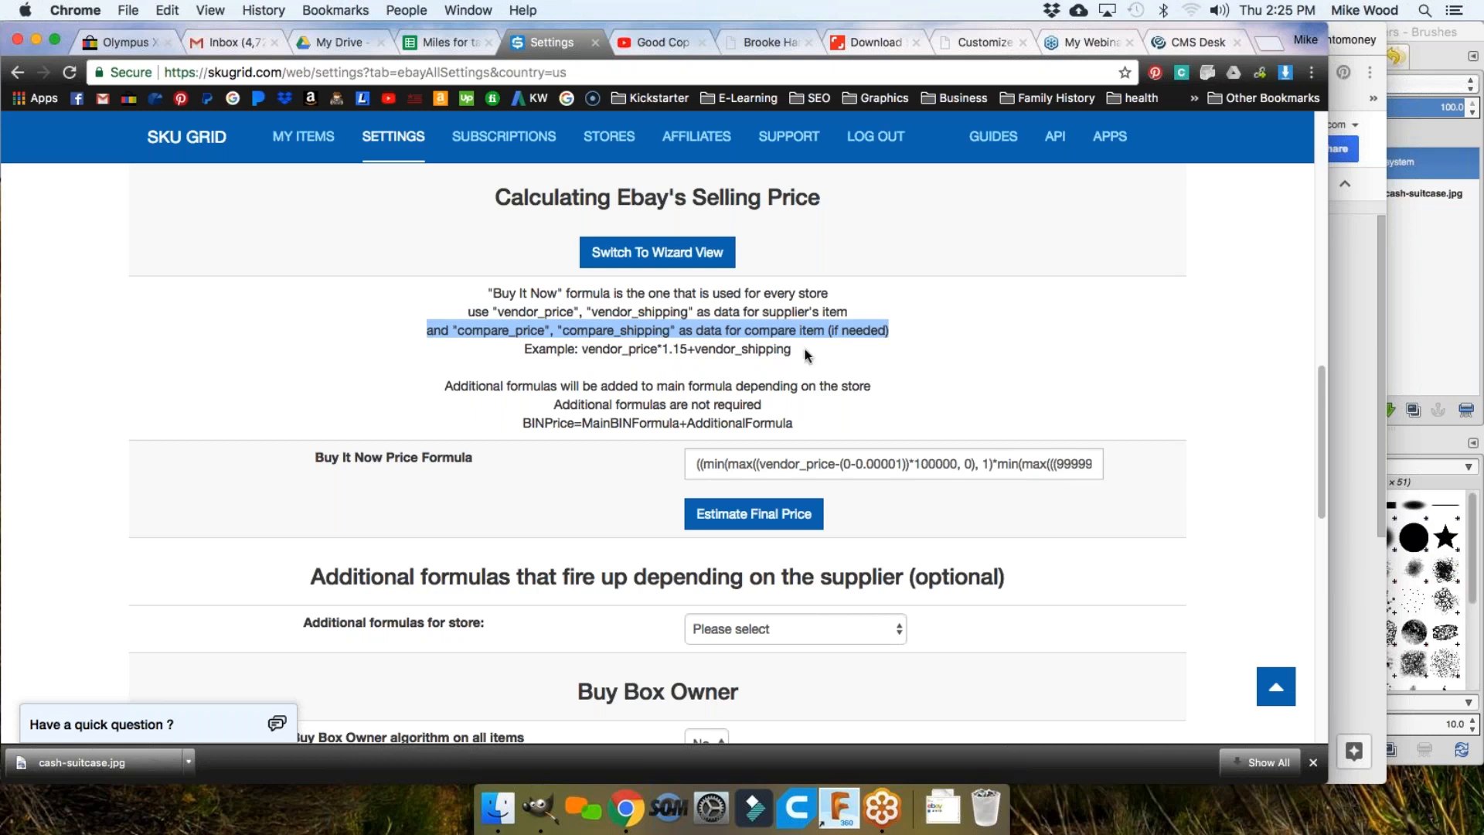
drag(791, 349, 581, 349)
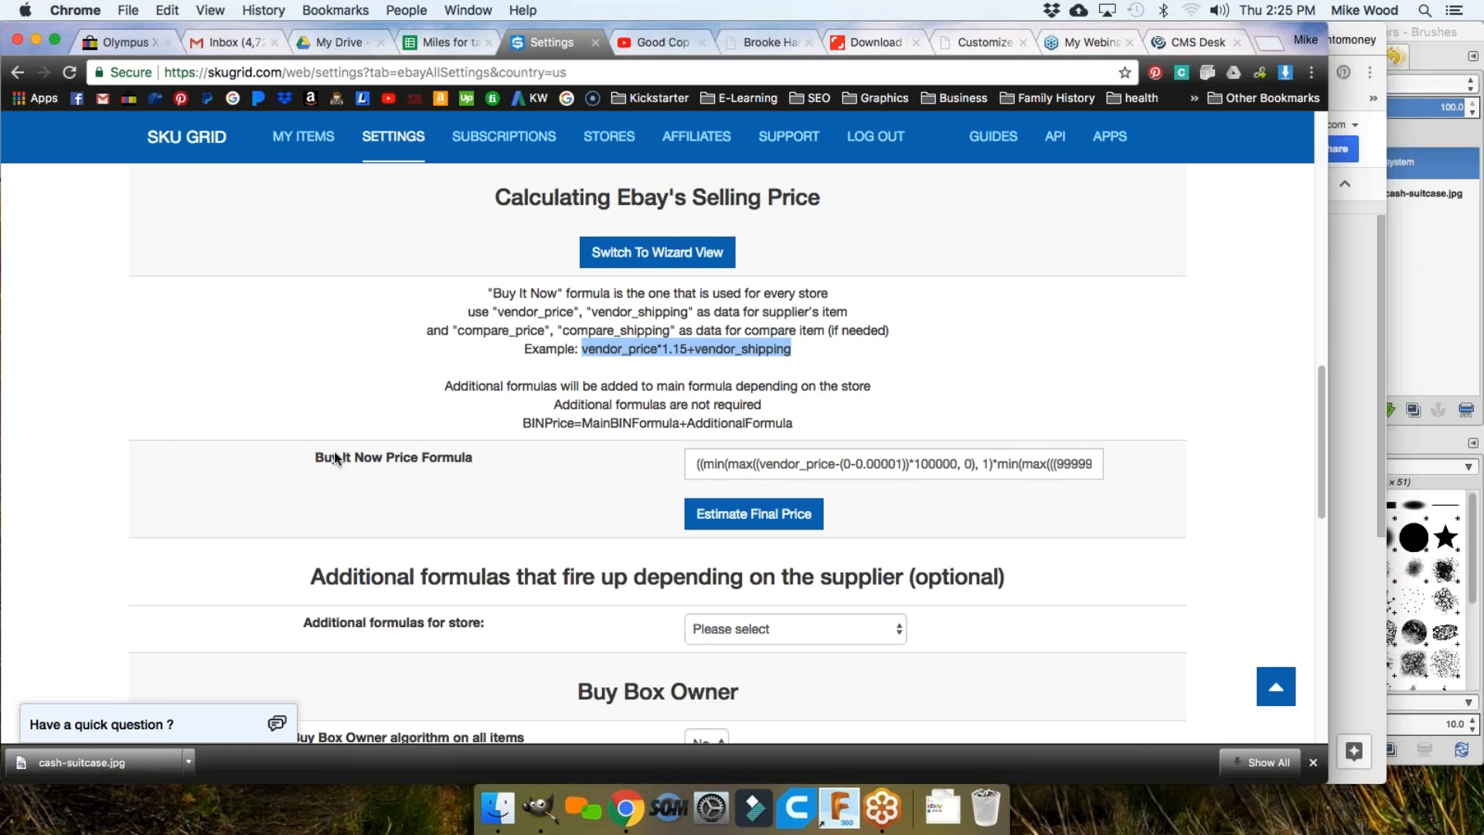
drag(315, 458, 473, 462)
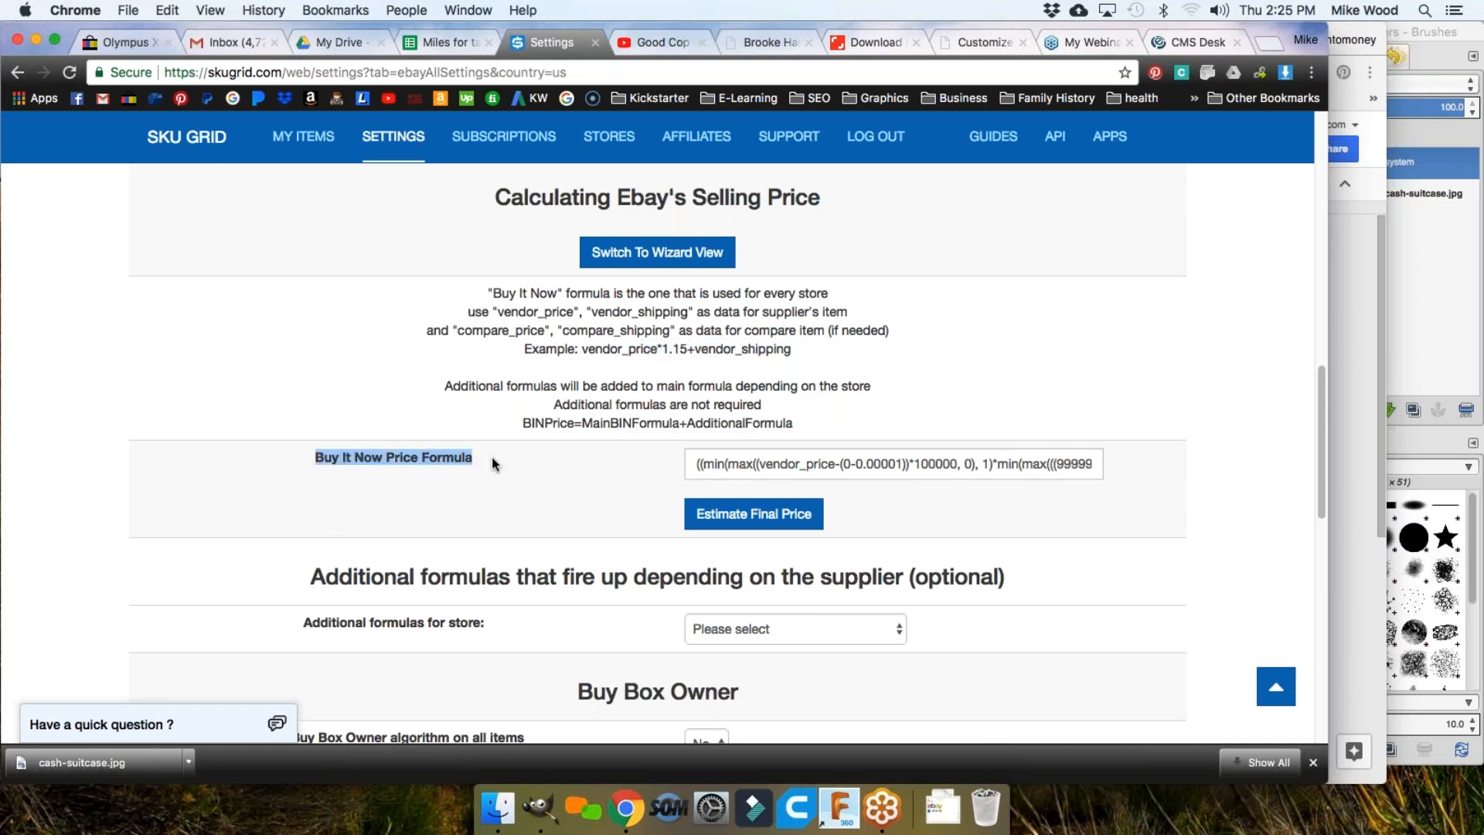
click(829, 462)
drag(698, 464, 1086, 464)
click(1025, 464)
drag(931, 461, 623, 474)
click(738, 465)
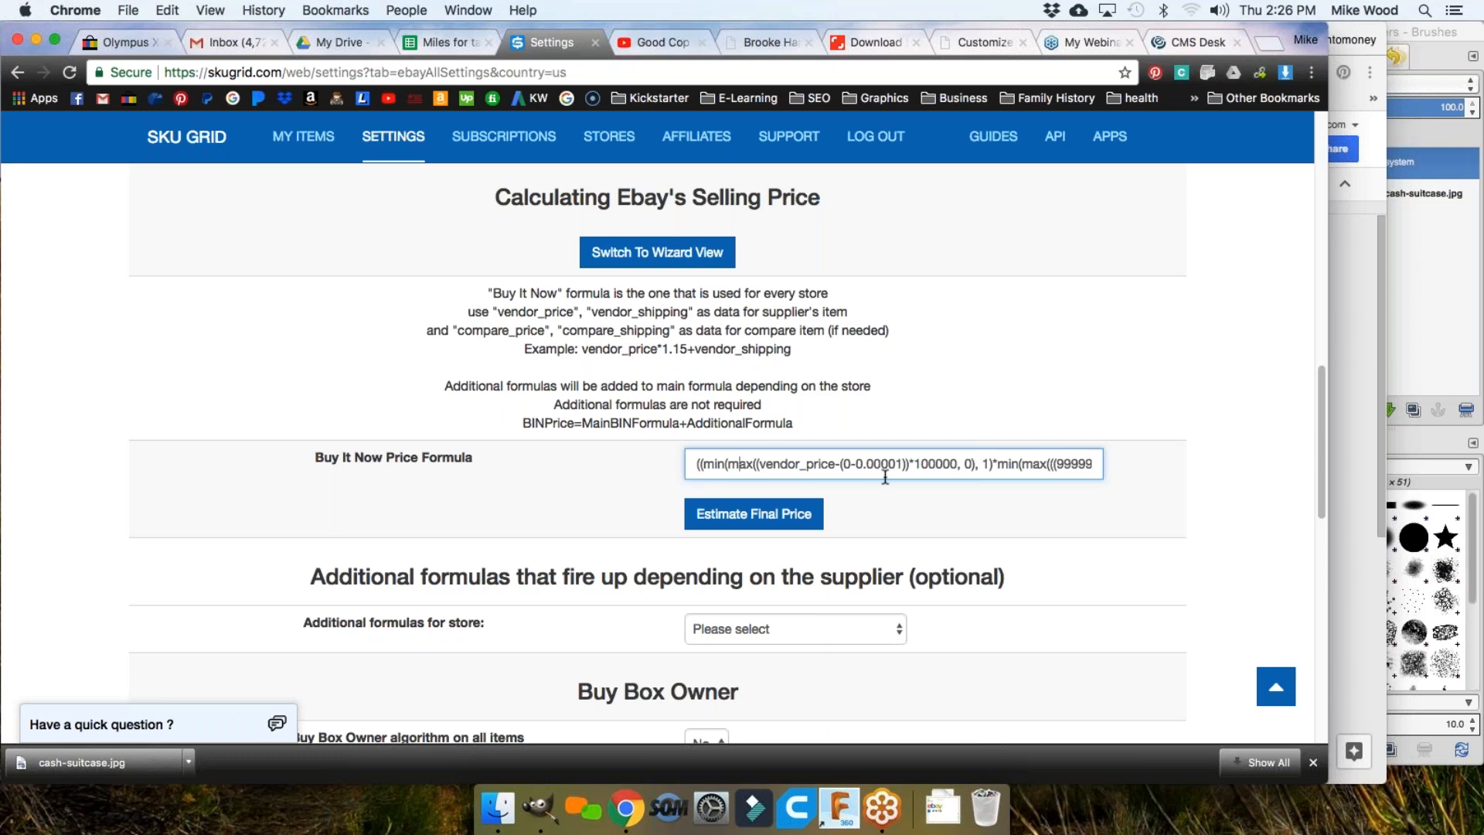
Step: Switch to the wizard view and look over the saved wizards list
click(639, 255)
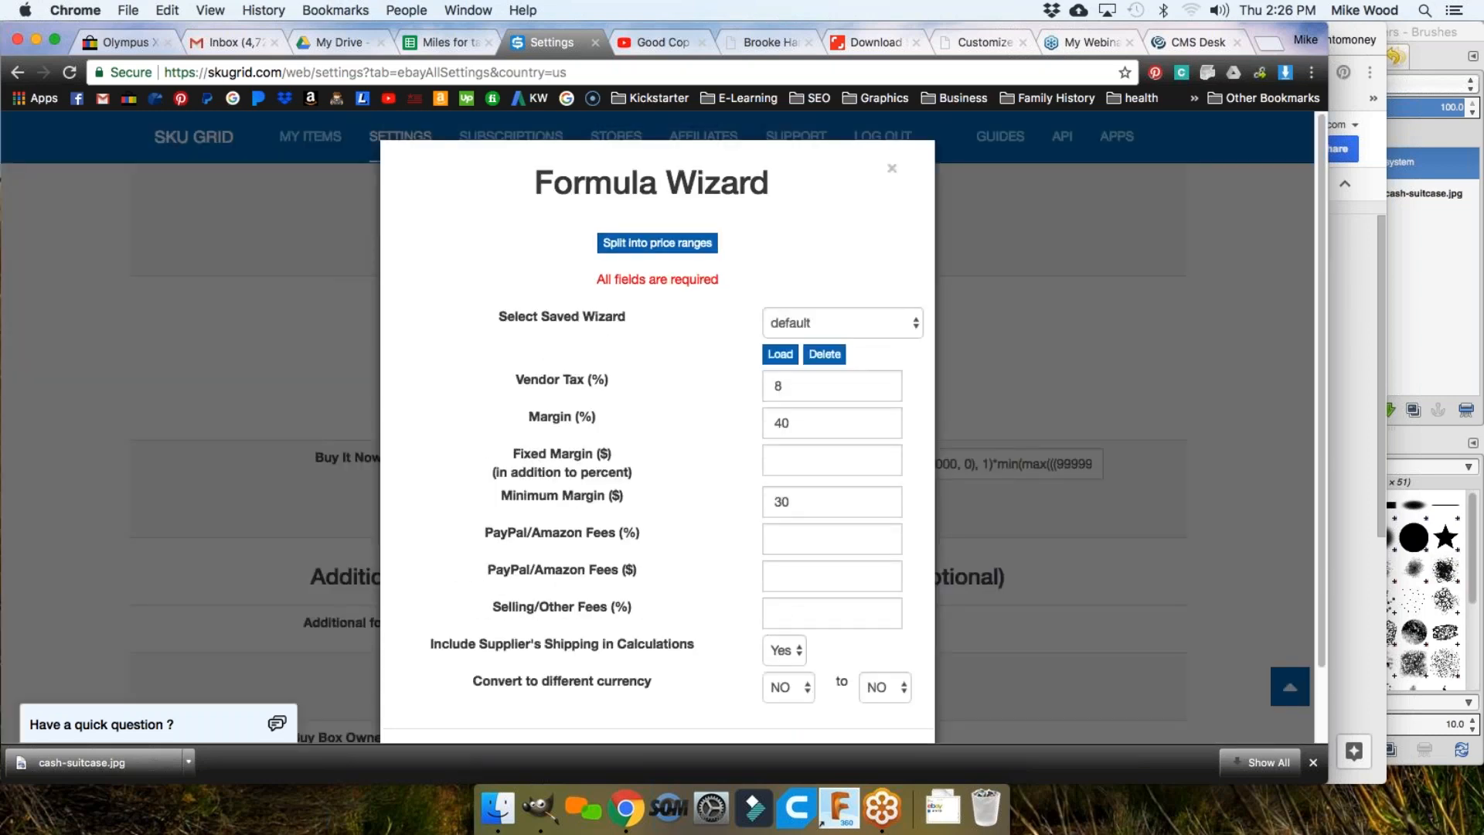
click(777, 323)
click(690, 394)
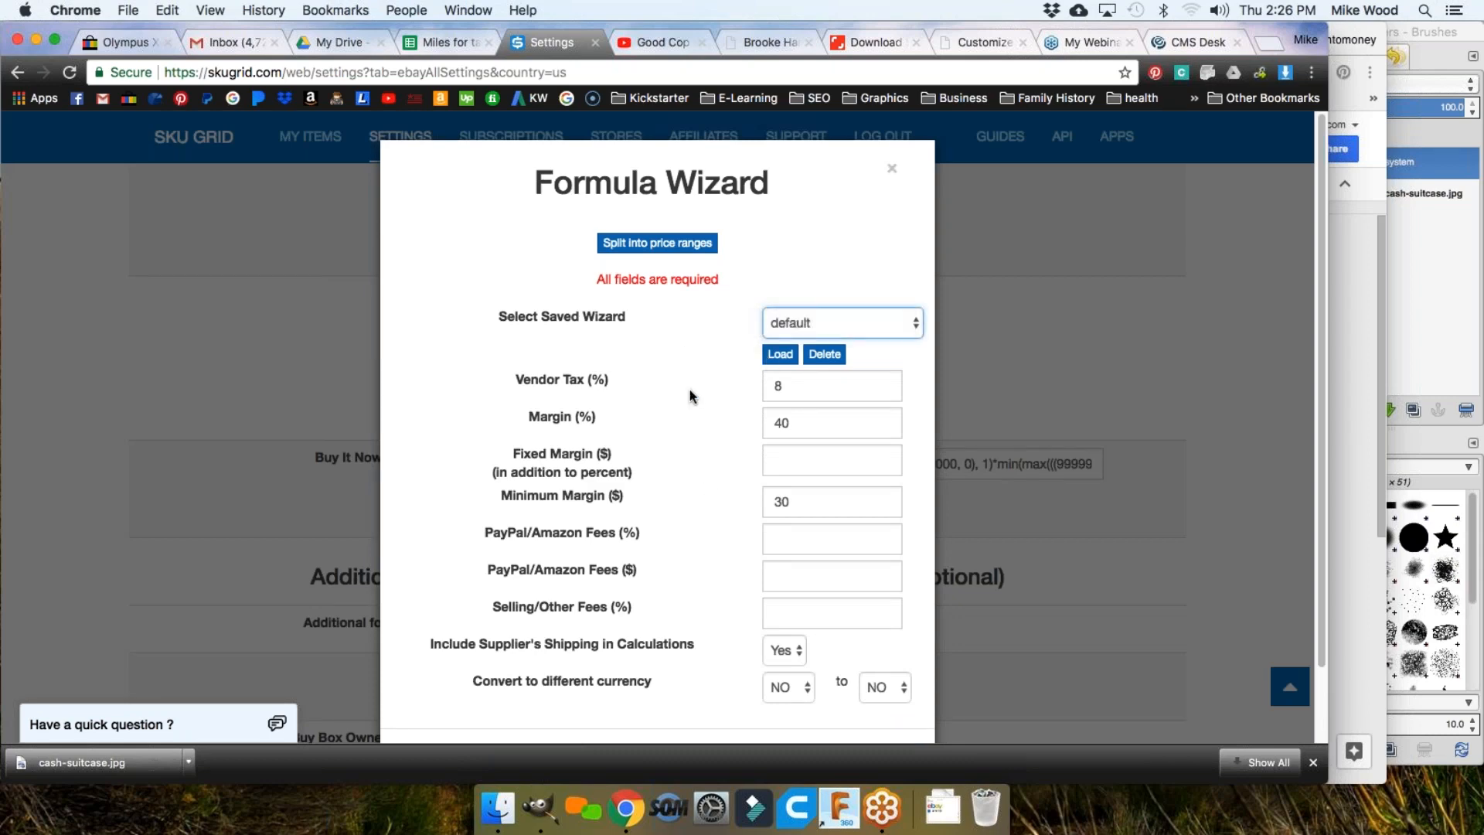
scroll(690, 398, down, 3)
scroll(690, 401, up, 3)
scroll(689, 389, down, 3)
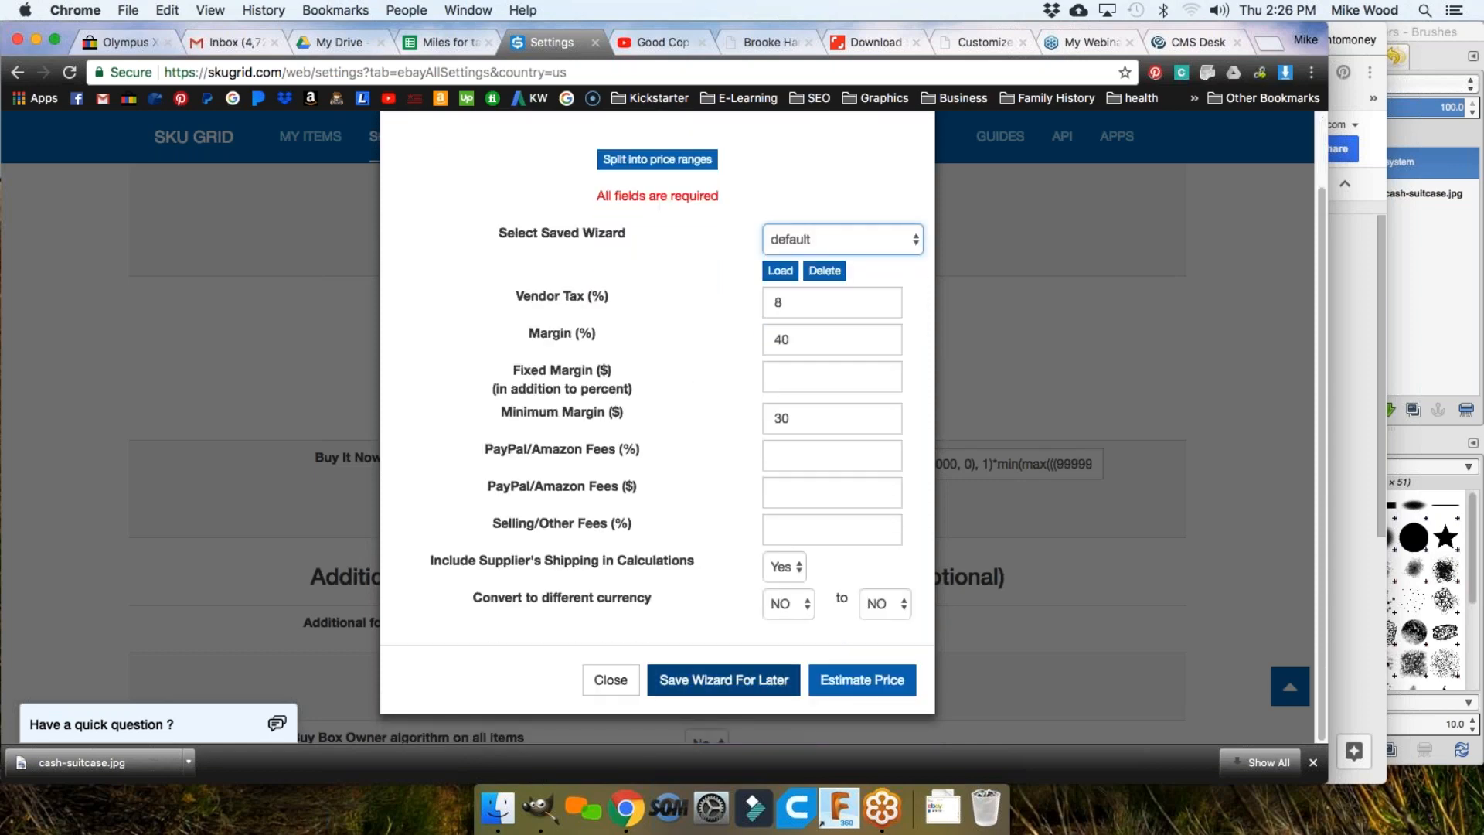
Step: Save the wizard as '40%' and confirm it appears in the saved wizards list
click(719, 679)
click(564, 254)
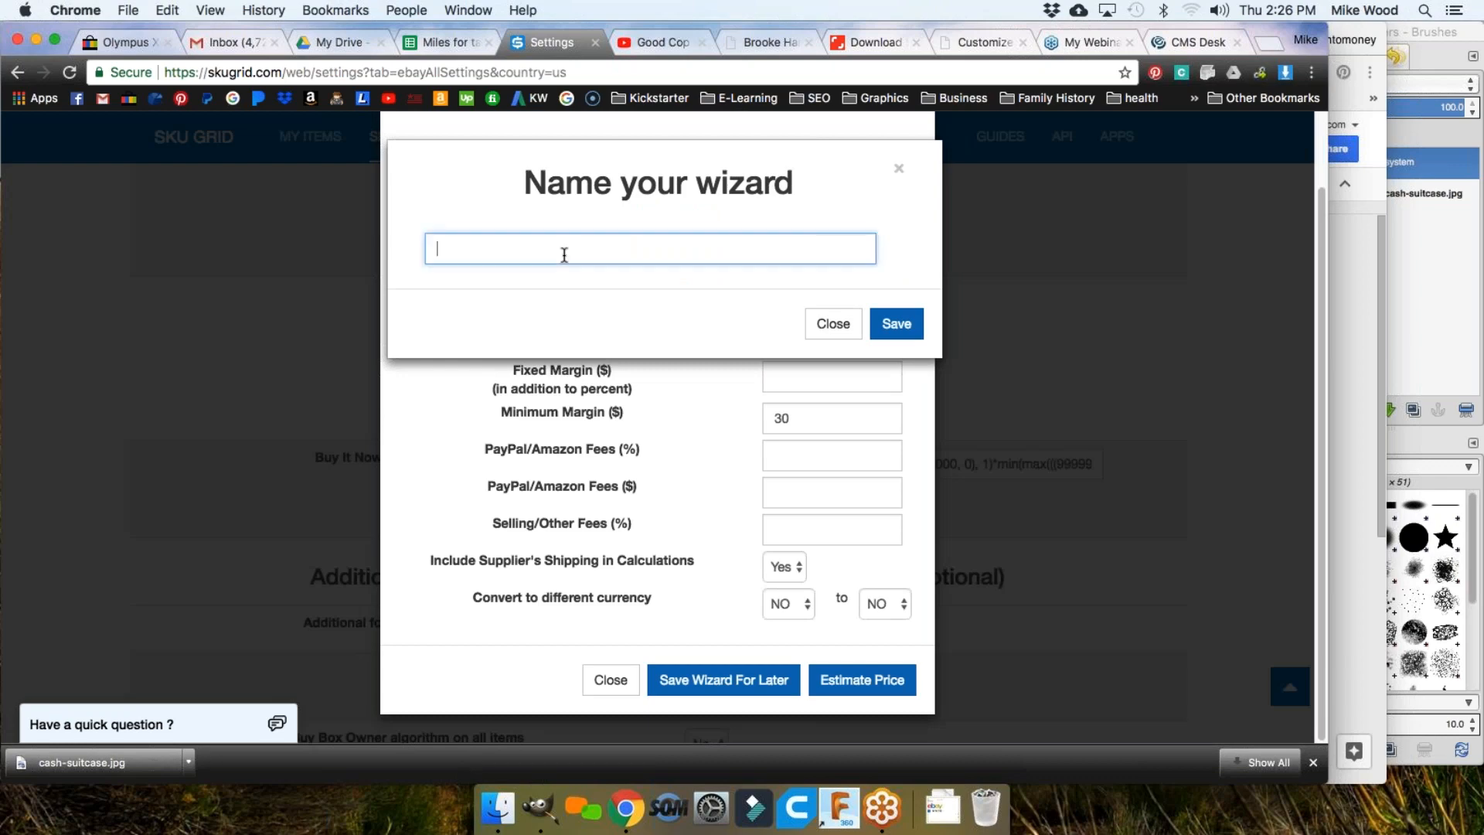
text(40%)
click(896, 323)
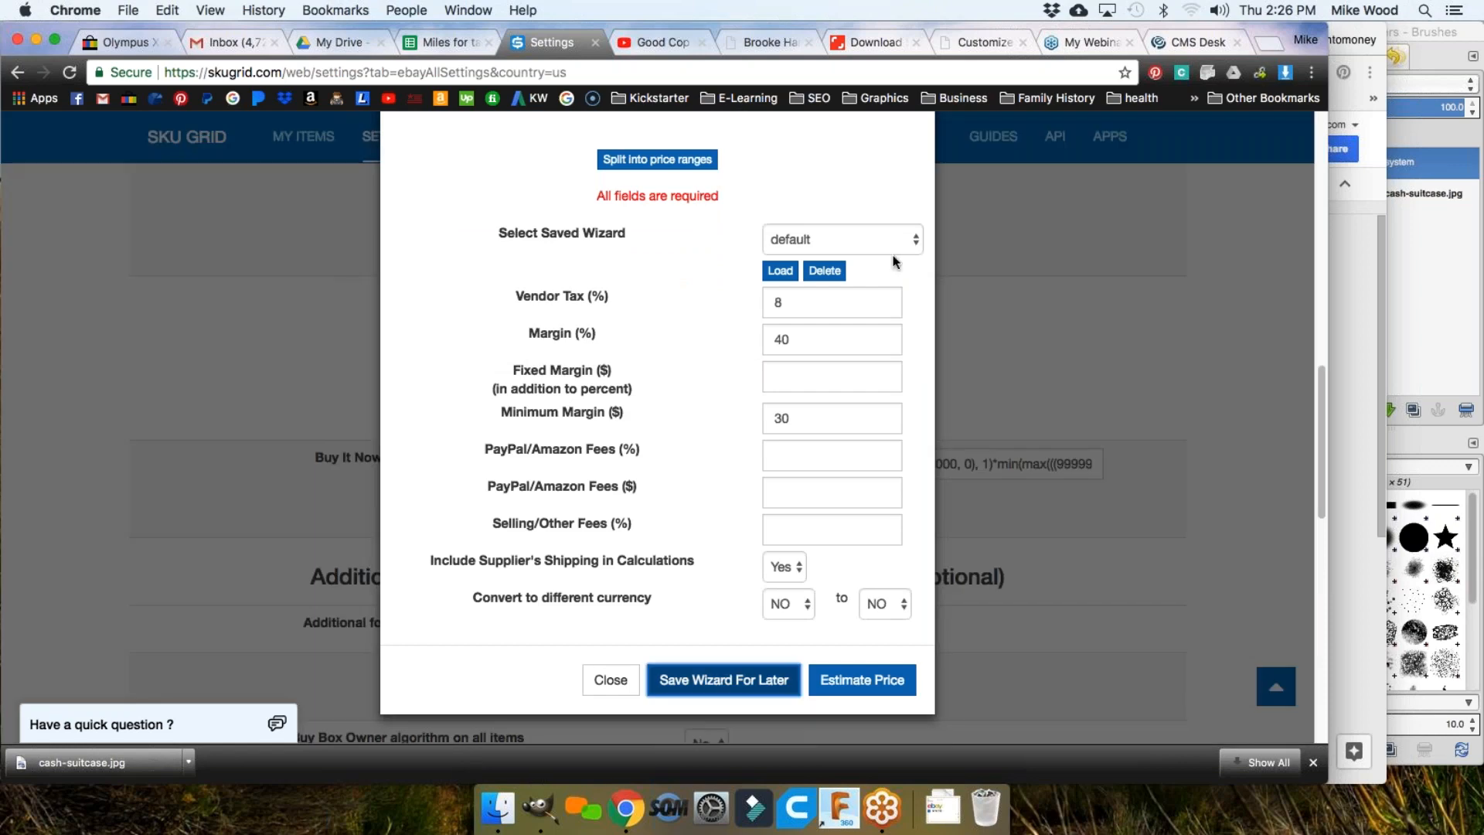
click(874, 238)
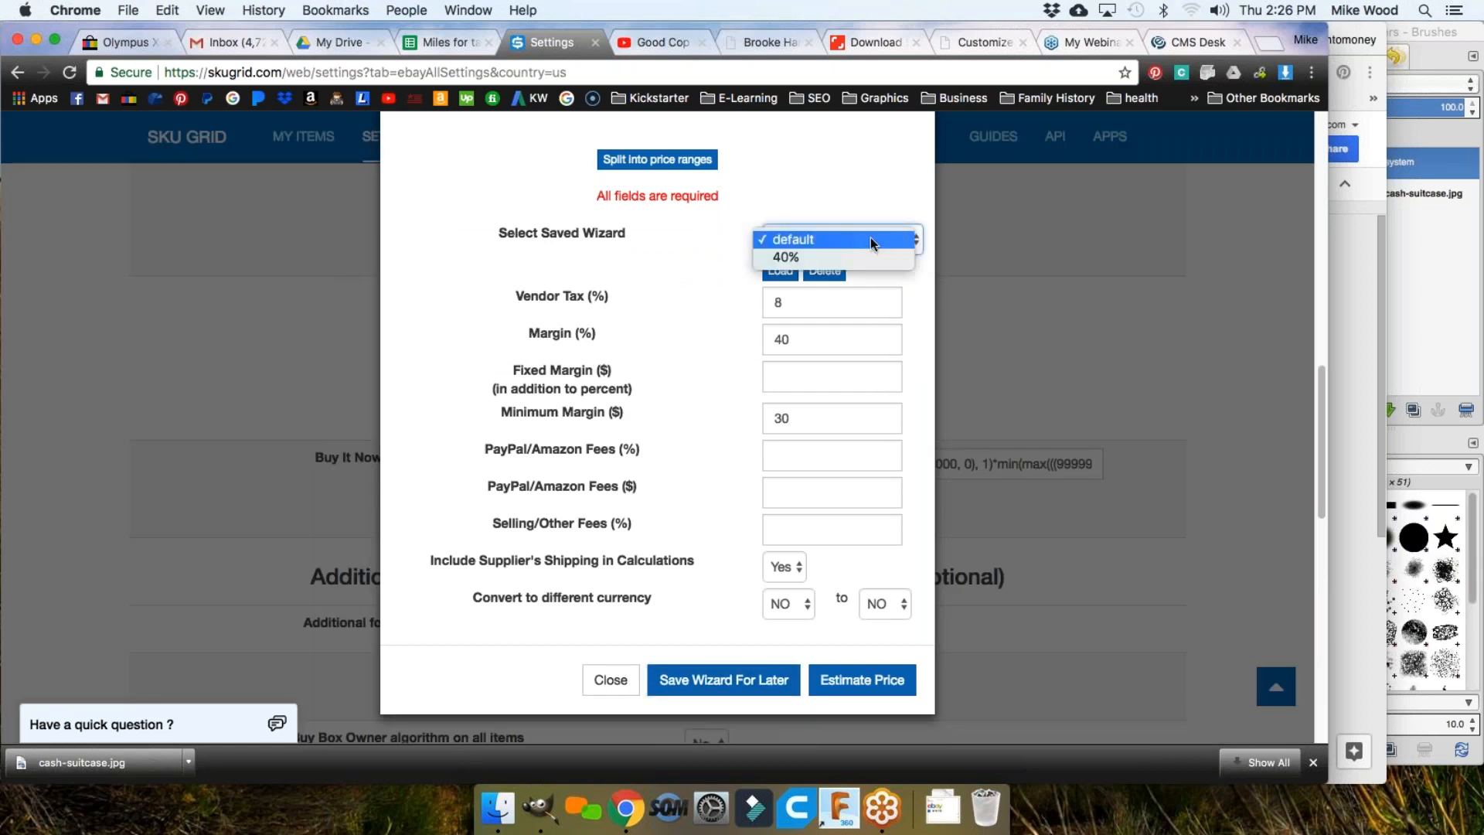
click(690, 325)
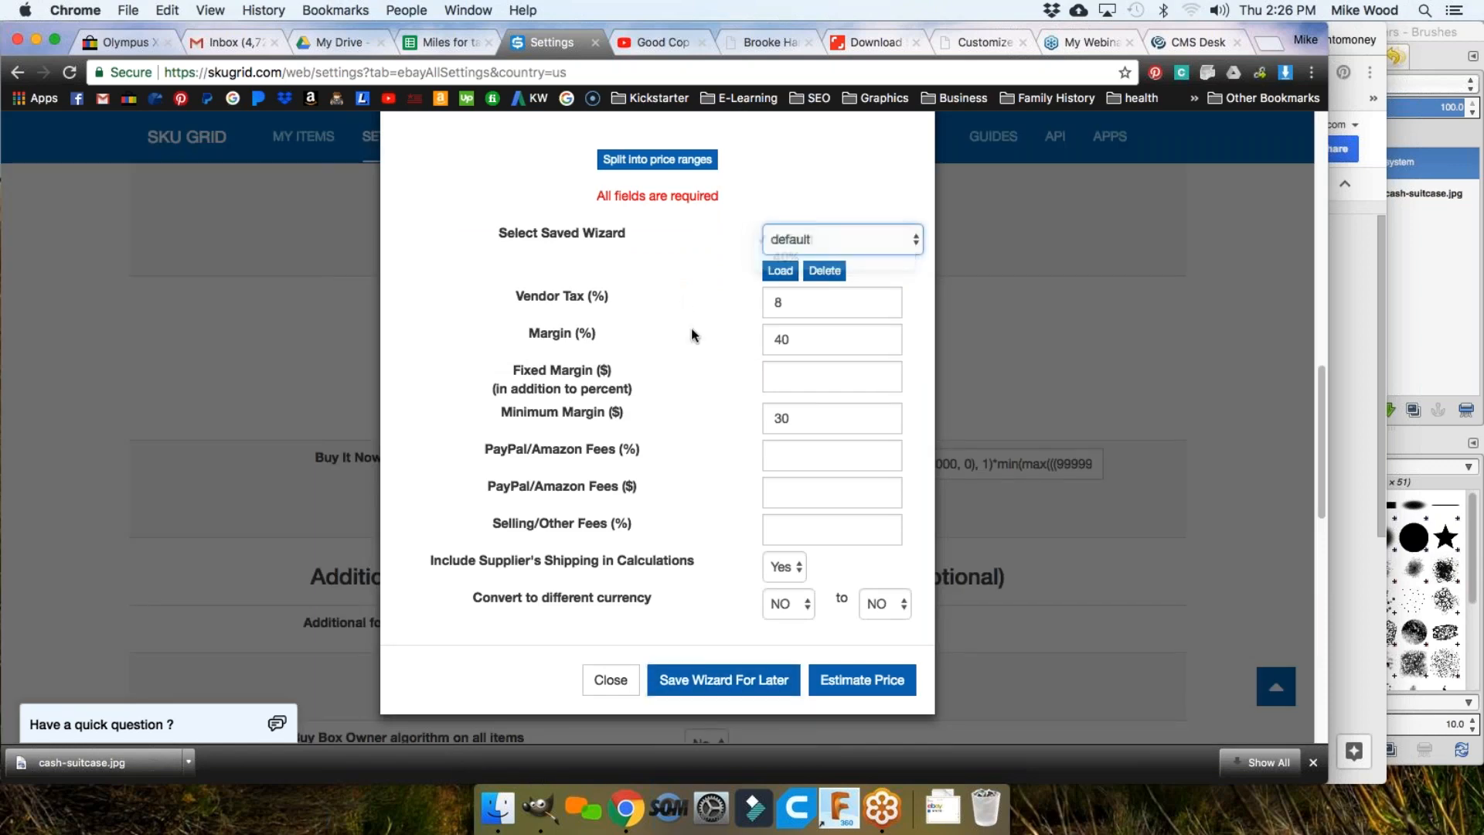
Step: Clear Vendor Tax and enter 0 for Vendor Tax and Fixed Margin
double_click(798, 340)
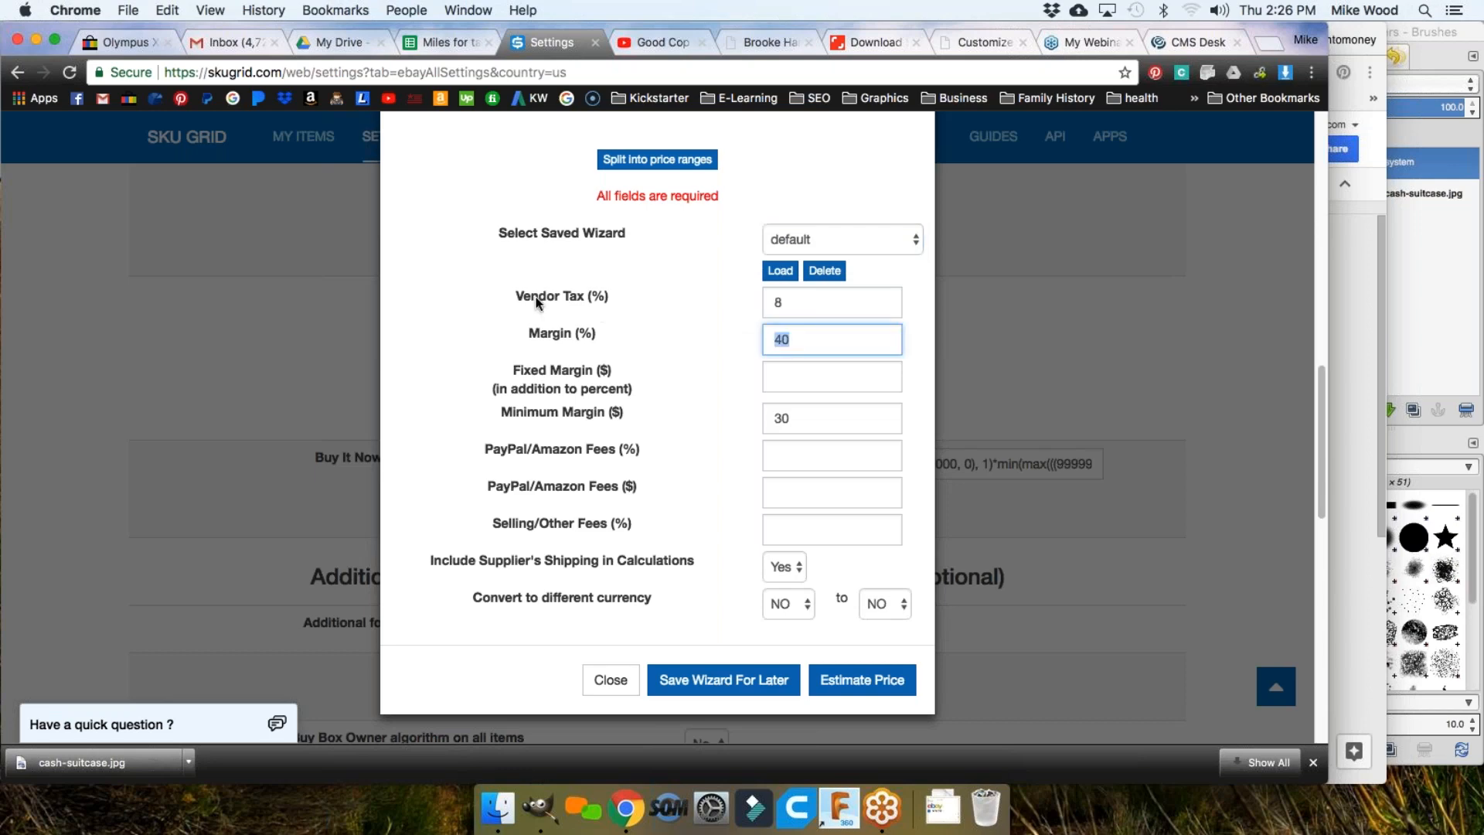
key(shift+Tab)
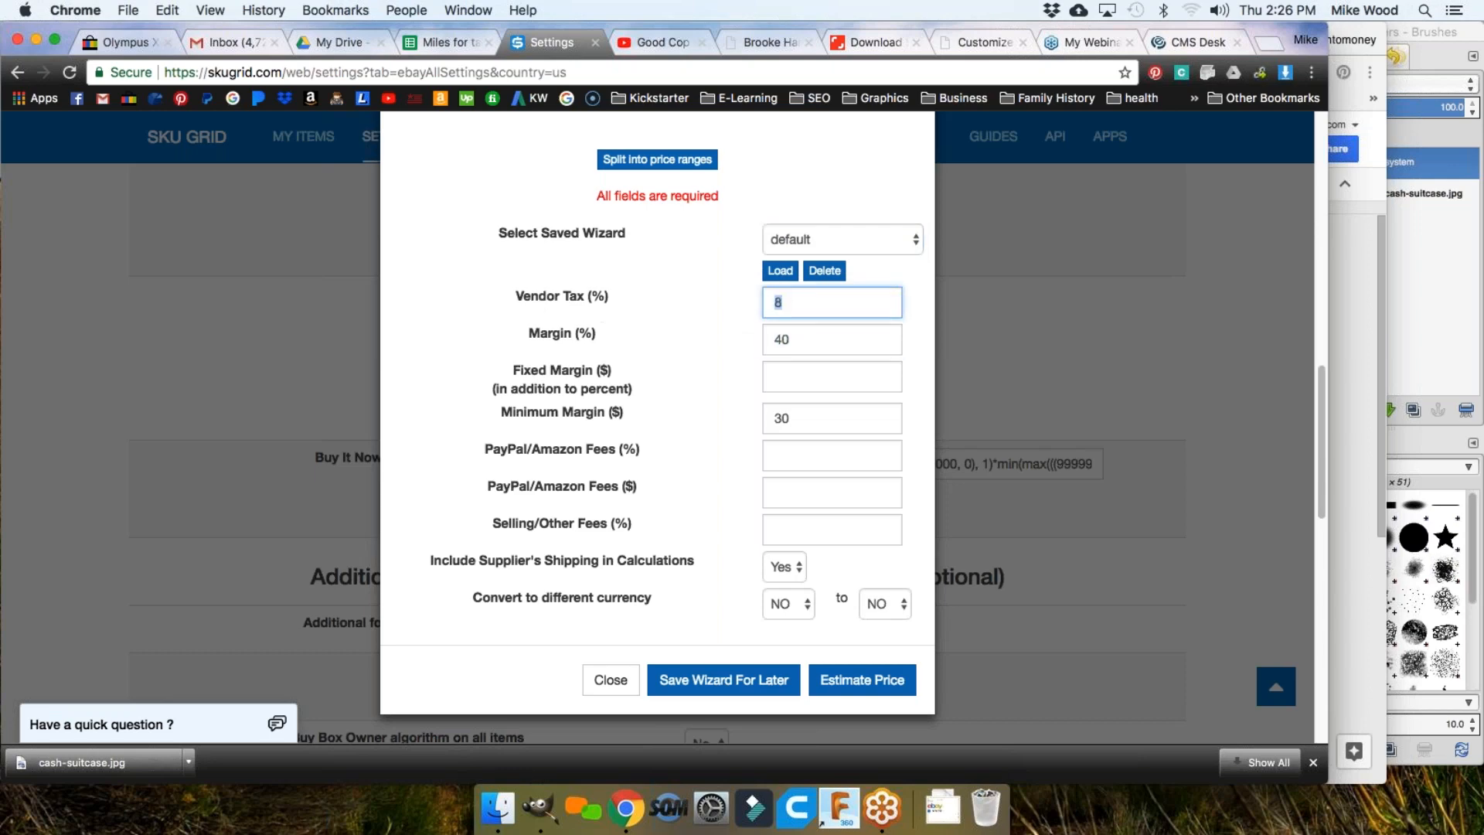
key(BackSpace)
key(Tab)
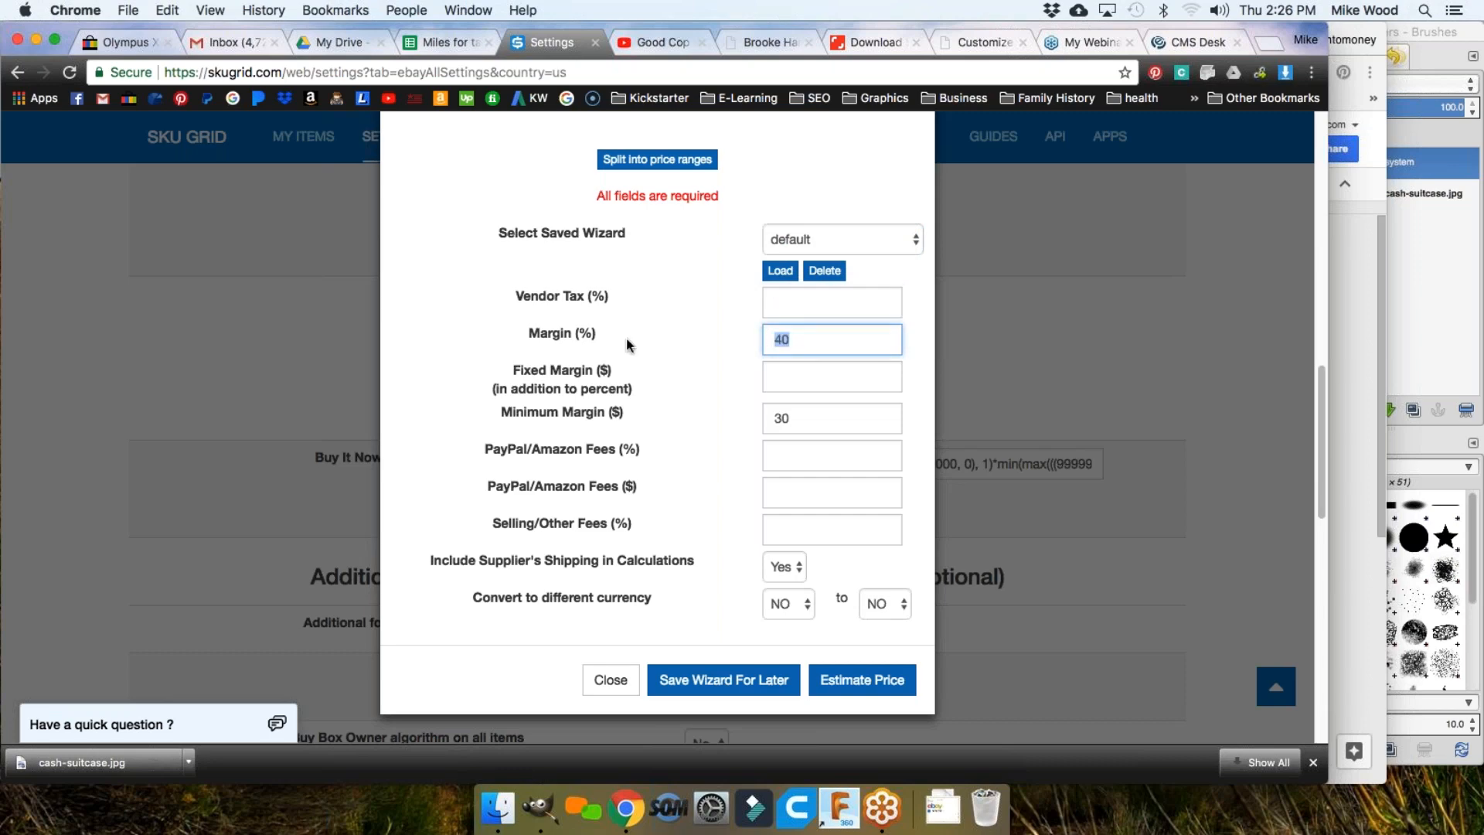
click(779, 300)
click(795, 344)
click(796, 370)
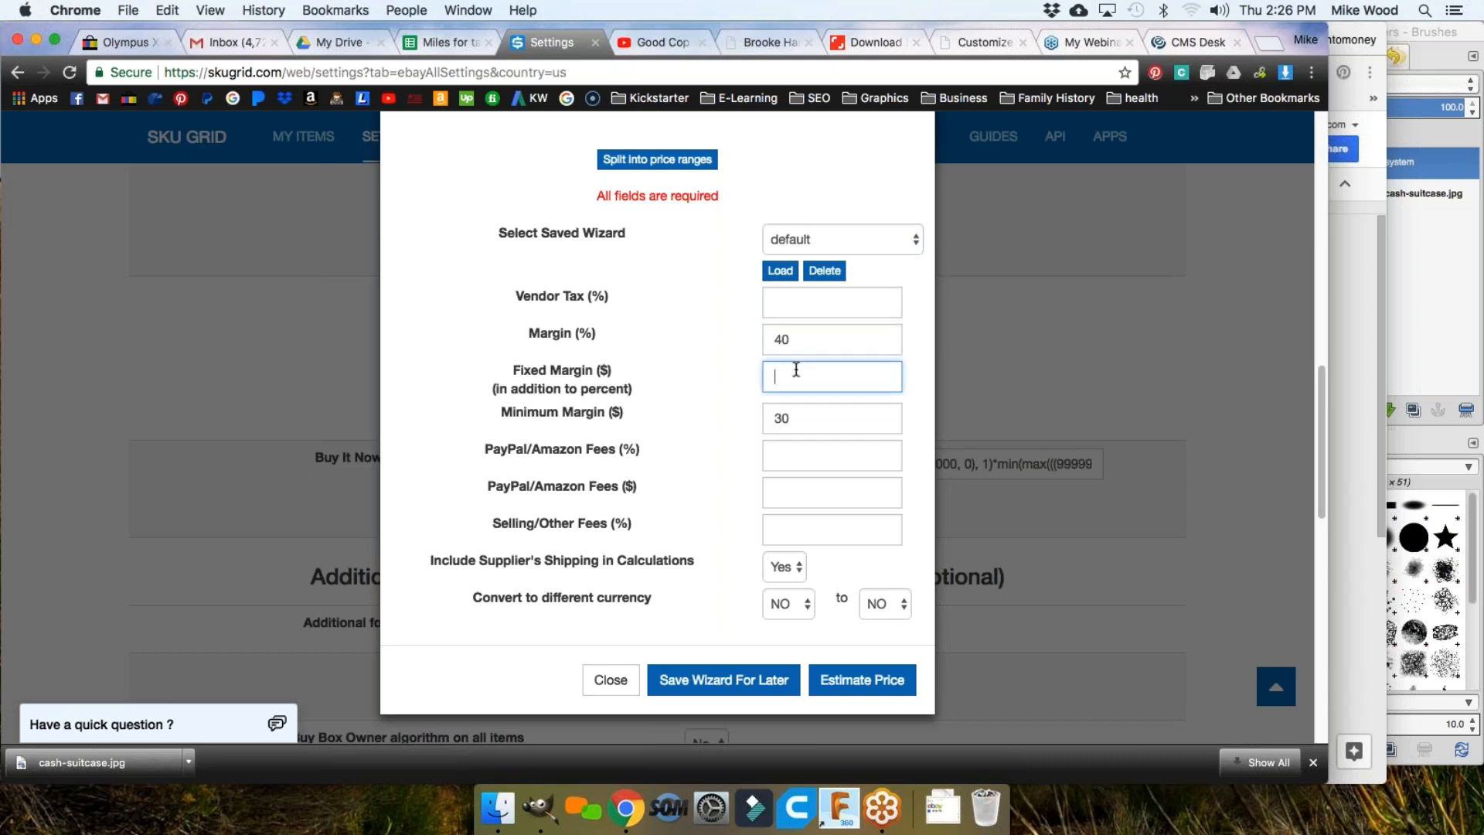
click(775, 300)
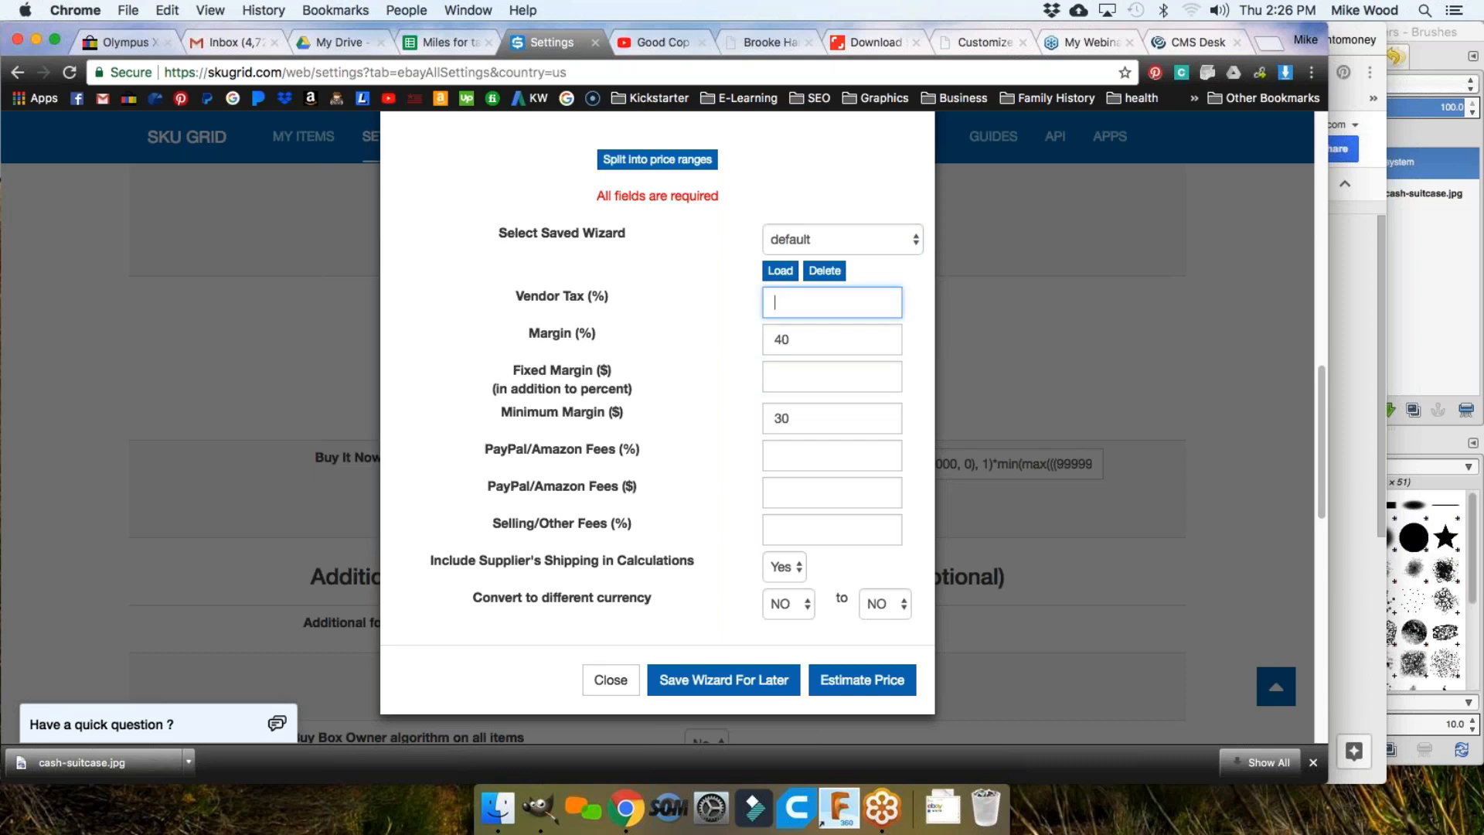
text(0)
click(775, 376)
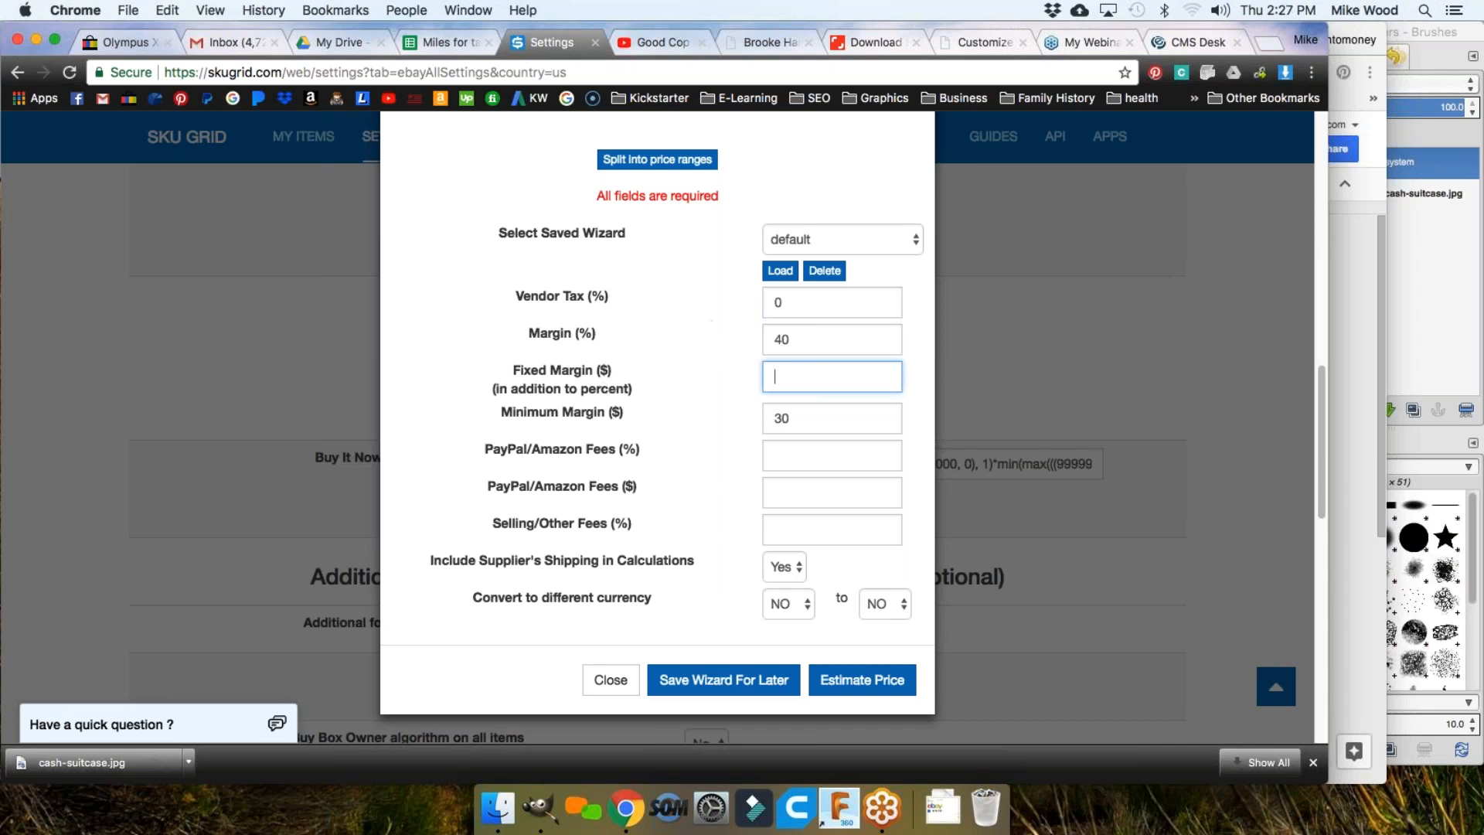
text(0)
key(Tab)
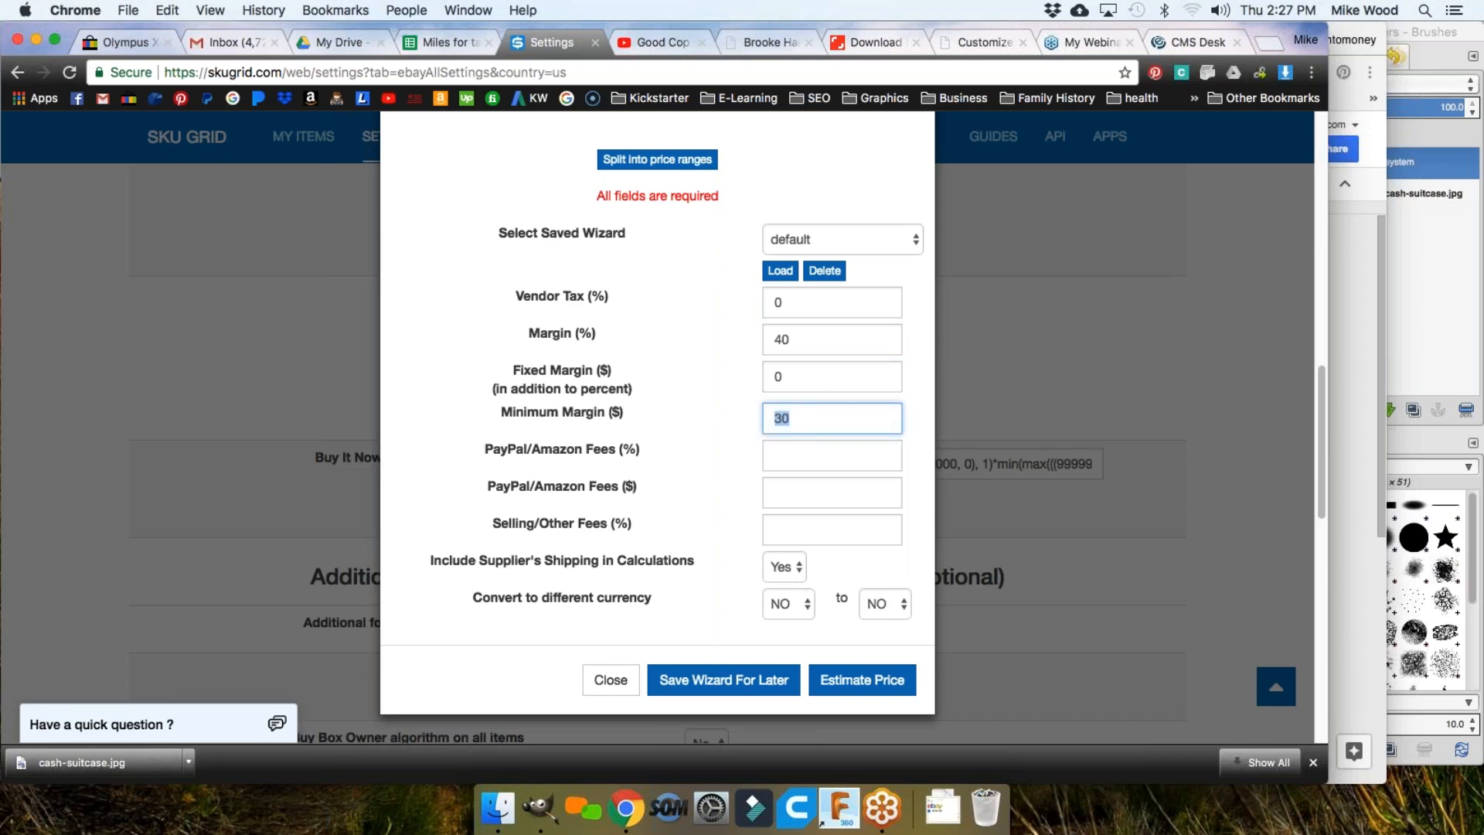
Step: Enter 0 in PayPal/Amazon Fees (%), PayPal/Amazon Fees ($) and Selling/Other Fees (%)
click(776, 455)
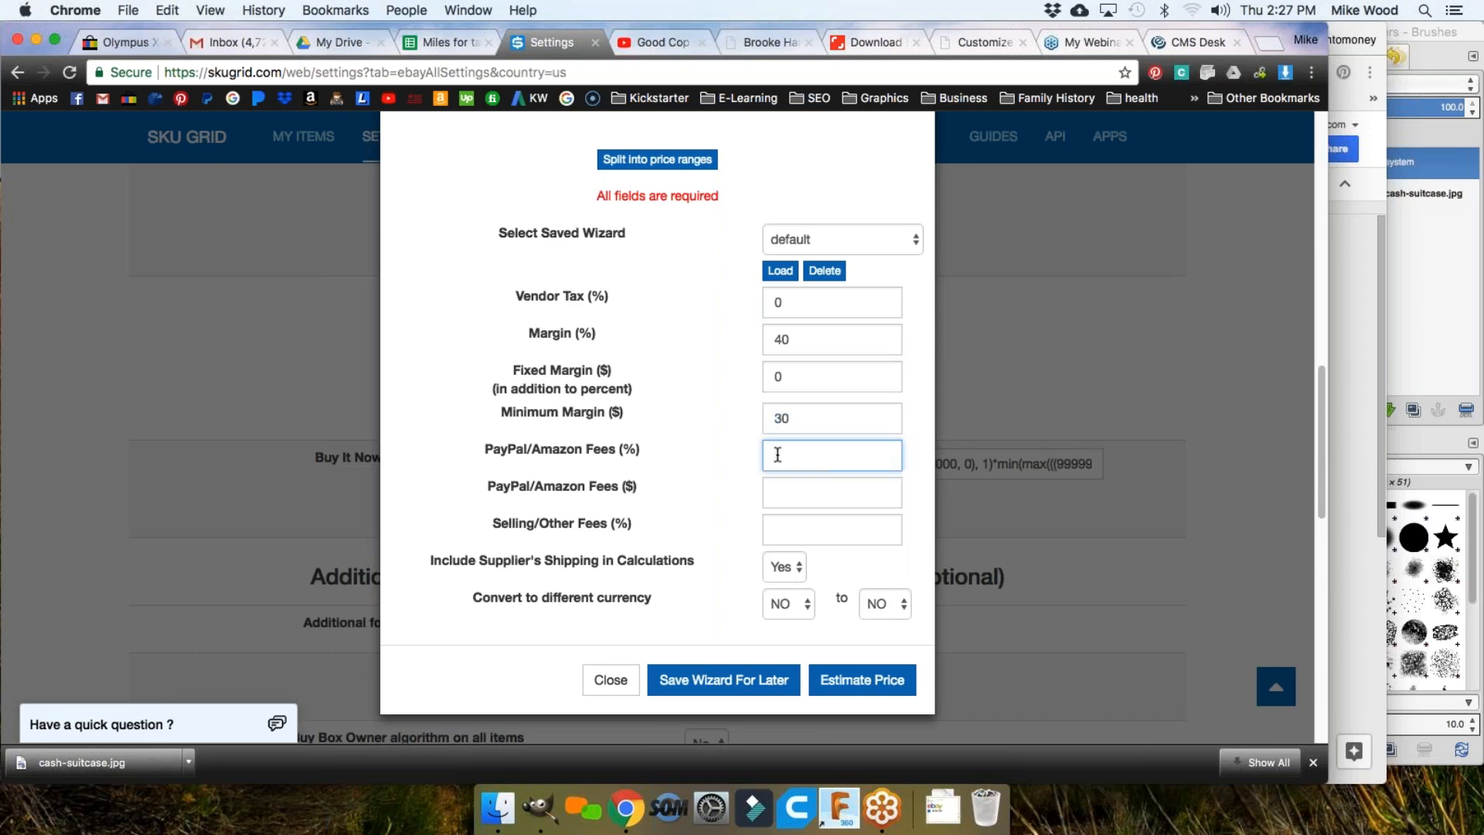
text(0)
click(787, 493)
text(0)
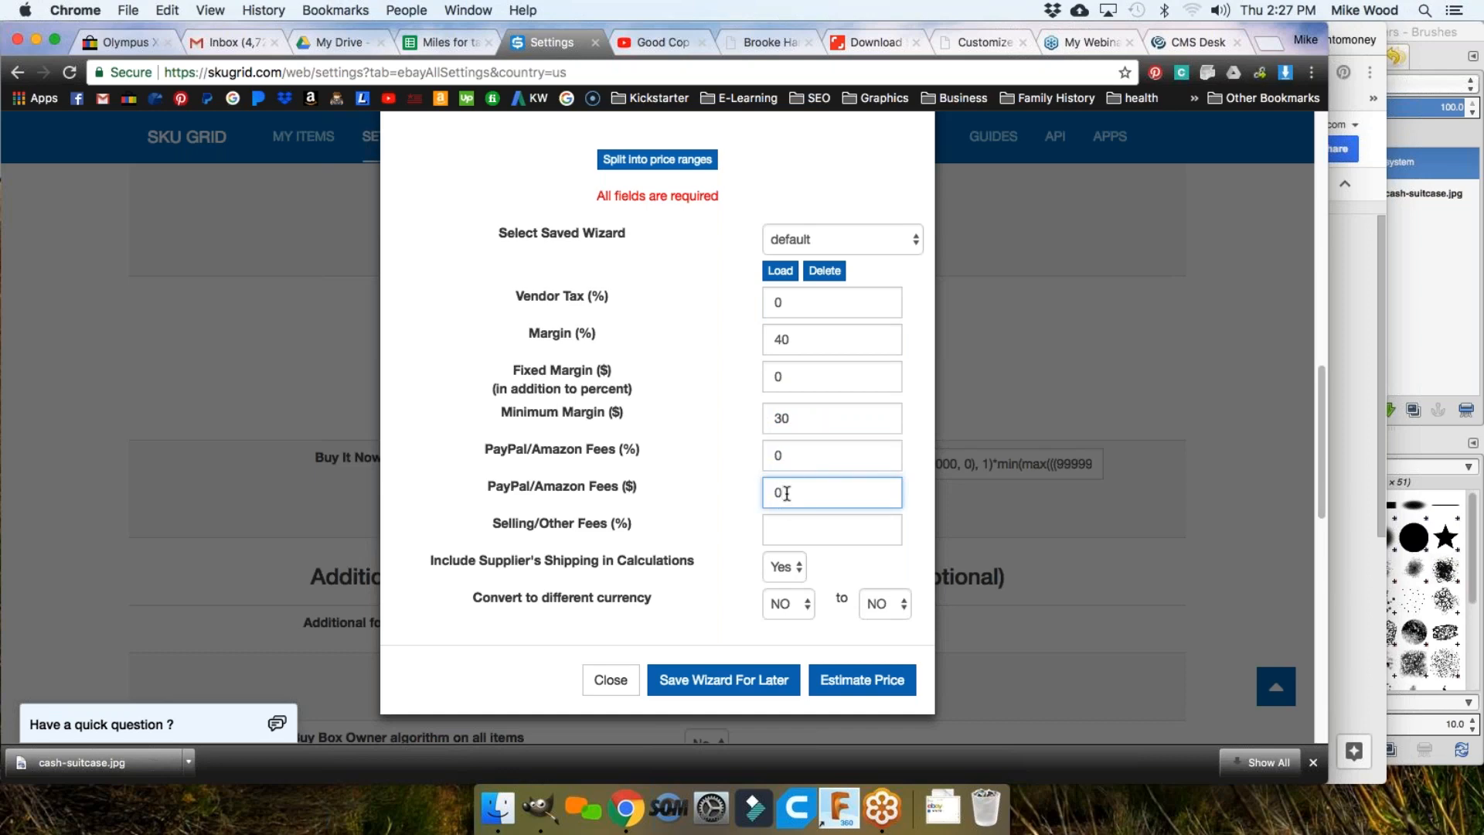
click(796, 528)
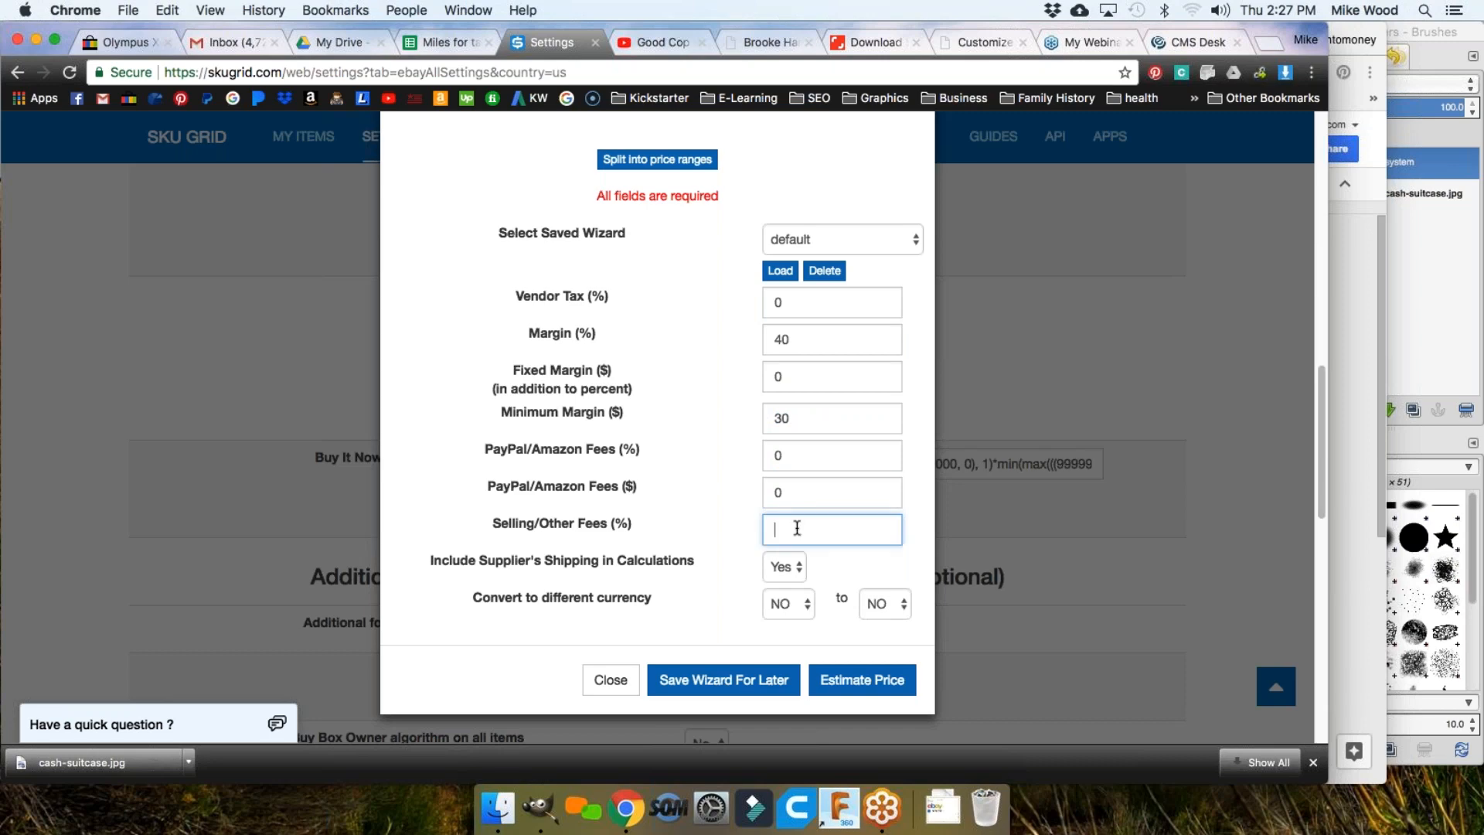
text(0)
Step: Save the current settings as the '40%' wizard and check the saved list
click(716, 680)
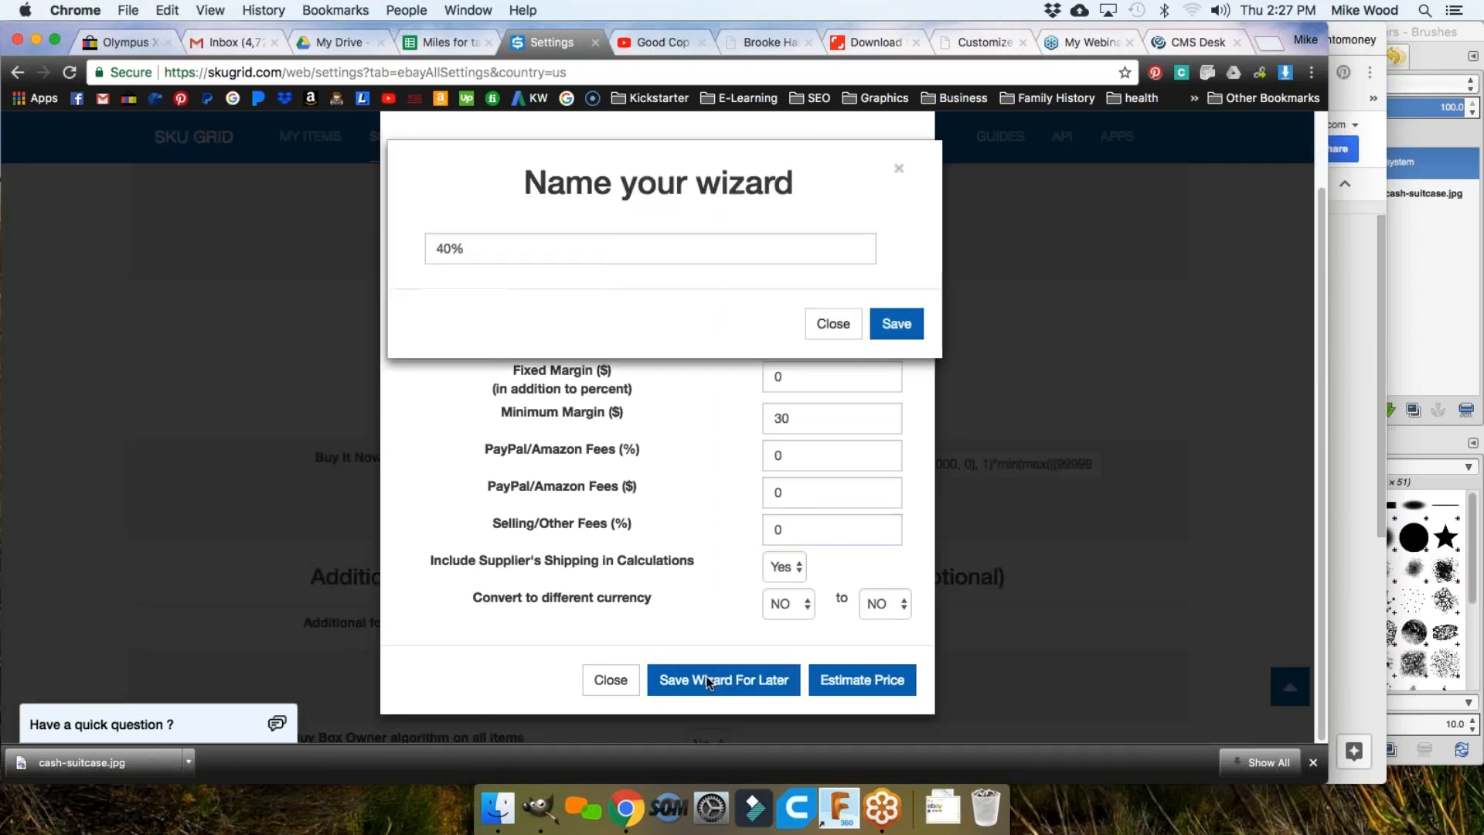
click(894, 331)
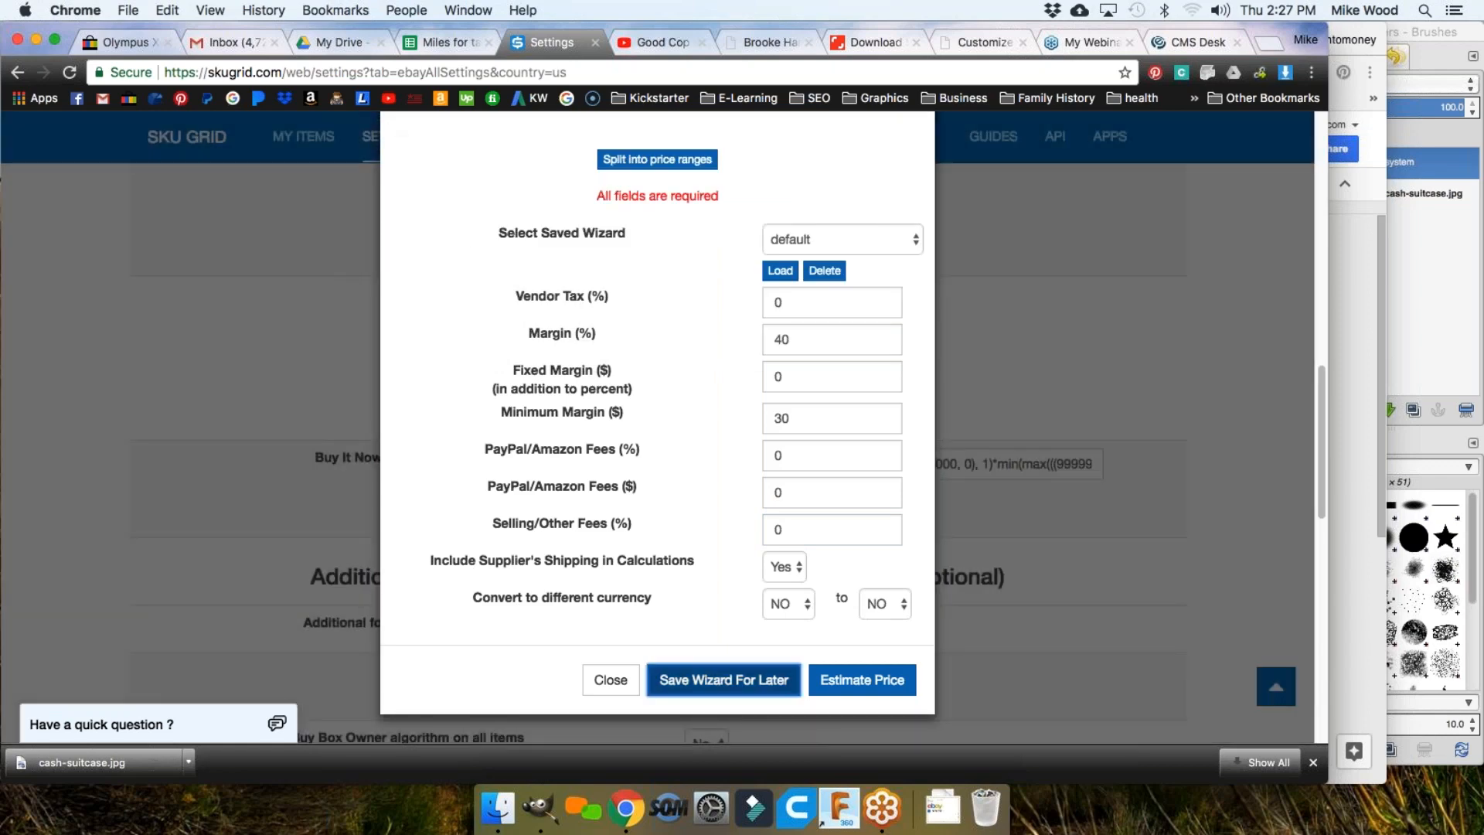
click(811, 243)
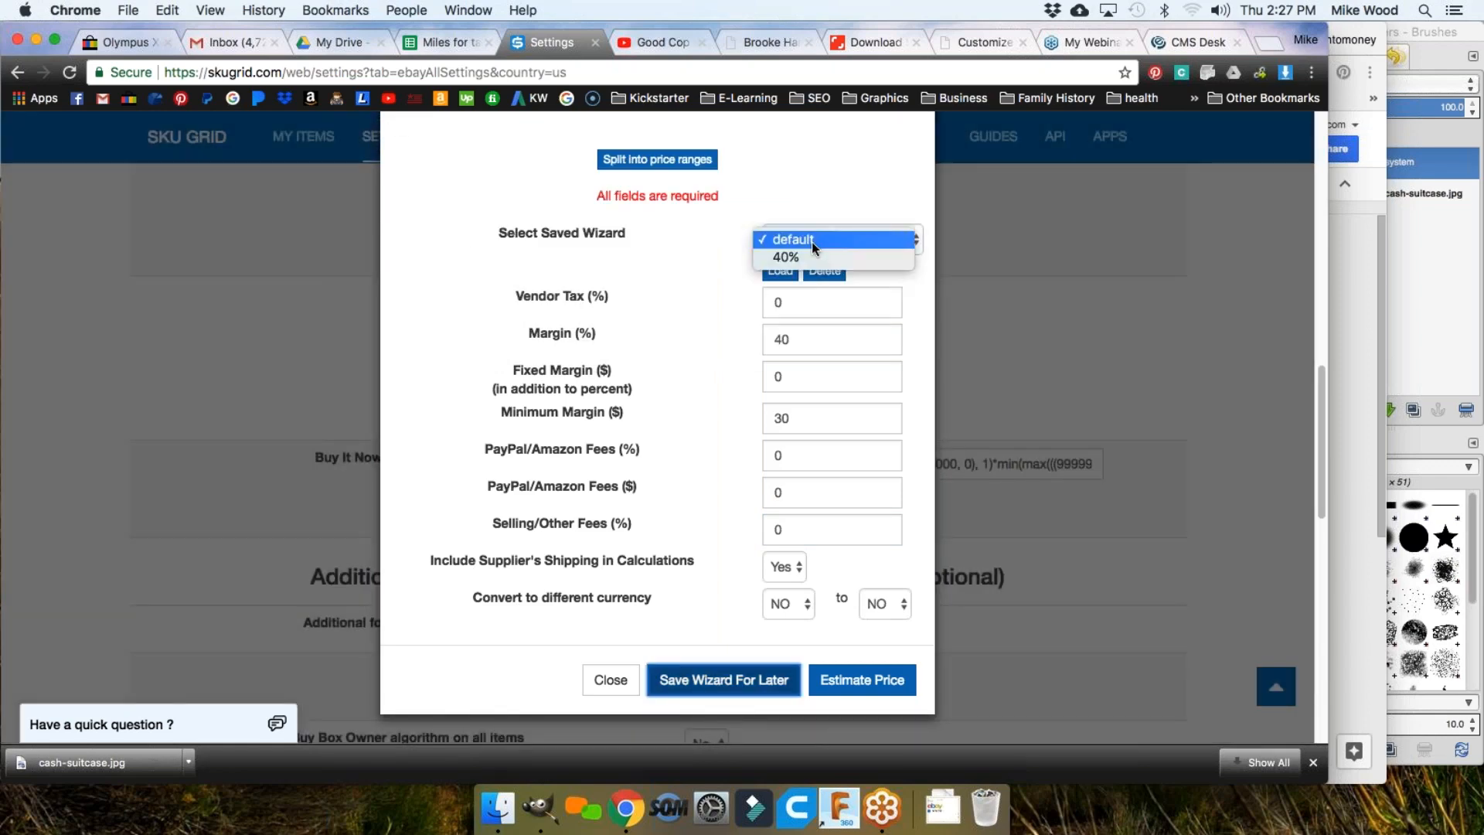
click(690, 309)
Step: Change Margin to 35 and save the settings as a wizard named '35%'
double_click(765, 339)
text(35)
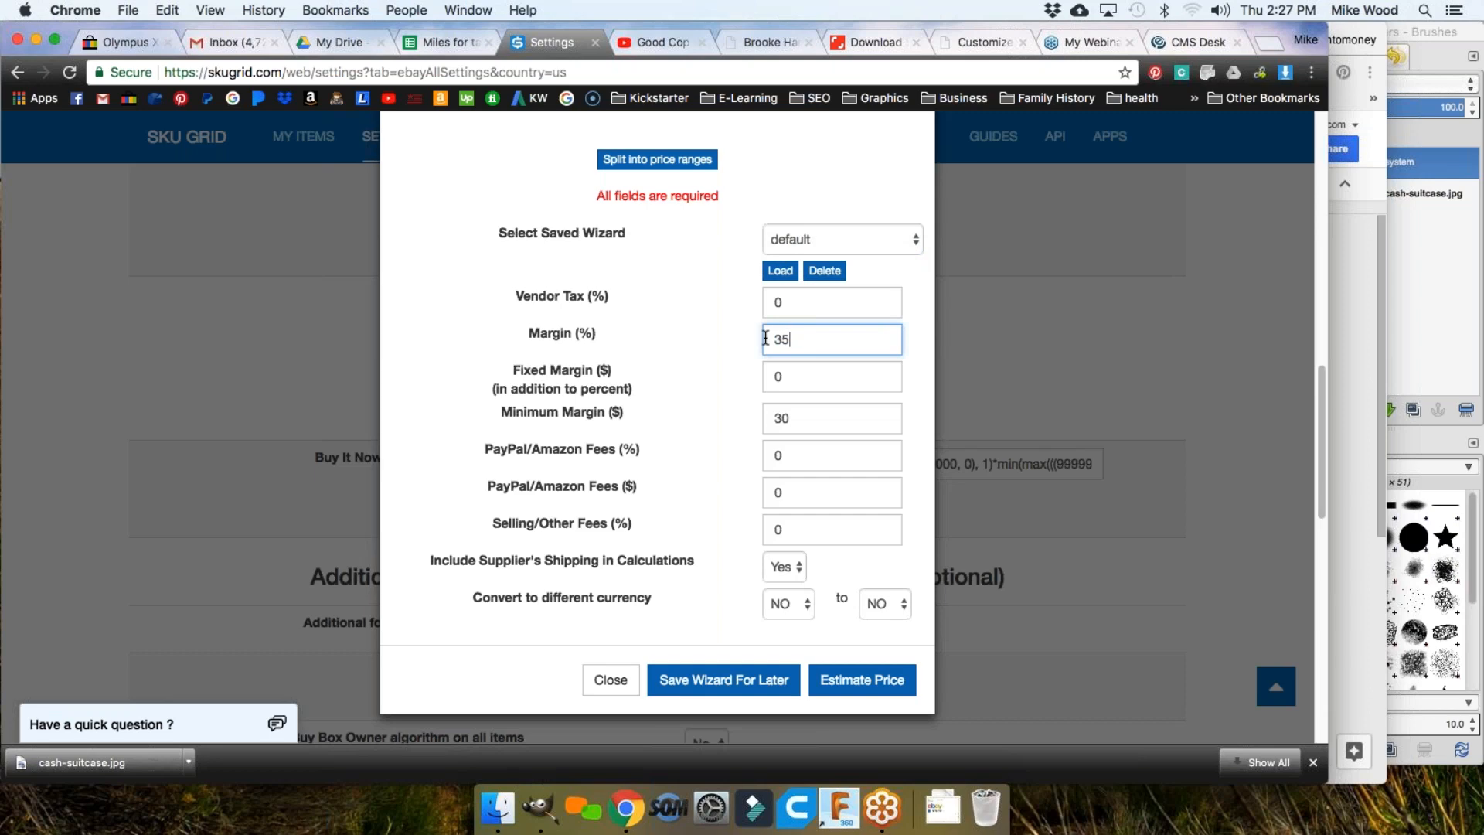
click(707, 679)
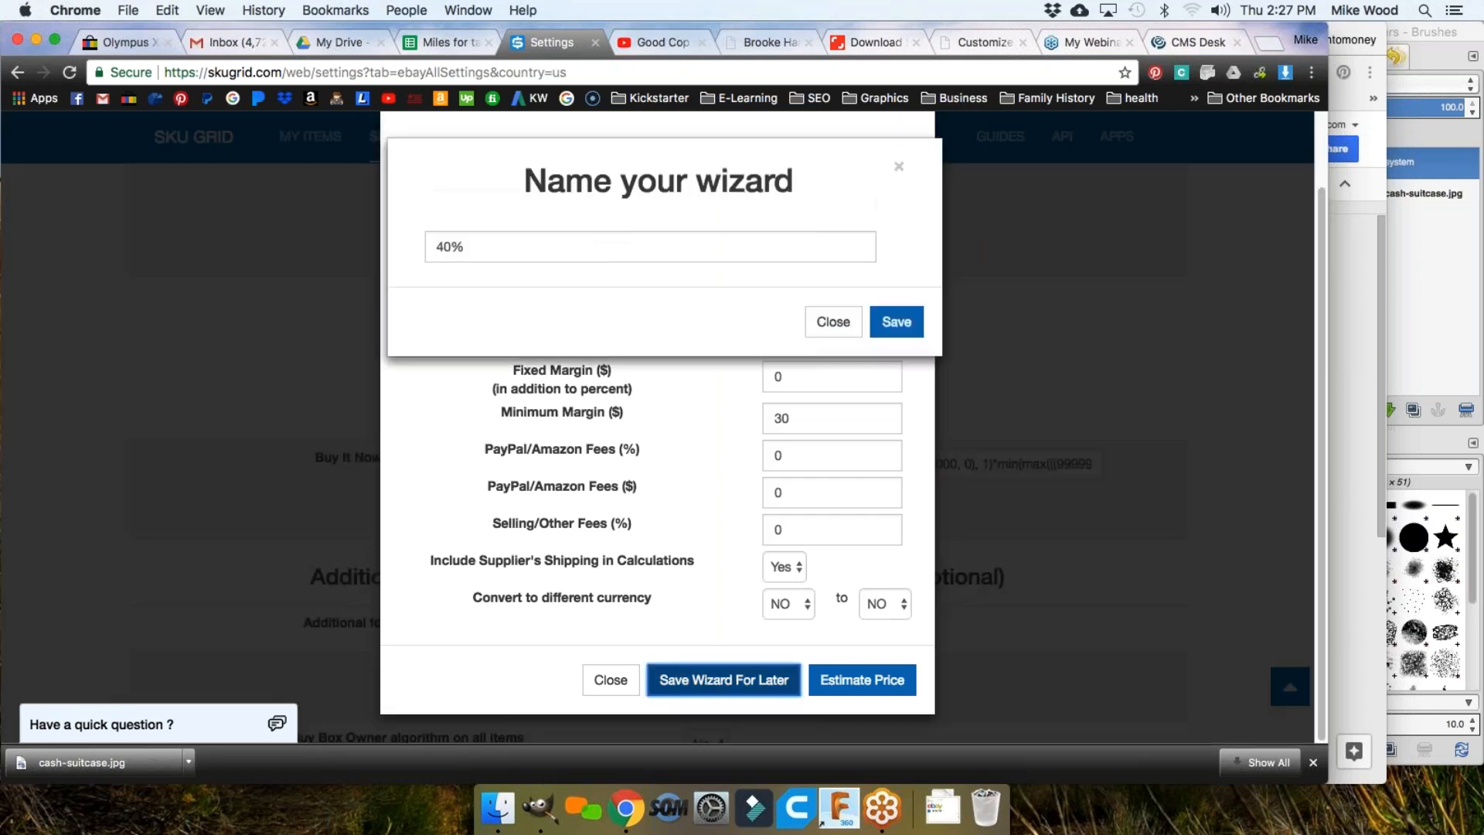
double_click(437, 247)
text(35)
click(897, 324)
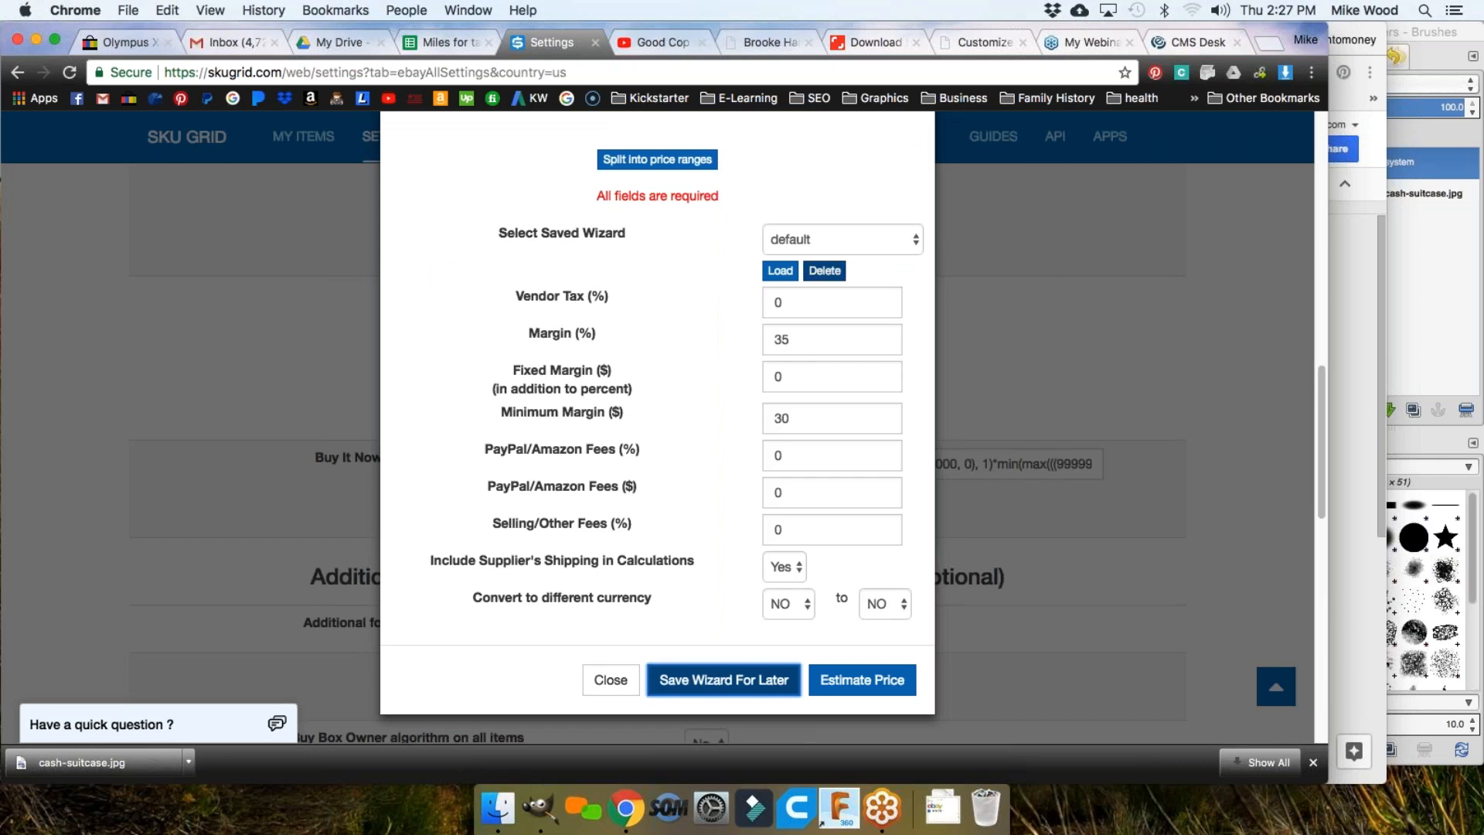
Step: Load the saved 40% wizard and check that Margin reads 40
click(823, 242)
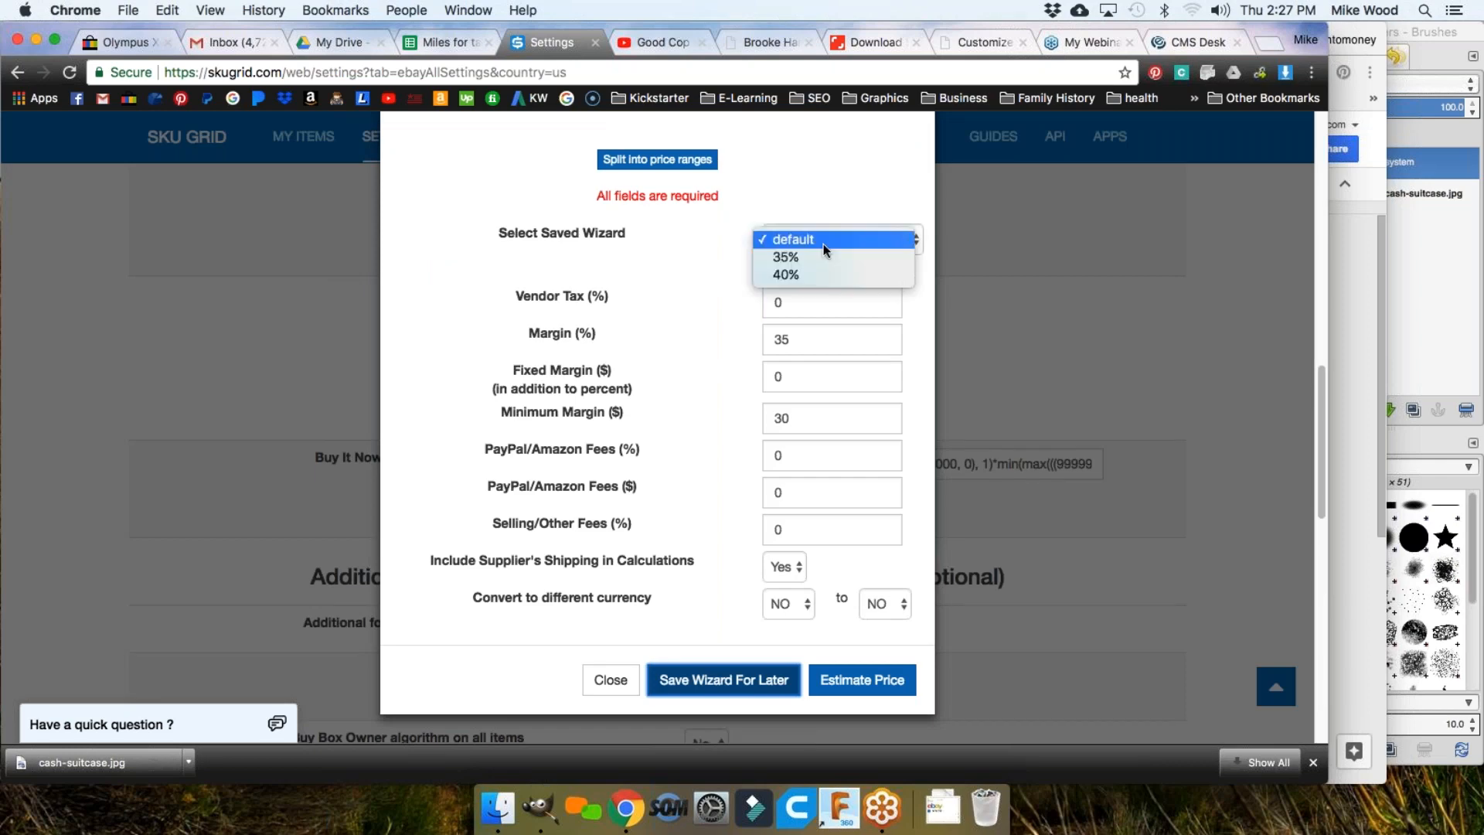
click(792, 275)
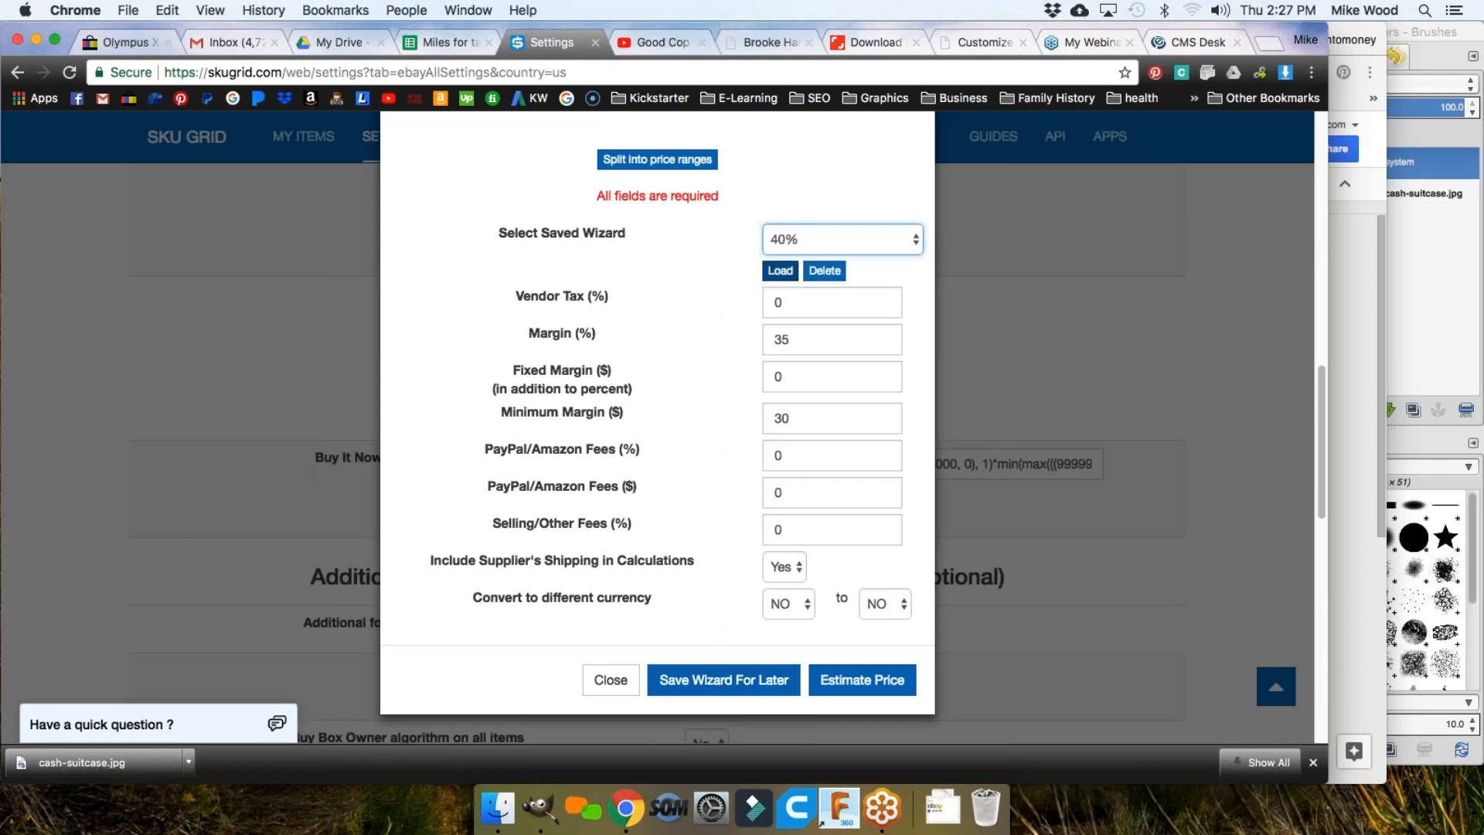
click(782, 273)
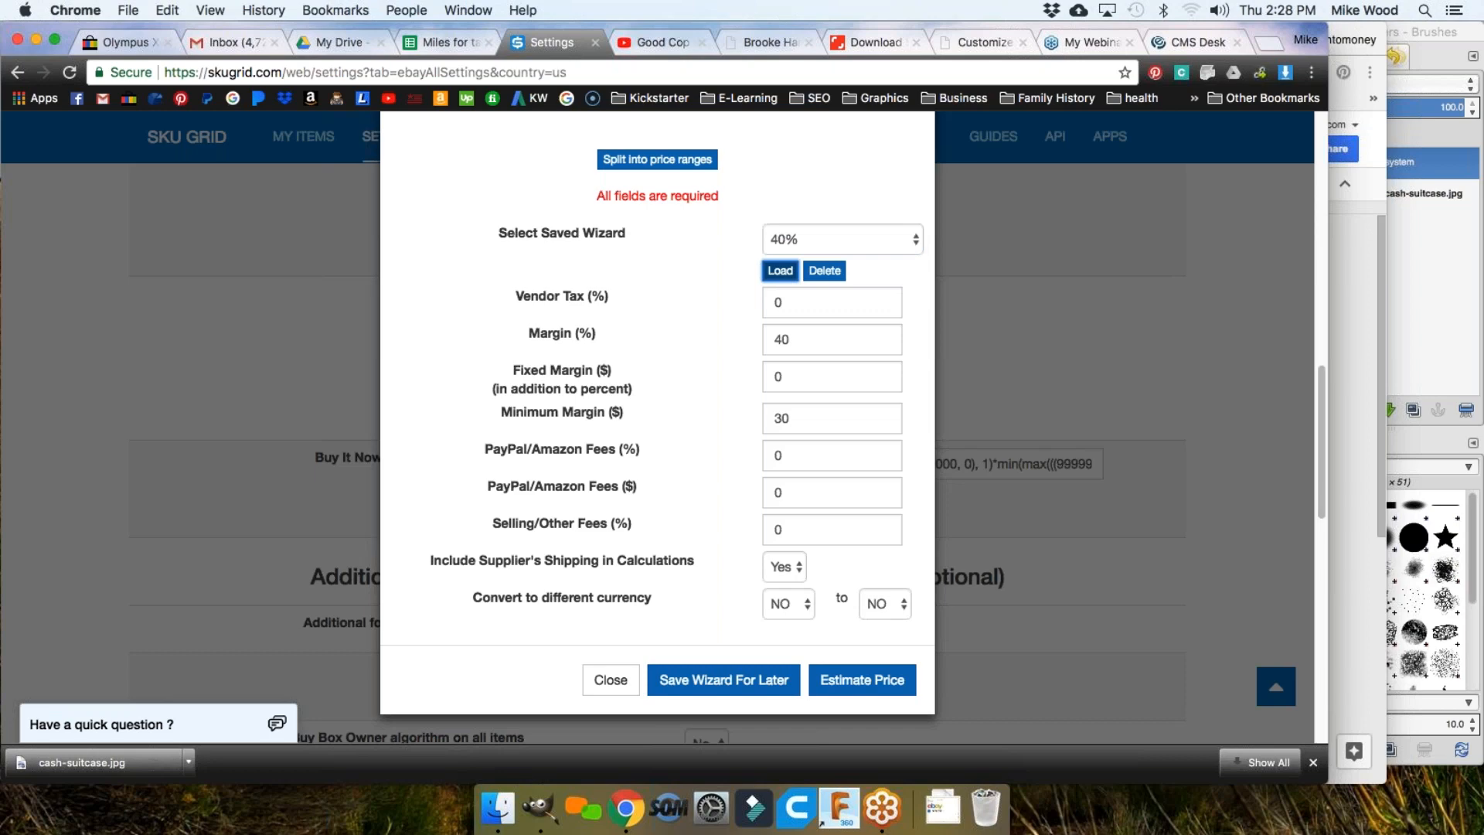
double_click(811, 339)
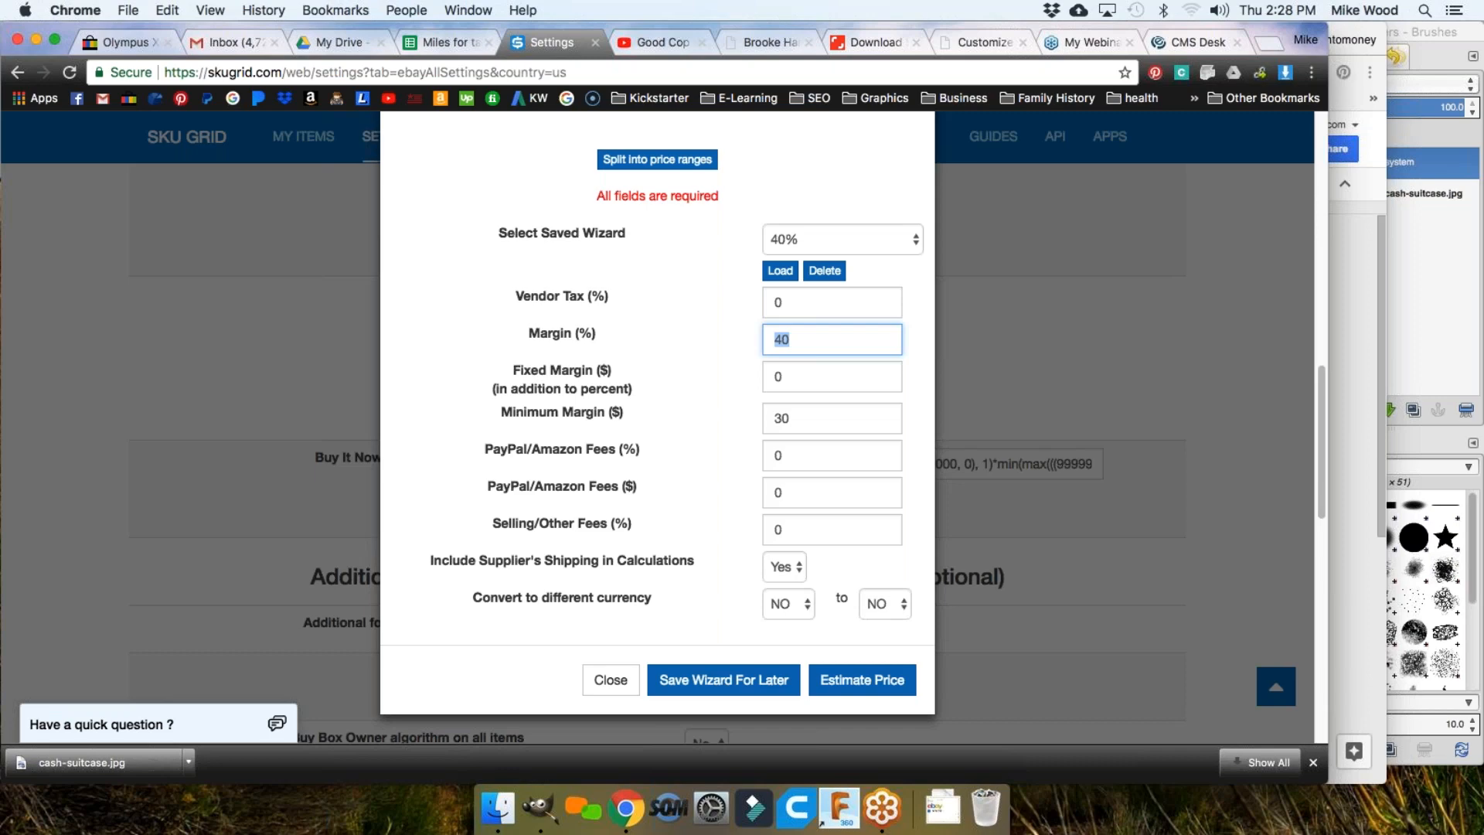
click(457, 558)
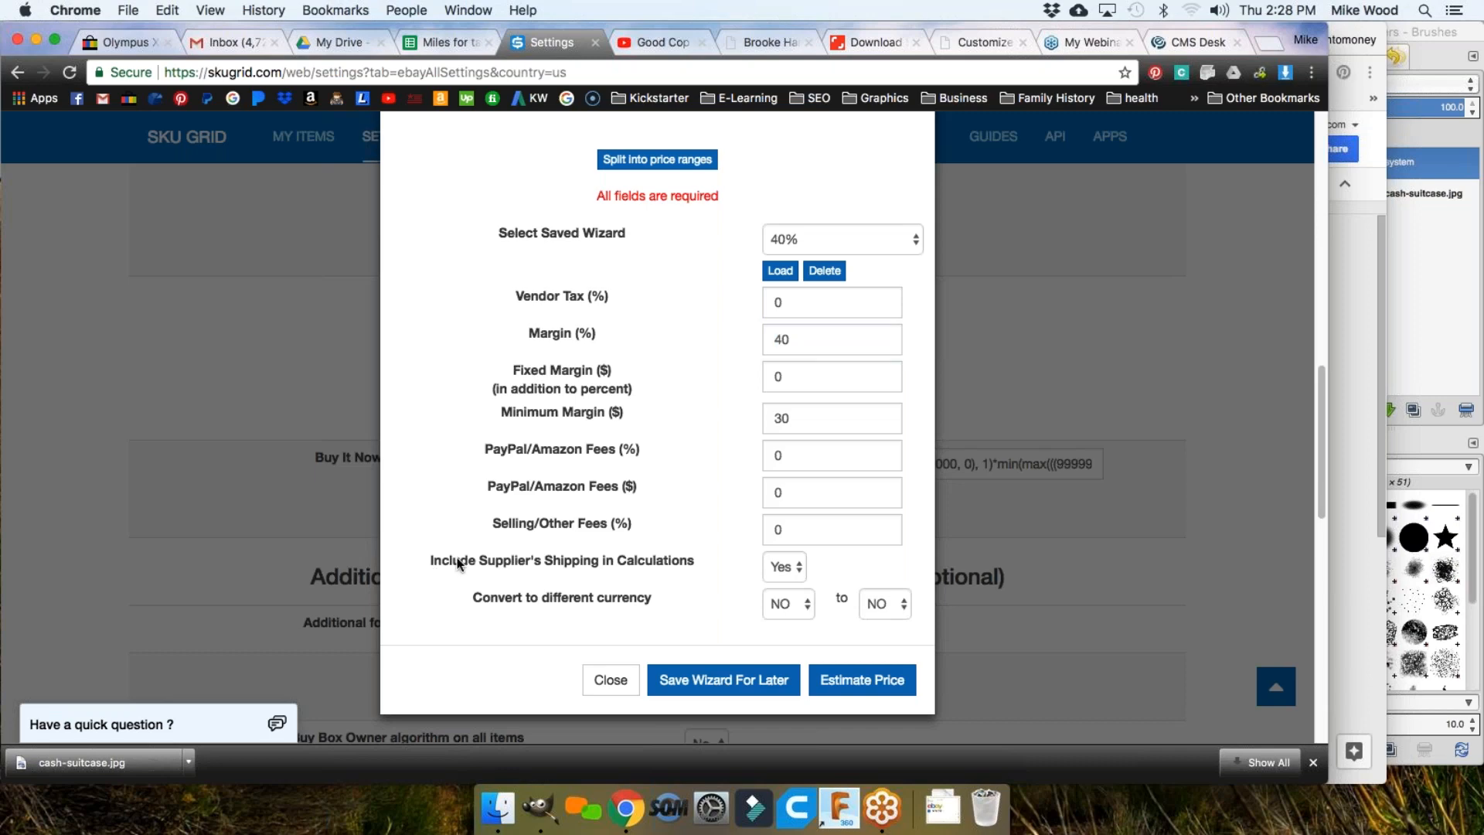
drag(601, 563, 706, 569)
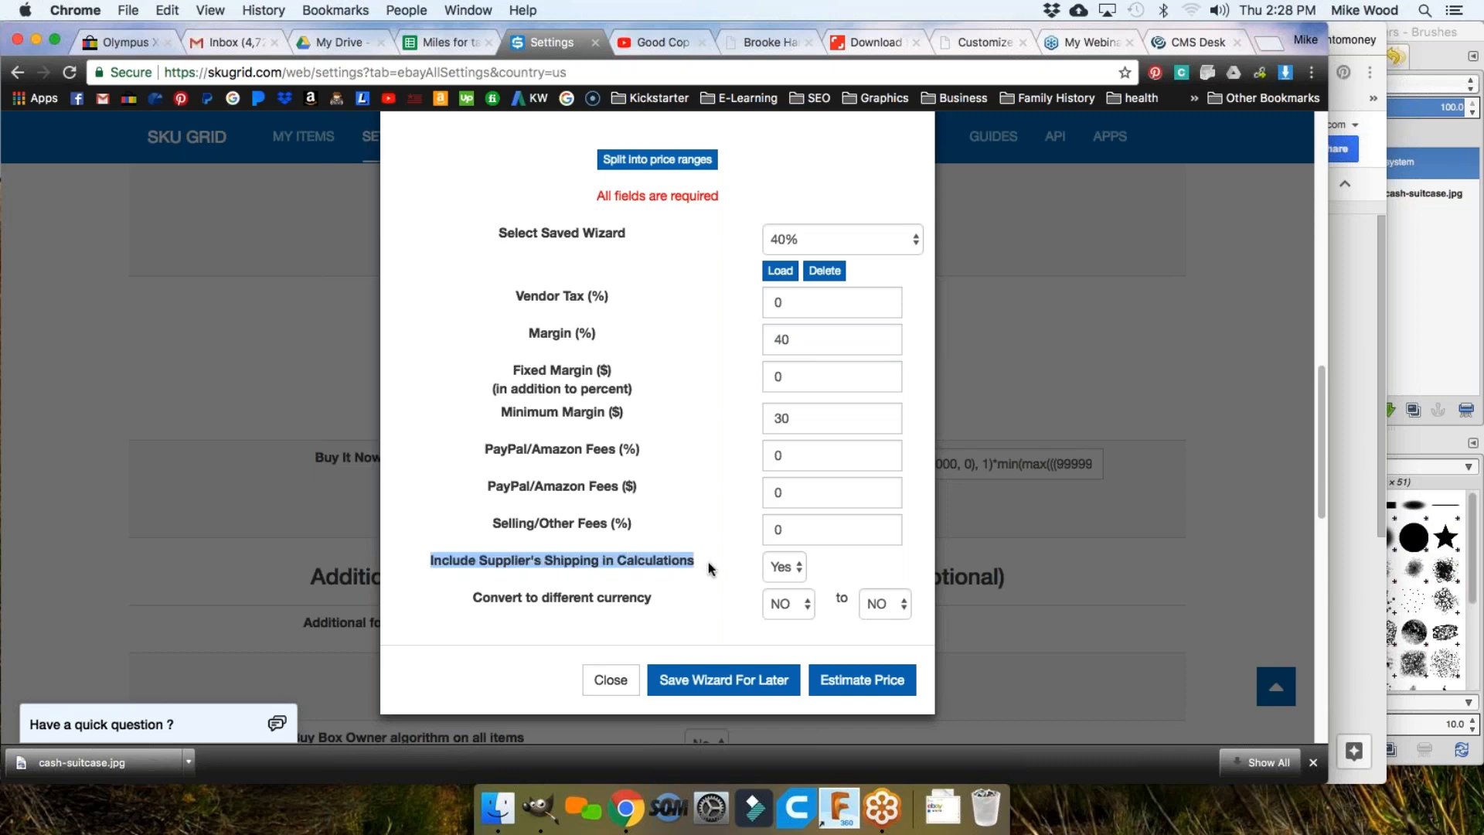
click(799, 339)
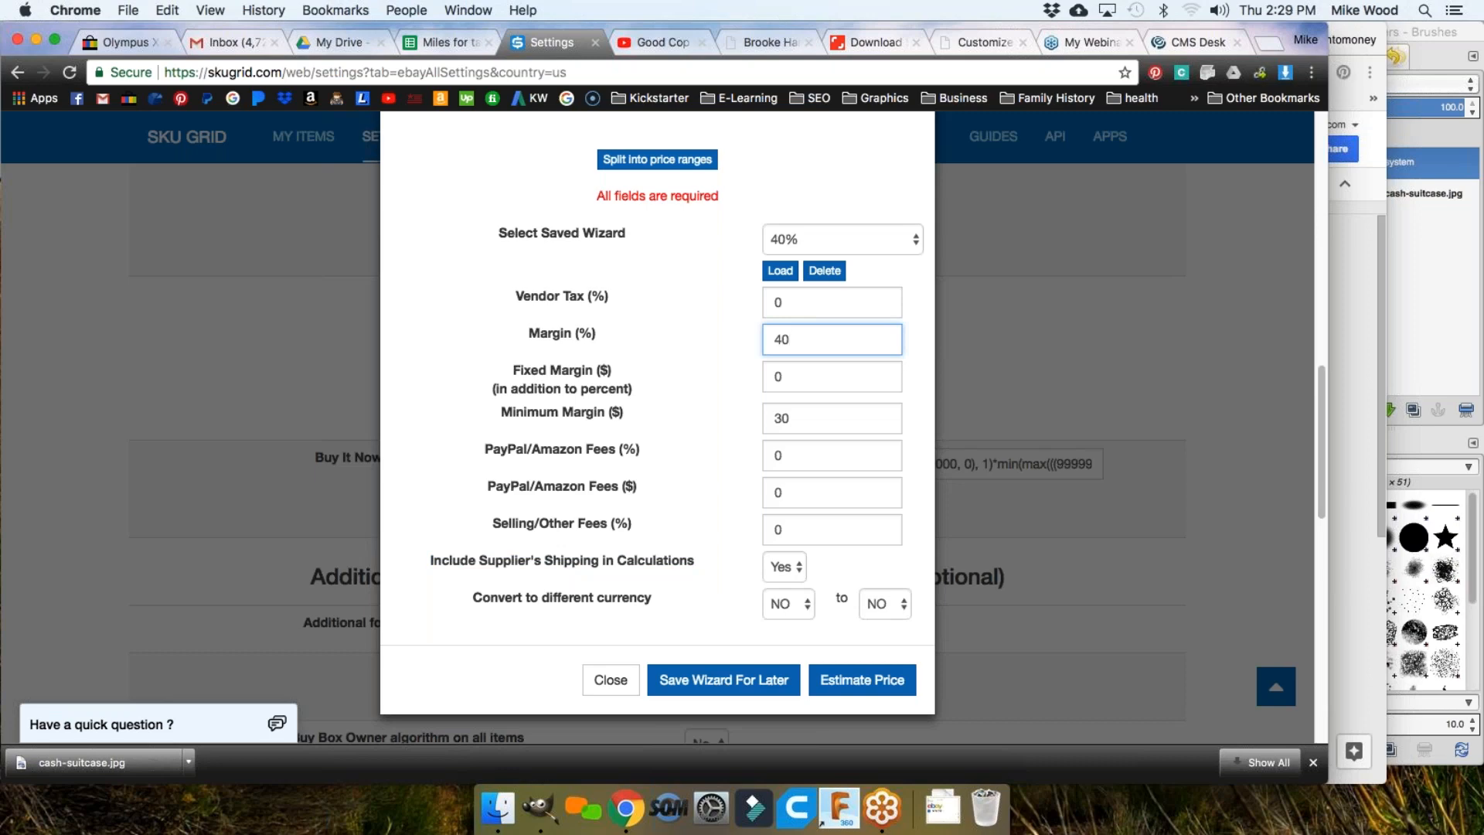
Step: Check the $30 minimum margin, then load the saved 35% wizard
double_click(793, 419)
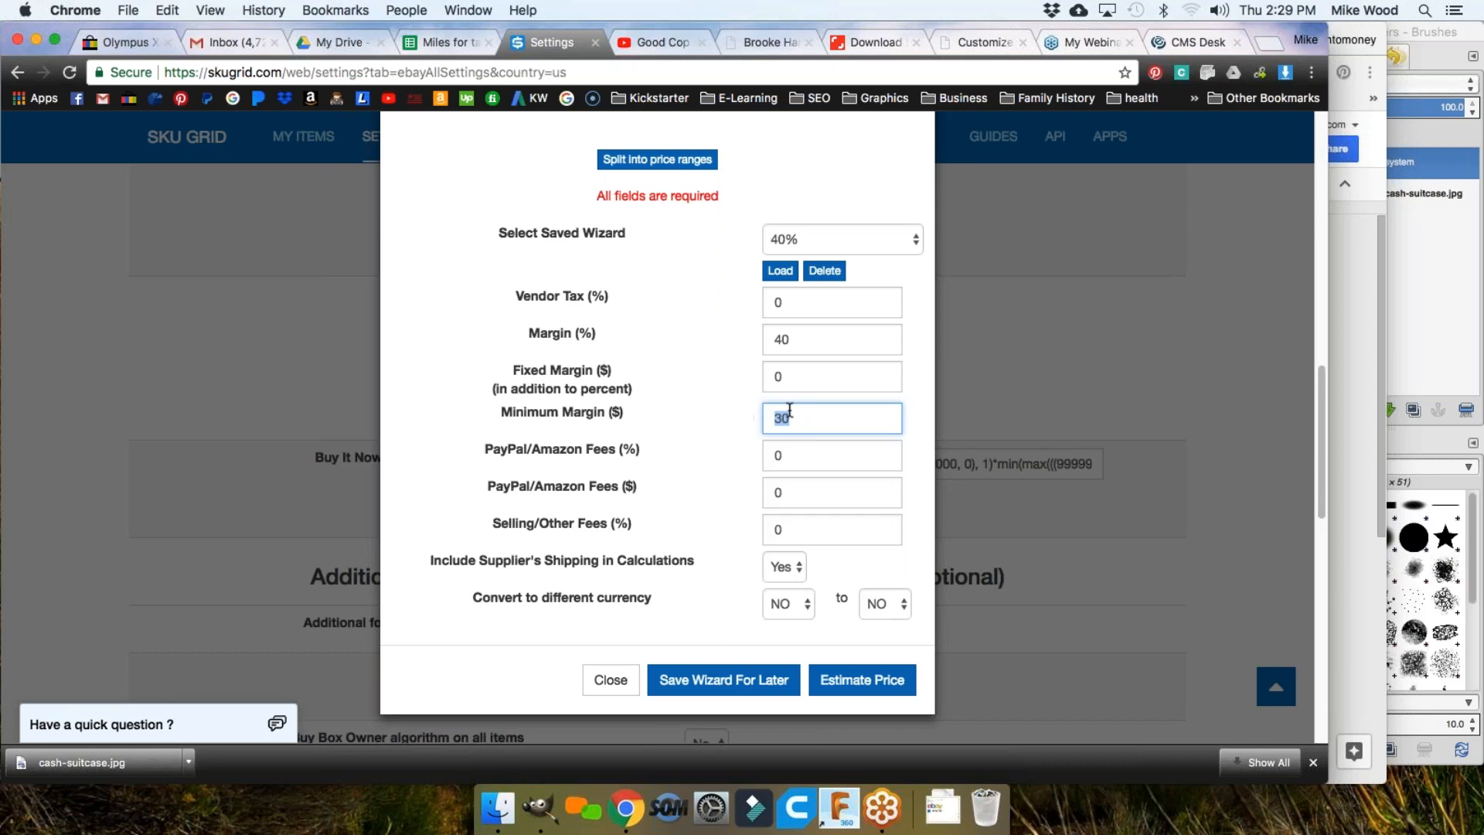
click(799, 344)
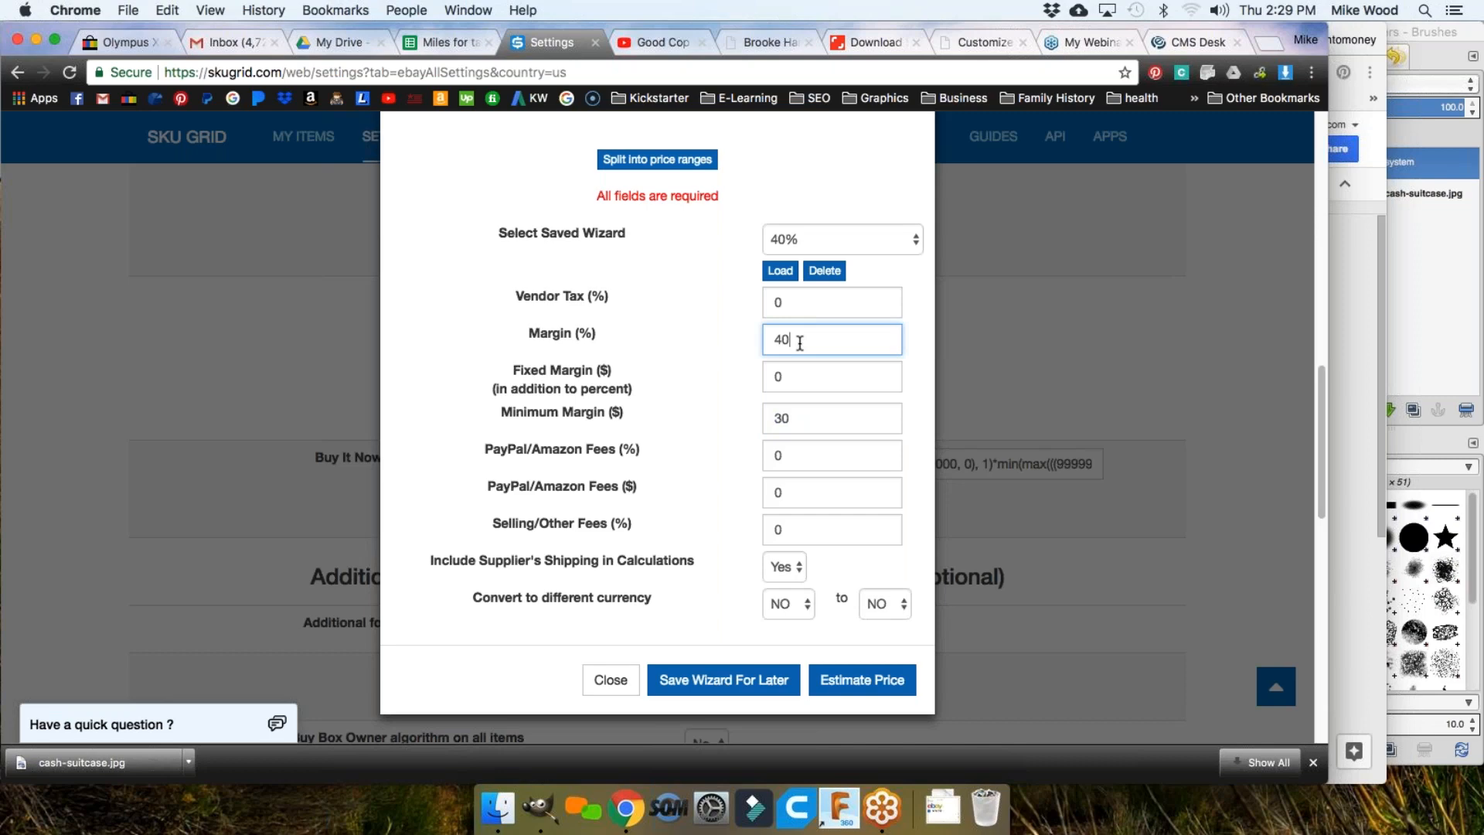
click(796, 239)
click(793, 225)
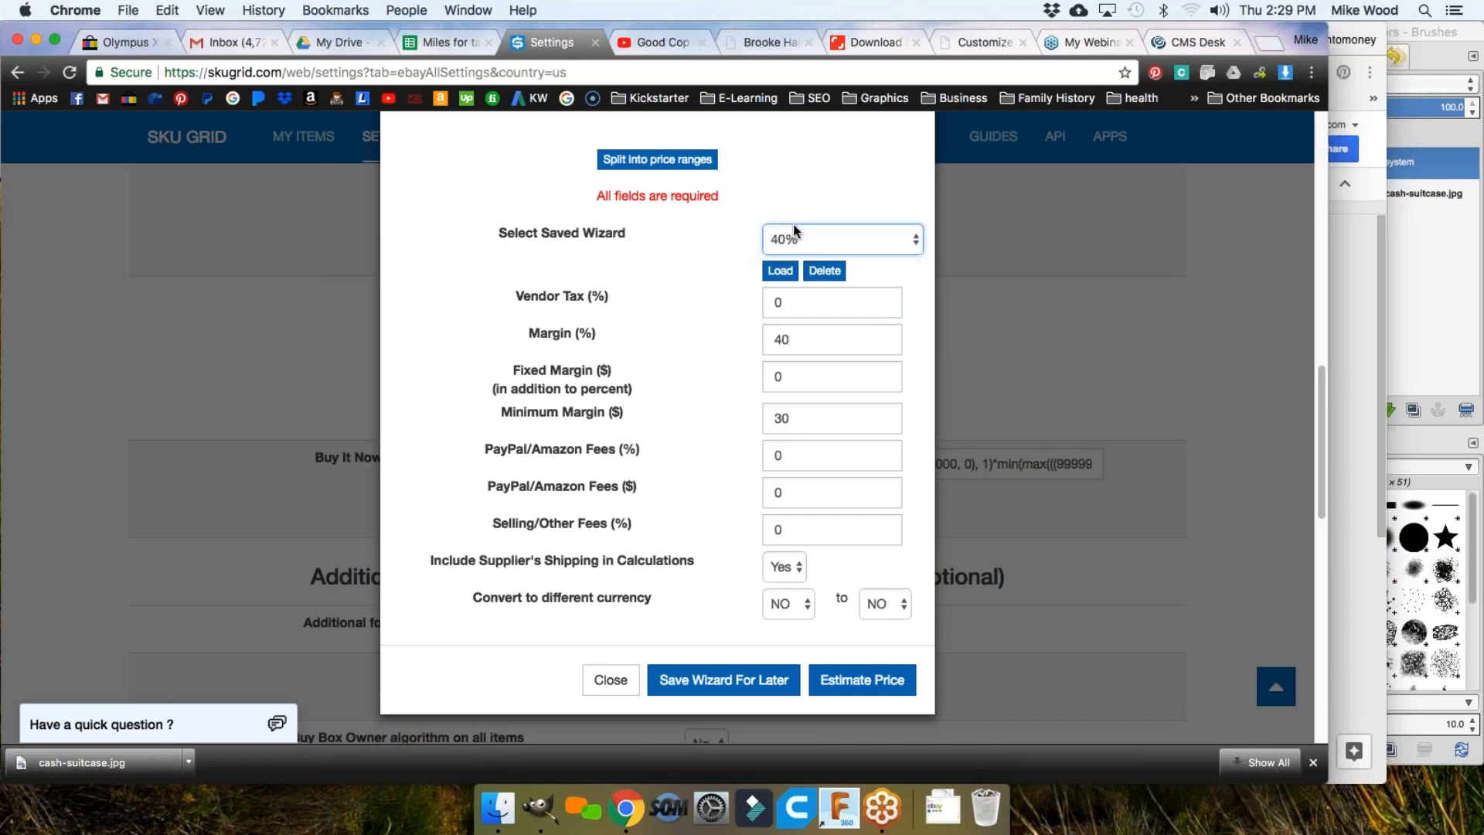
click(784, 275)
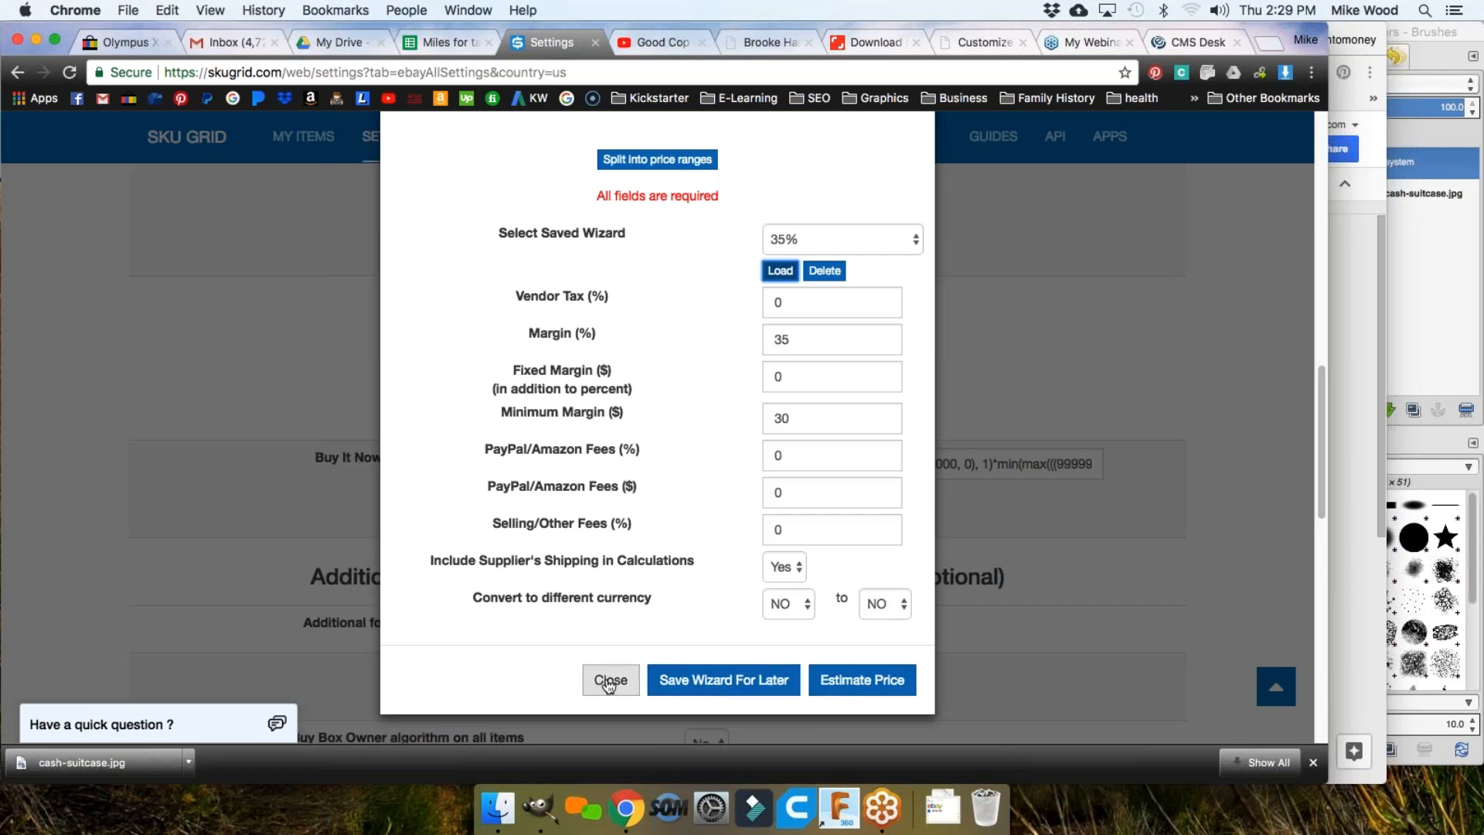
Step: Estimate the selling price for a 569 item and dismiss the 768.15 result
click(855, 686)
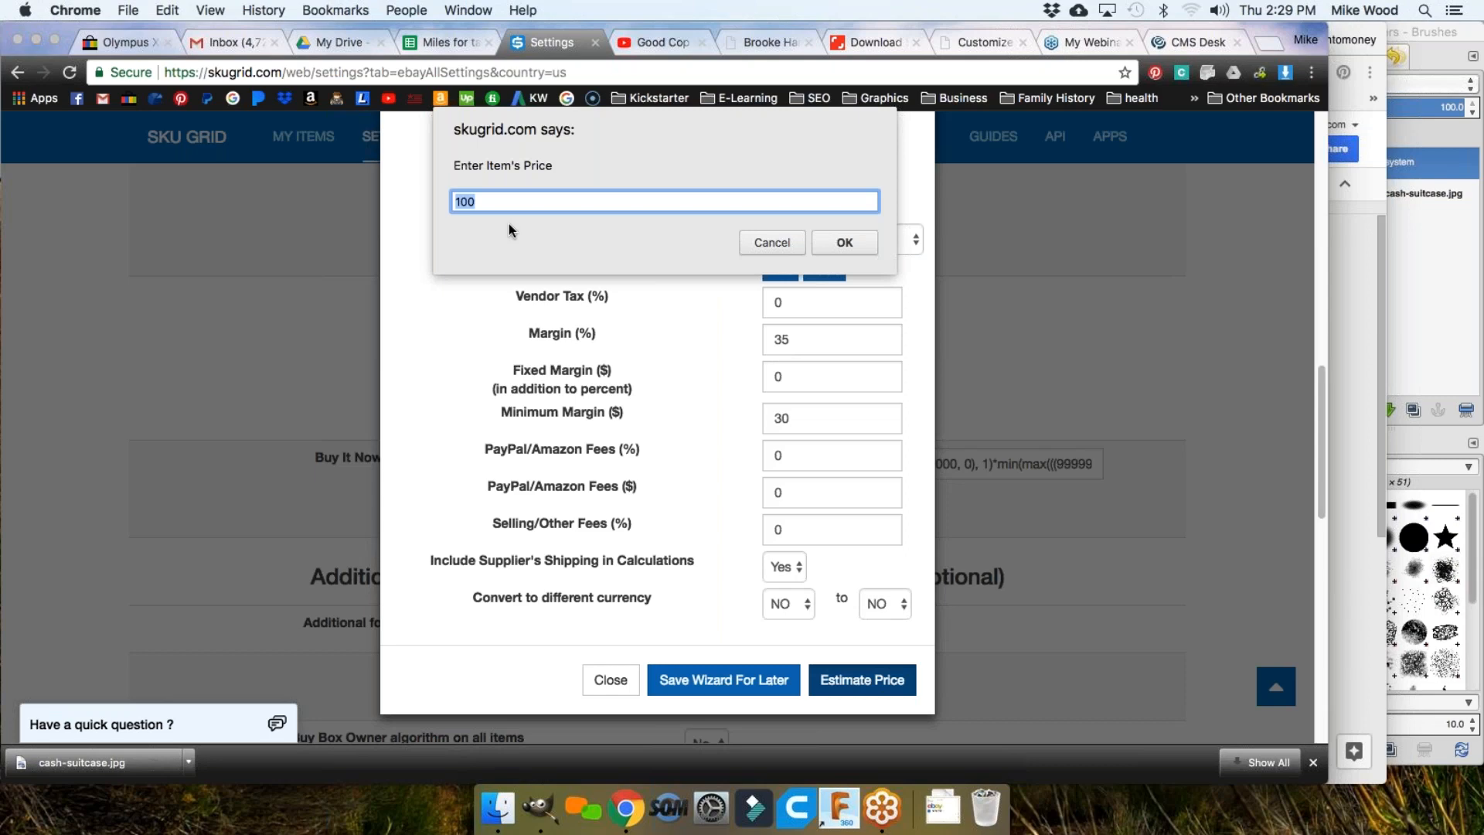
text(569)
click(844, 242)
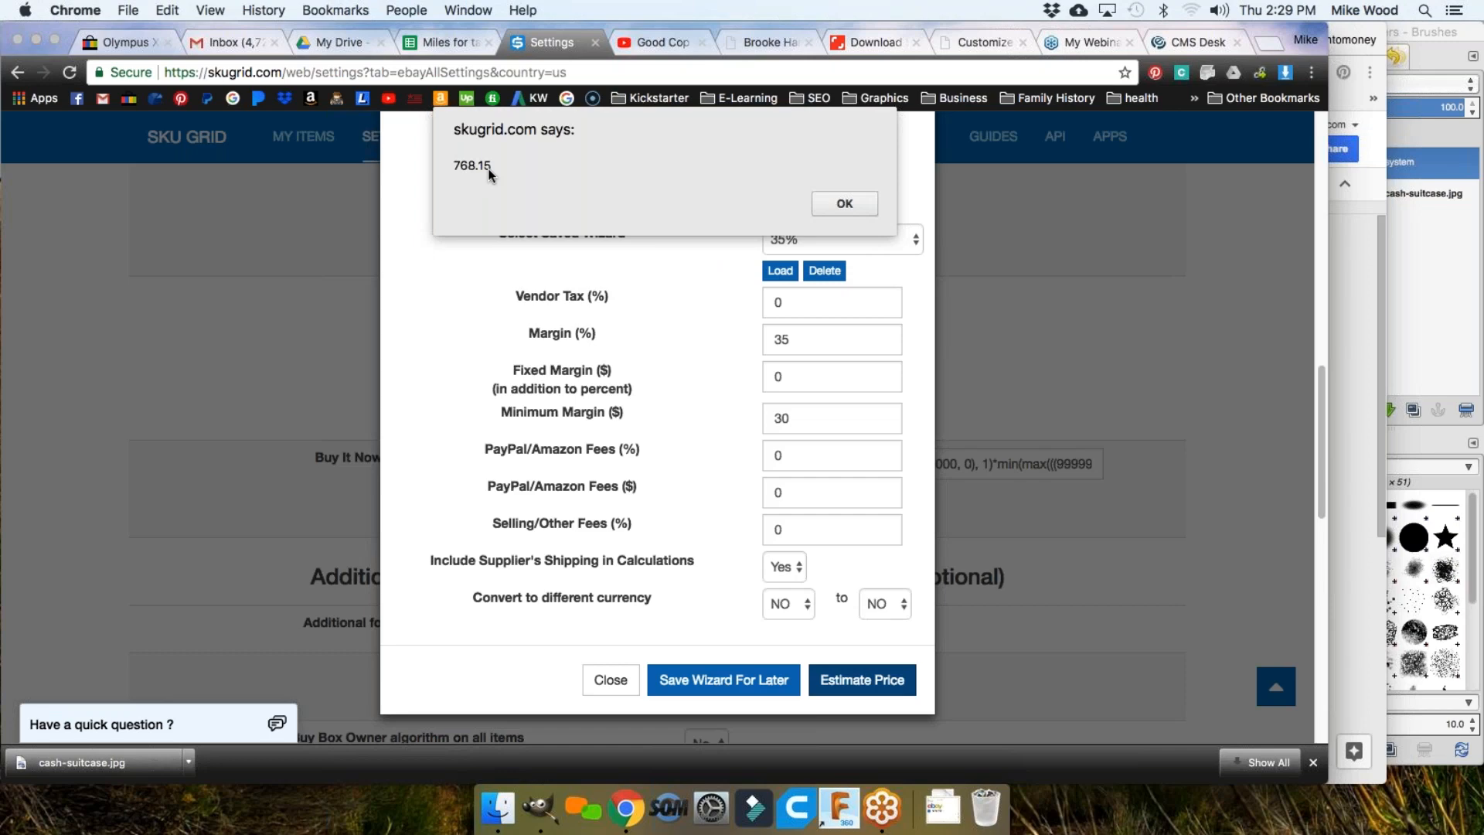
click(844, 204)
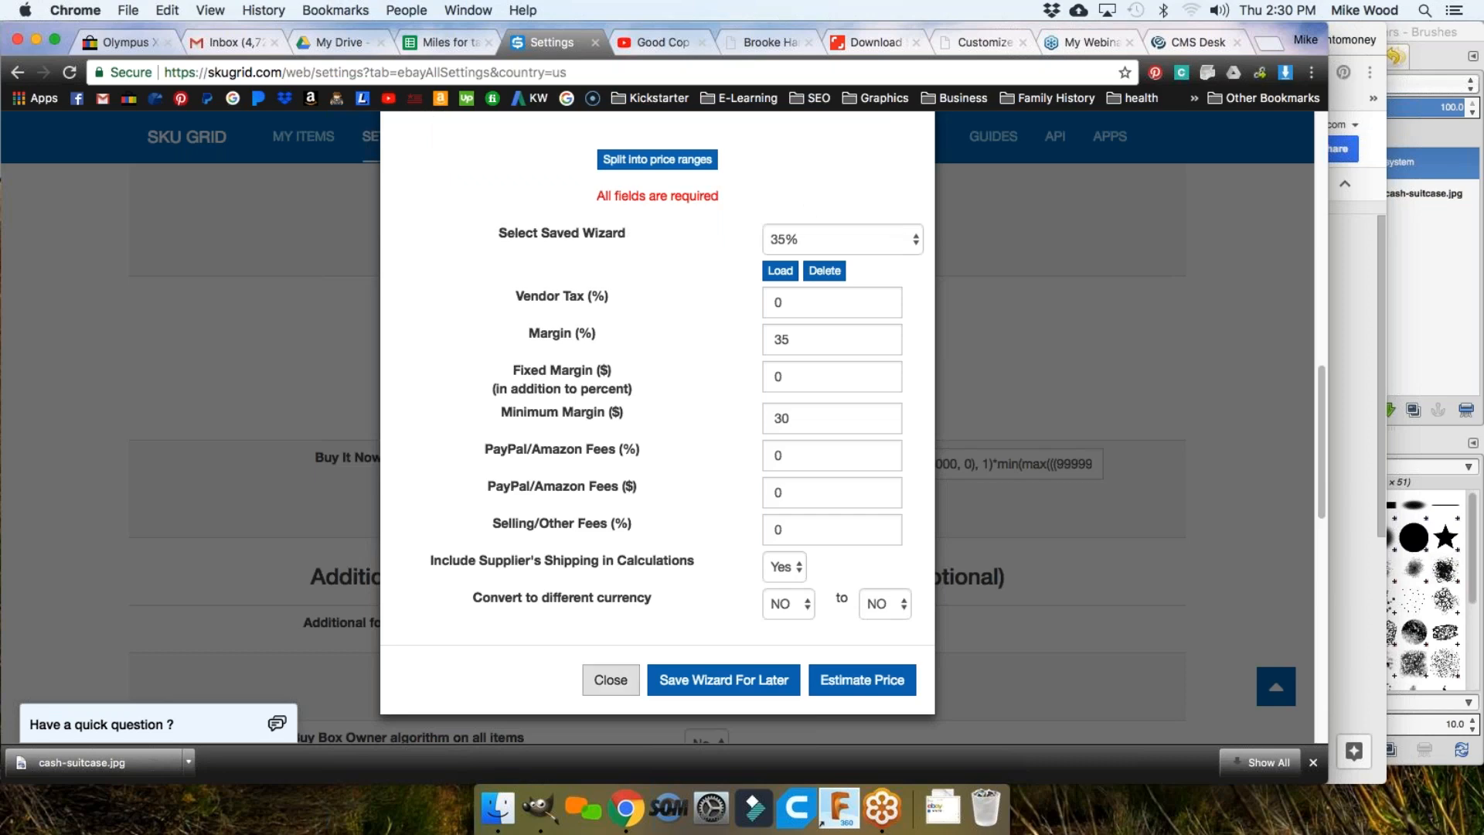
click(615, 680)
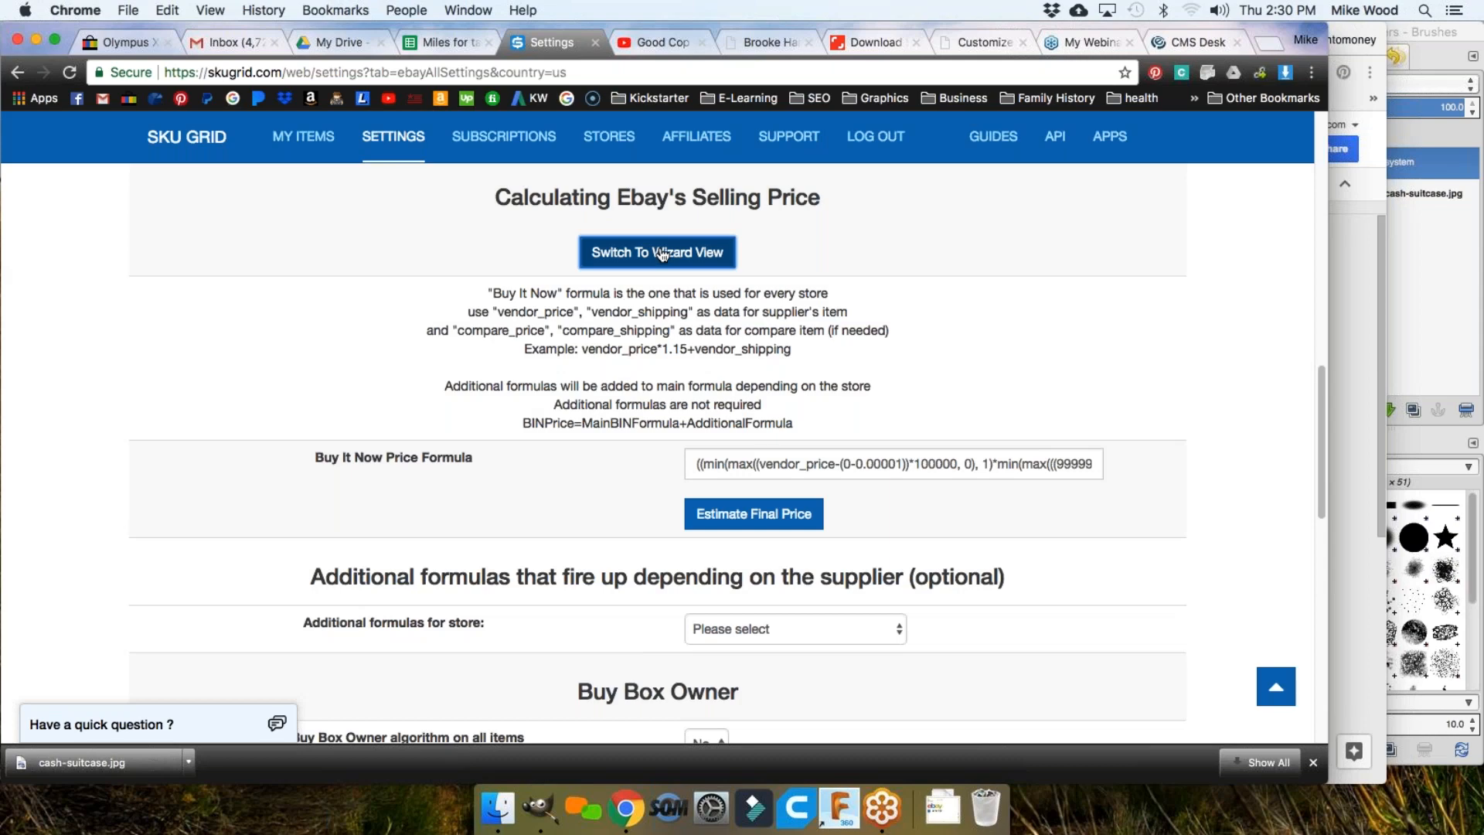
scroll(662, 254, down, 3)
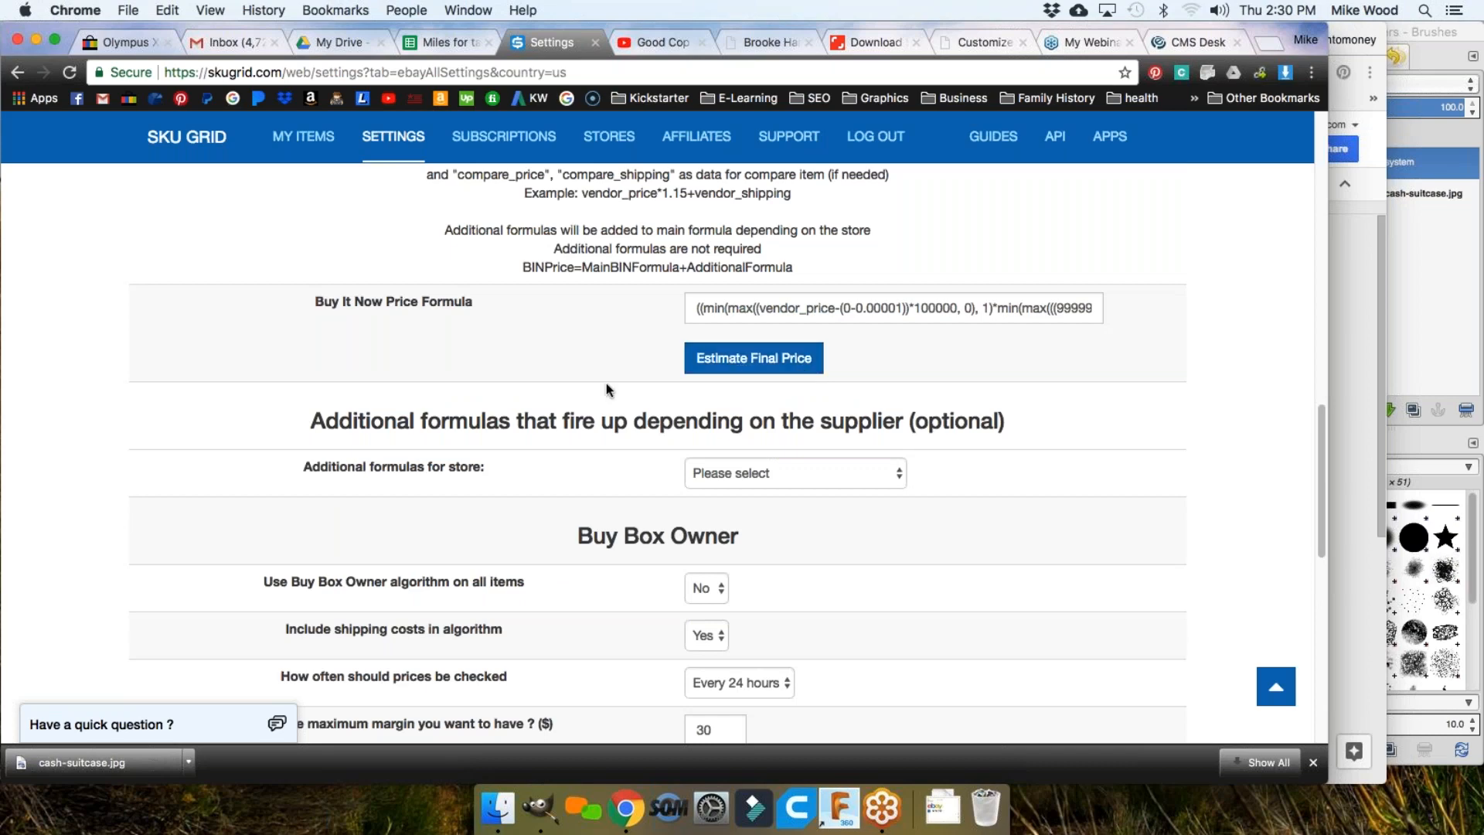
scroll(581, 393, down, 2)
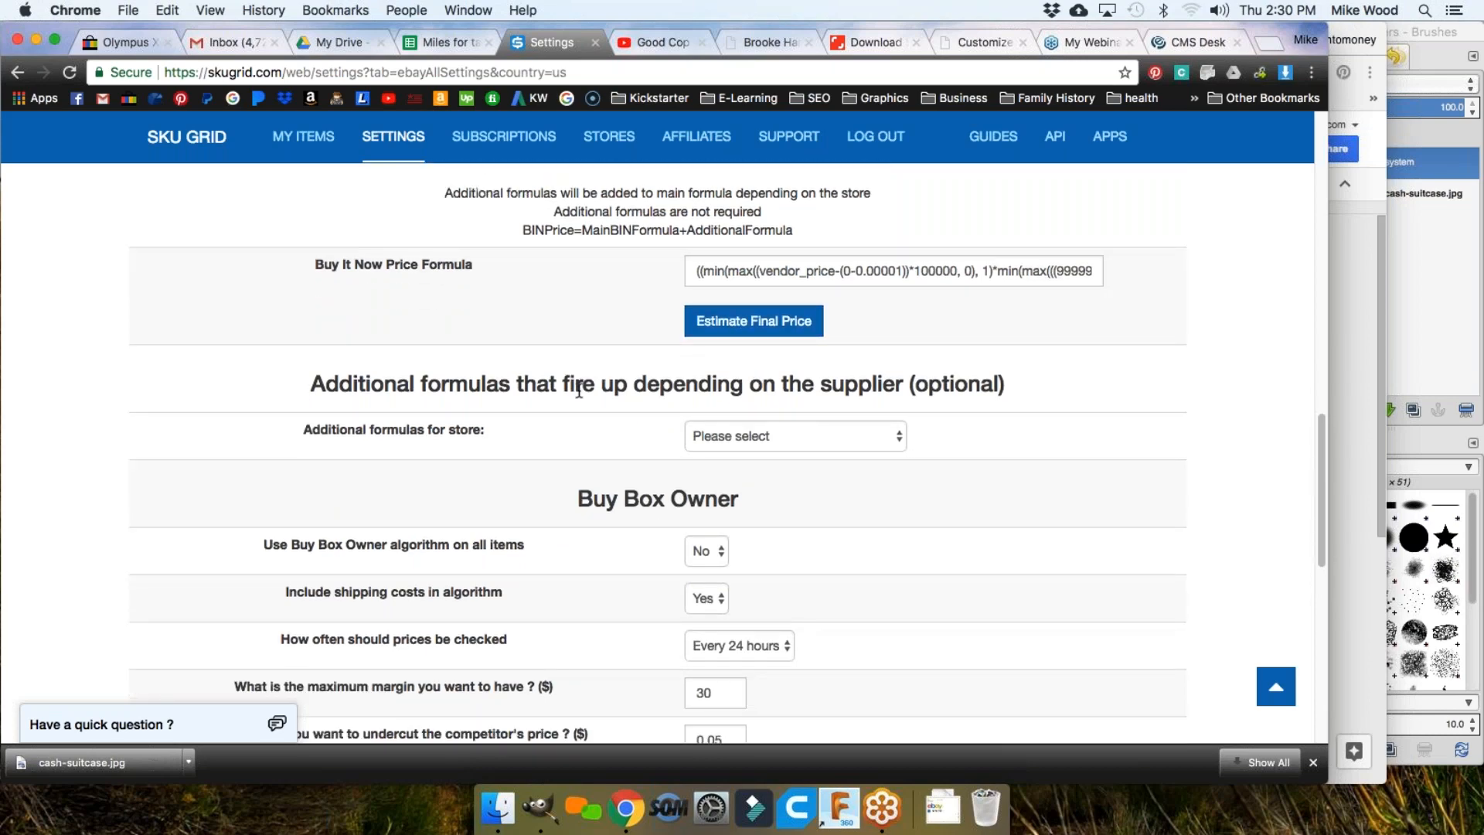
scroll(579, 390, down, 2)
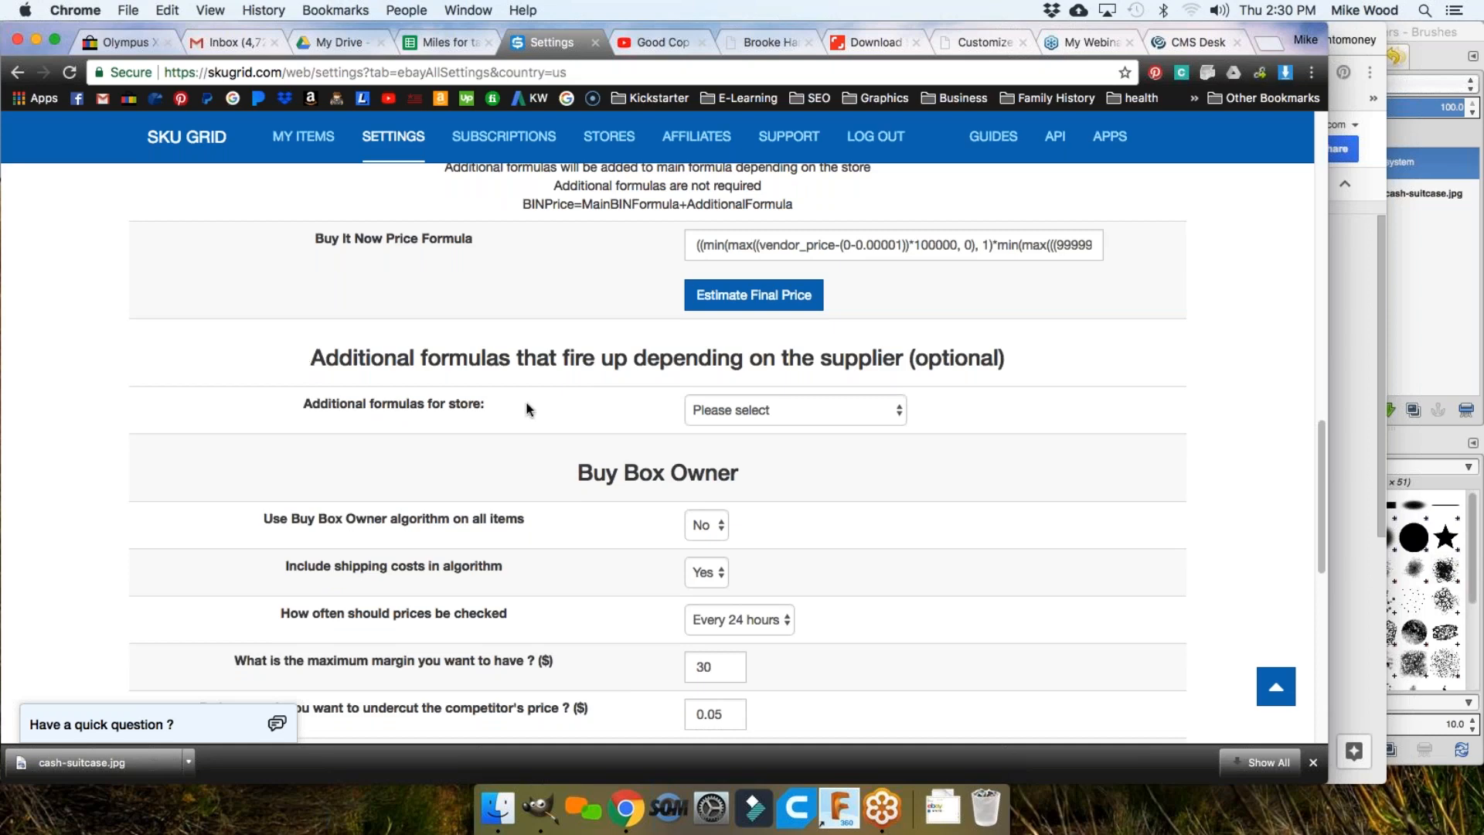
scroll(570, 397, down, 2)
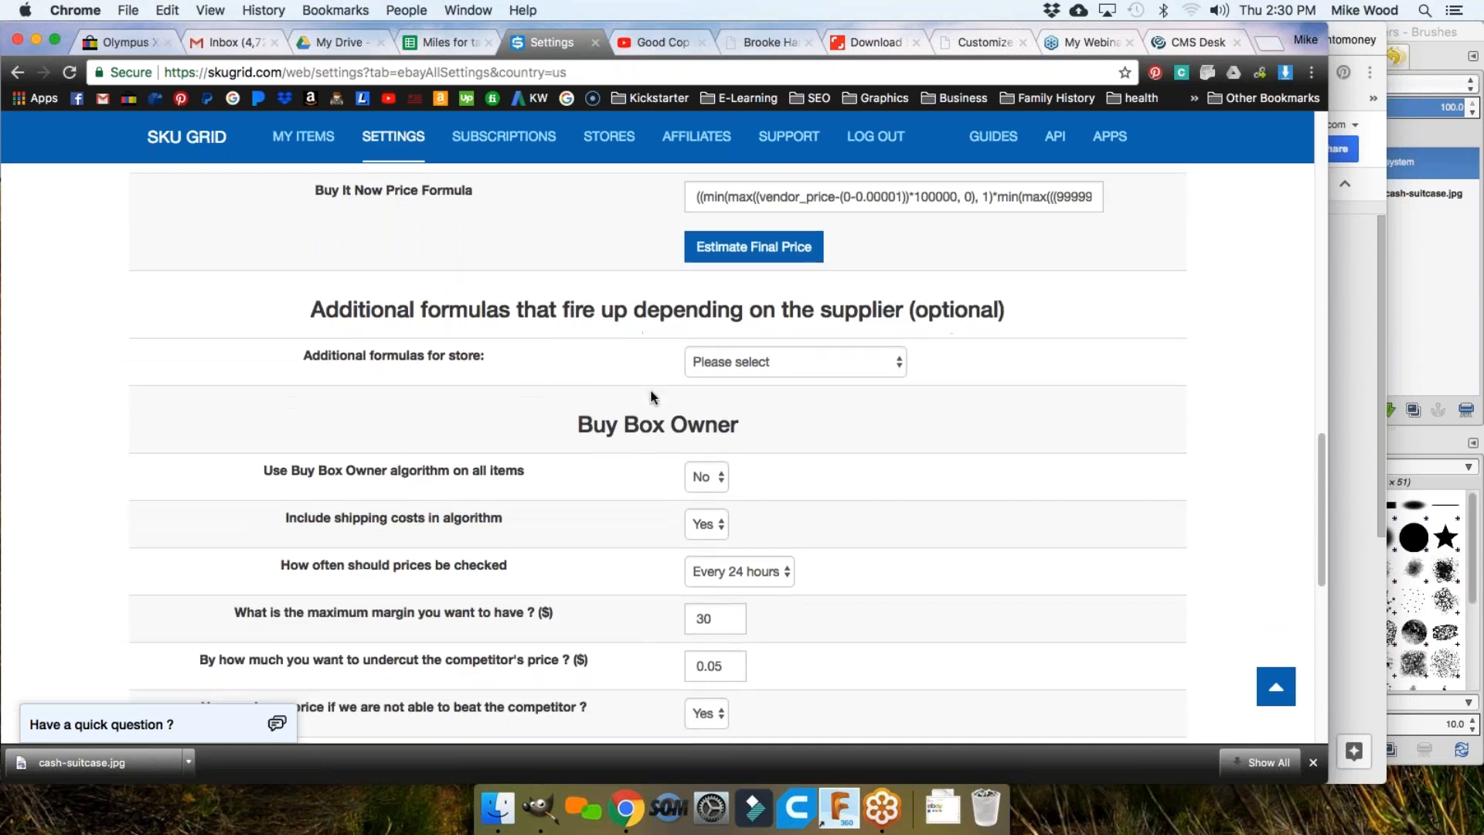
click(879, 349)
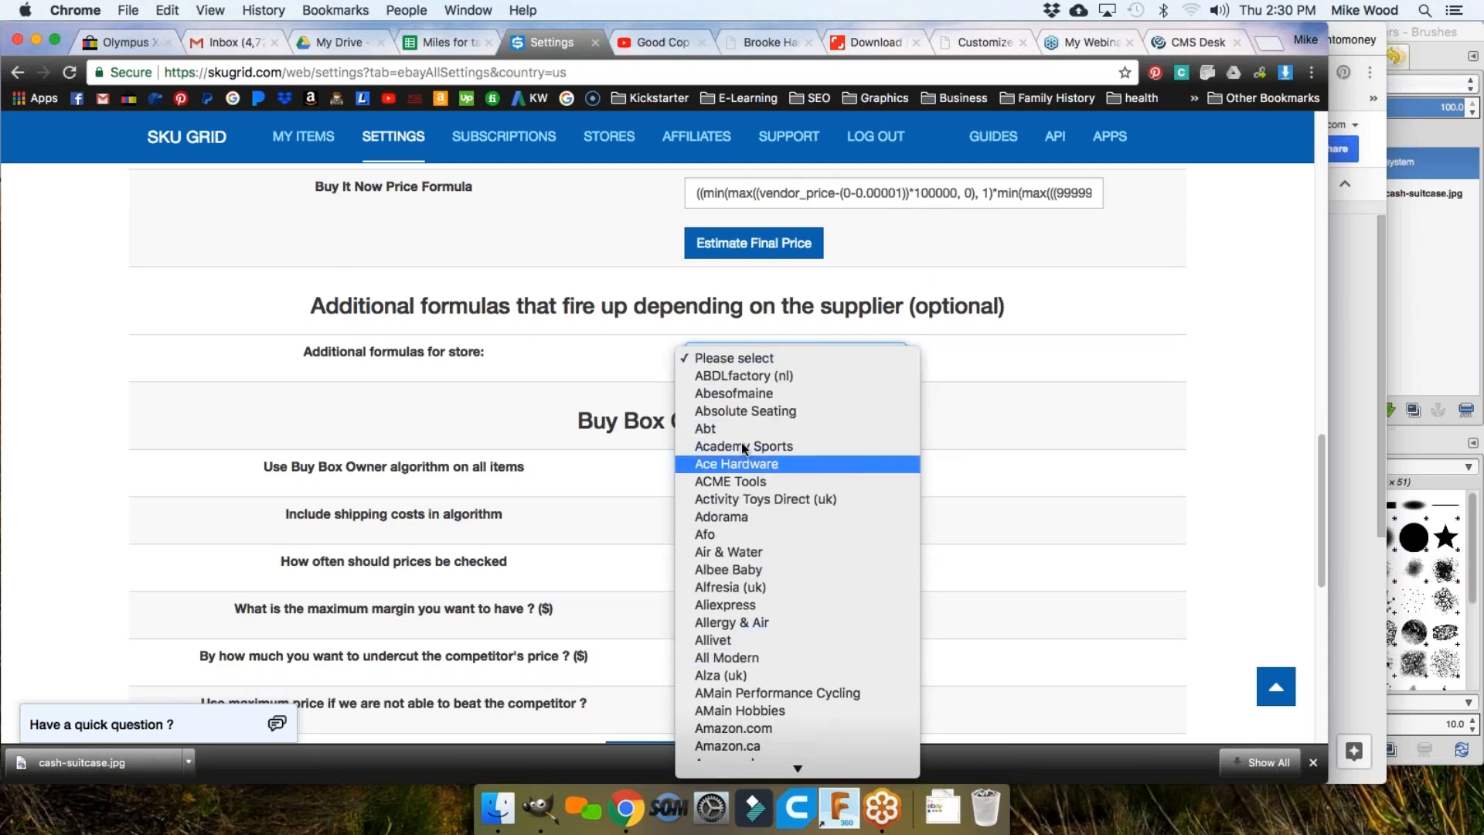
click(987, 363)
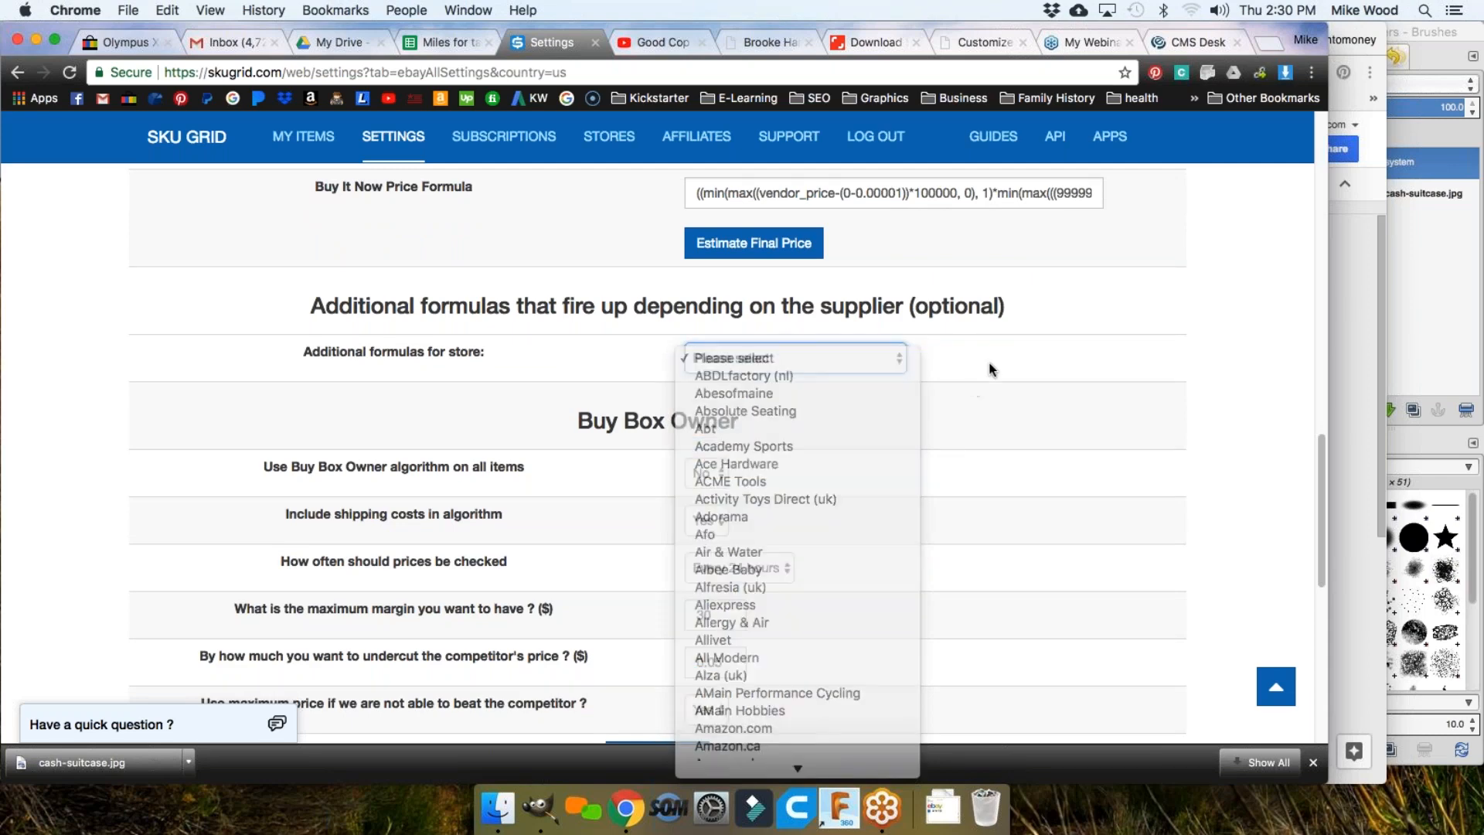
scroll(966, 360, down, 2)
click(989, 260)
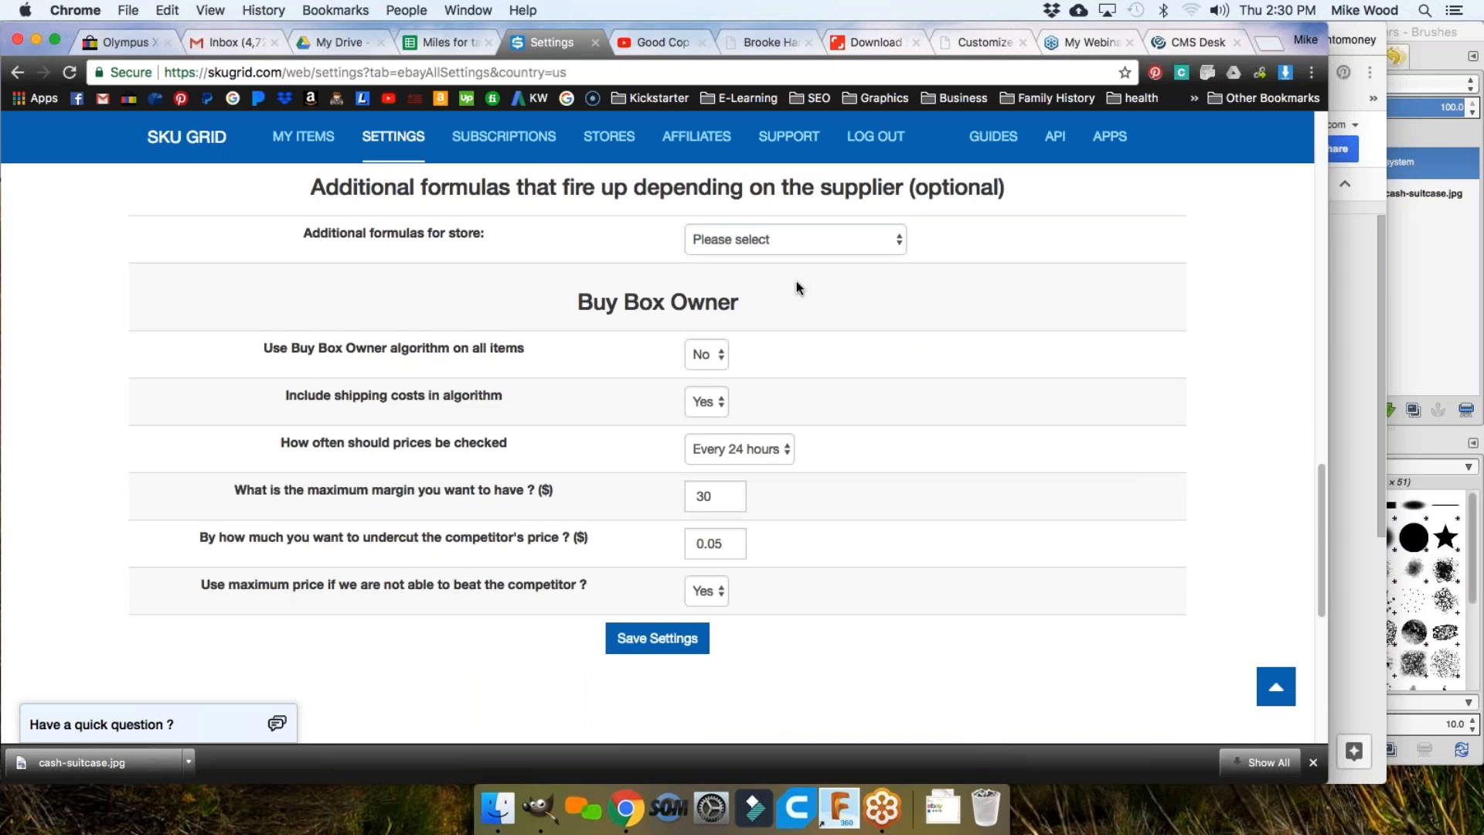
scroll(779, 352, down, 1)
scroll(603, 294, down, 2)
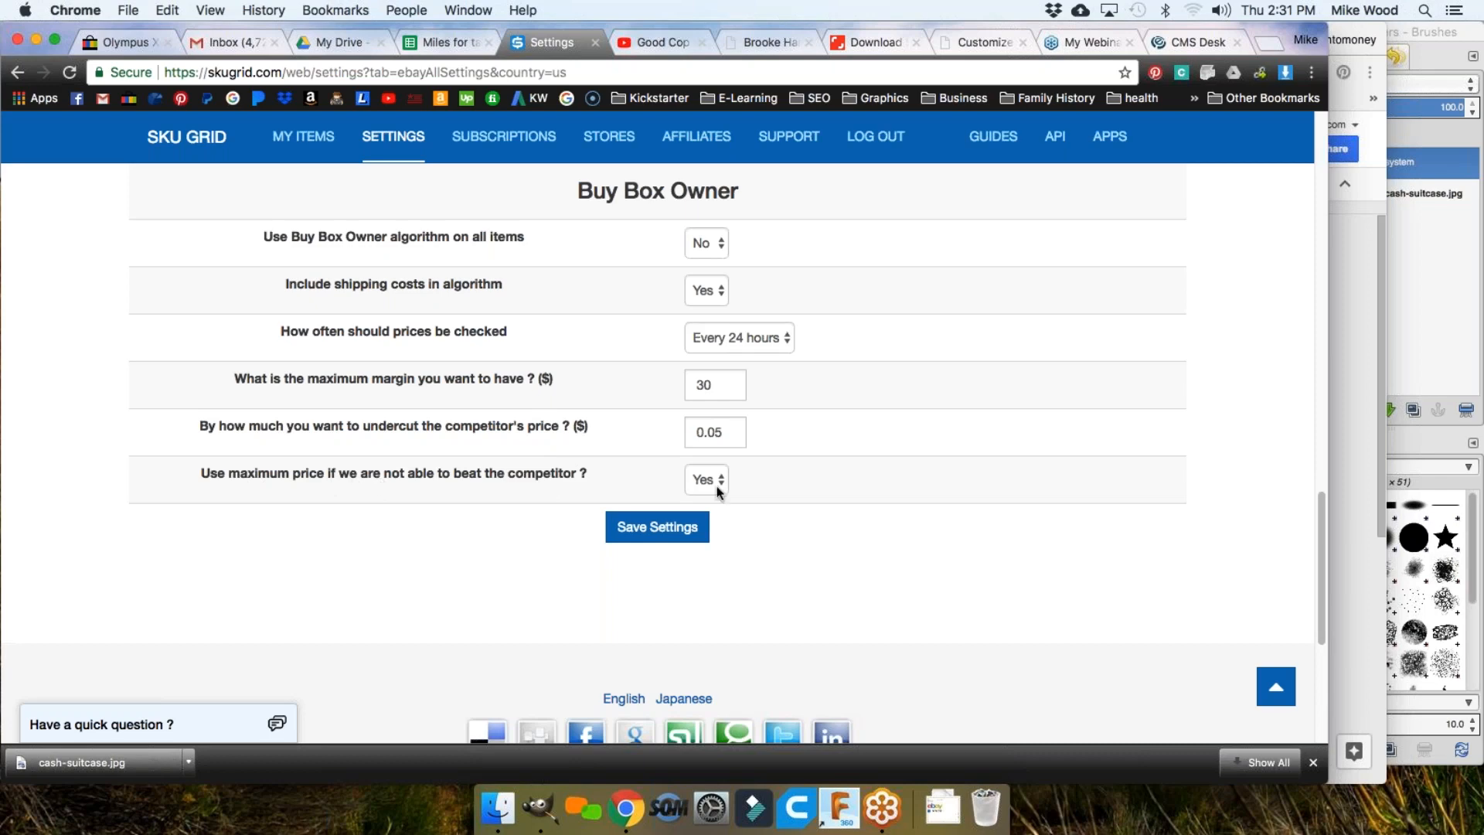
Step: Review the eBay US settings page and save it, confirming 'Settings were saved'
scroll(664, 400, up, 1)
scroll(664, 405, up, 5)
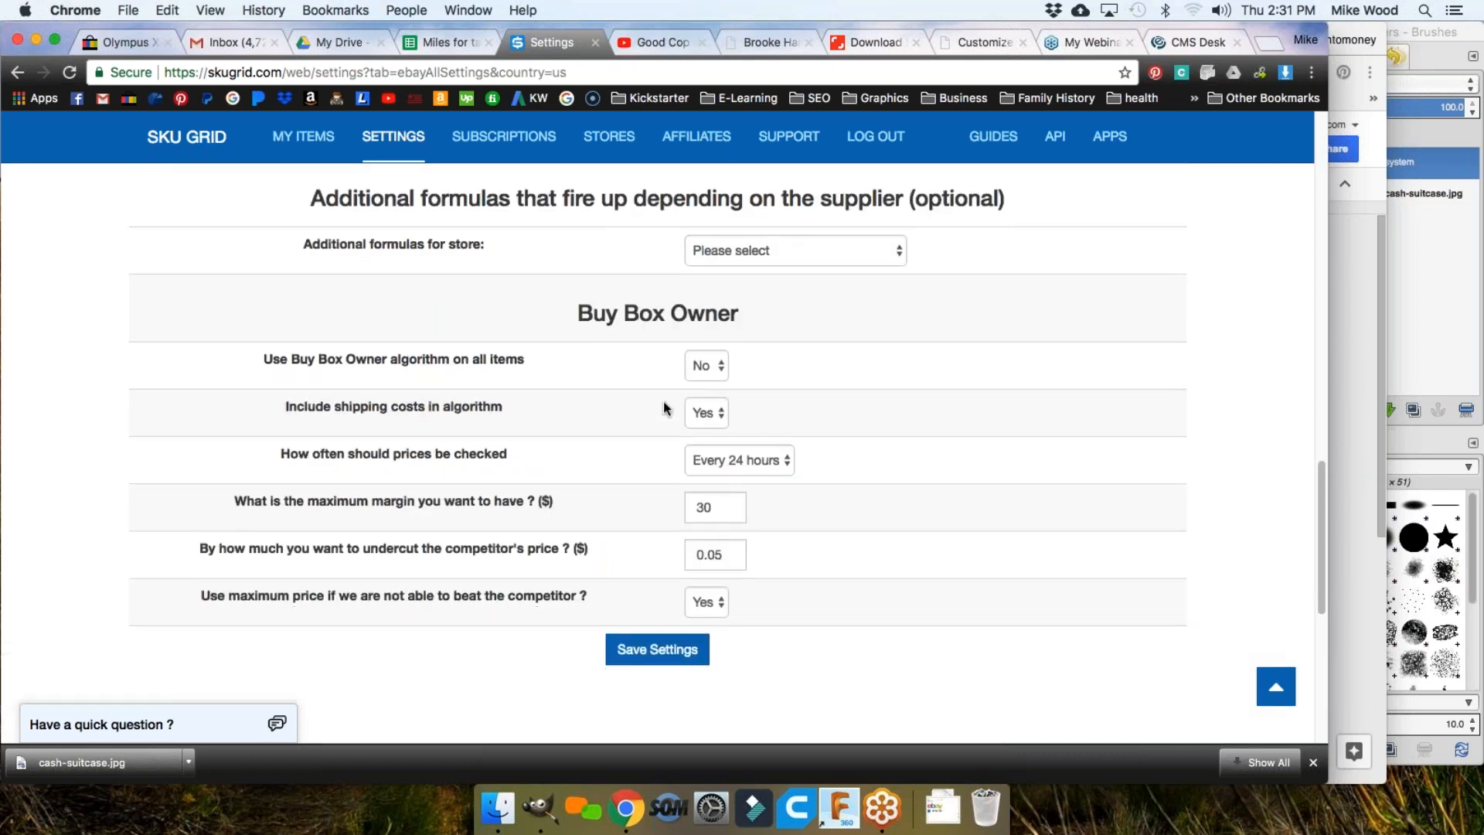
scroll(664, 406, down, 5)
scroll(663, 406, up, 6)
scroll(626, 496, up, 10)
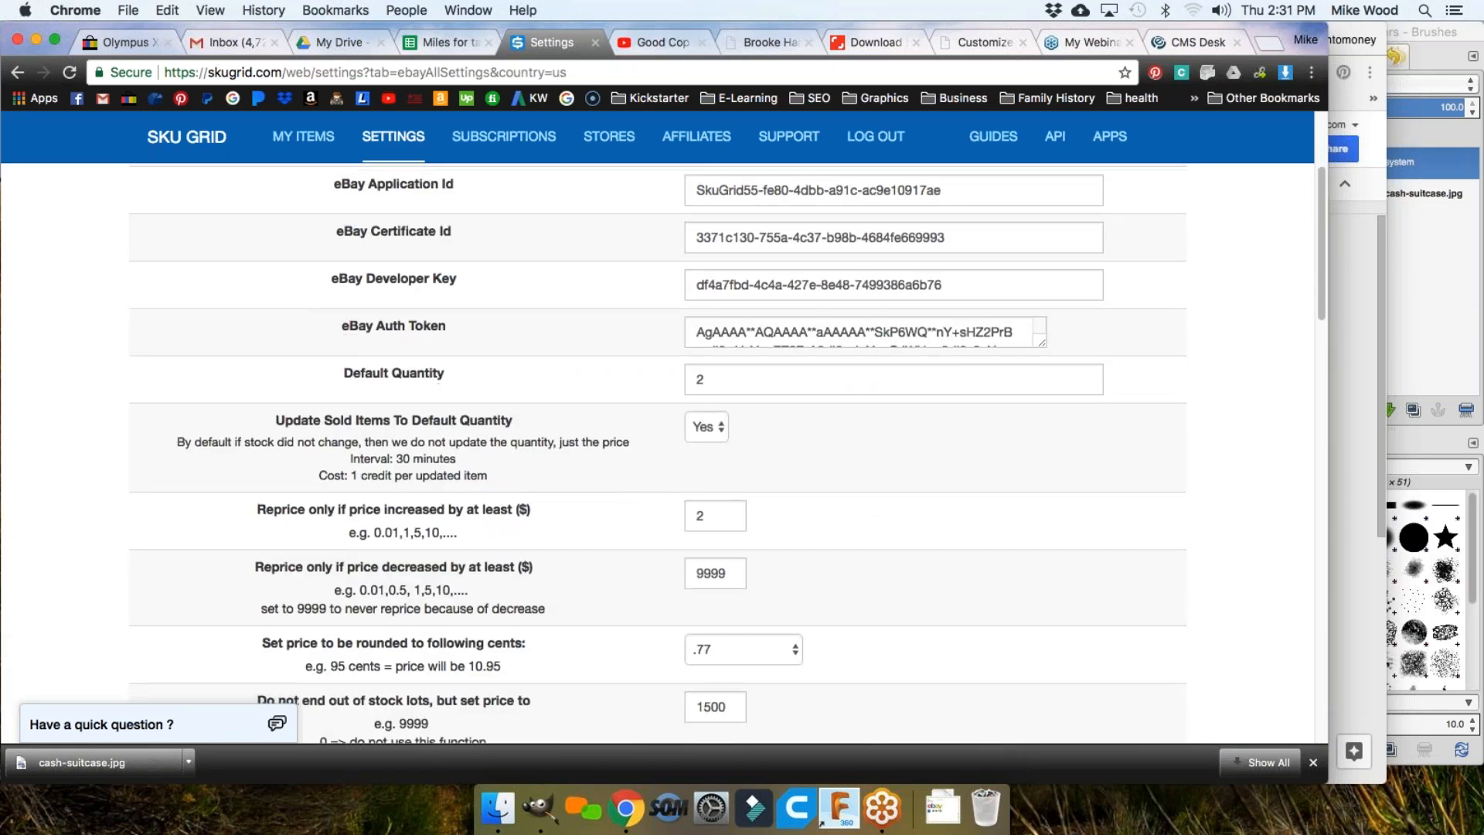
scroll(795, 537, down, 8)
scroll(590, 503, down, 12)
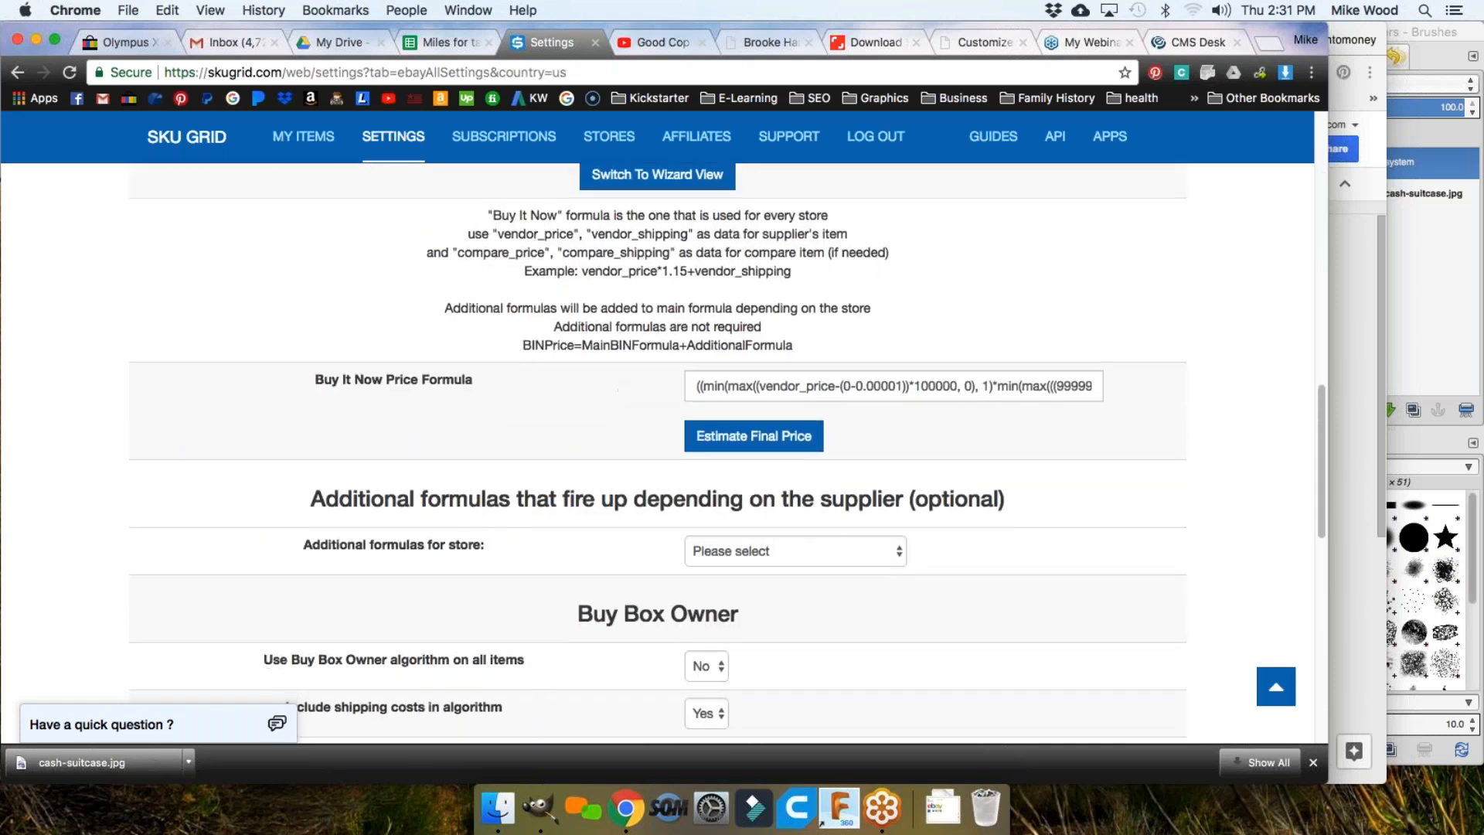
click(655, 360)
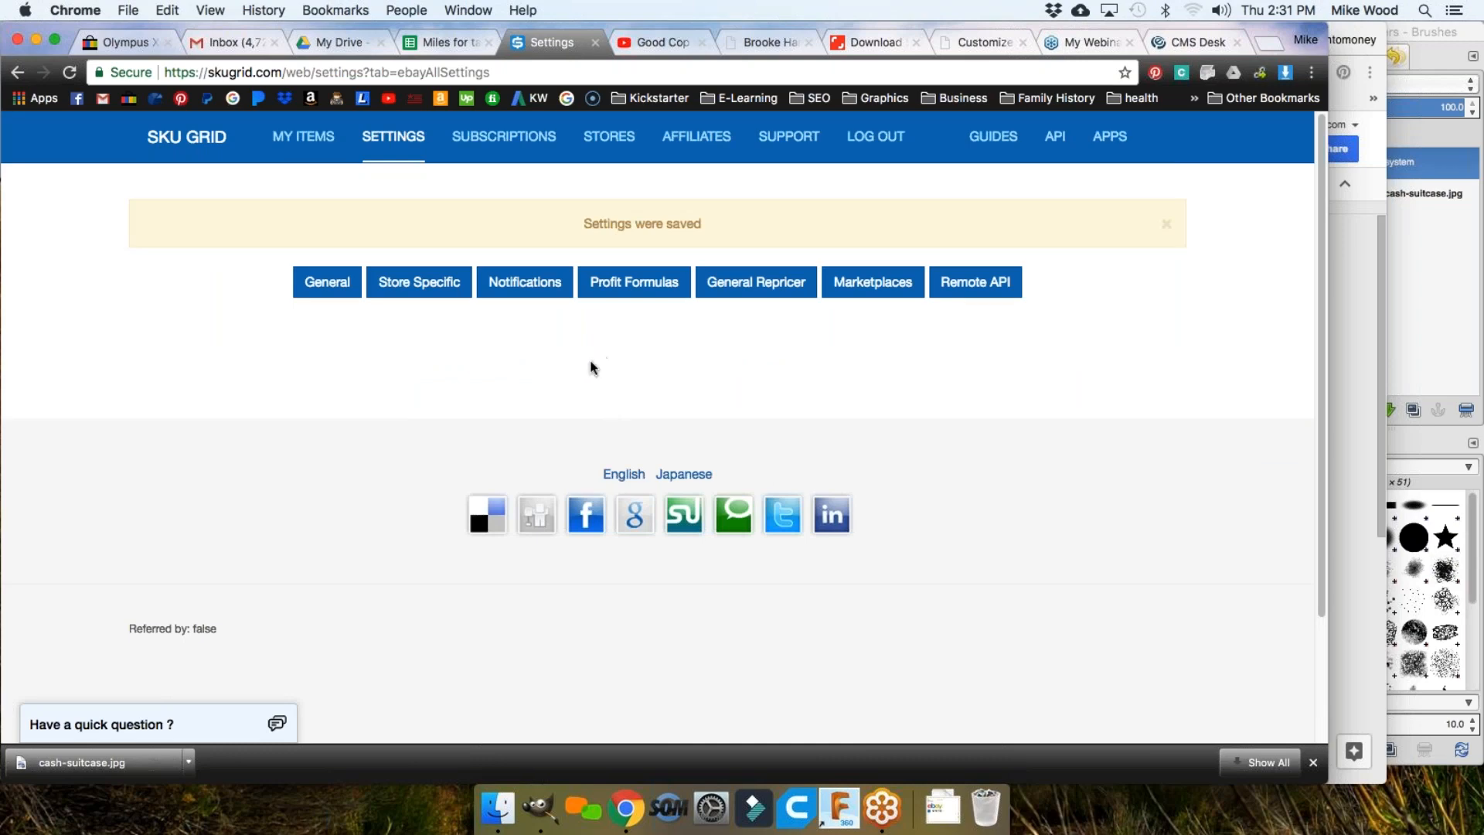
Step: Review the three tracked items and remaining credits in My Items, then go to the Olympus listing
click(307, 143)
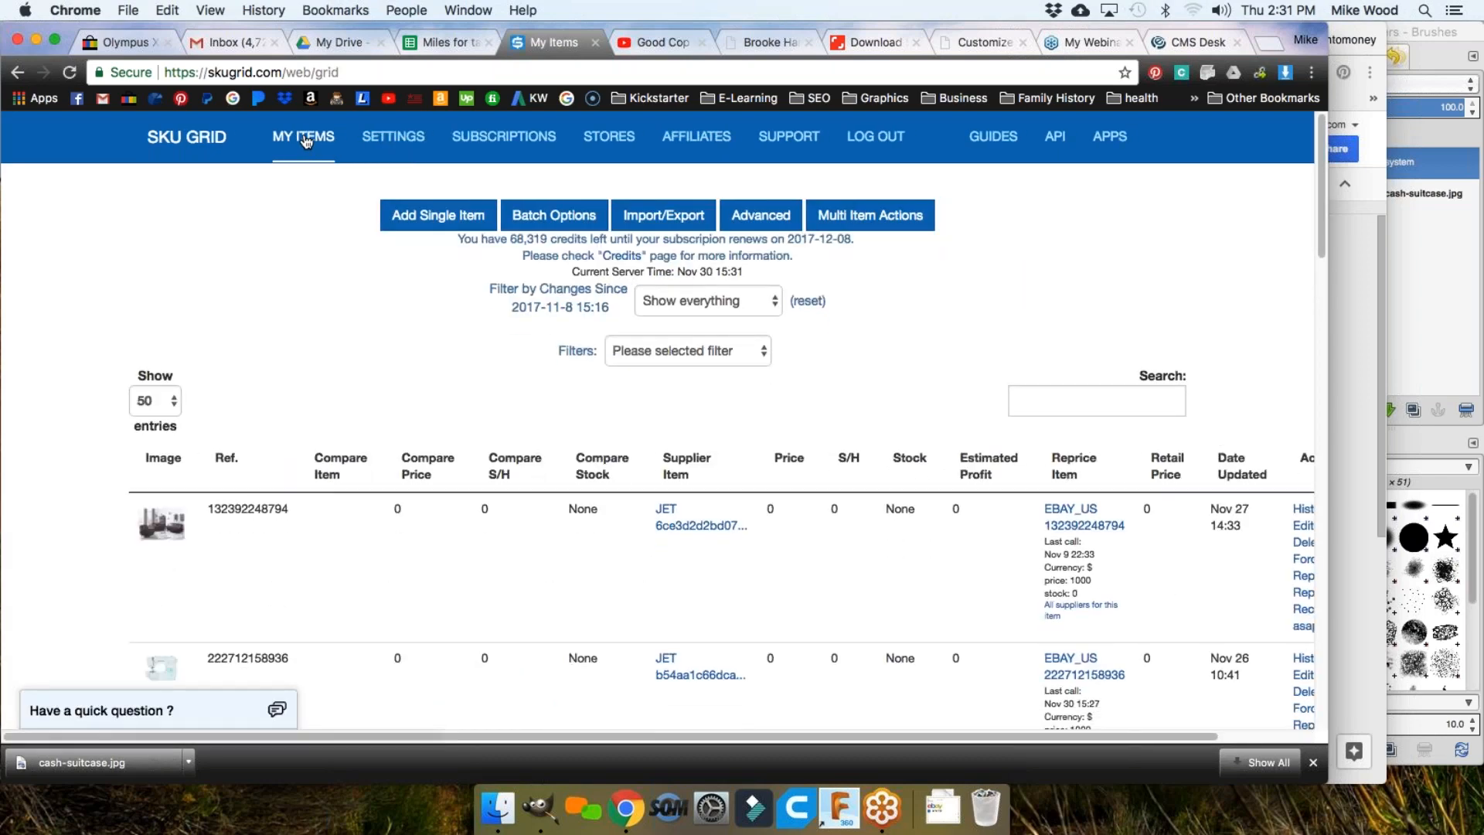
drag(456, 239, 551, 239)
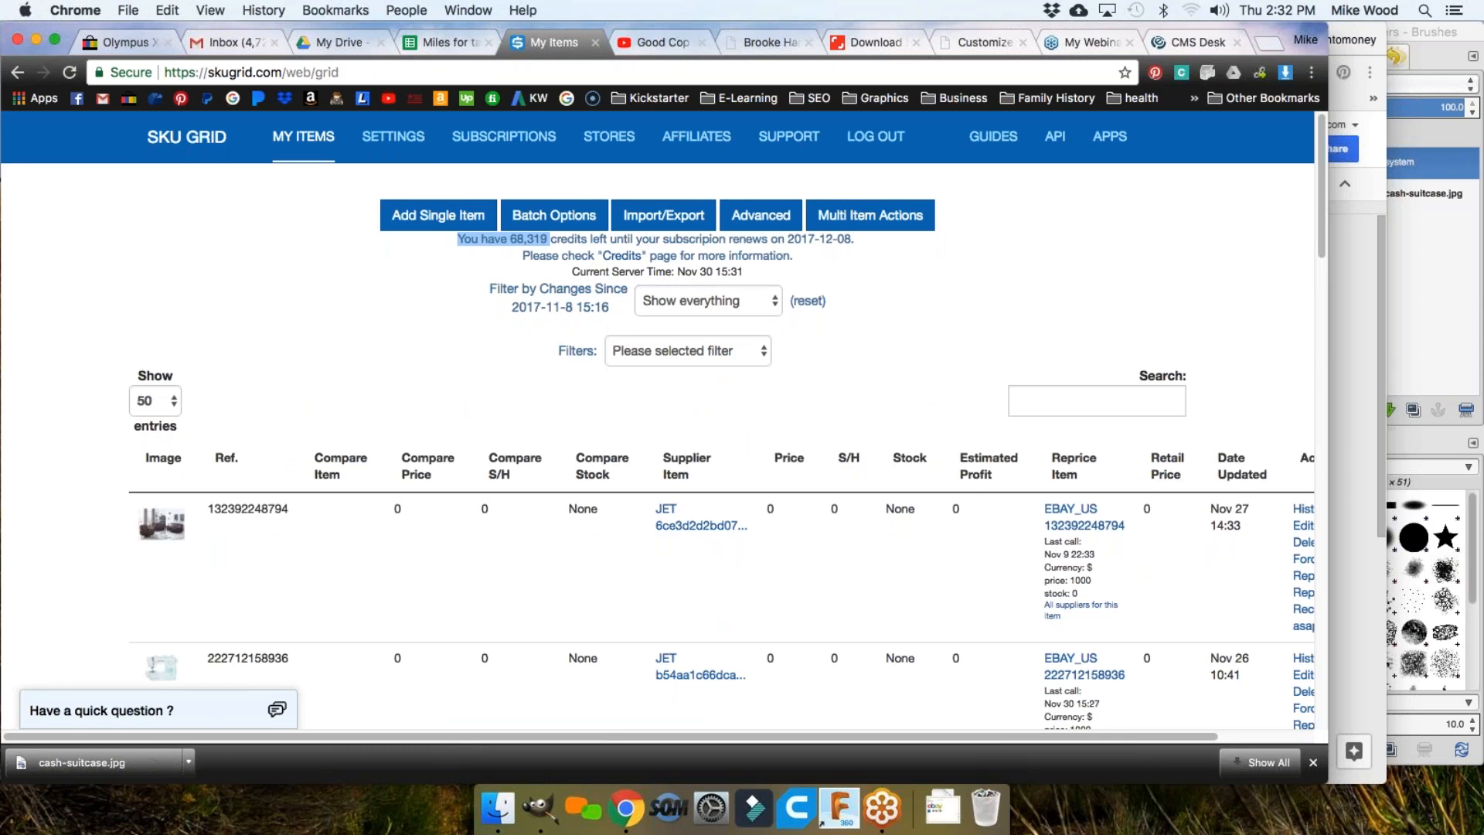
scroll(423, 380, down, 5)
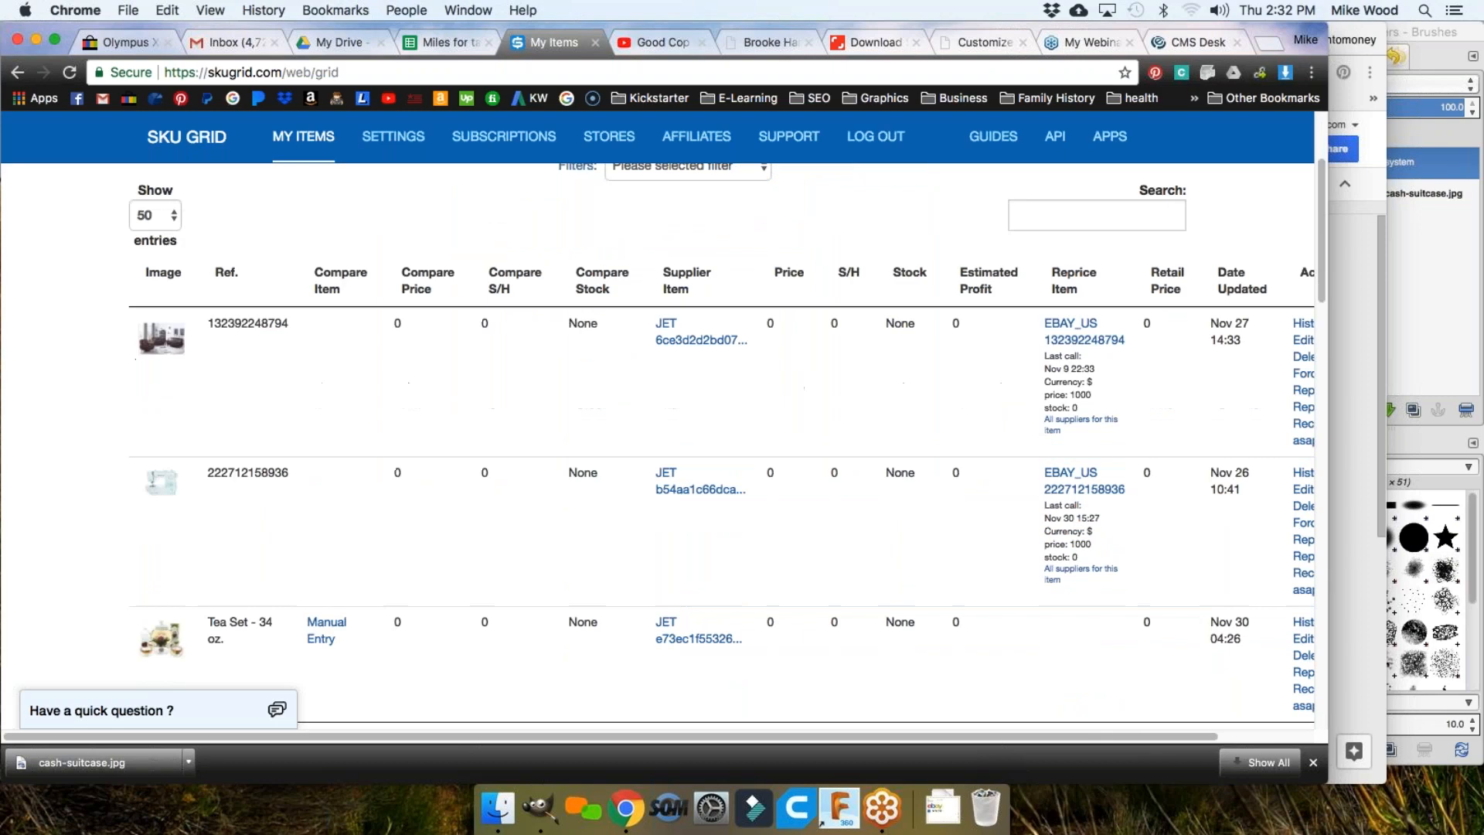
scroll(727, 445, down, 2)
scroll(721, 446, up, 2)
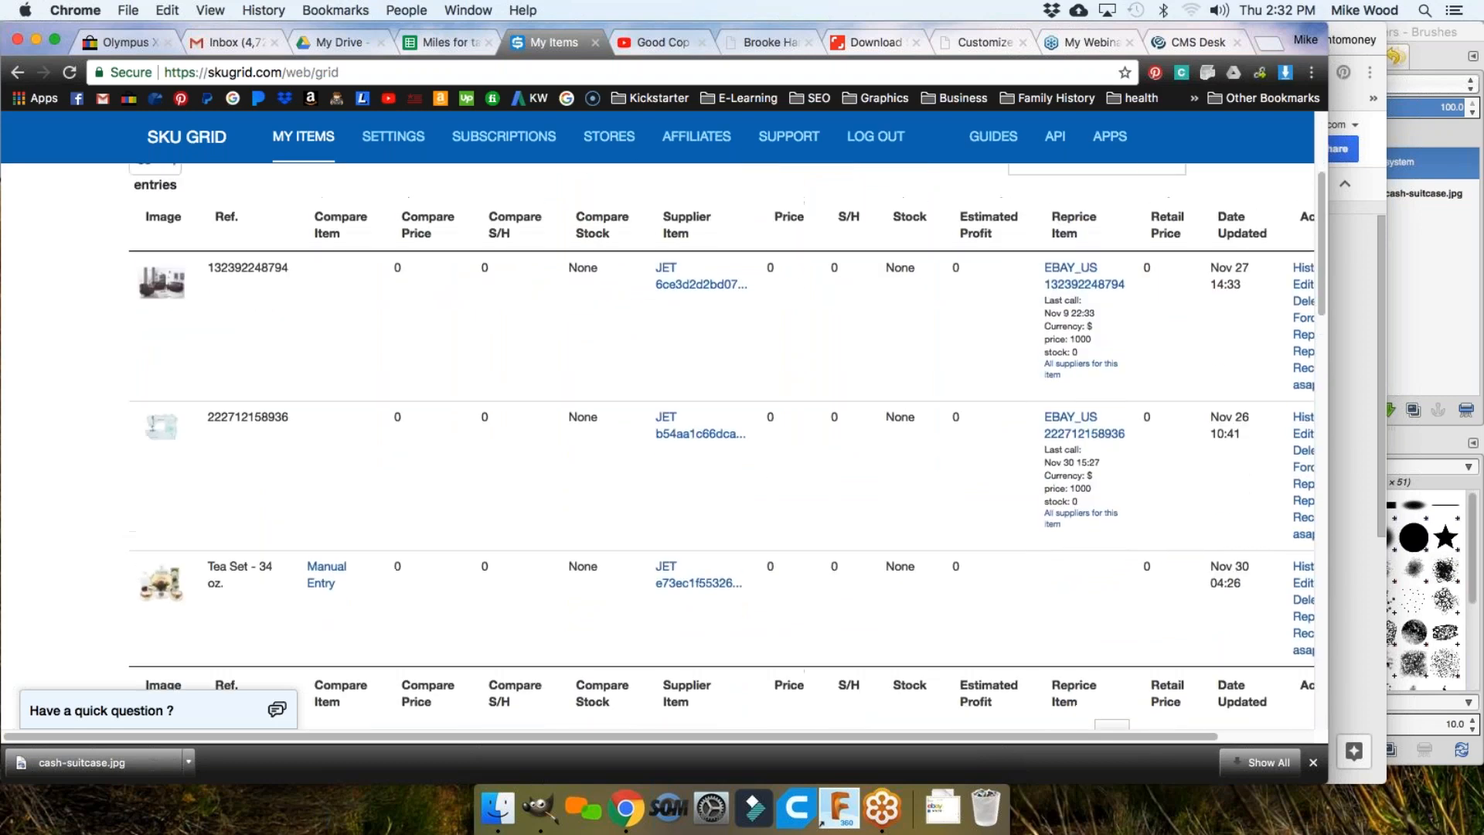
scroll(266, 368, down, 4)
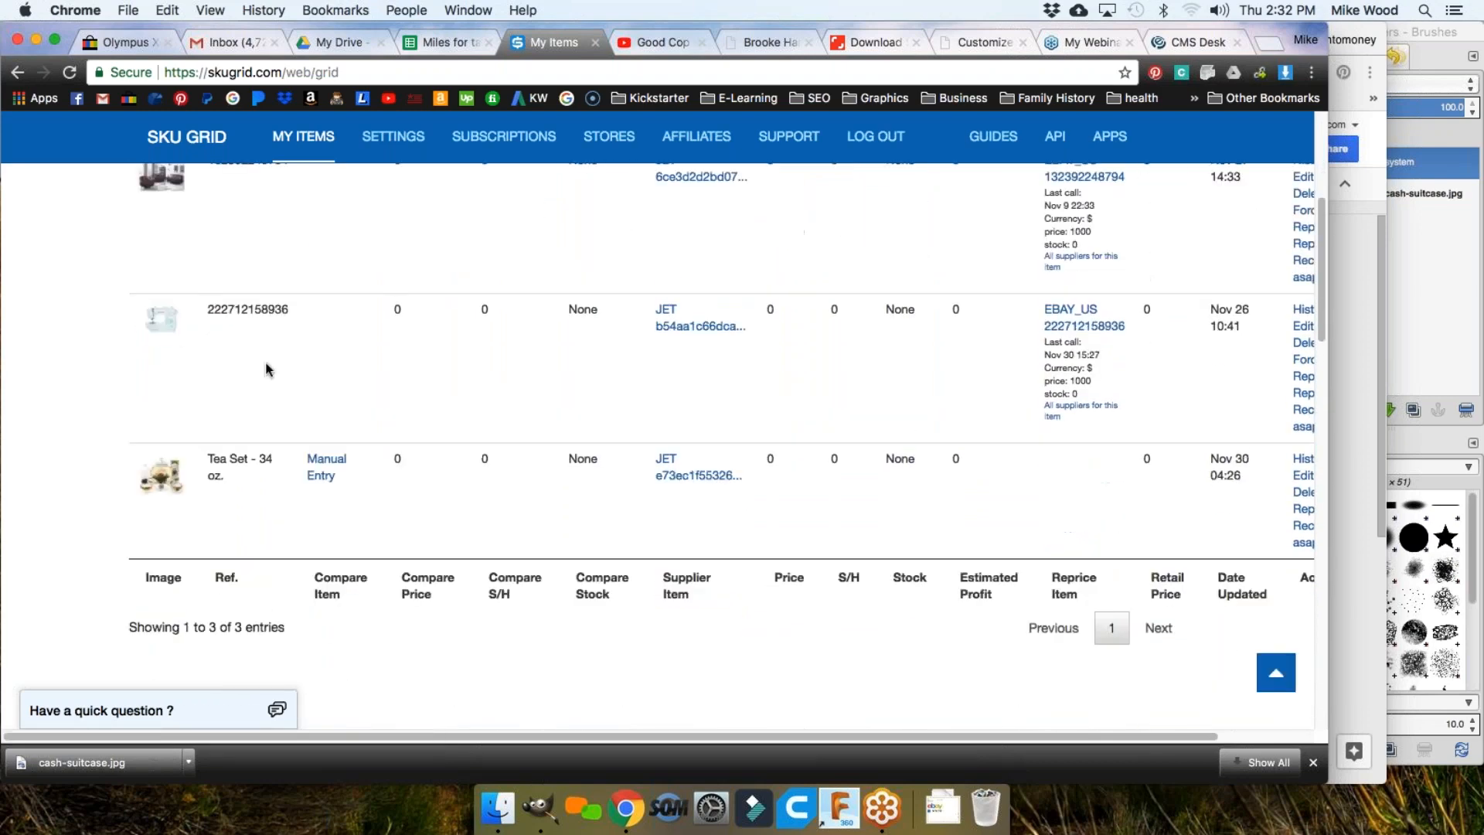
scroll(318, 381, up, 5)
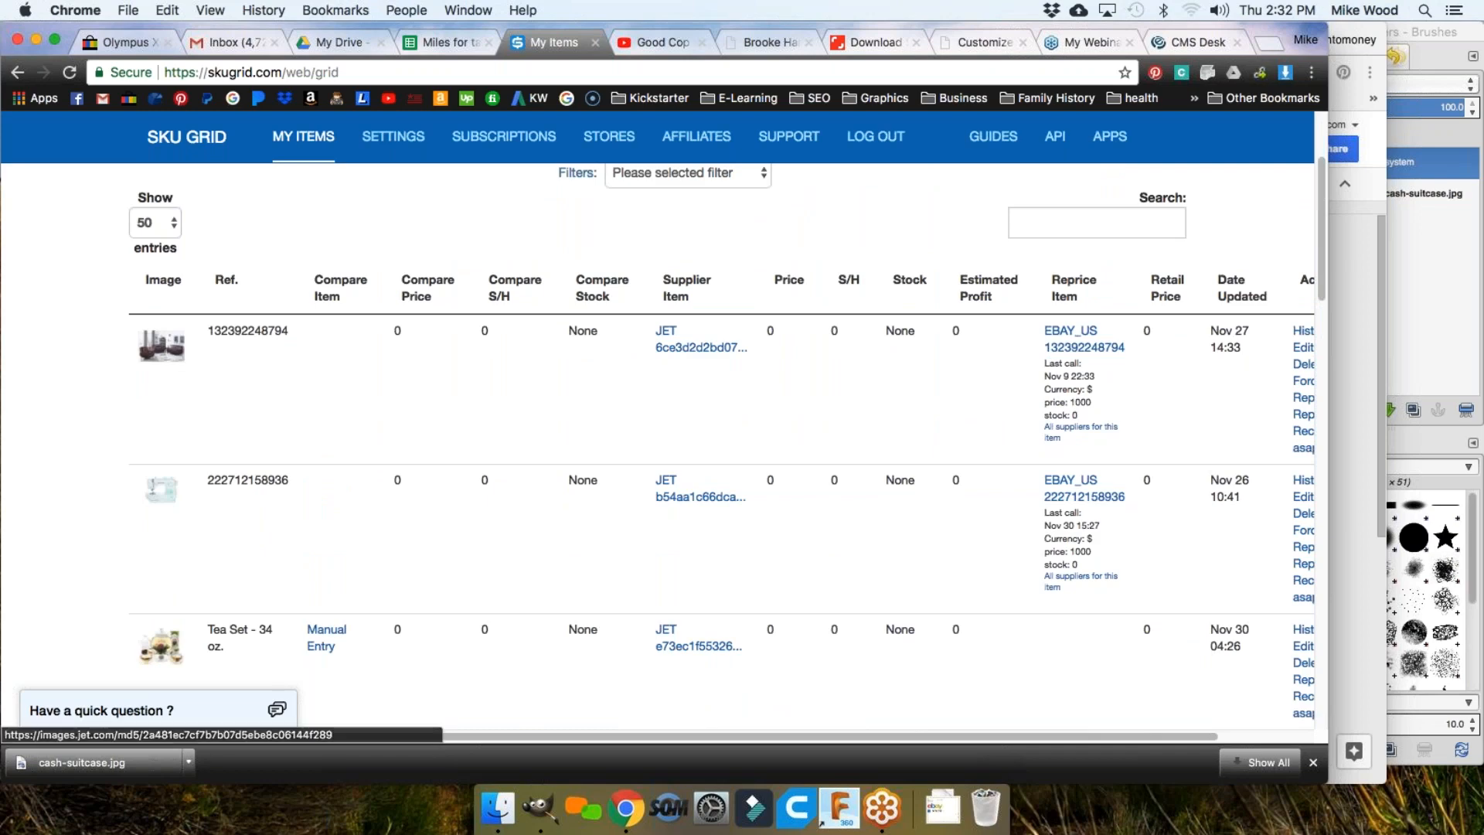
click(118, 44)
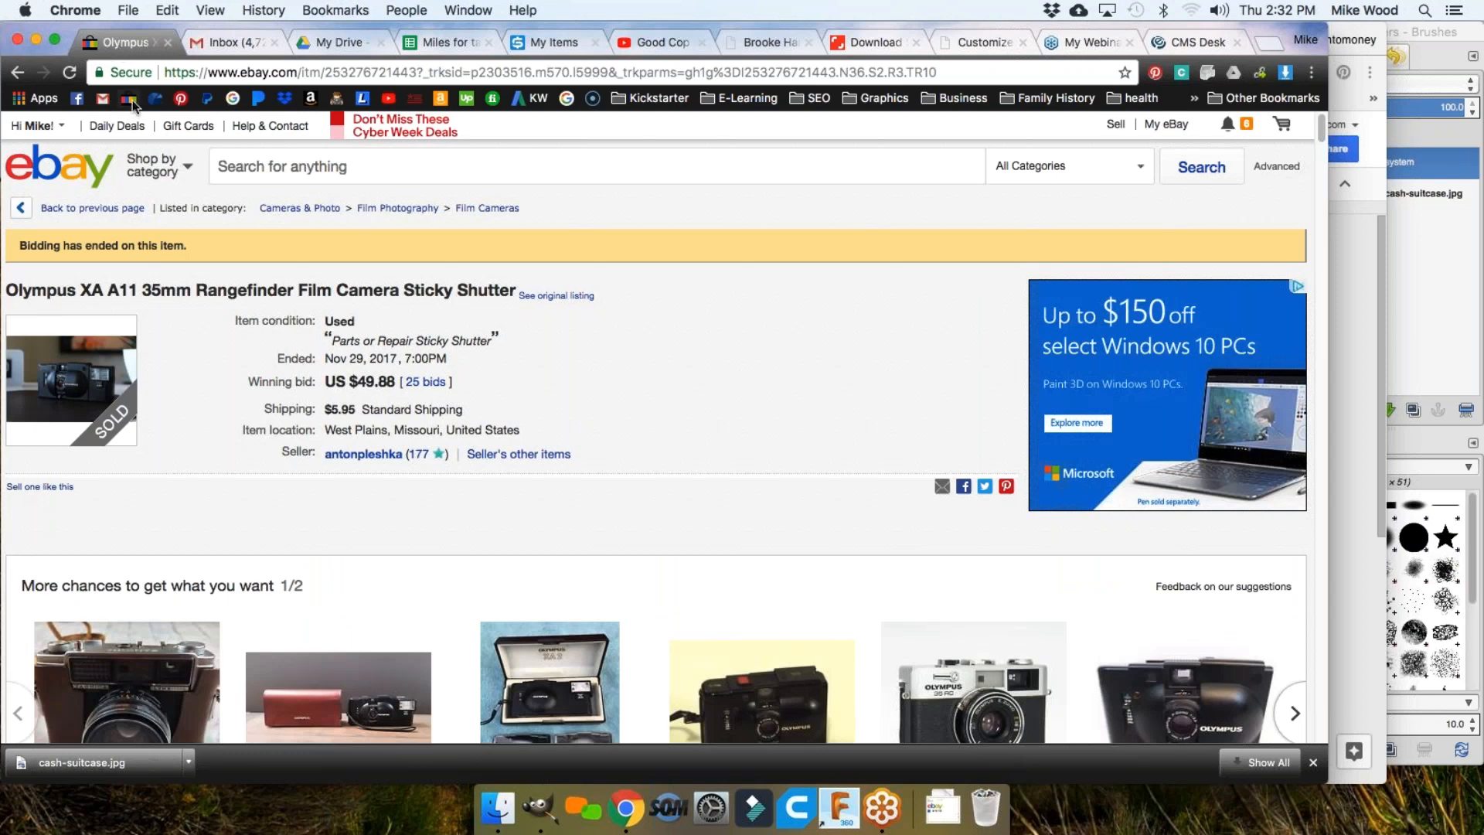
Step: Sign in to eBay Seller Hub and open Listings > Active, showing 97 listings
click(130, 100)
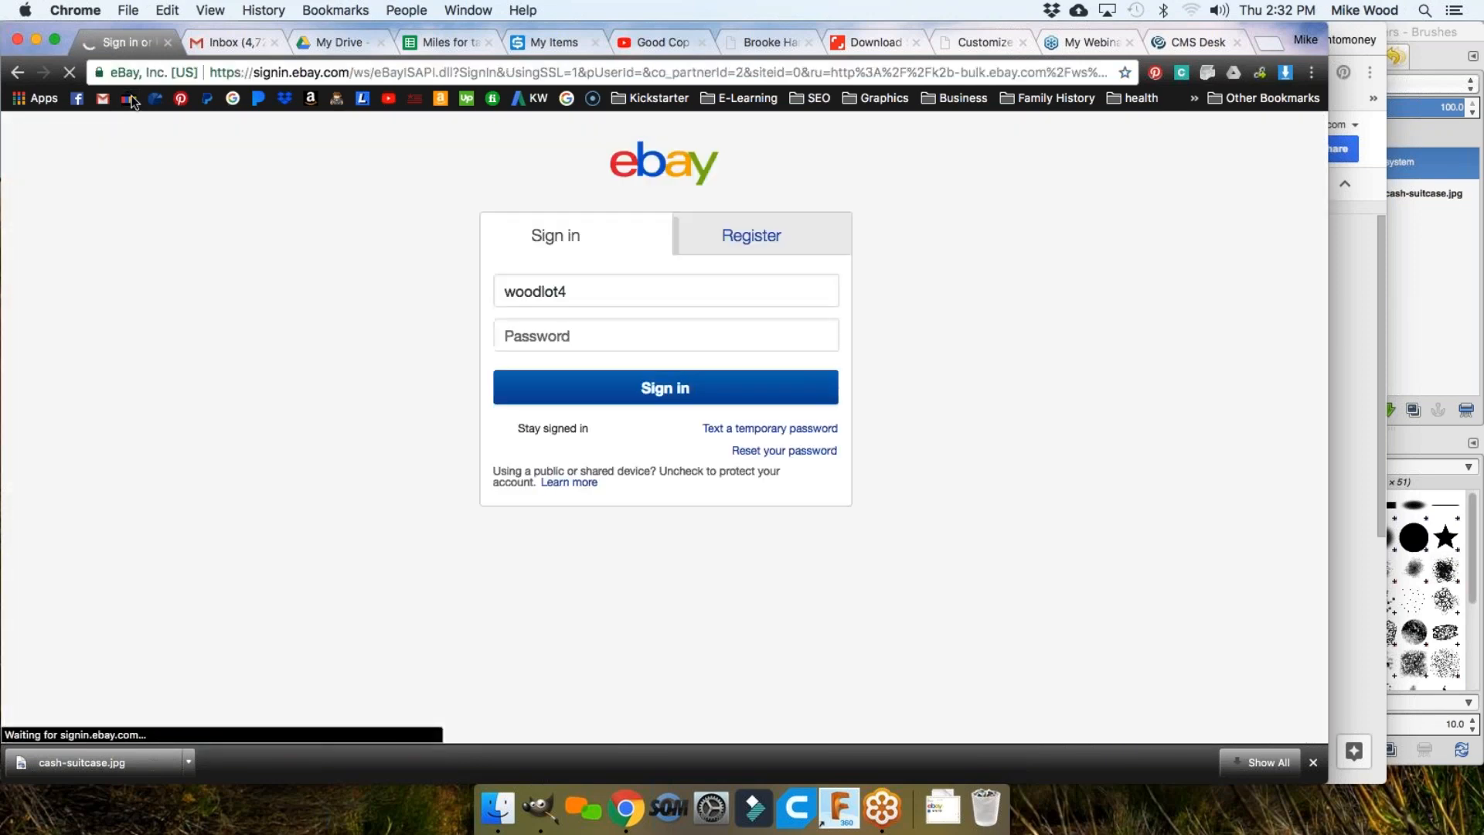
key(Return)
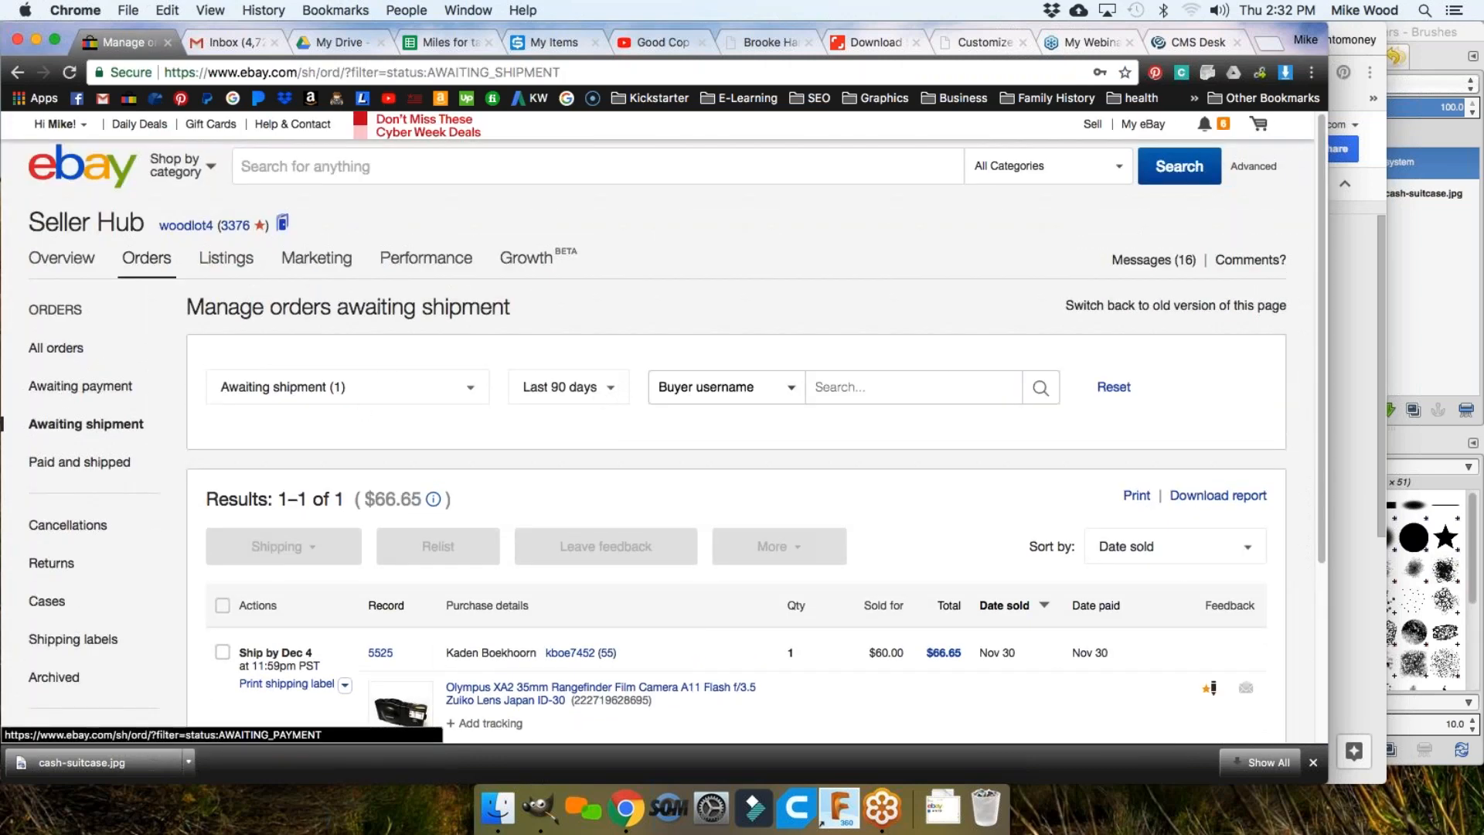
mouse_move(219, 265)
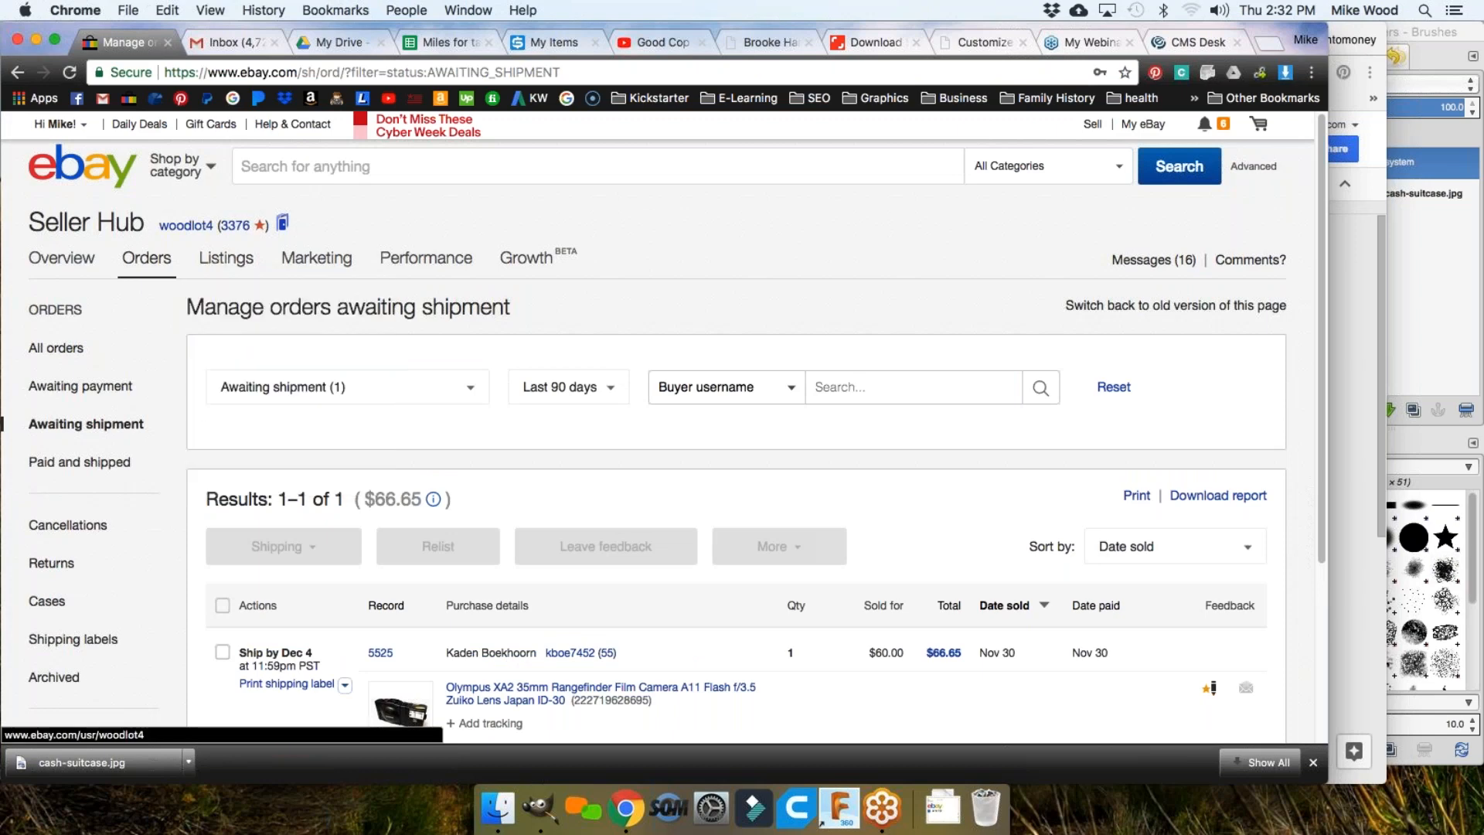
drag(32, 222, 145, 226)
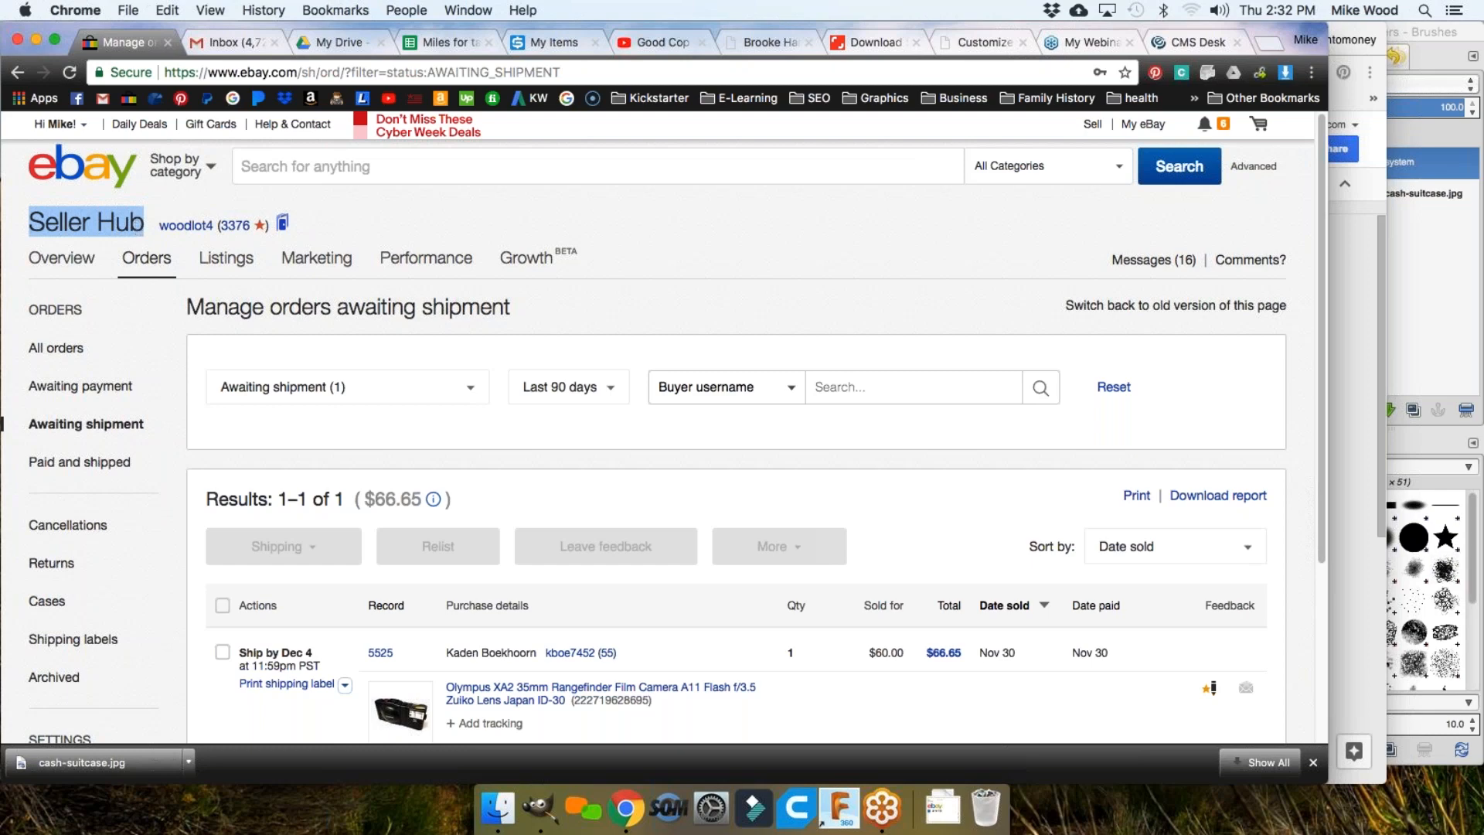
mouse_move(226, 260)
click(219, 357)
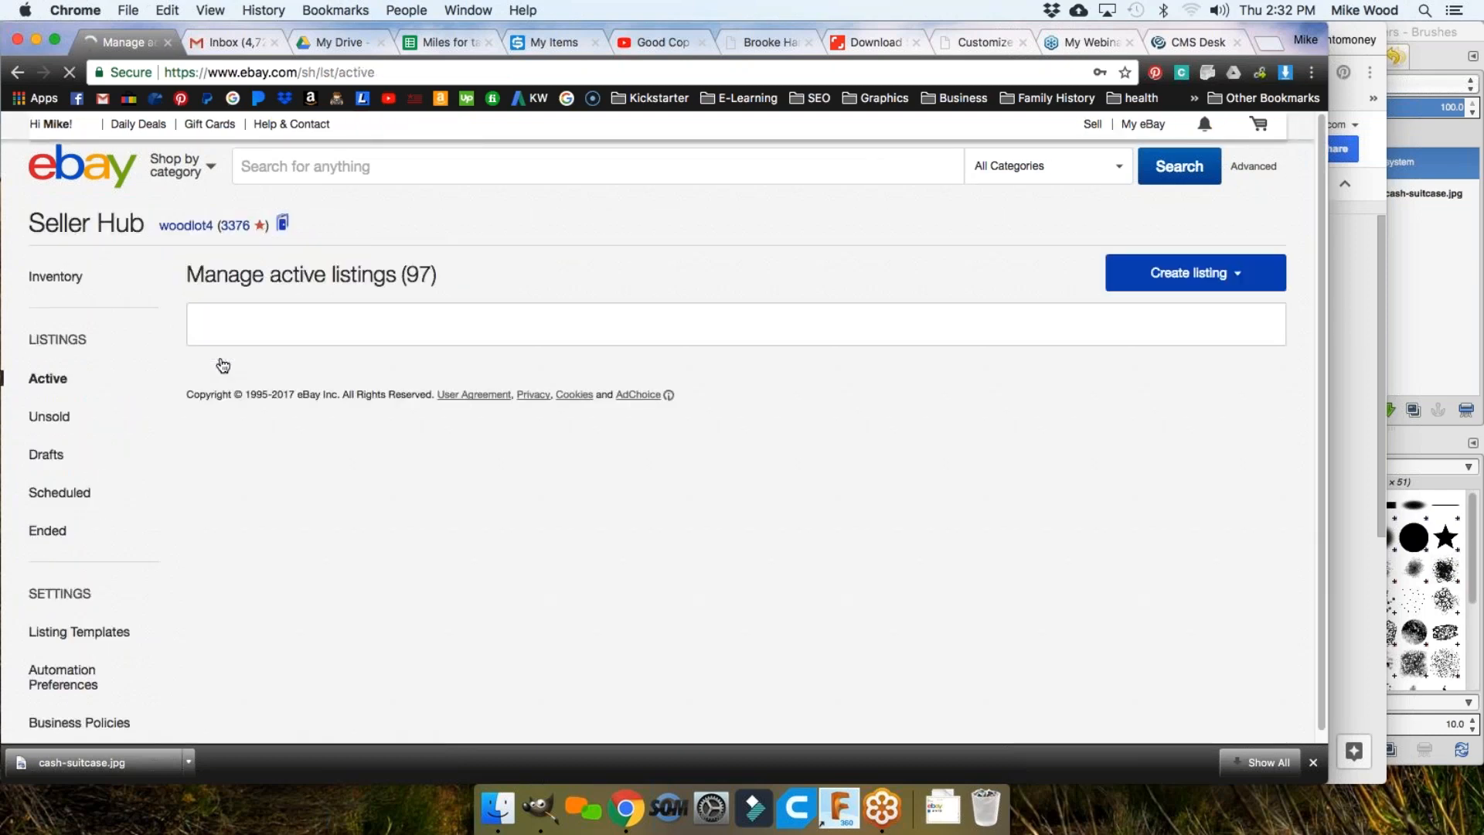
Step: Open the Lot of 18 OtterBox BlackBerry Storm cases listing from active listings
scroll(223, 365, down, 5)
scroll(223, 365, down, 3)
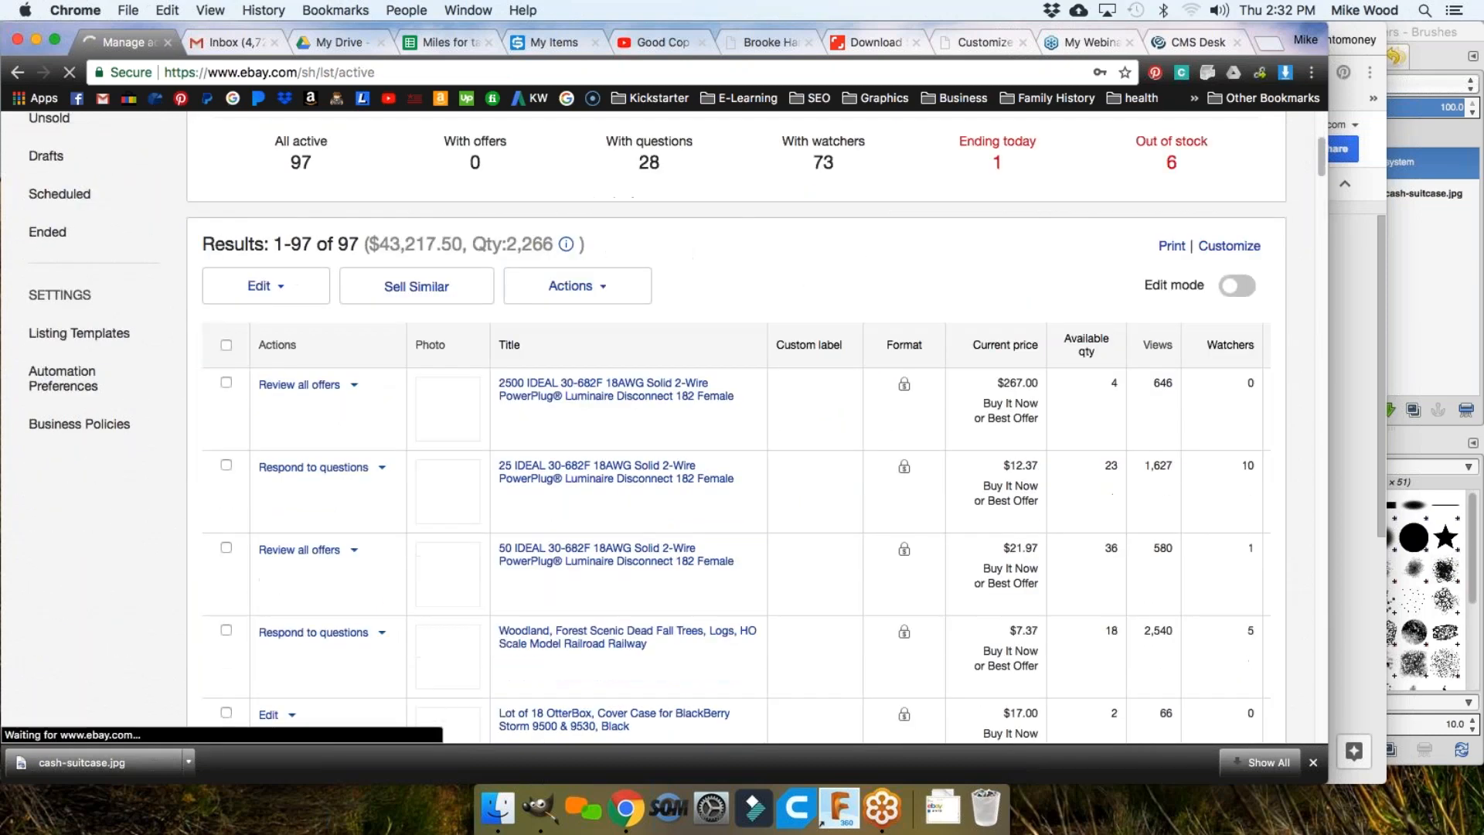
scroll(218, 352, down, 3)
scroll(218, 346, down, 3)
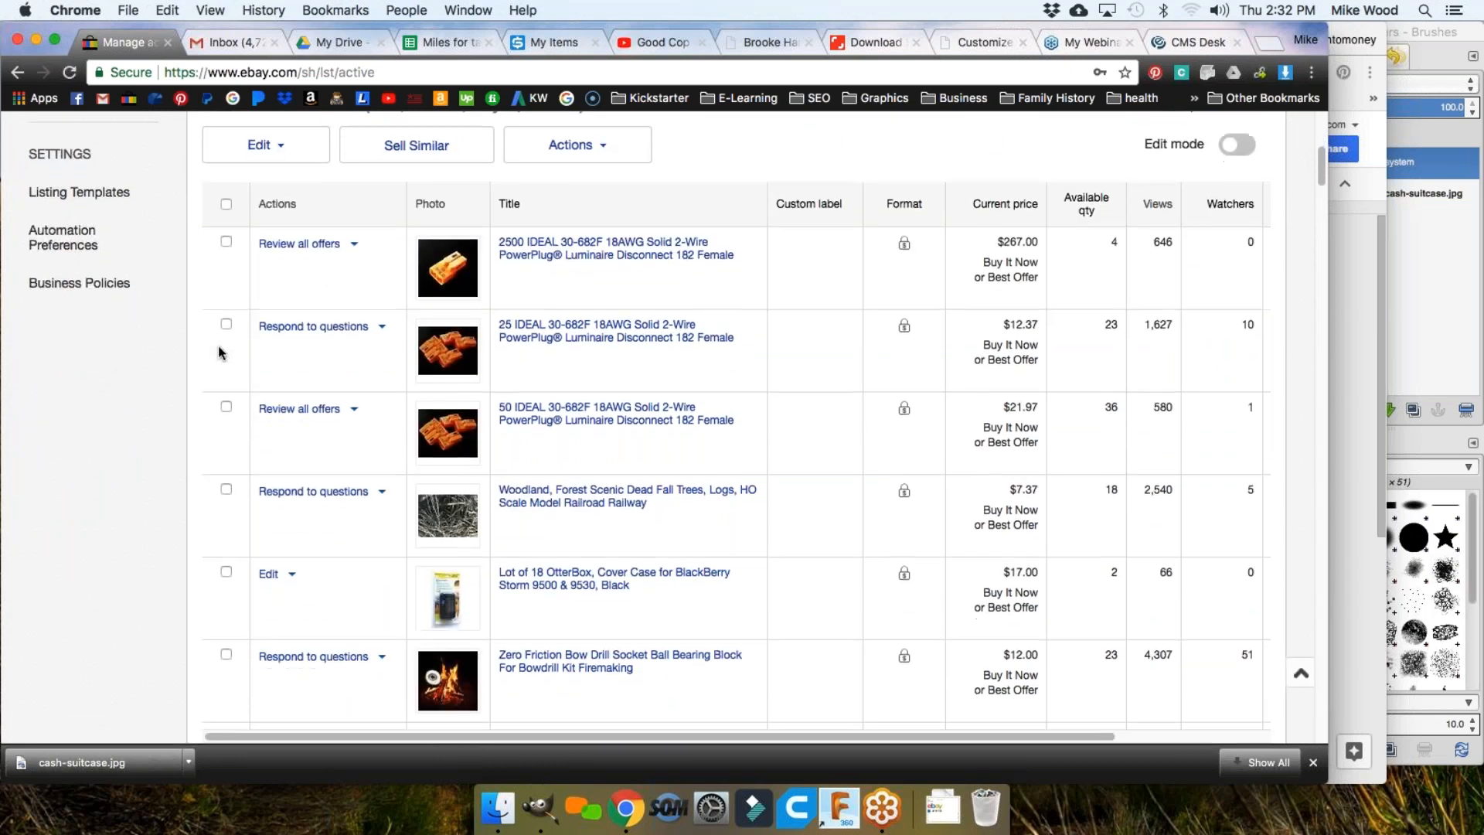
click(547, 410)
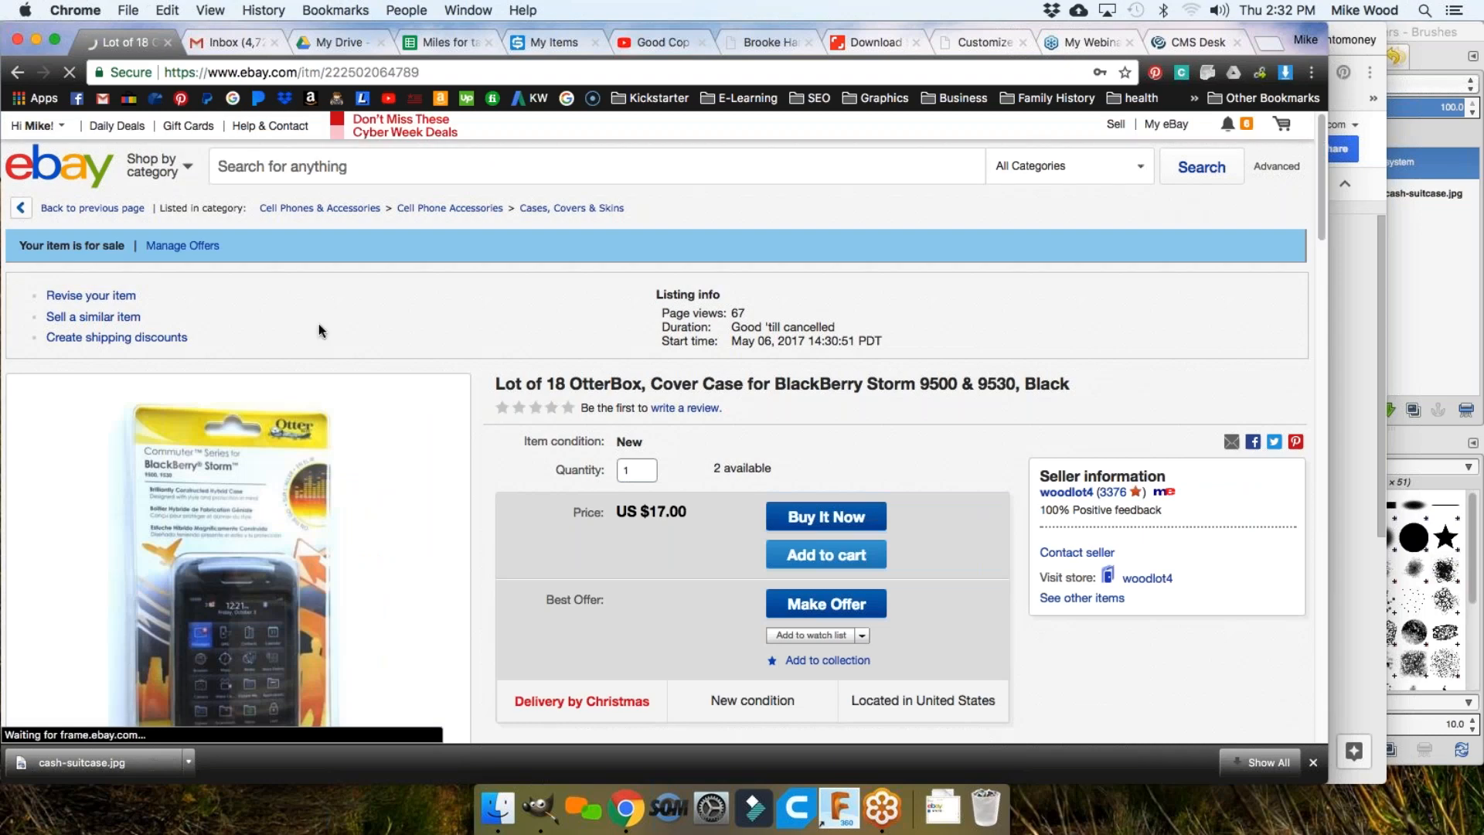
Step: Copy the OtterBox listing's web address from the address bar
click(282, 74)
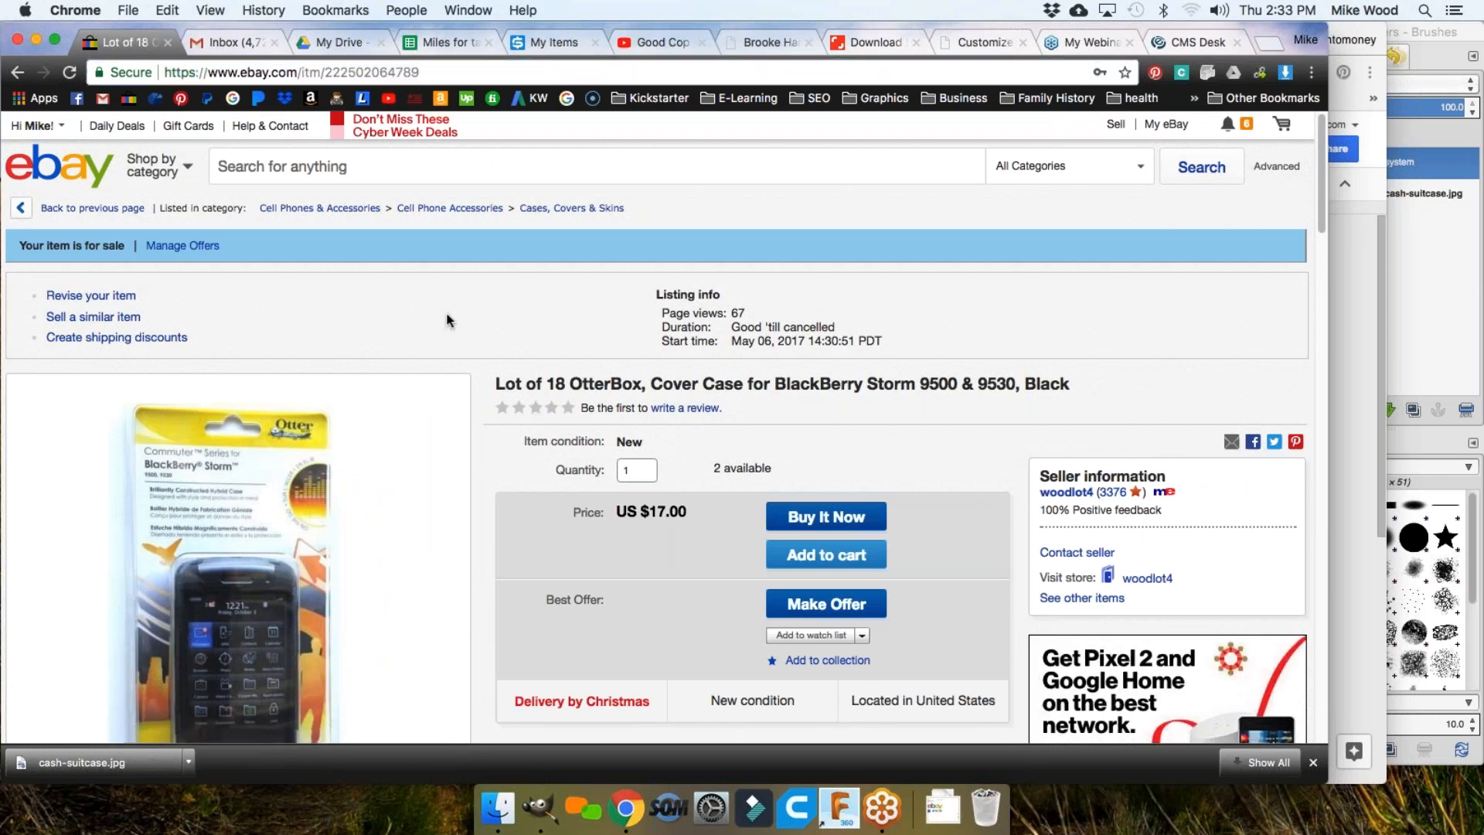
right_click(306, 73)
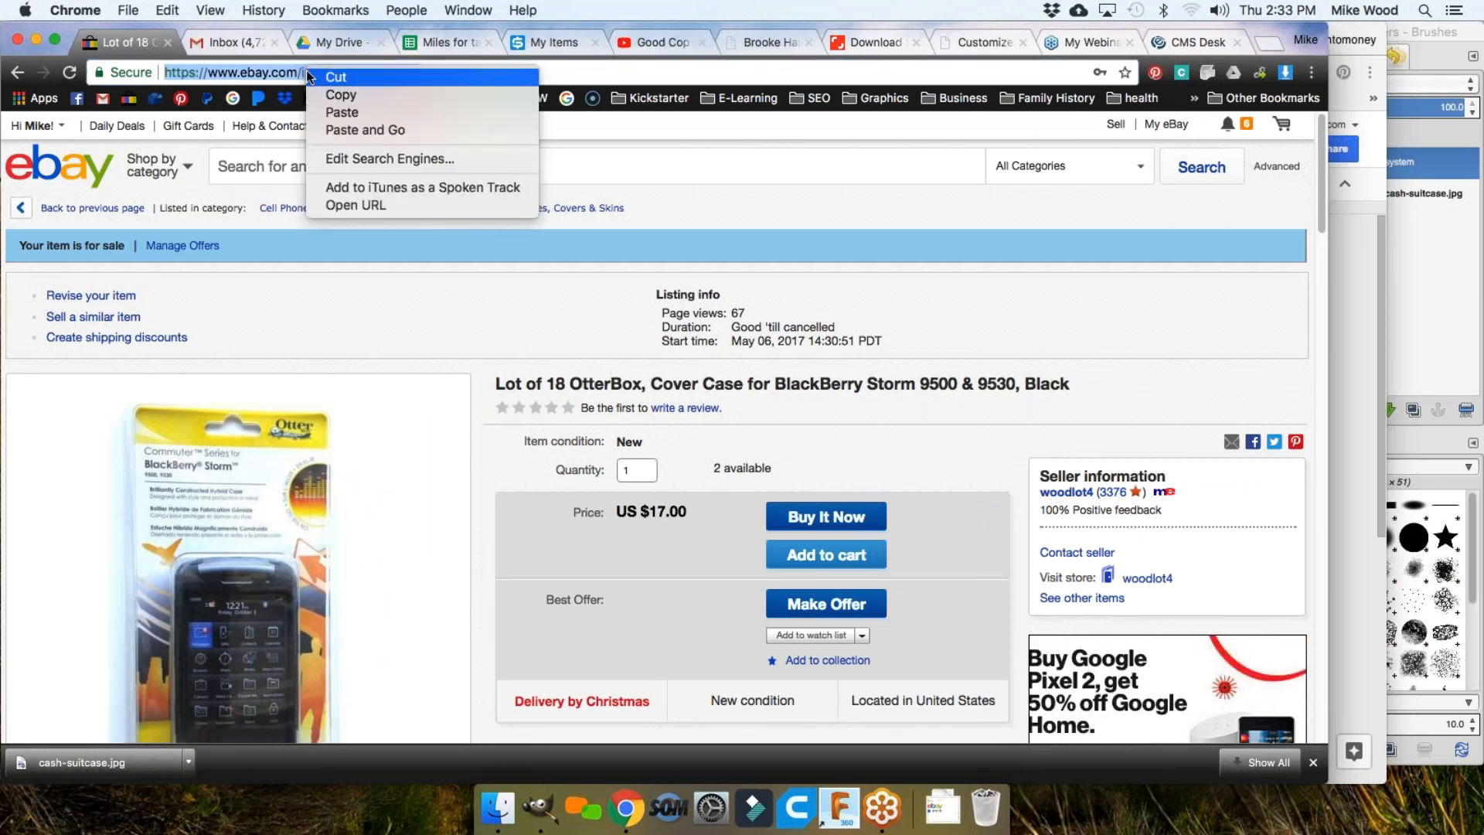
click(364, 99)
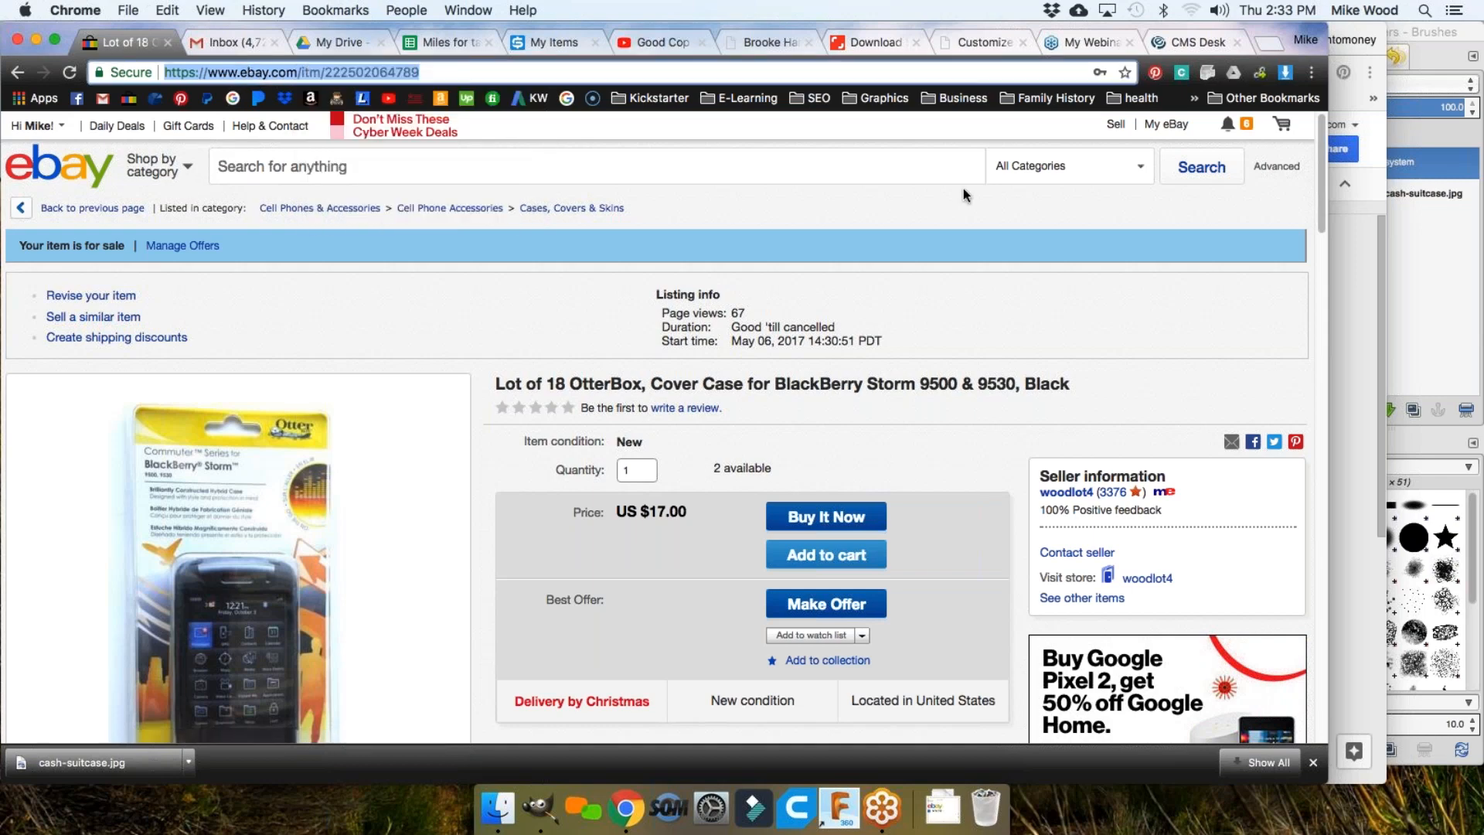
Step: Return to SKU Grid's My Items page and scroll to the Add A Single Item form's Your Reference Id field
click(546, 42)
scroll(602, 499, up, 3)
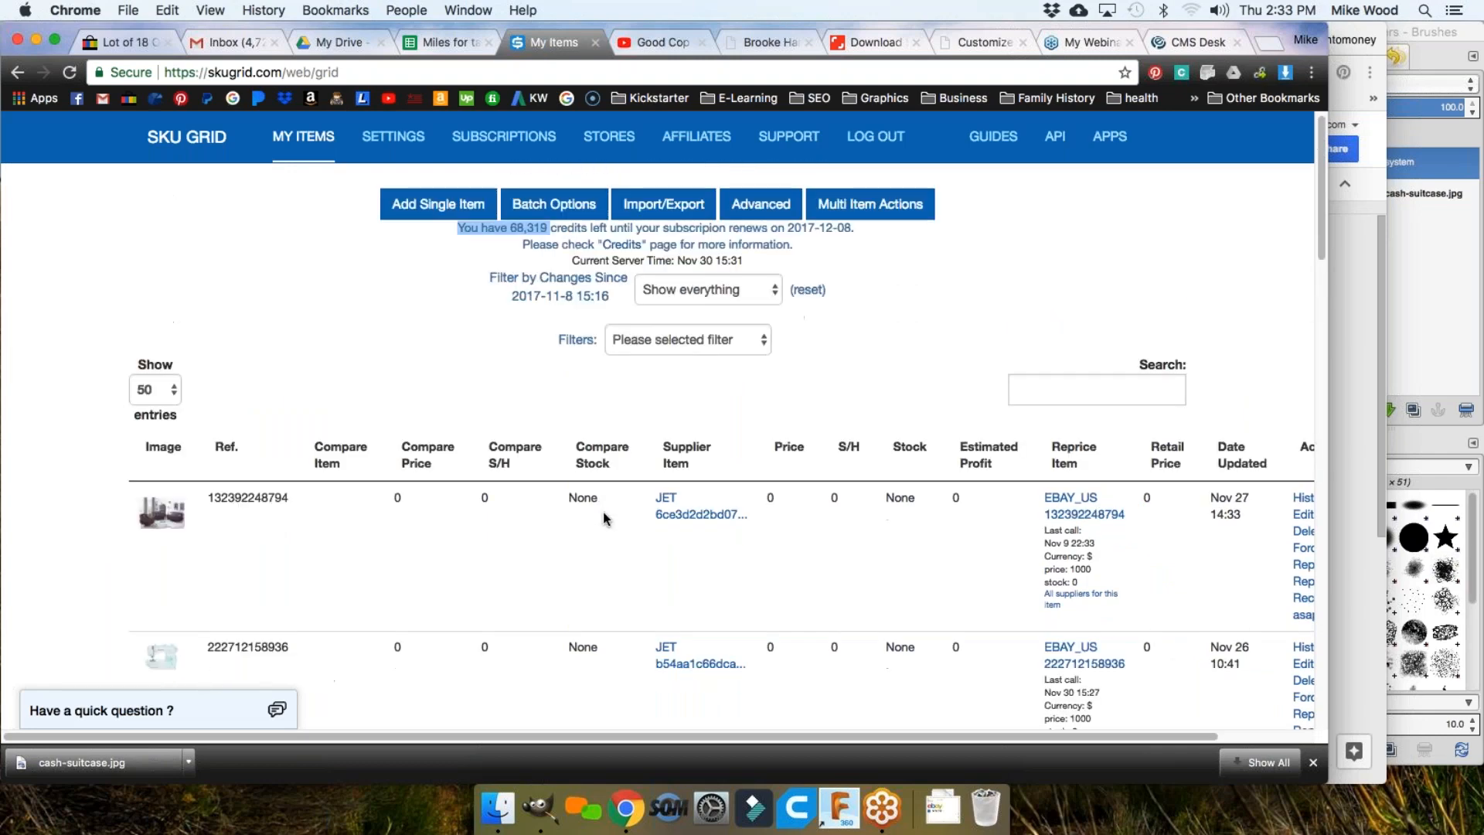
scroll(603, 512, down, 10)
scroll(631, 528, down, 2)
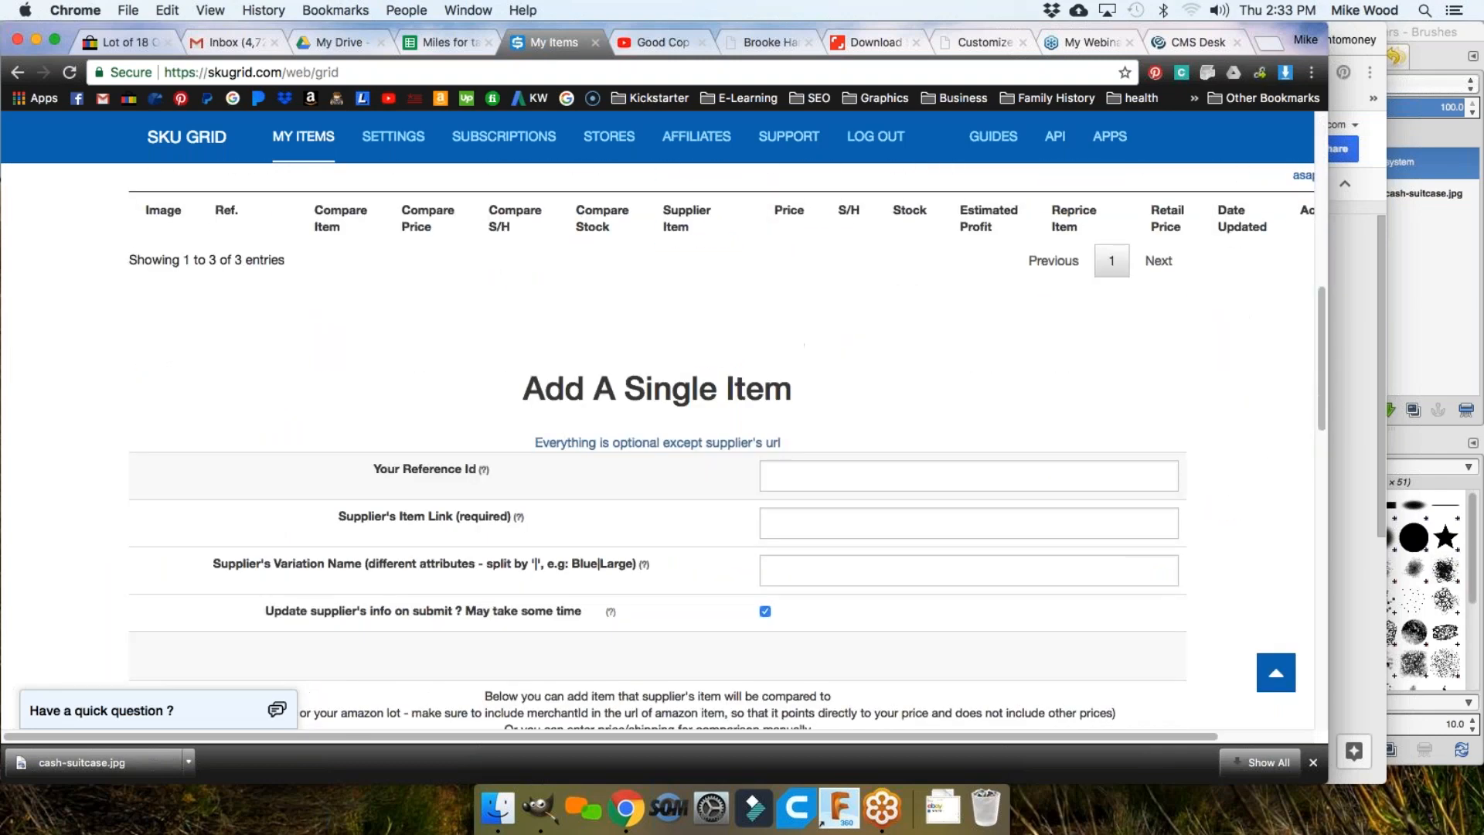
click(792, 477)
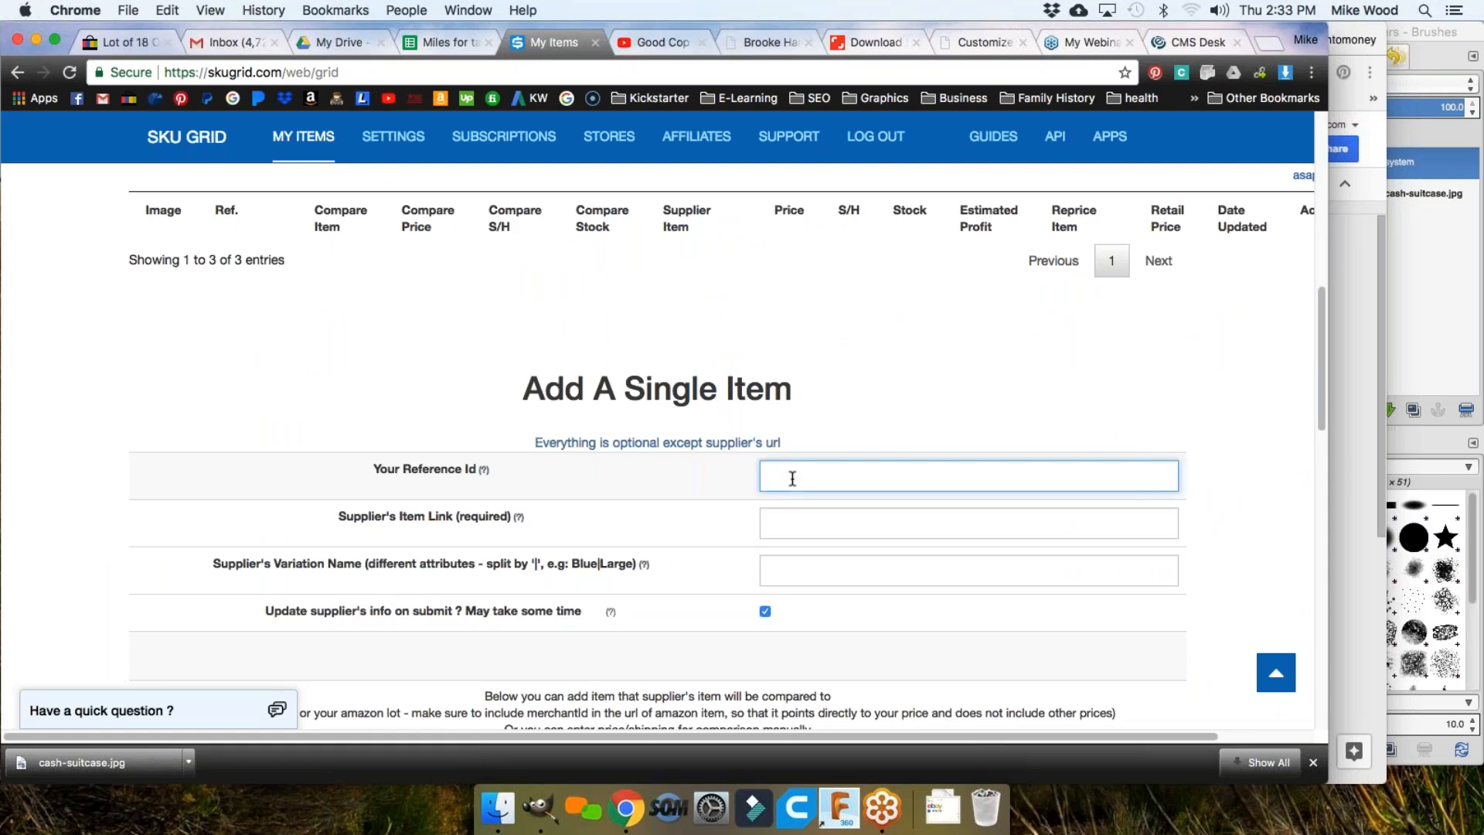
scroll(562, 491, down, 1)
scroll(562, 491, down, 2)
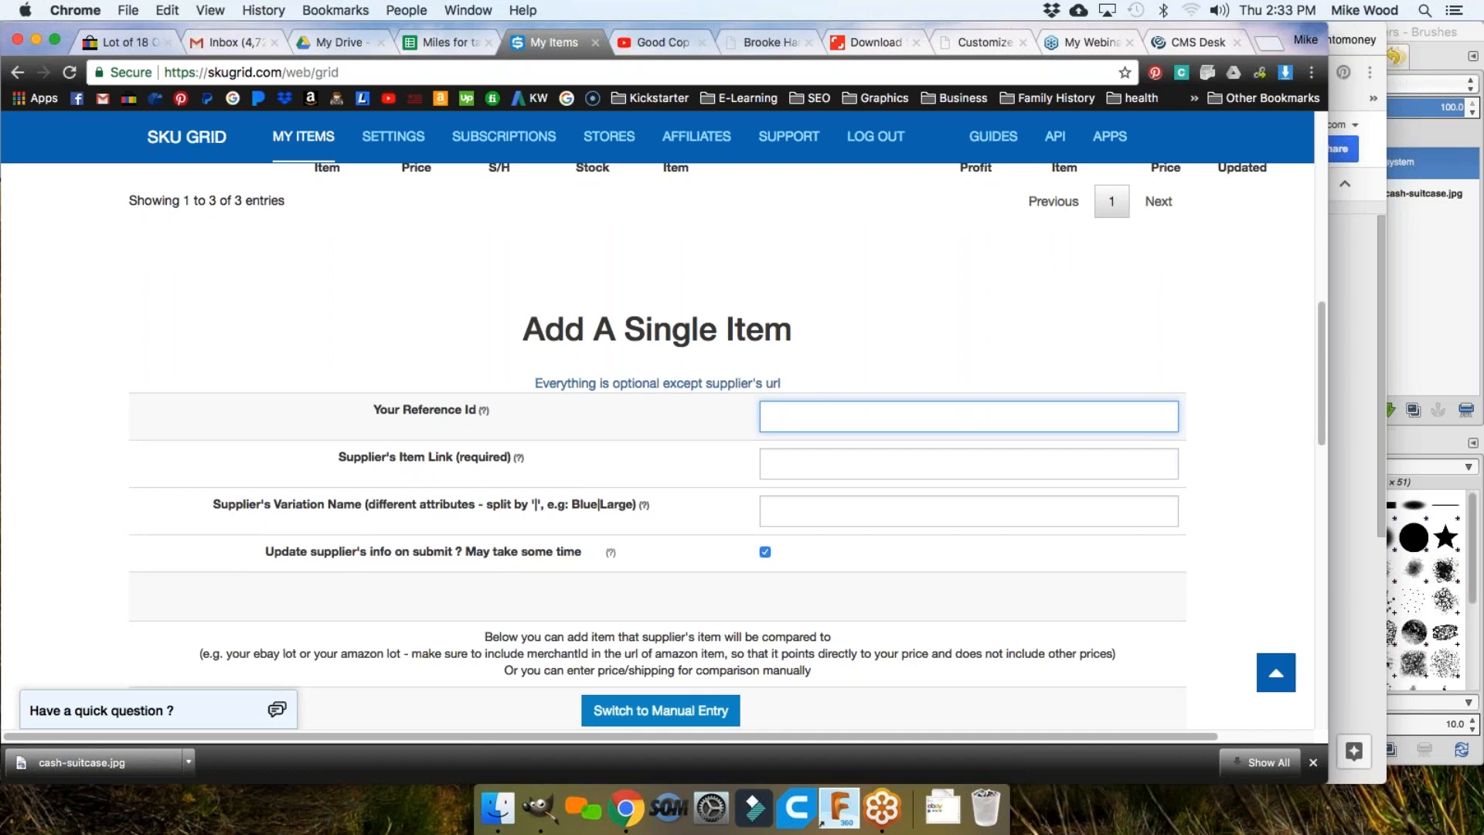
scroll(826, 411, up, 1)
scroll(657, 425, up, 10)
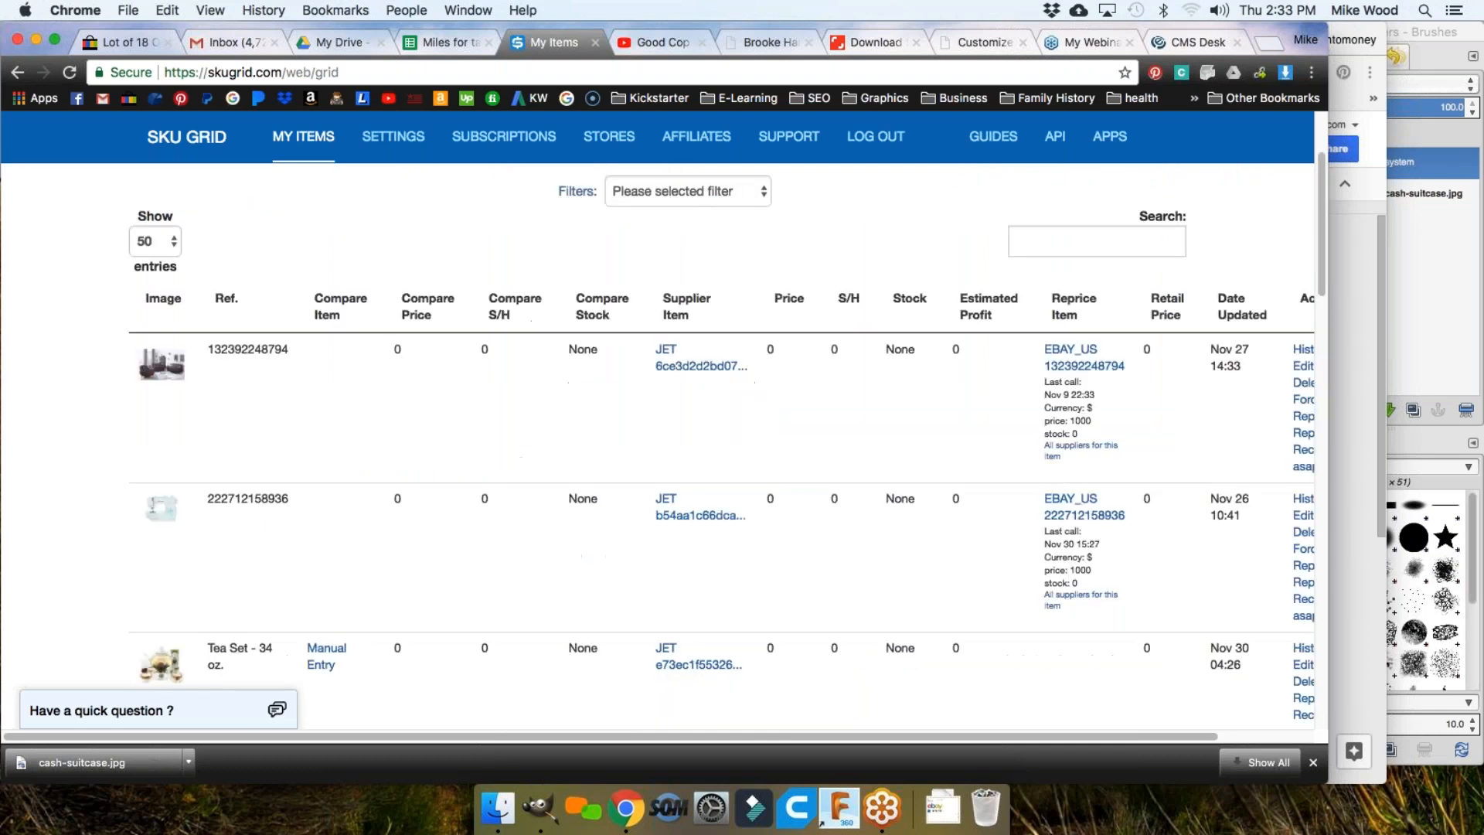
scroll(657, 425, up, 4)
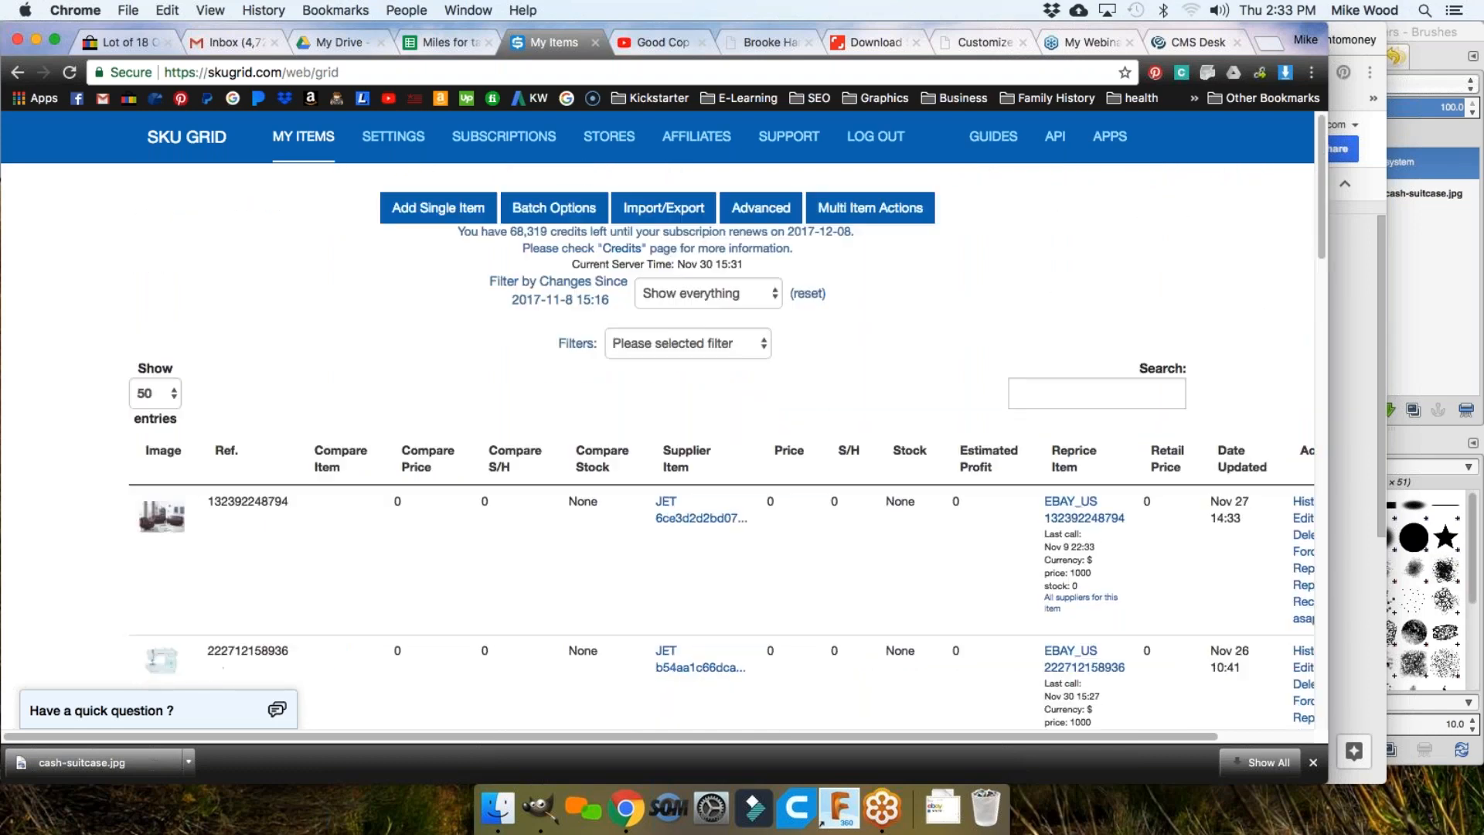
scroll(601, 424, down, 8)
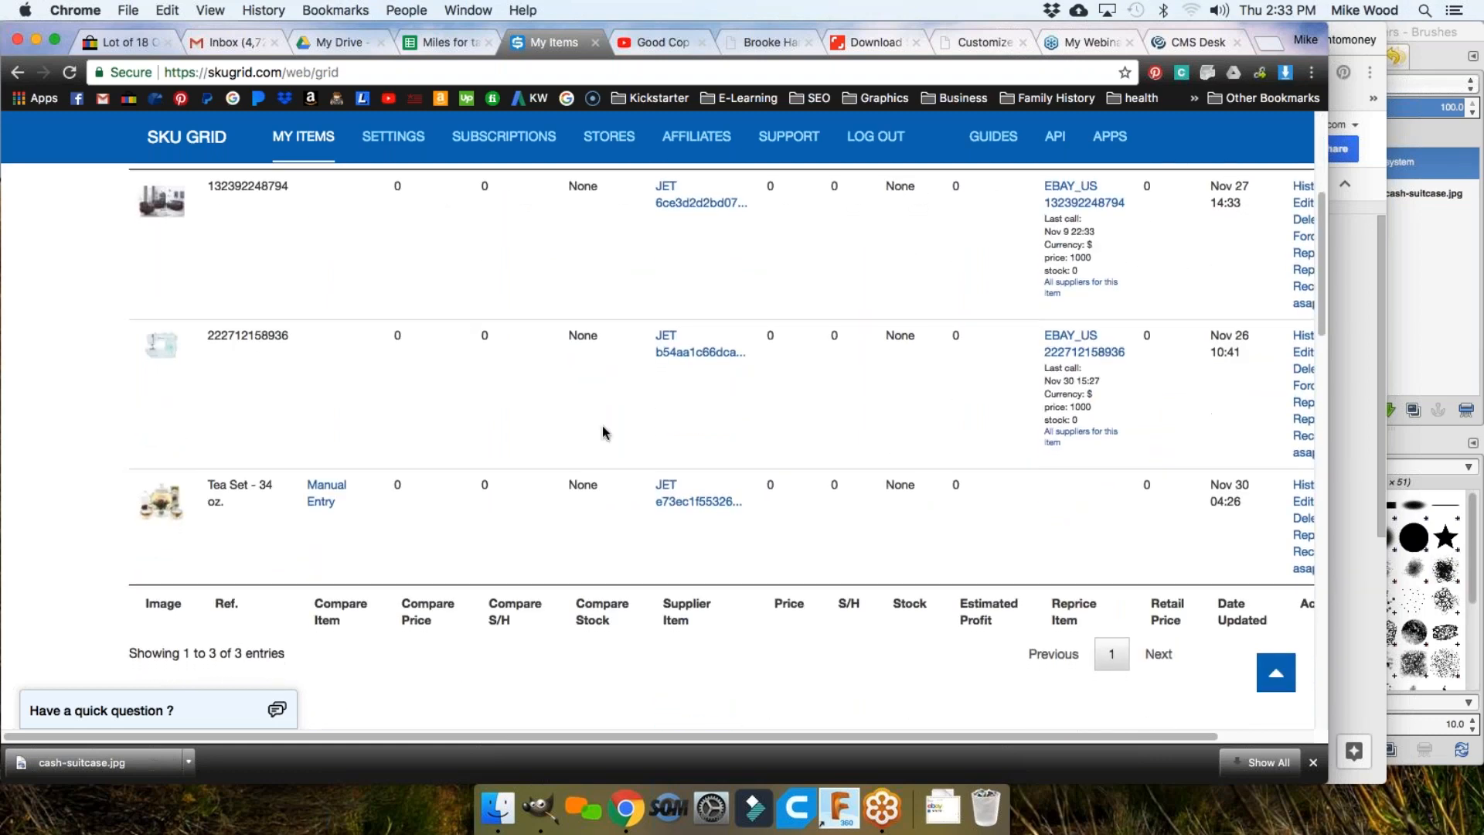
scroll(579, 410, down, 2)
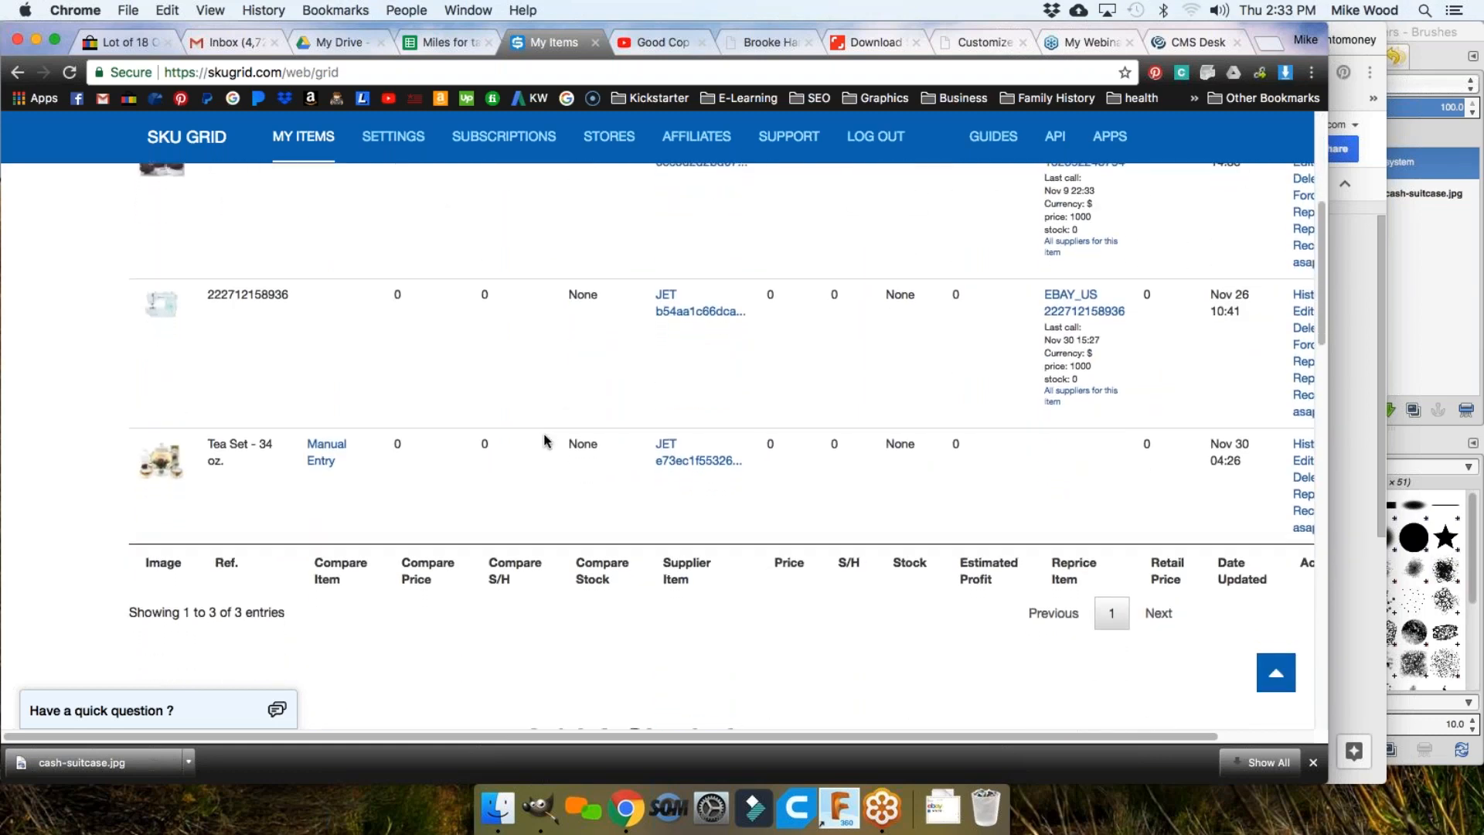
scroll(546, 435, down, 2)
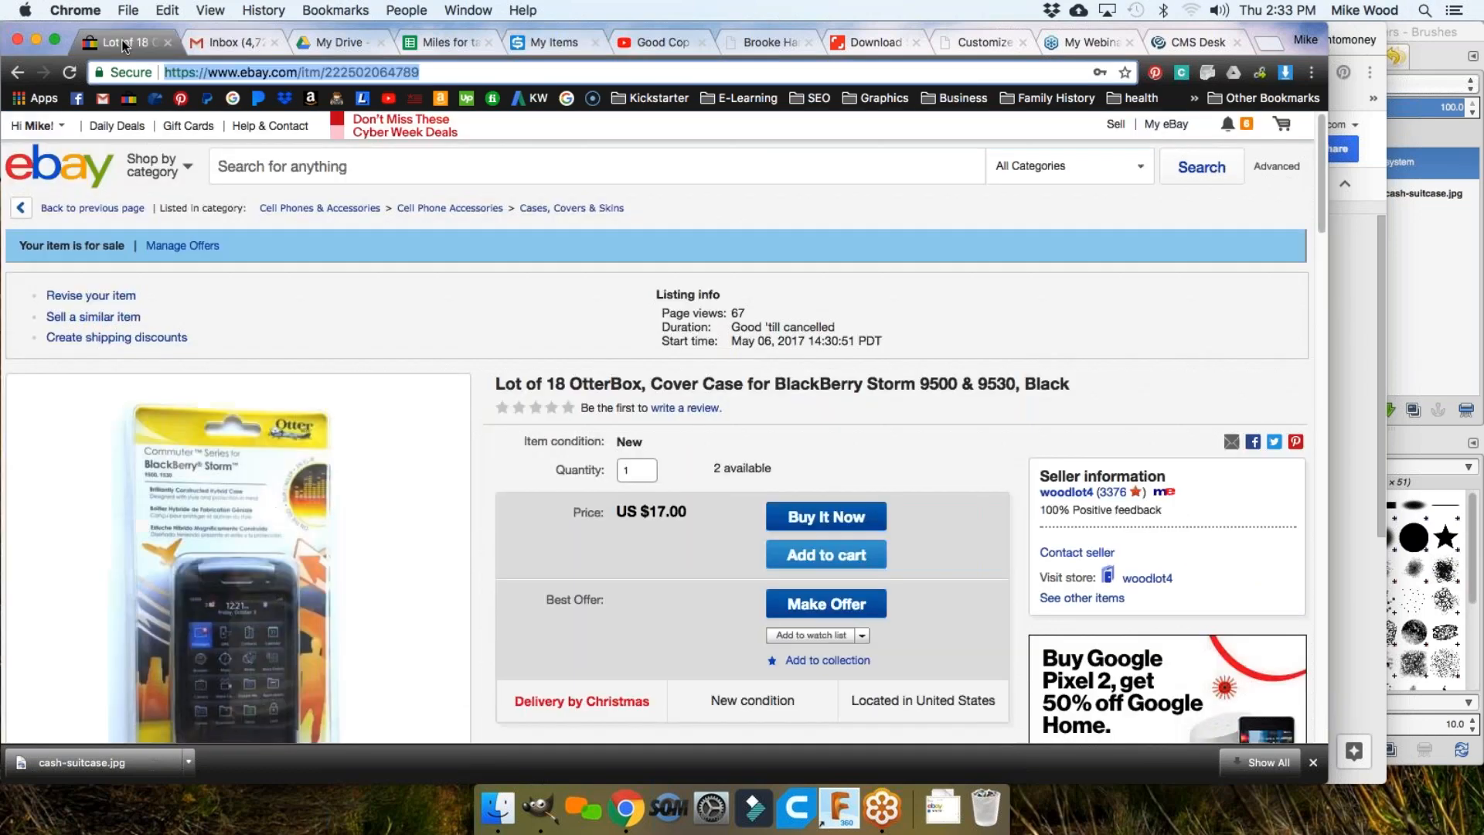
click(124, 41)
click(362, 72)
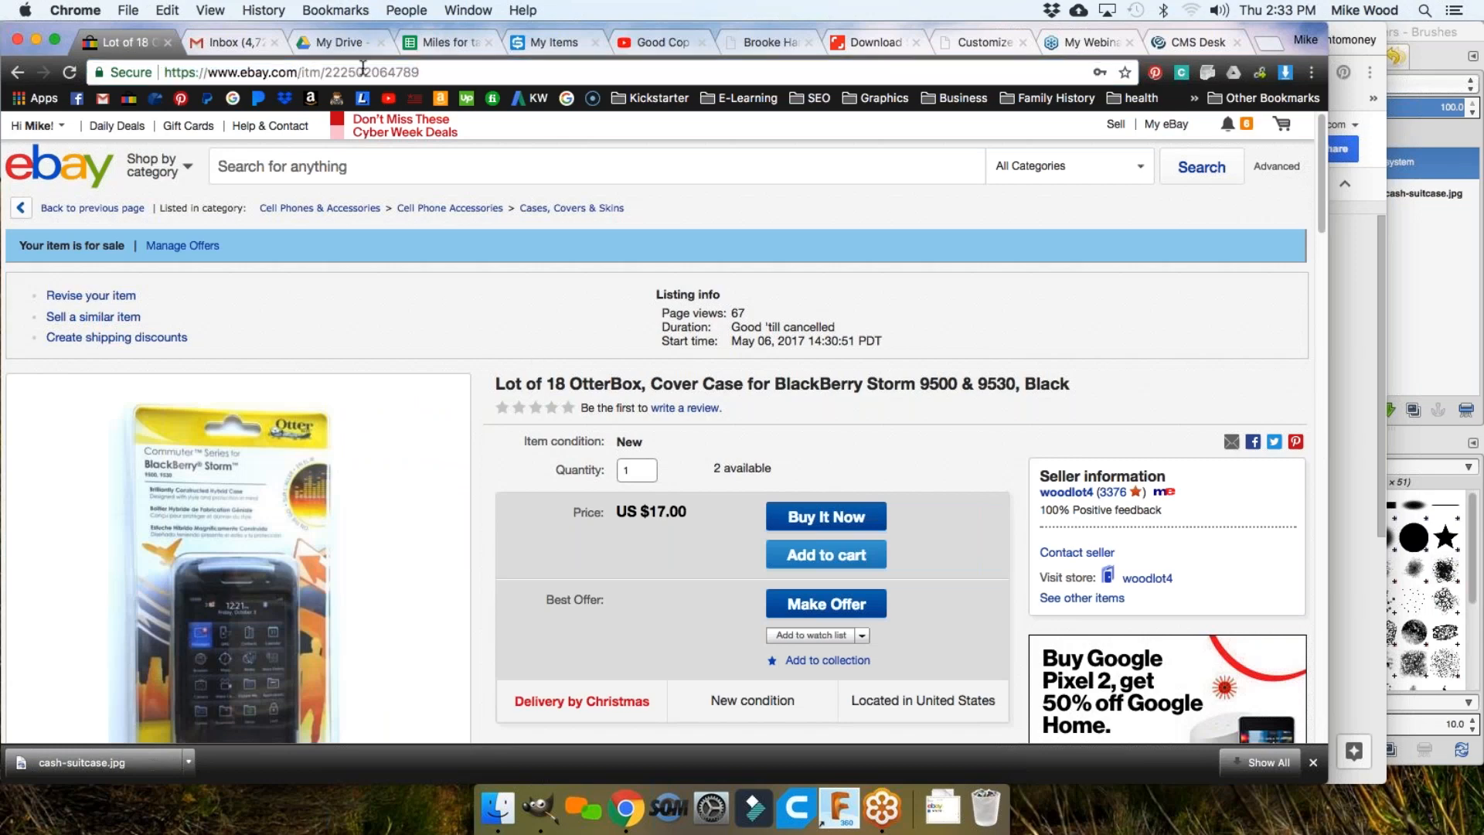
double_click(335, 71)
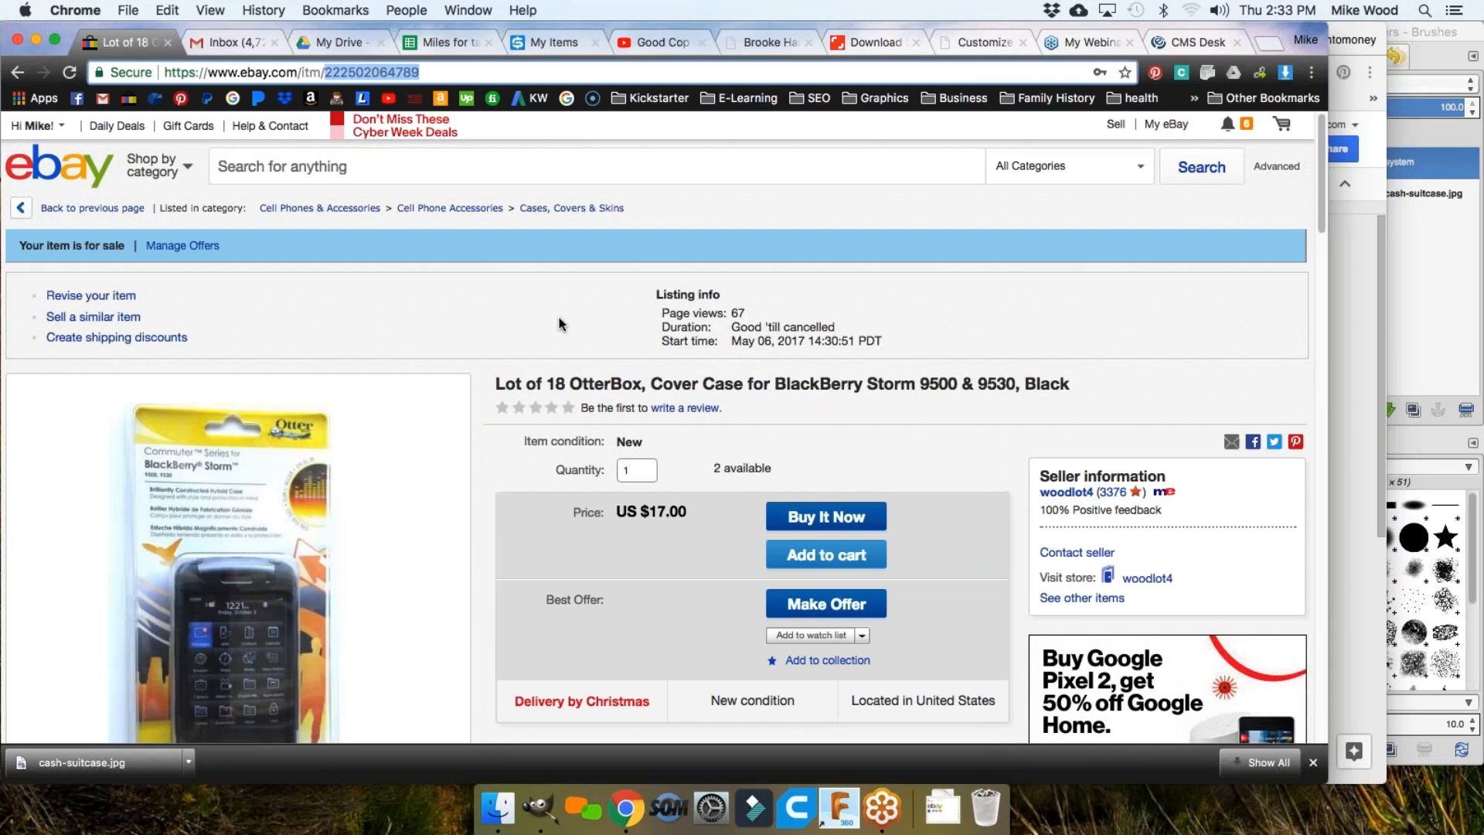
scroll(559, 323, down, 10)
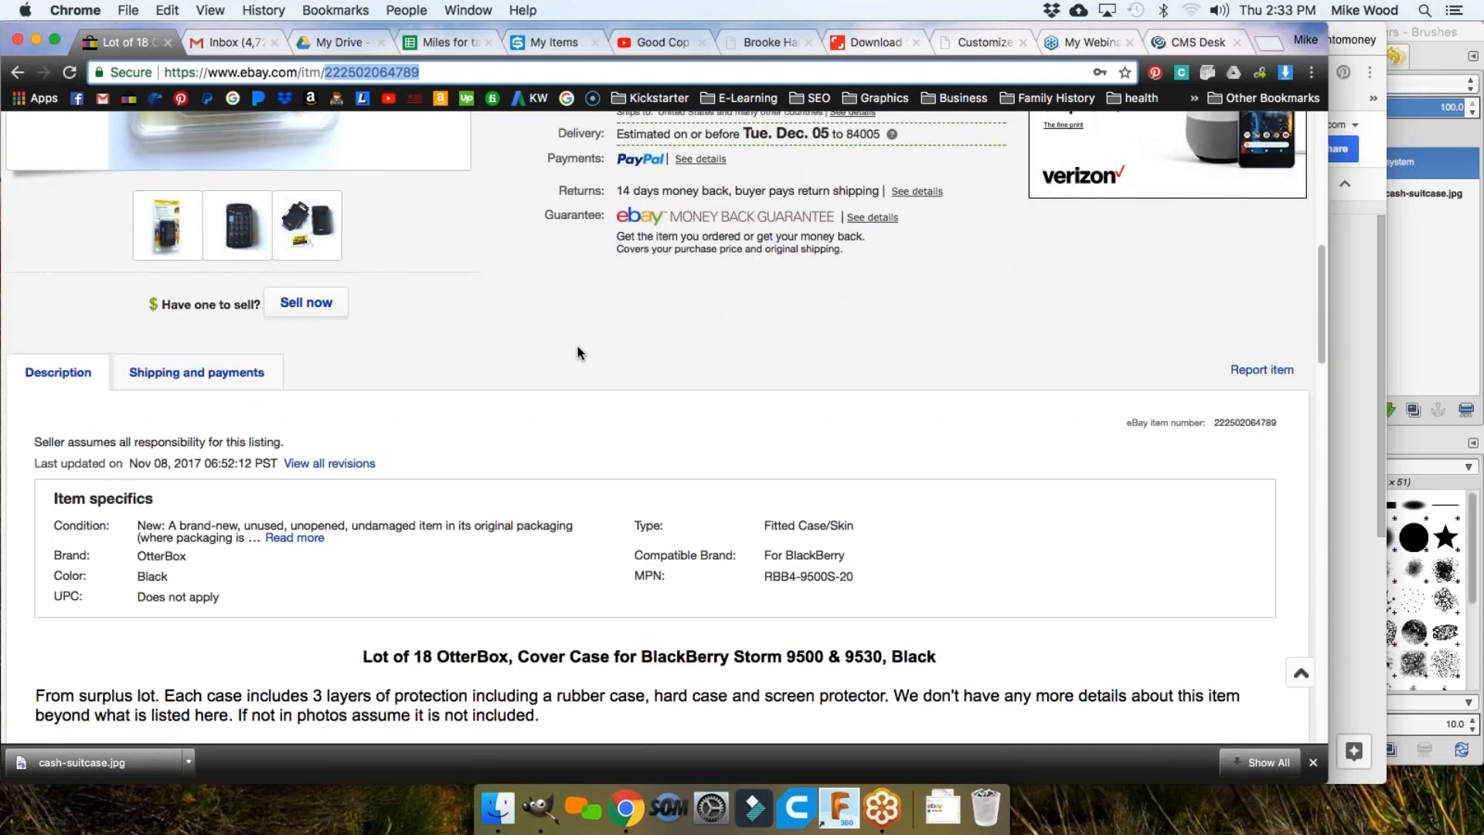
drag(1125, 422, 1279, 423)
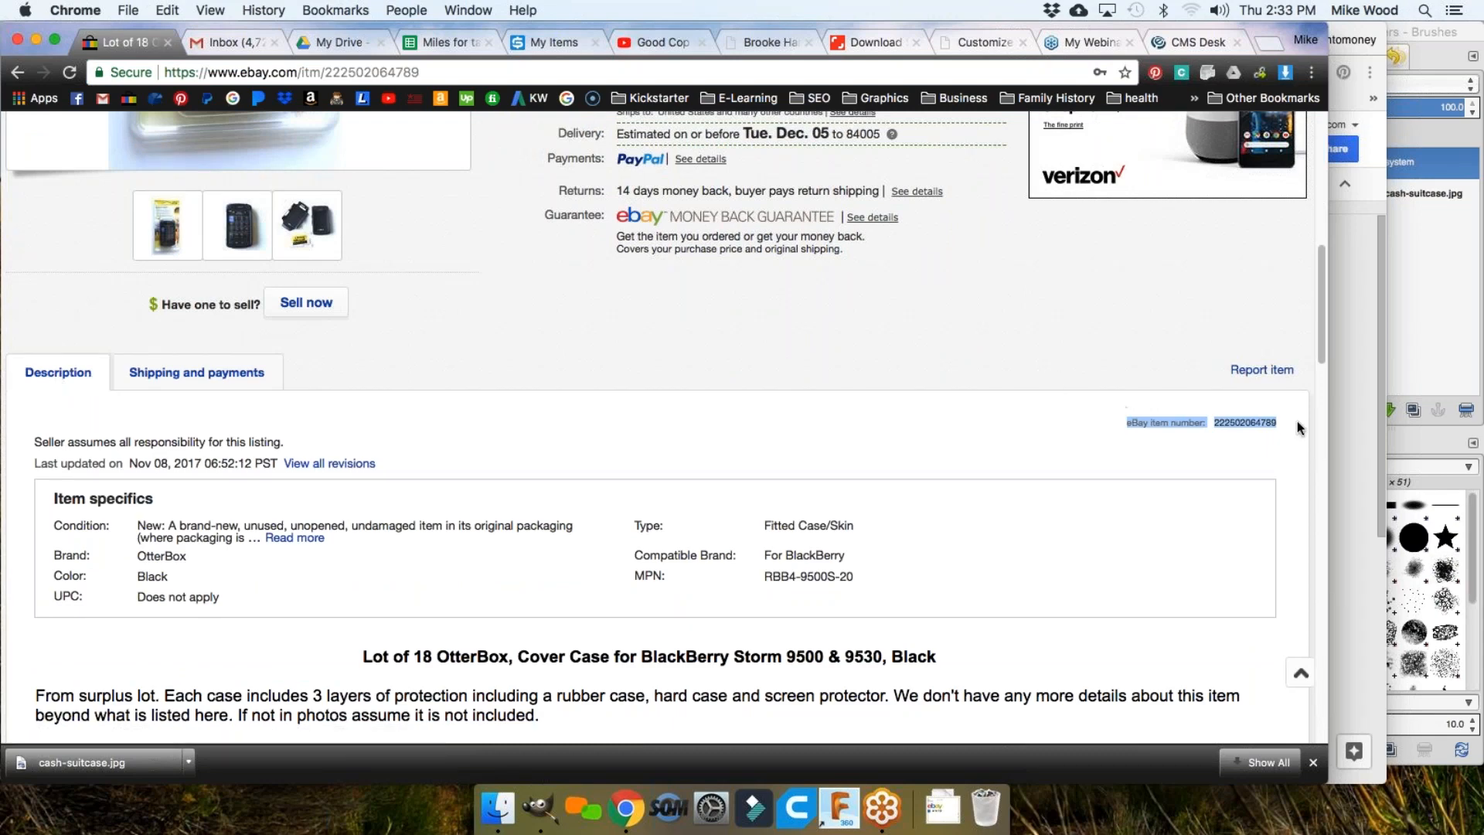
click(1235, 421)
double_click(1235, 421)
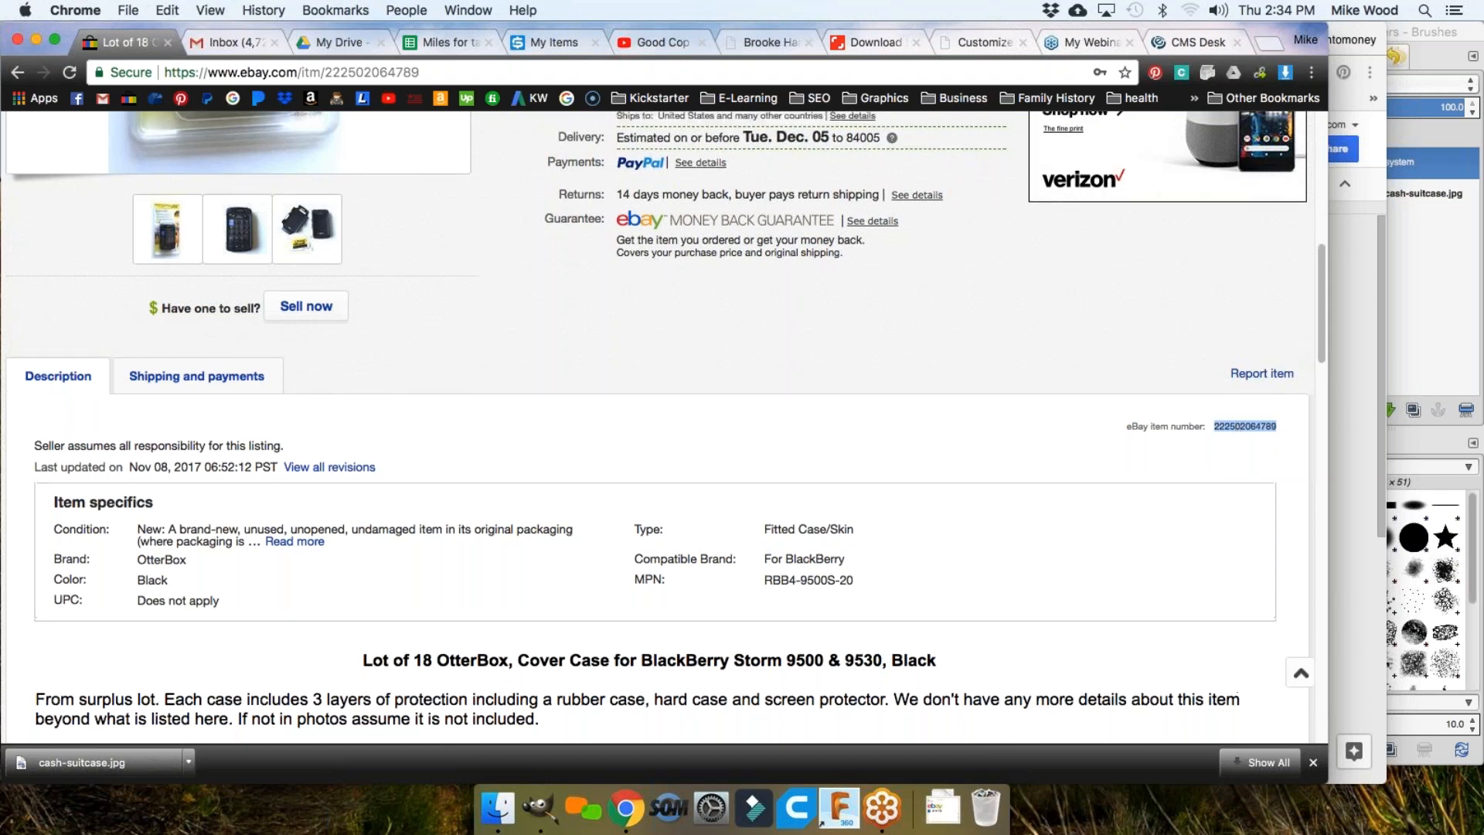
scroll(935, 475, up, 10)
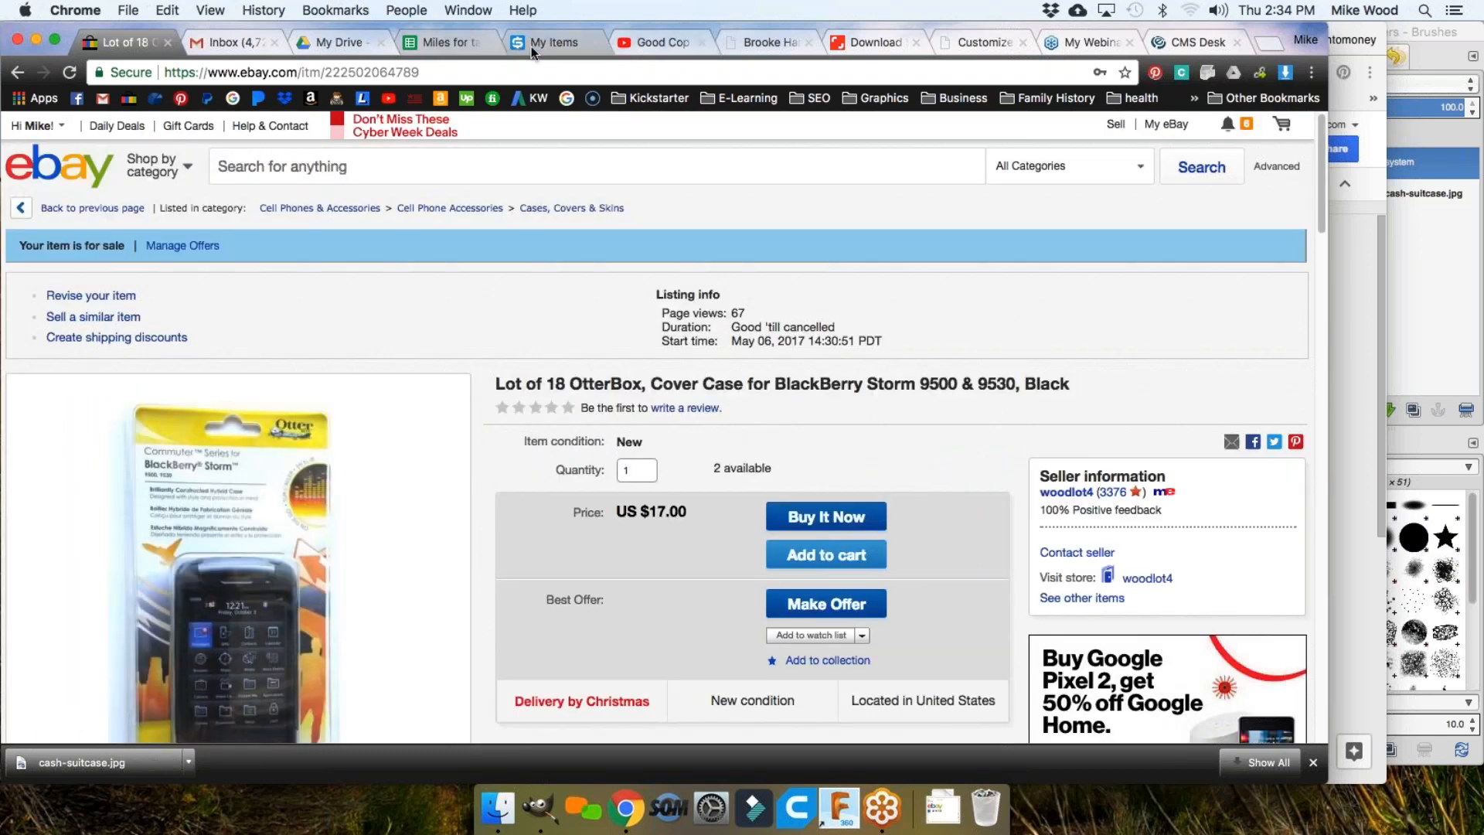
Step: Return to SKU Grid's My Items and scroll up to the three tracked items, including Tea Set - 34 oz
click(554, 42)
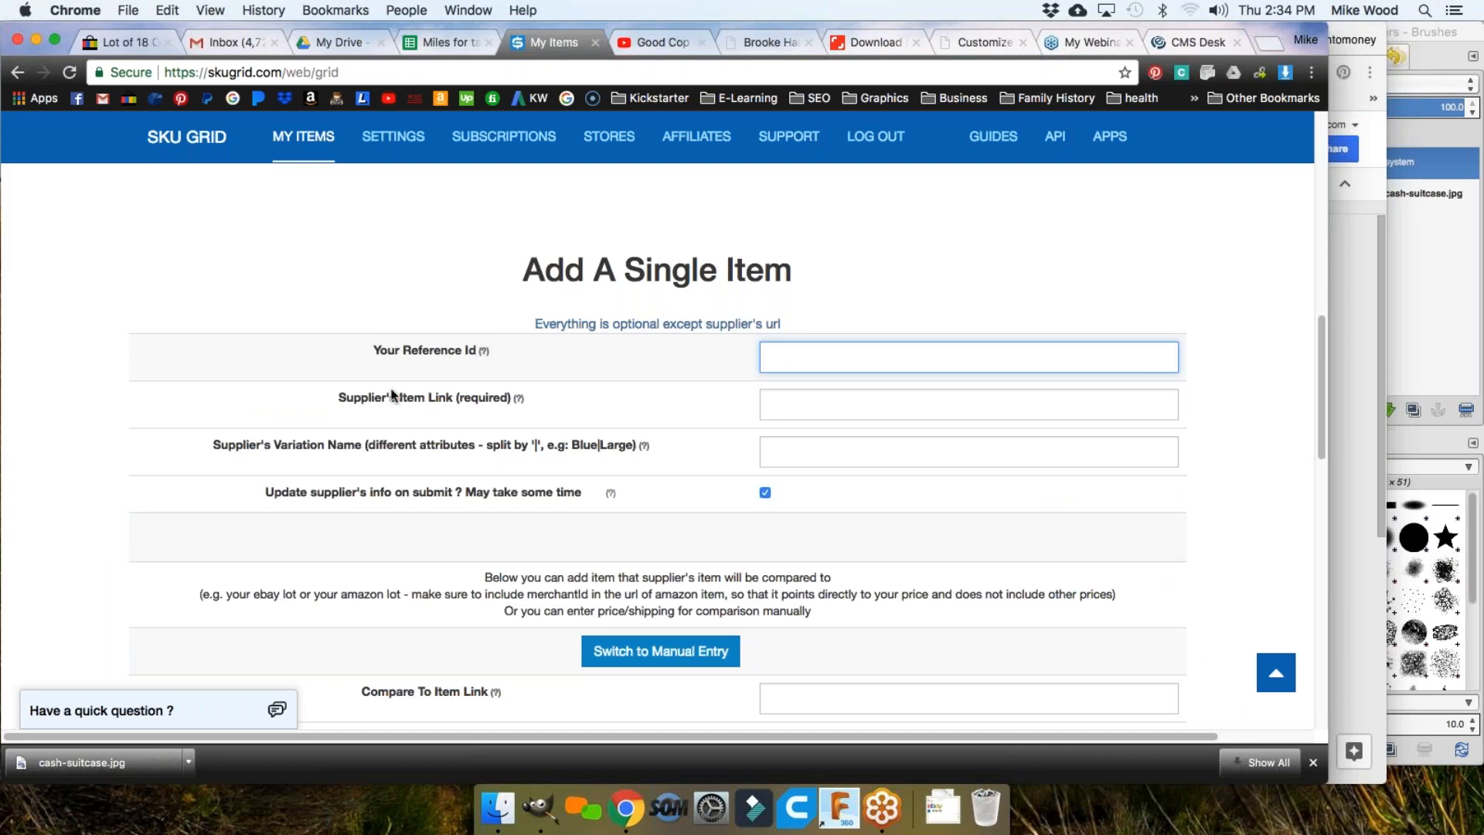
scroll(605, 442, up, 5)
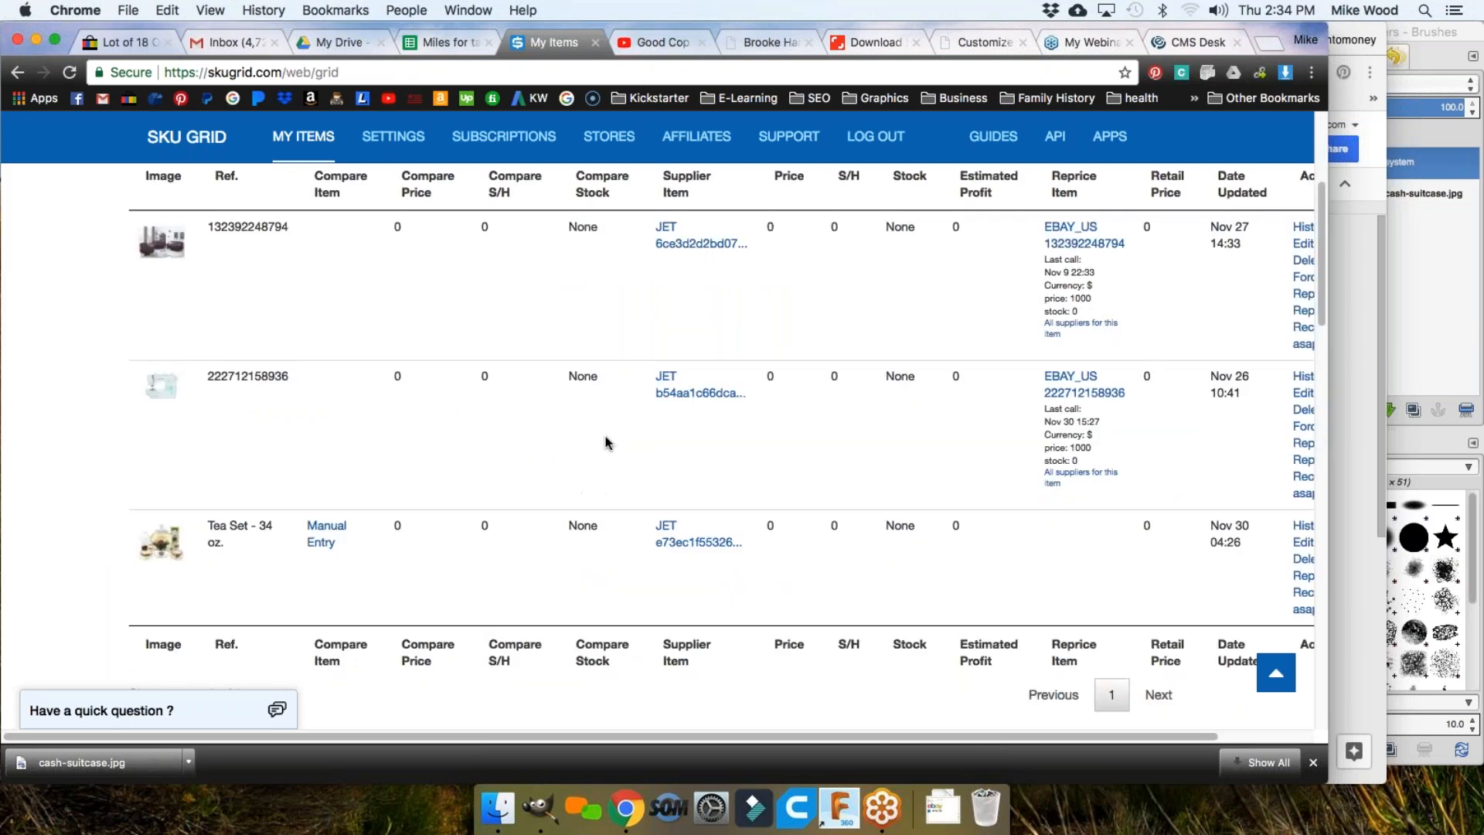
scroll(605, 443, up, 3)
Step: View the first row's Jet page for the unavailable UFE Norton sofa set, then return to My Items
scroll(682, 490, down, 3)
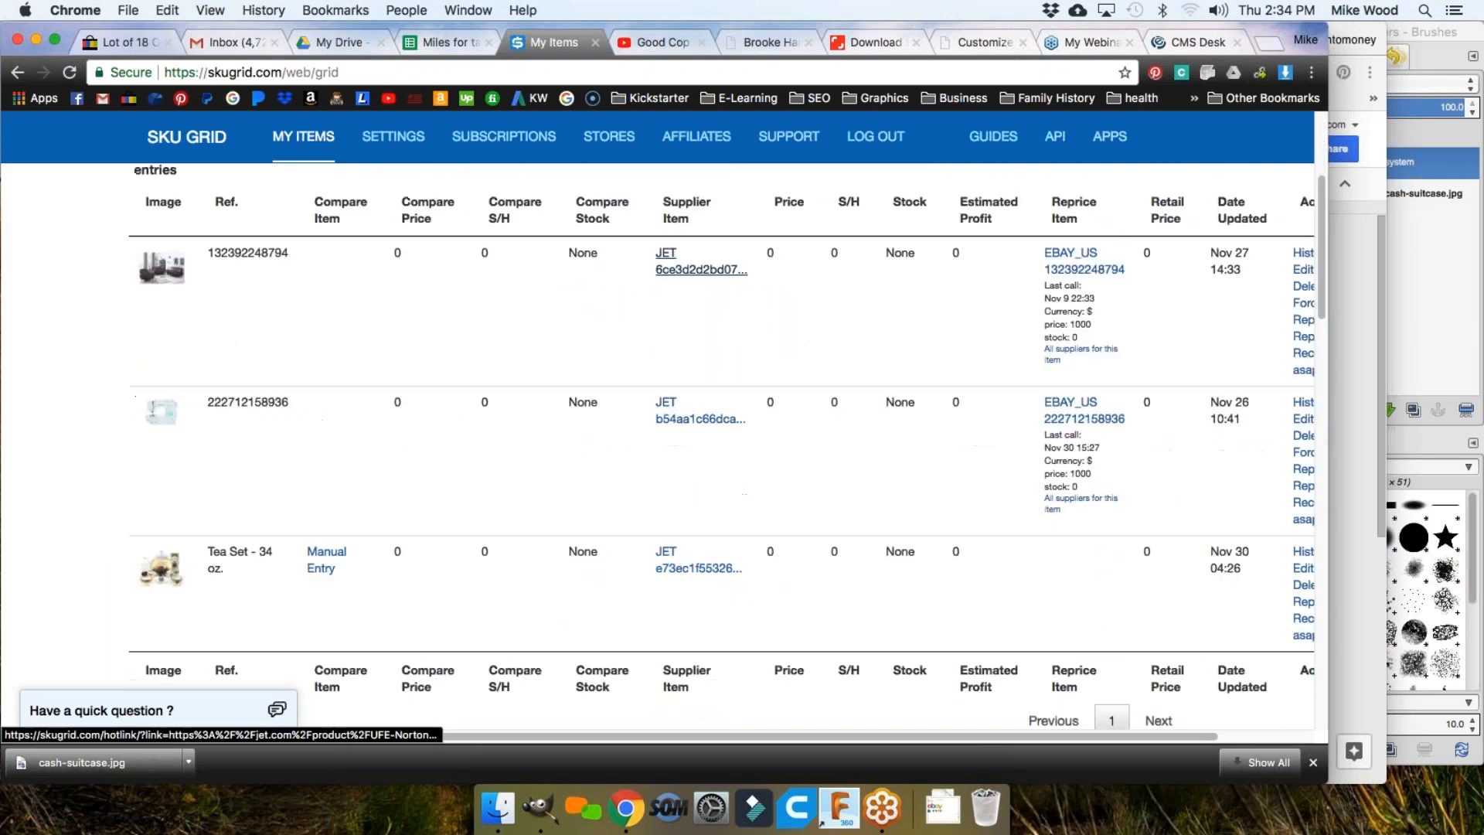
scroll(670, 357, up, 1)
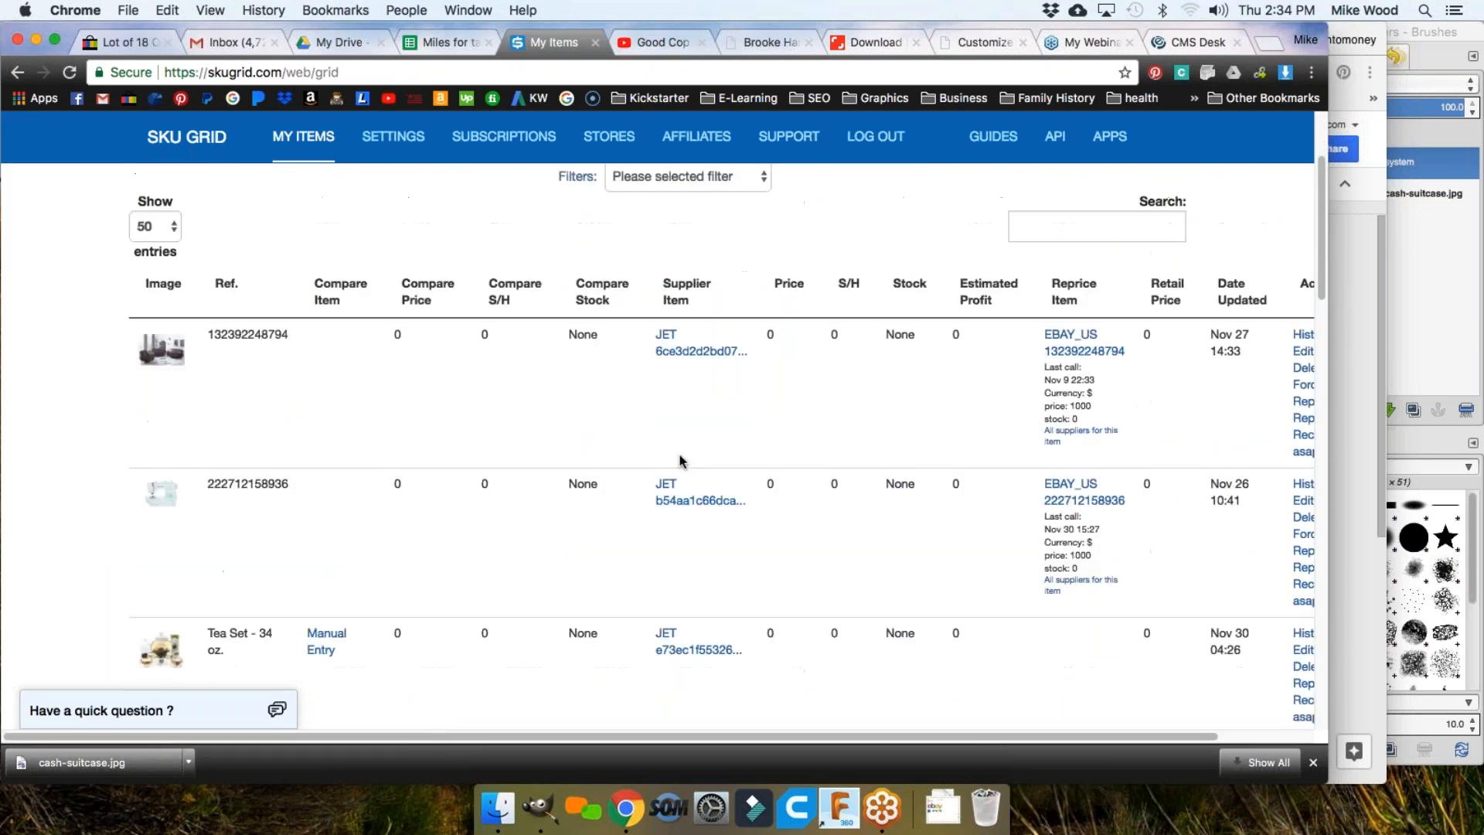
click(669, 357)
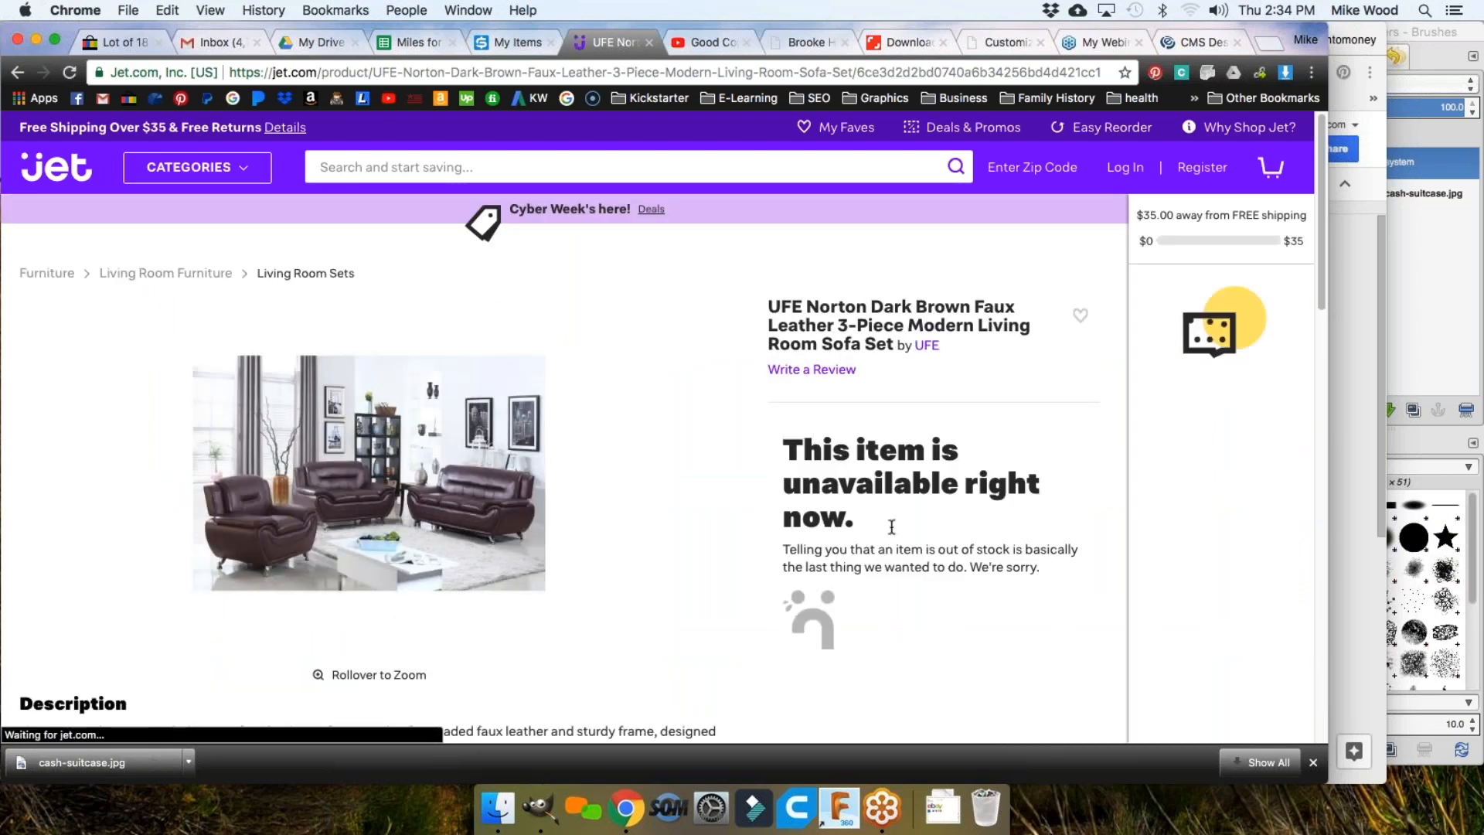
click(510, 43)
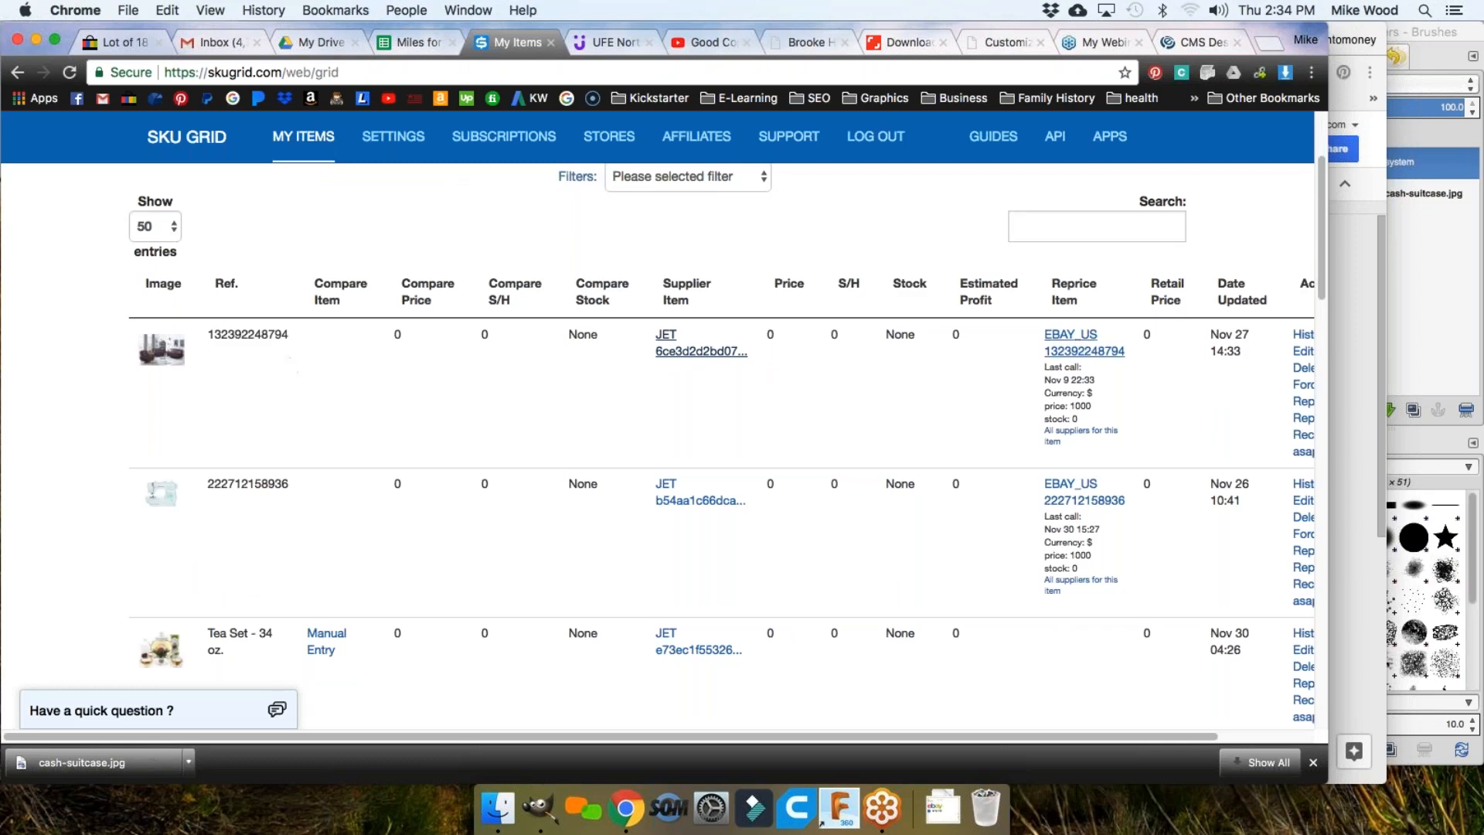
Step: Open and browse the first item's EBAY_US reprice listing for the sofa set
click(1083, 351)
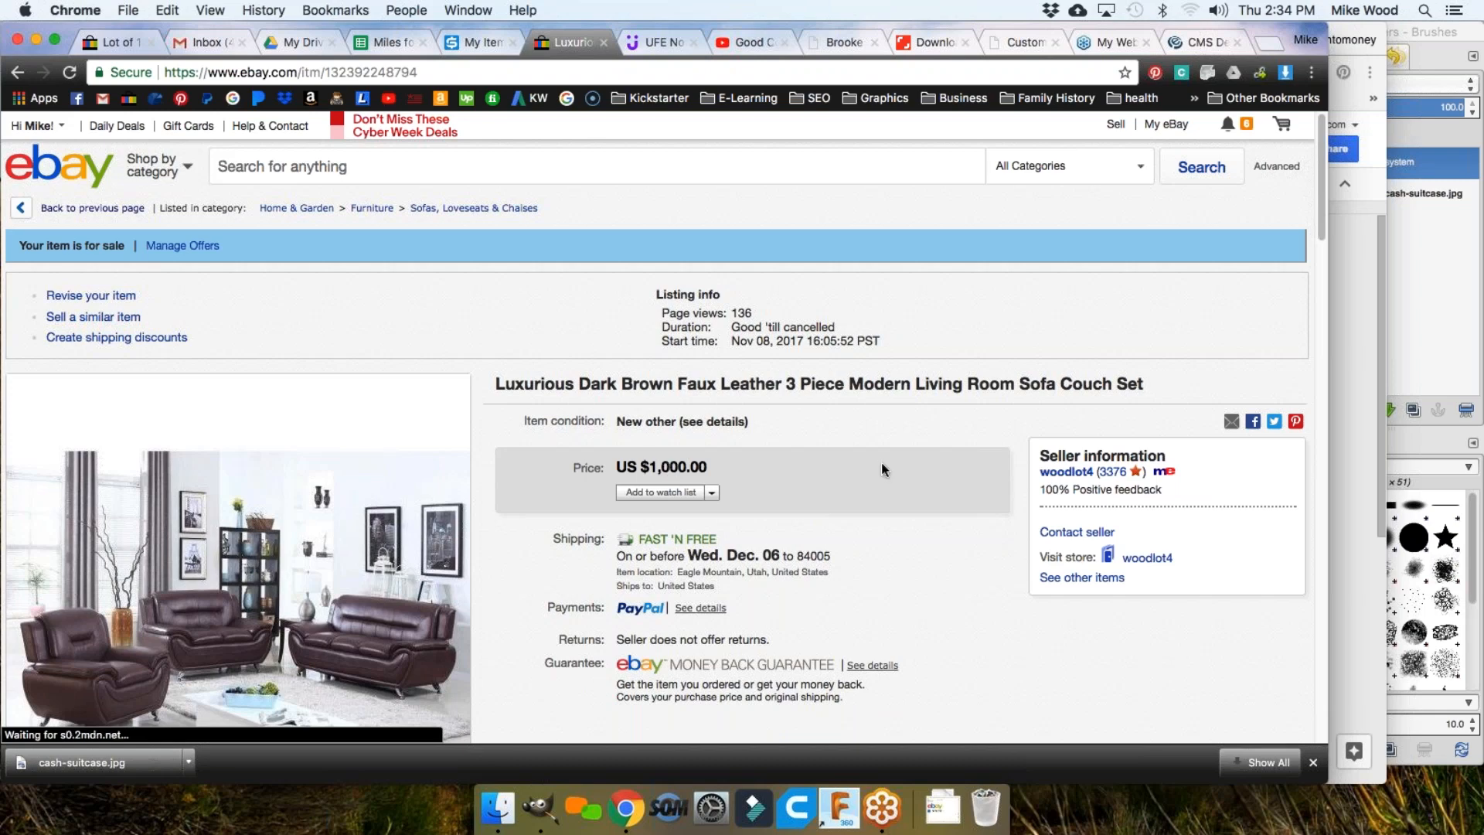
scroll(882, 467, down, 3)
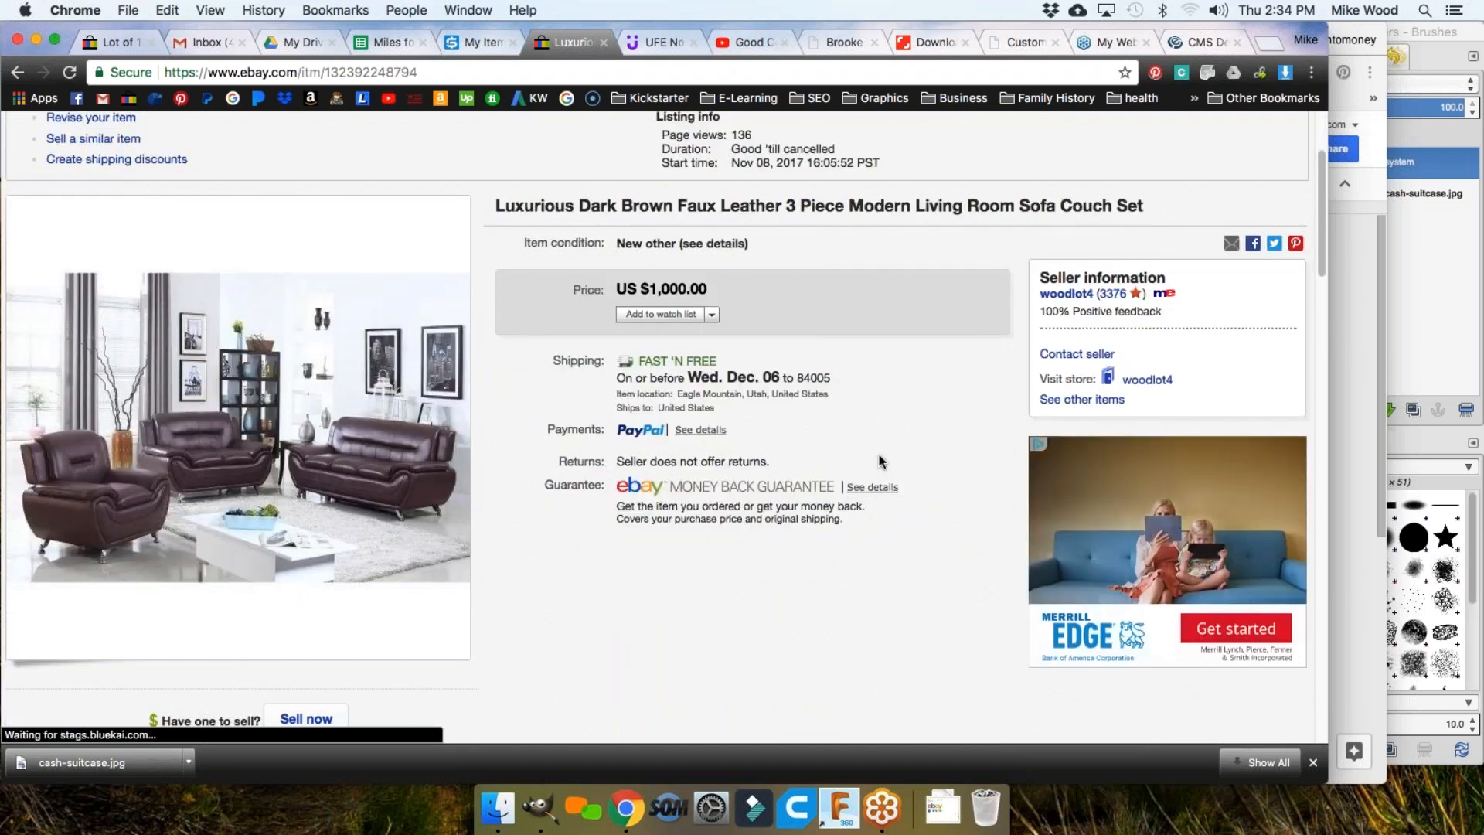
scroll(880, 457, down, 1)
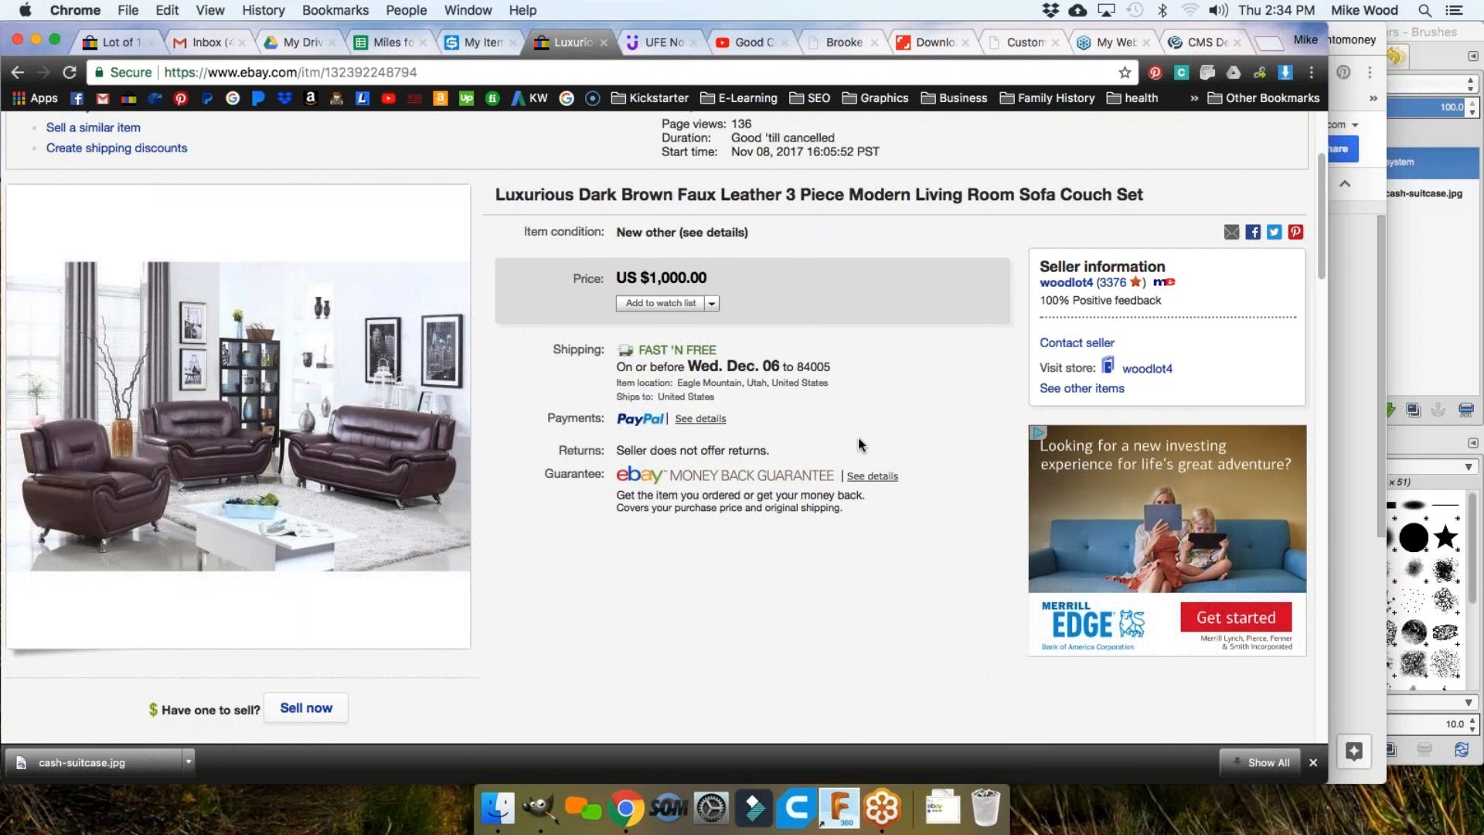
scroll(860, 444, up, 3)
Step: Compare it with the Jet sofa page, select the eBay price 1,000.00, then return to SKU Grid
click(660, 44)
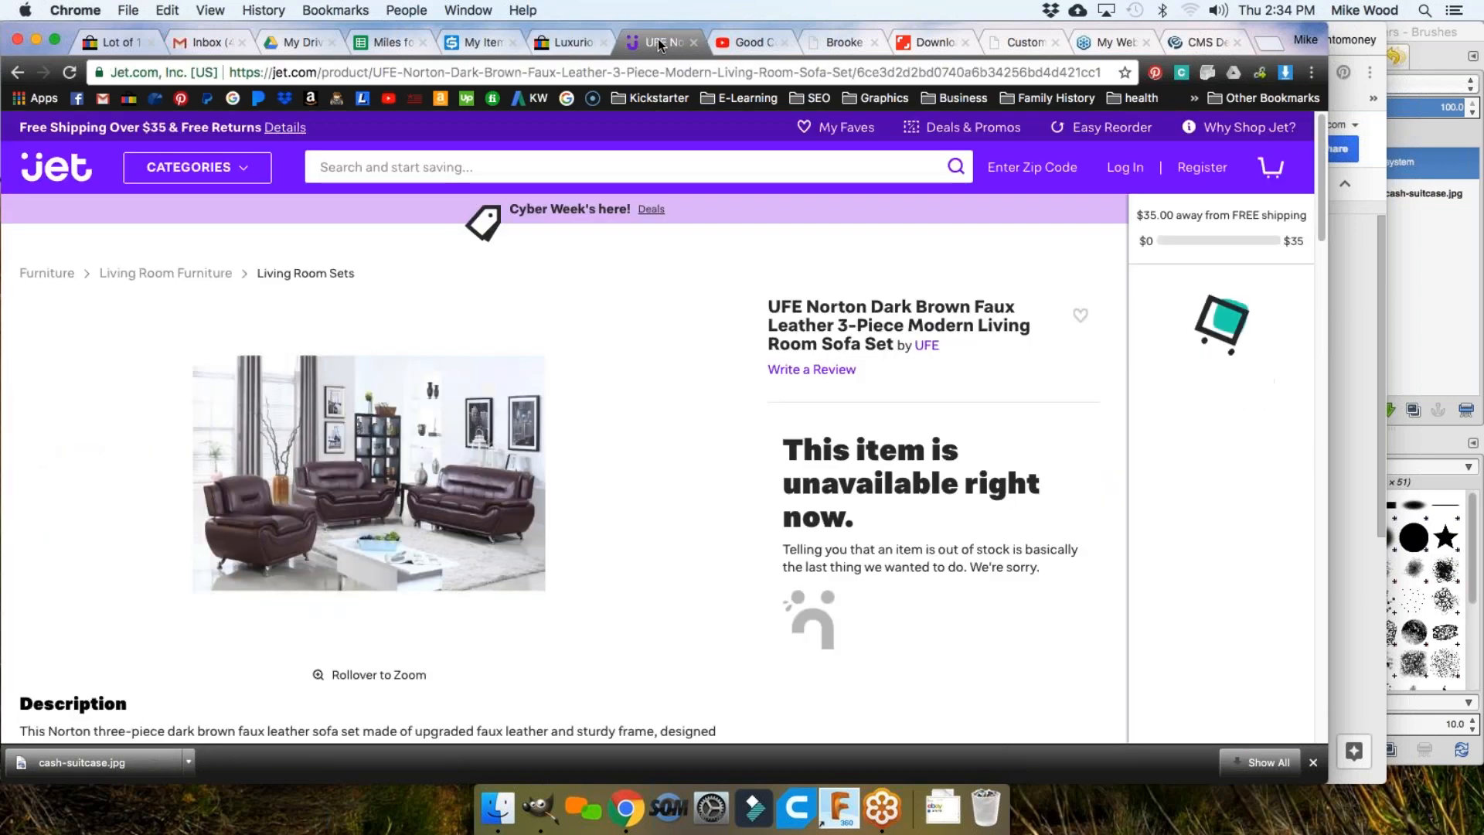
click(564, 41)
drag(707, 466, 650, 464)
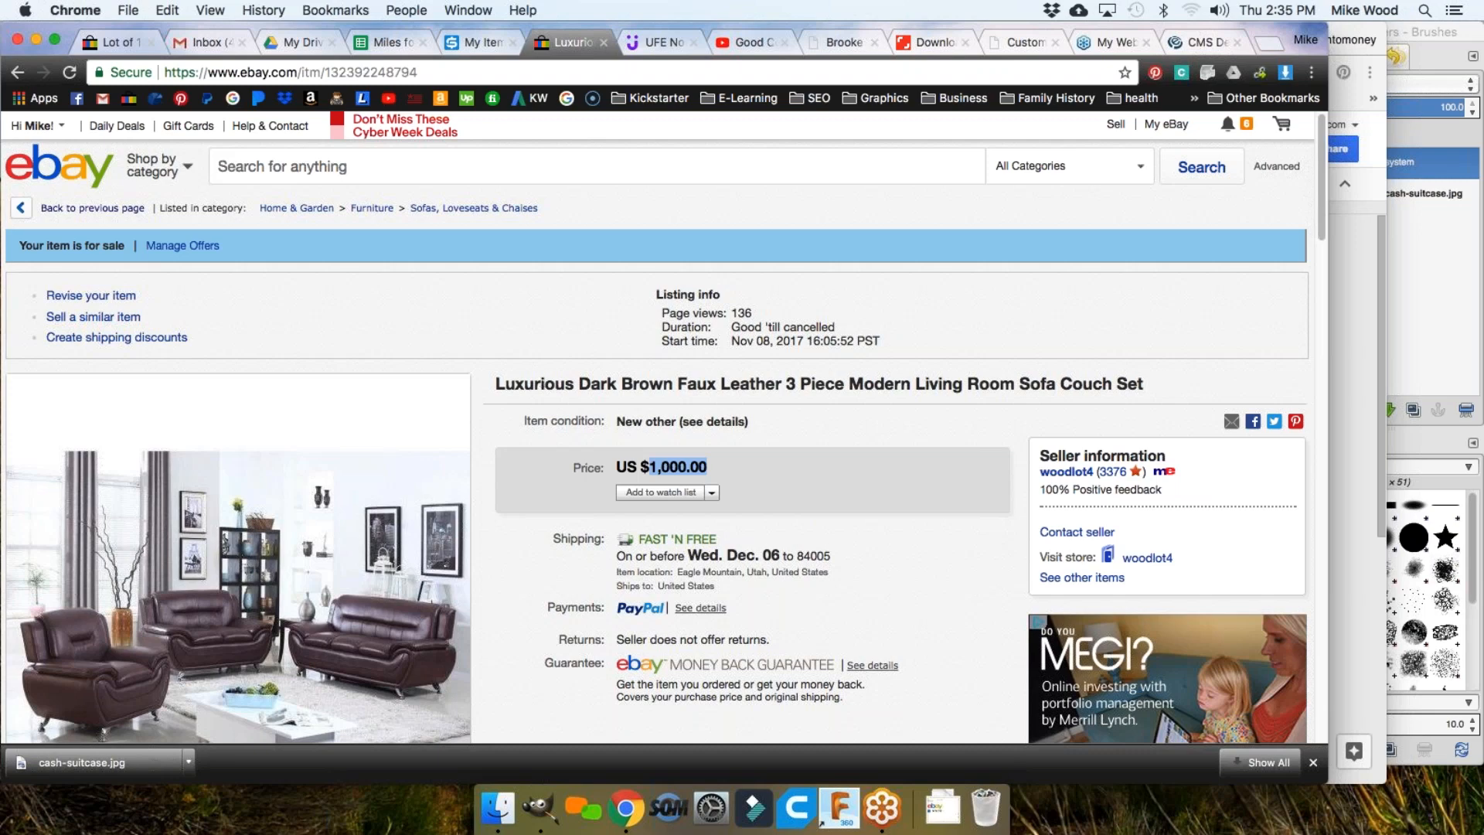
click(467, 44)
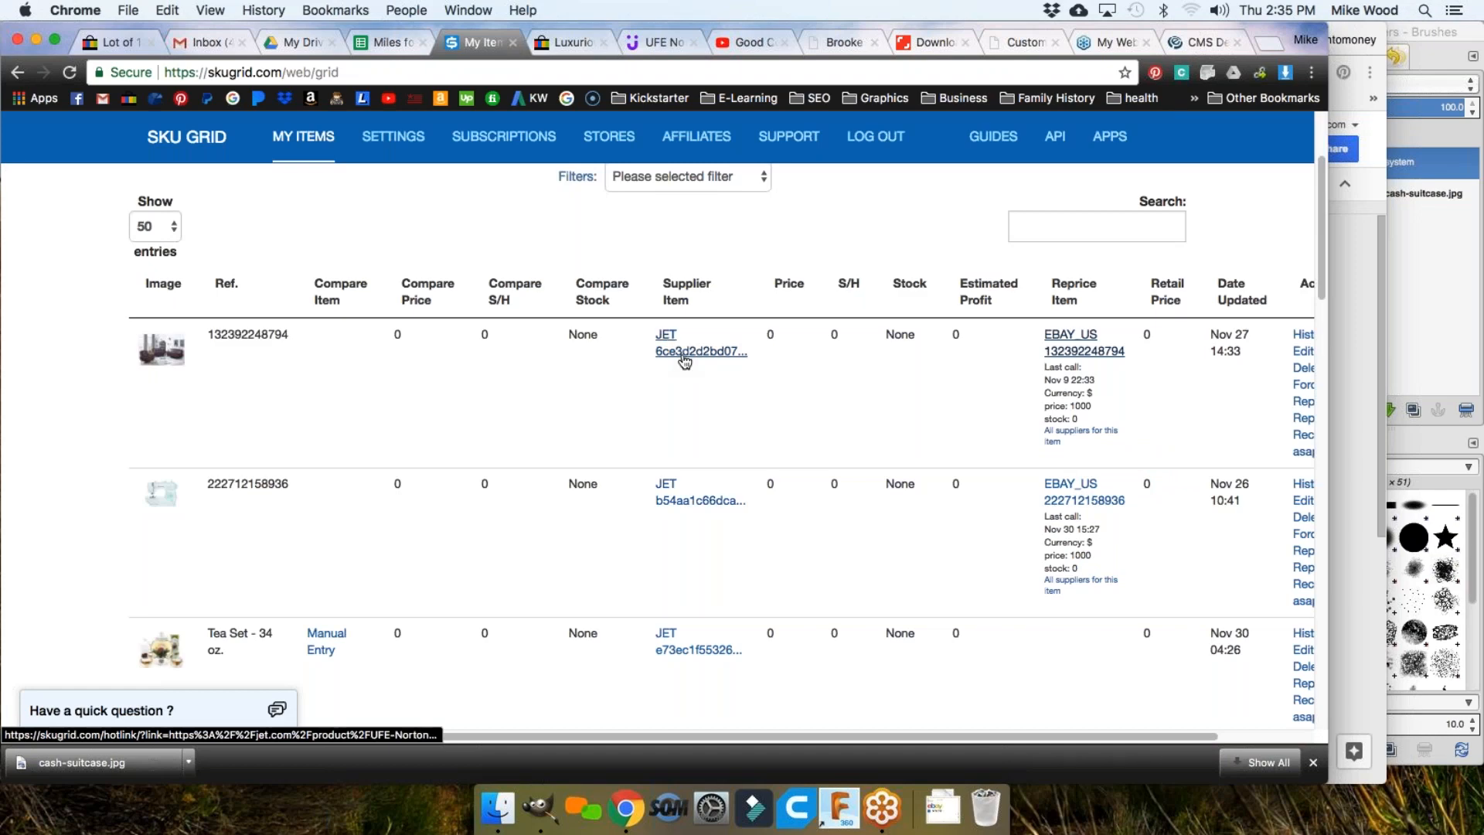
Step: Copy the Jet sofa product page link from the address bar
click(635, 45)
click(518, 72)
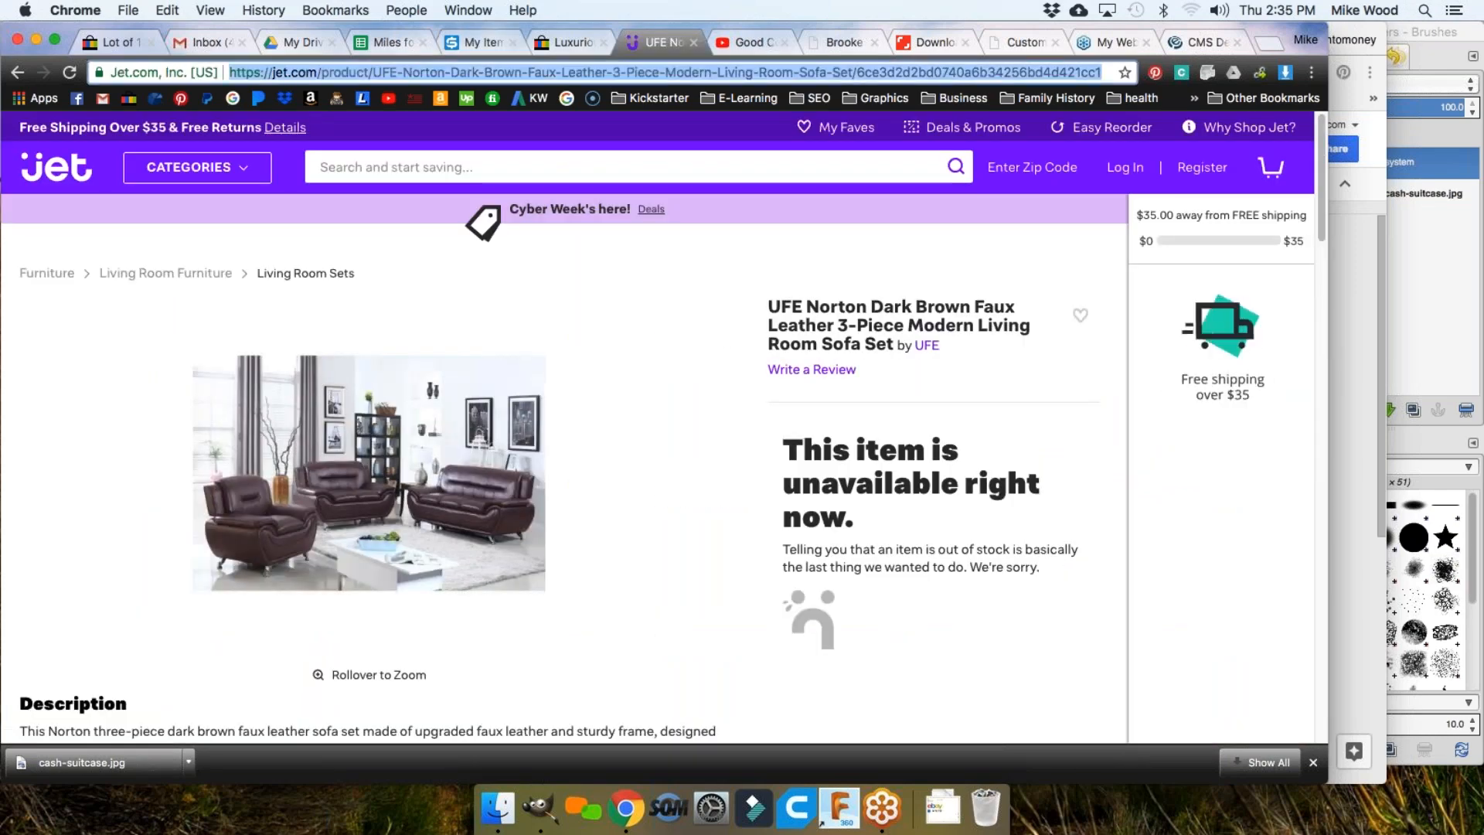
right_click(599, 73)
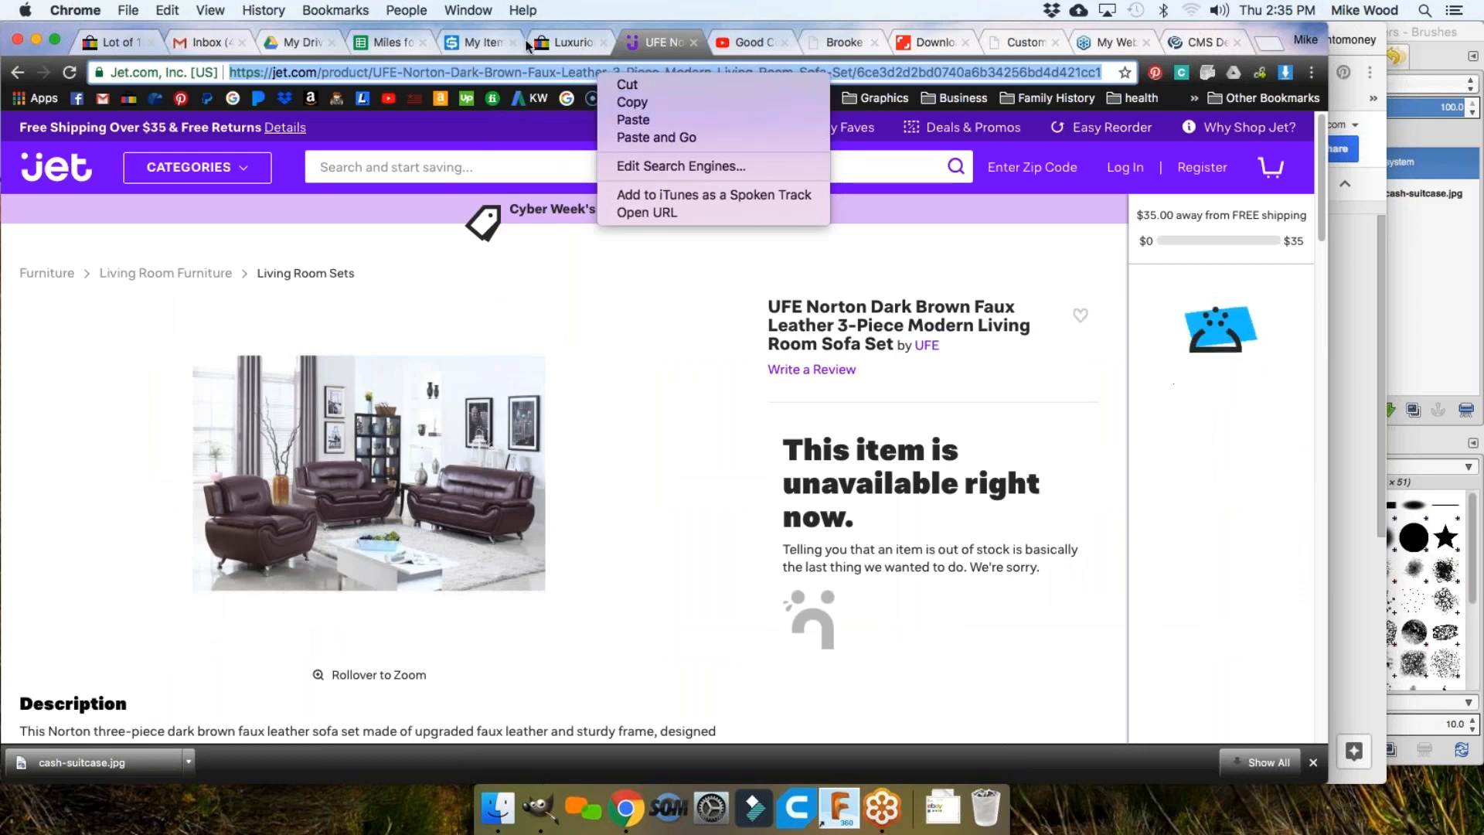
click(482, 39)
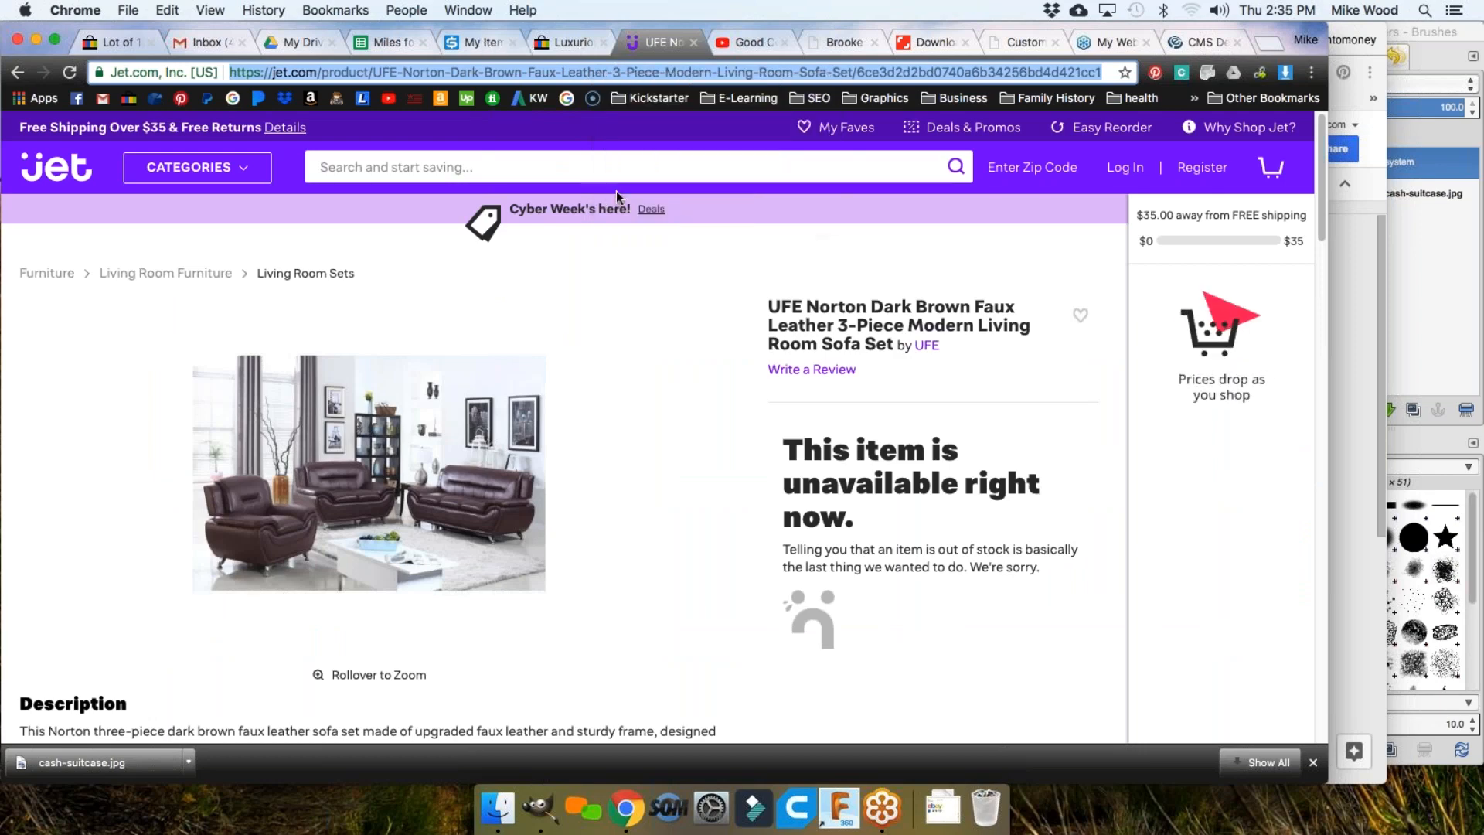
Step: In the Add A Single Item form, try variation names 'blue' and 'white brown', then clear that entry
click(462, 46)
scroll(623, 387, down, 10)
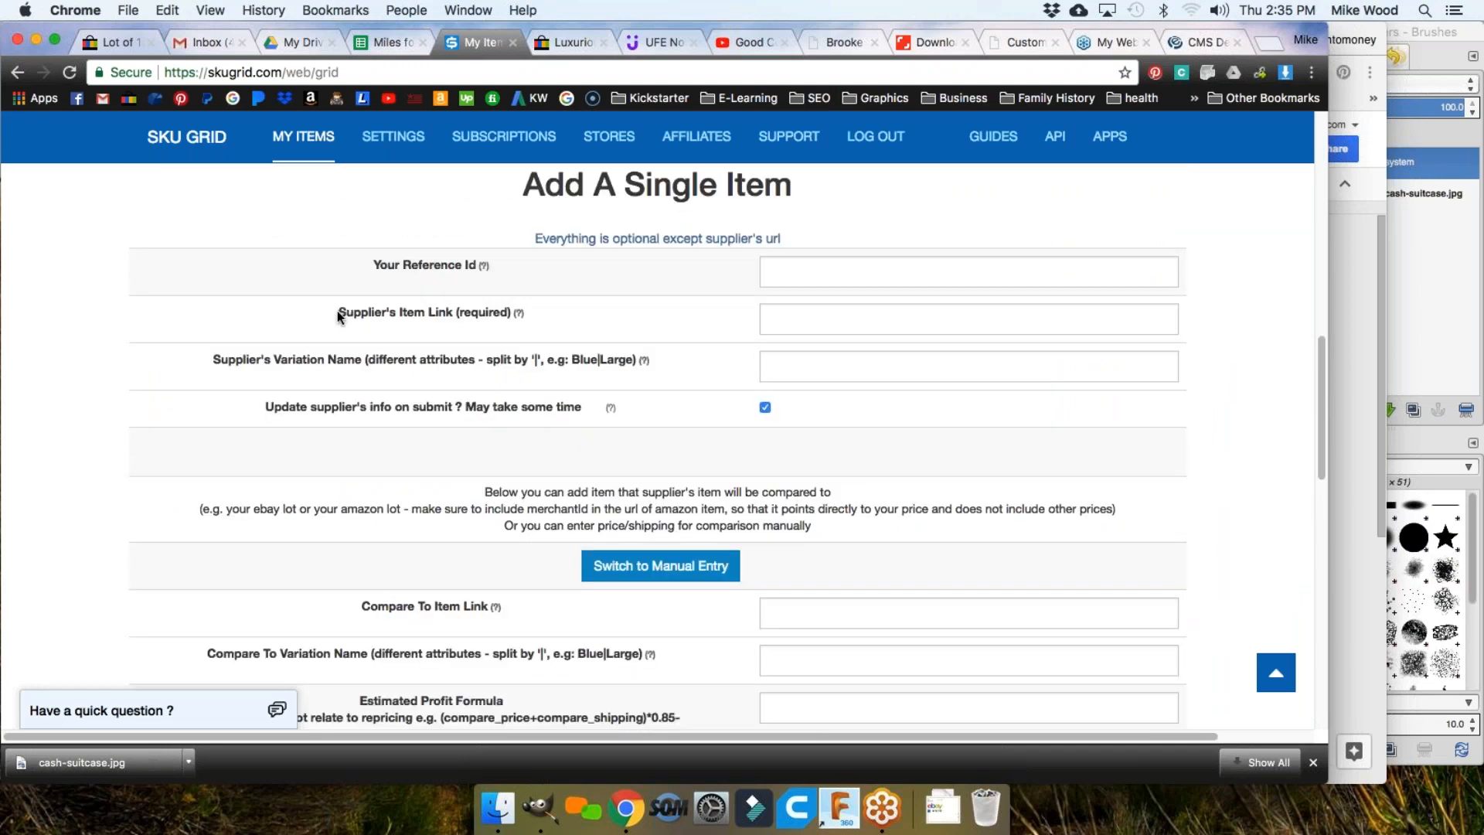
drag(337, 313, 434, 312)
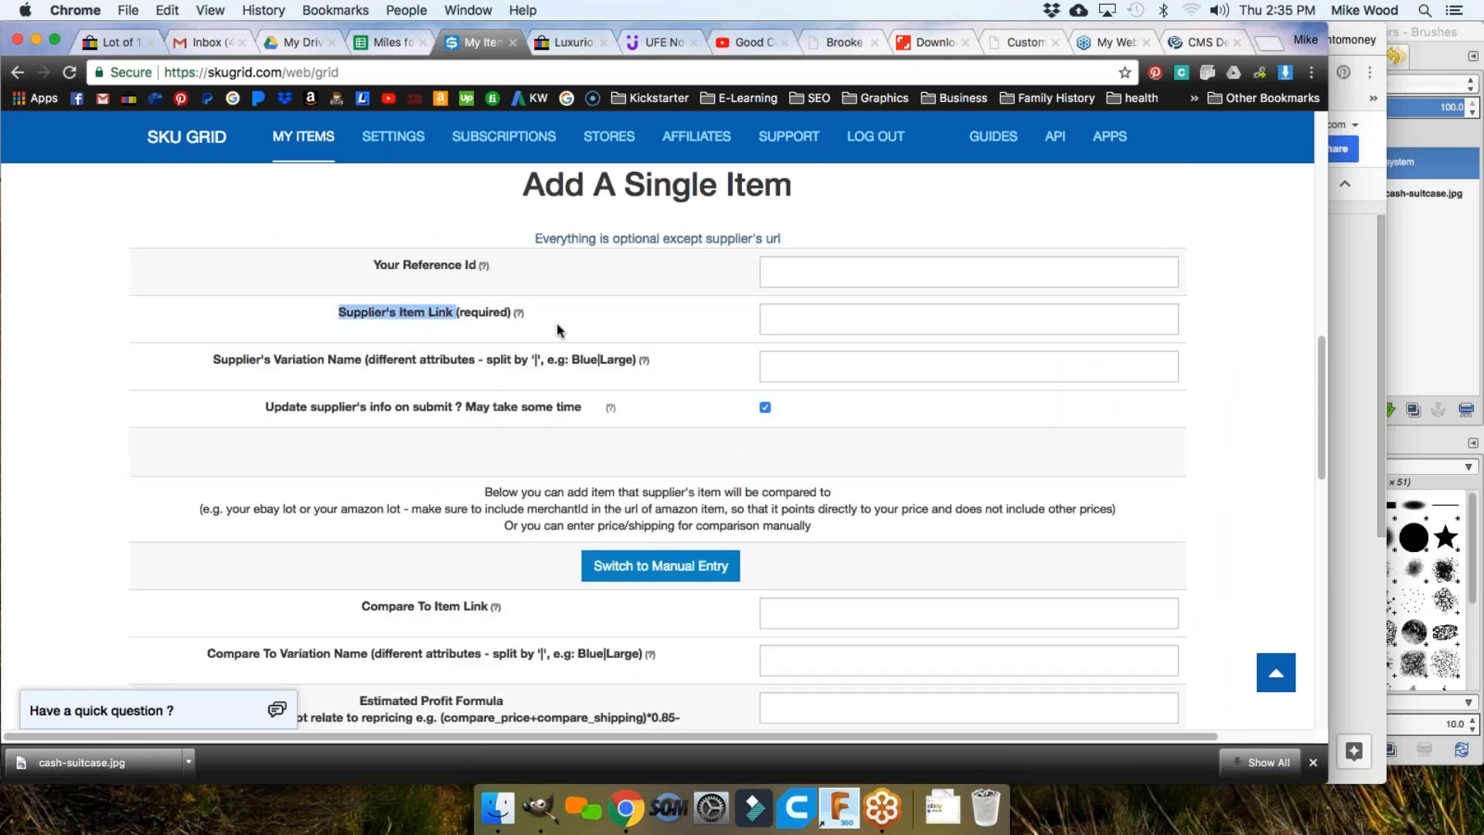
click(819, 316)
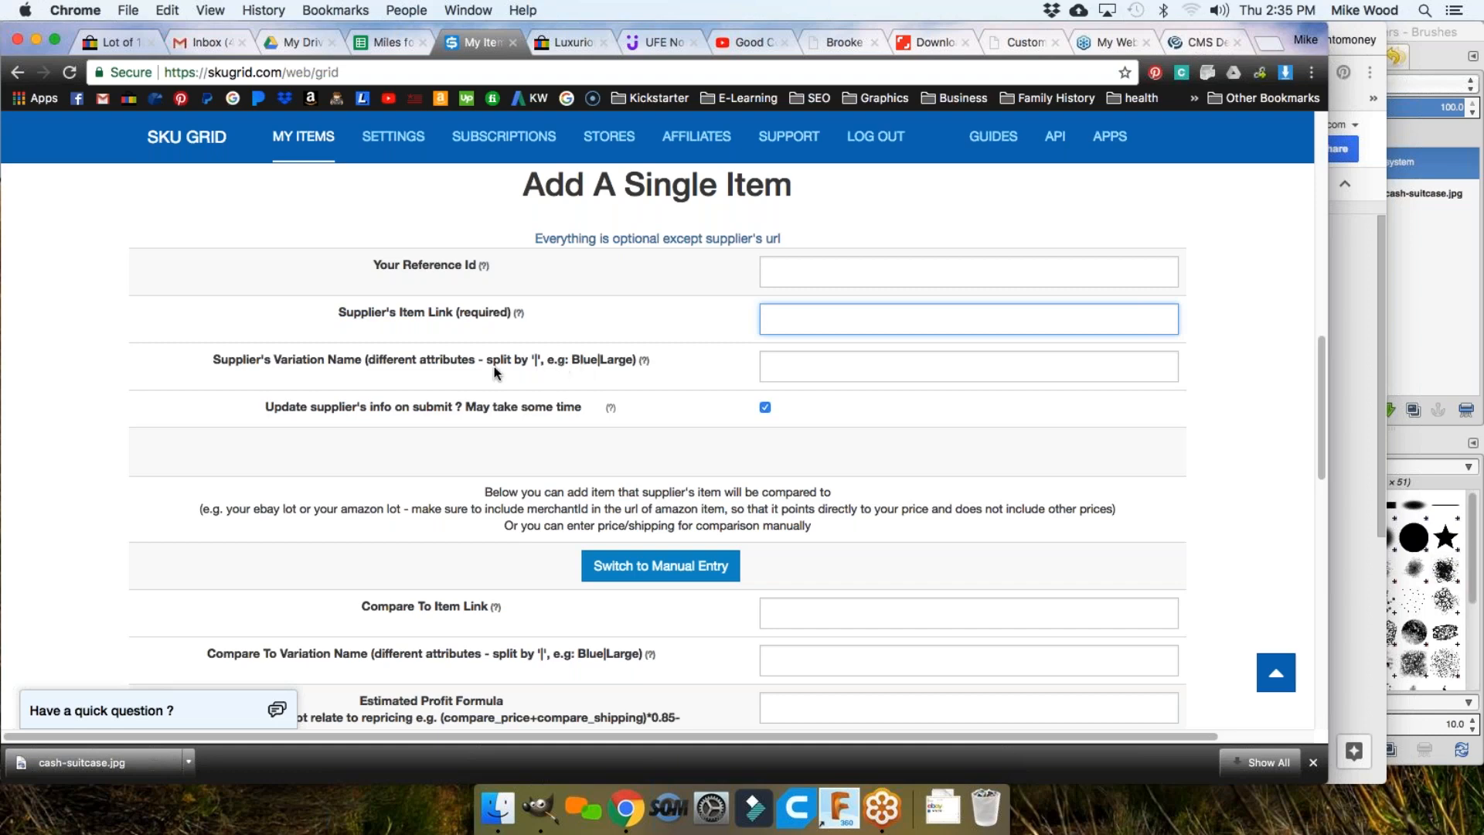
click(778, 365)
text(blue)
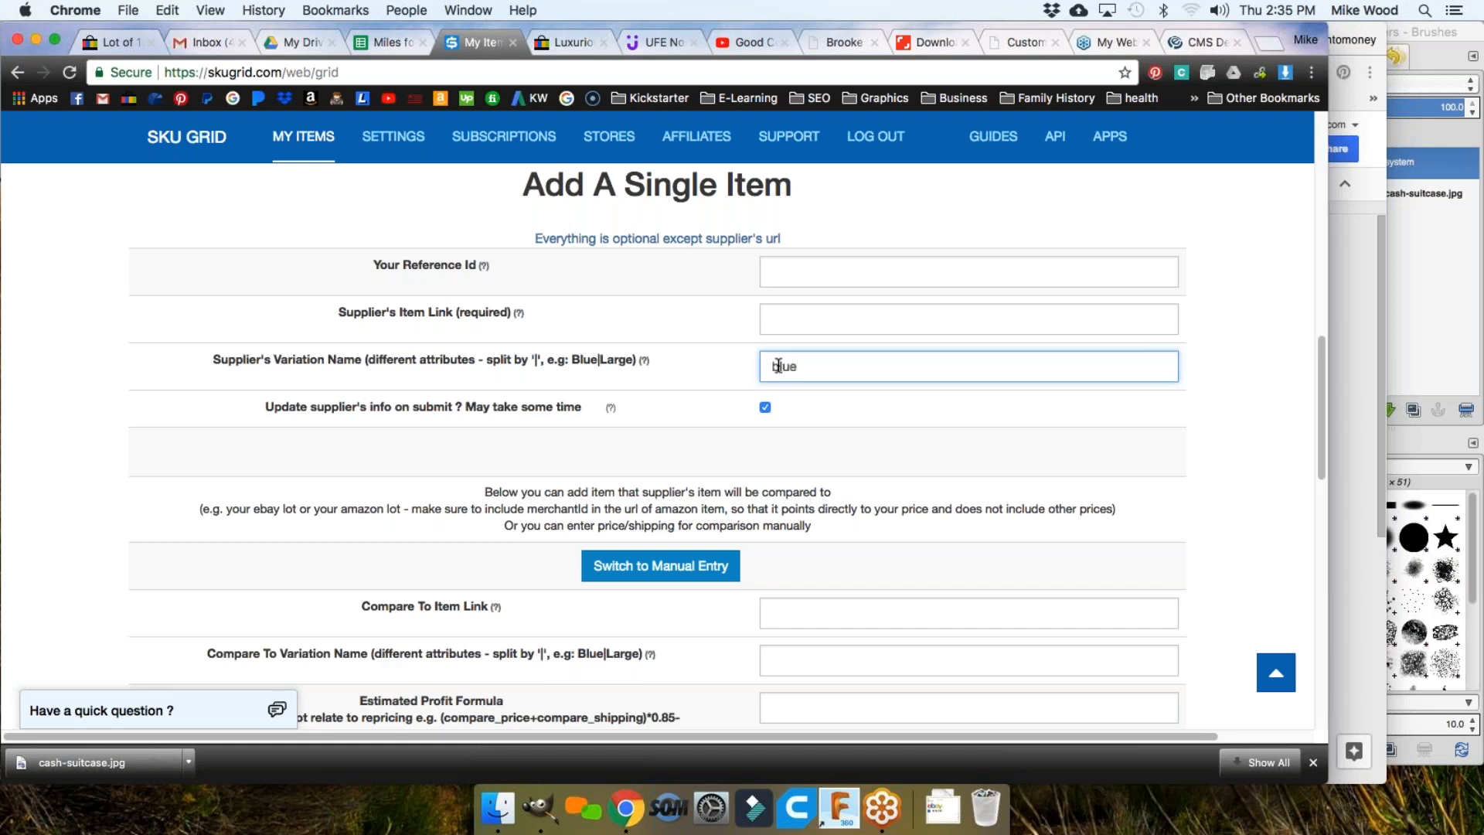
text(|)
text(white|brown)
key(super+a)
key(BackSpace)
Step: Scroll the form to Reprice Marketplace (Do Not Reprice) and Pause Repricing (No)
scroll(544, 464, down, 5)
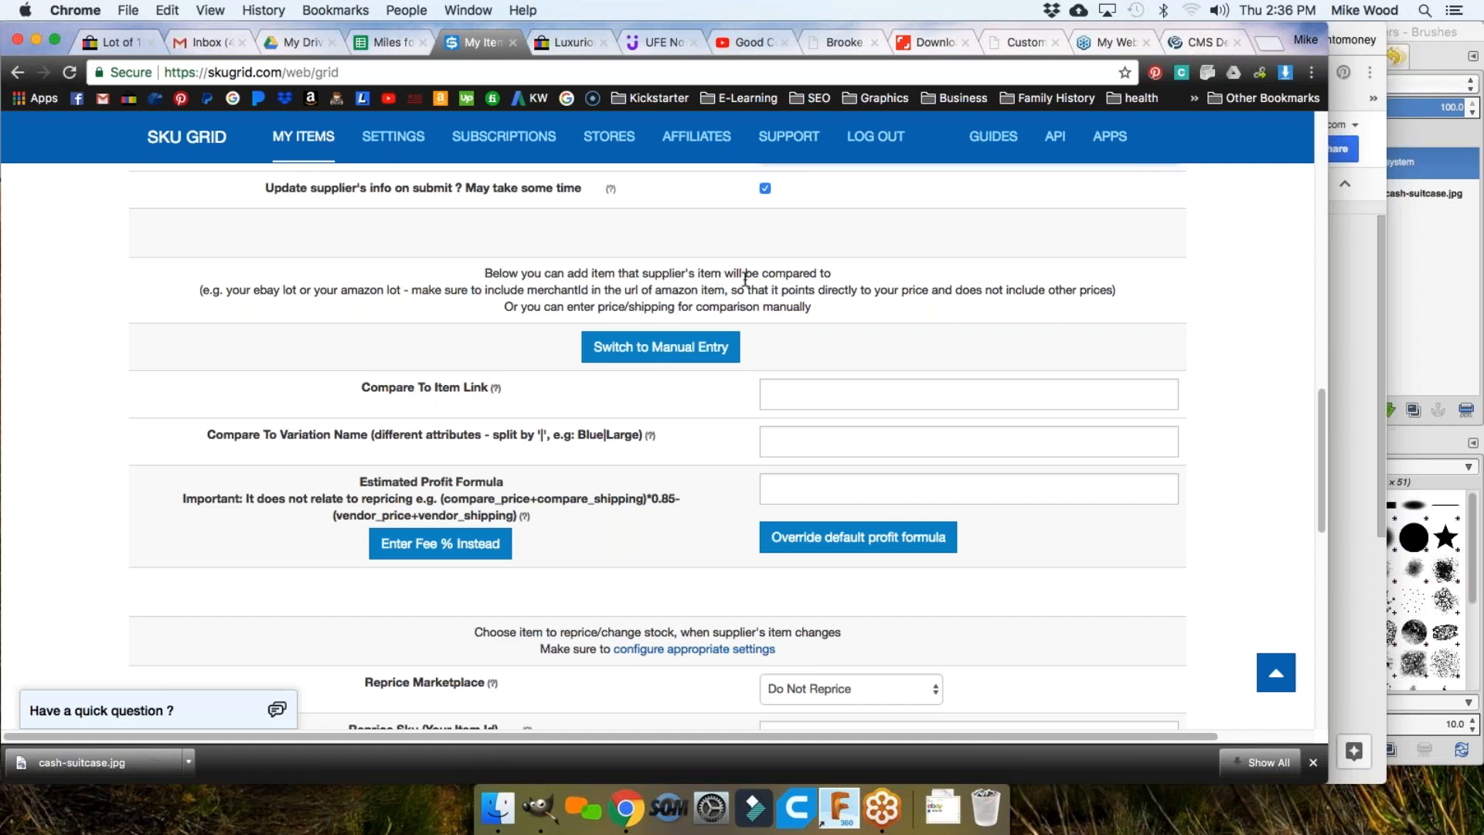
scroll(476, 332, down, 2)
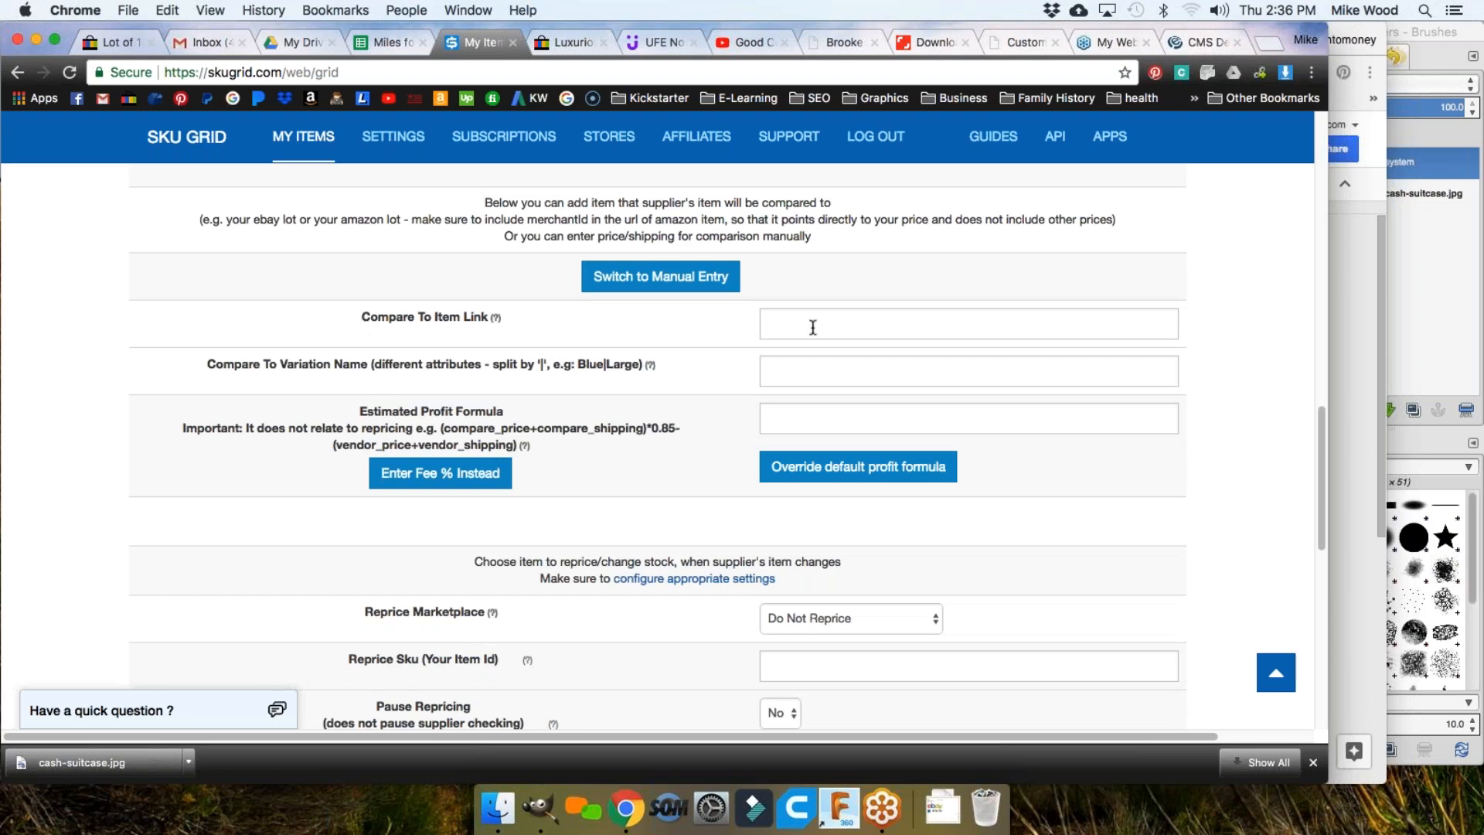
scroll(687, 437, down, 1)
scroll(686, 438, down, 5)
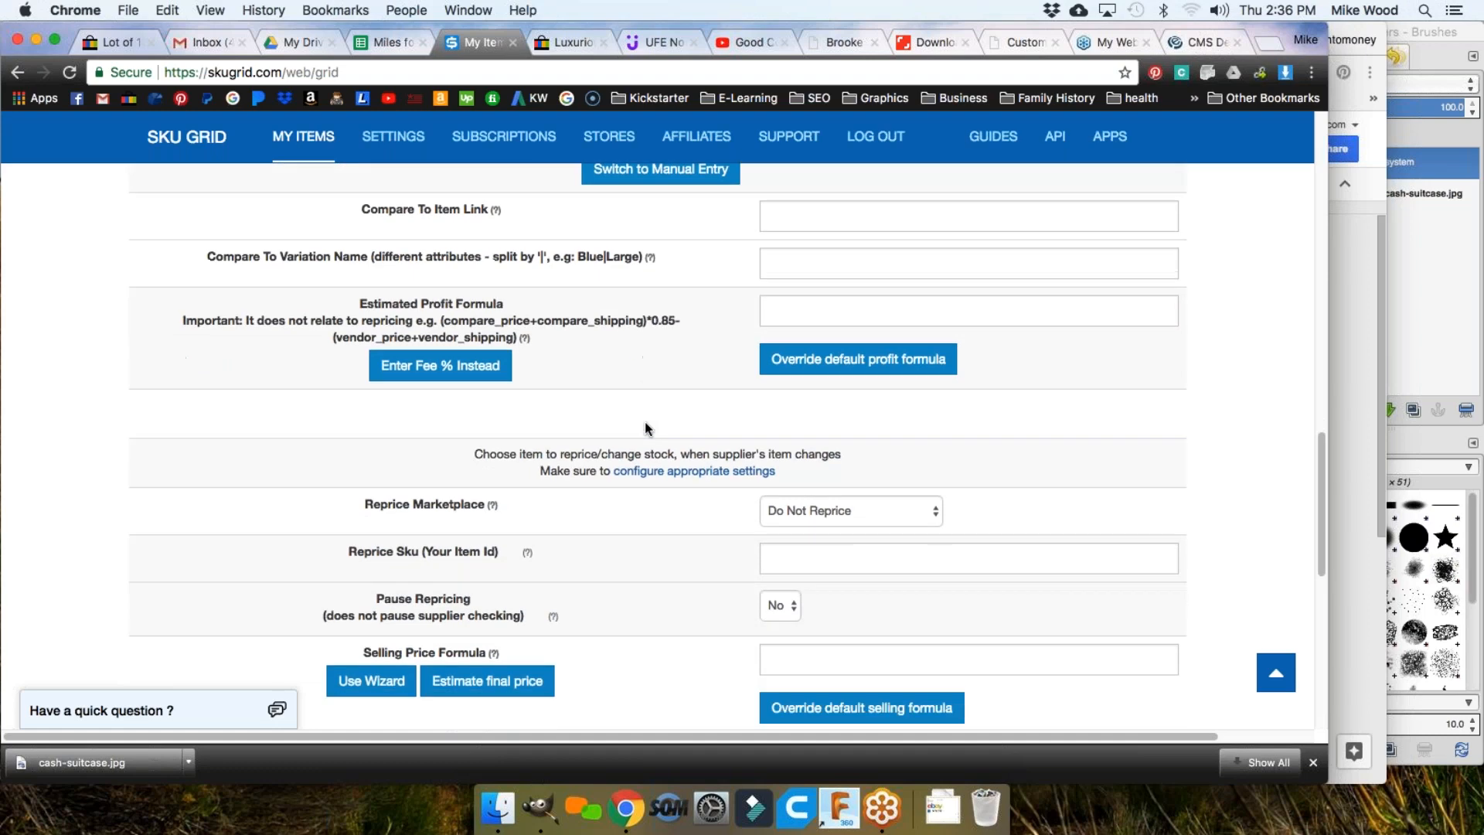
scroll(578, 375, down, 2)
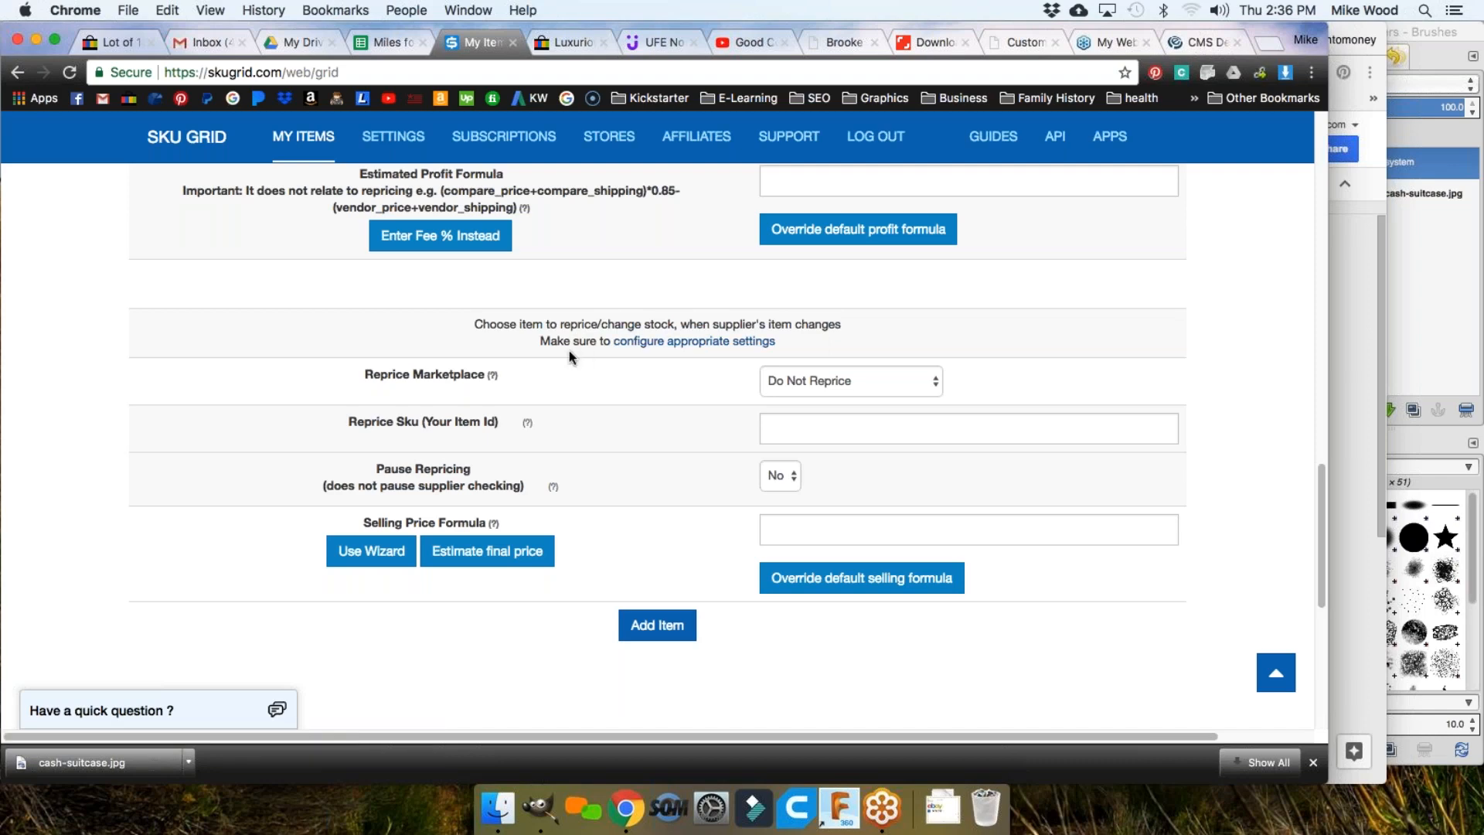
scroll(564, 348, down, 1)
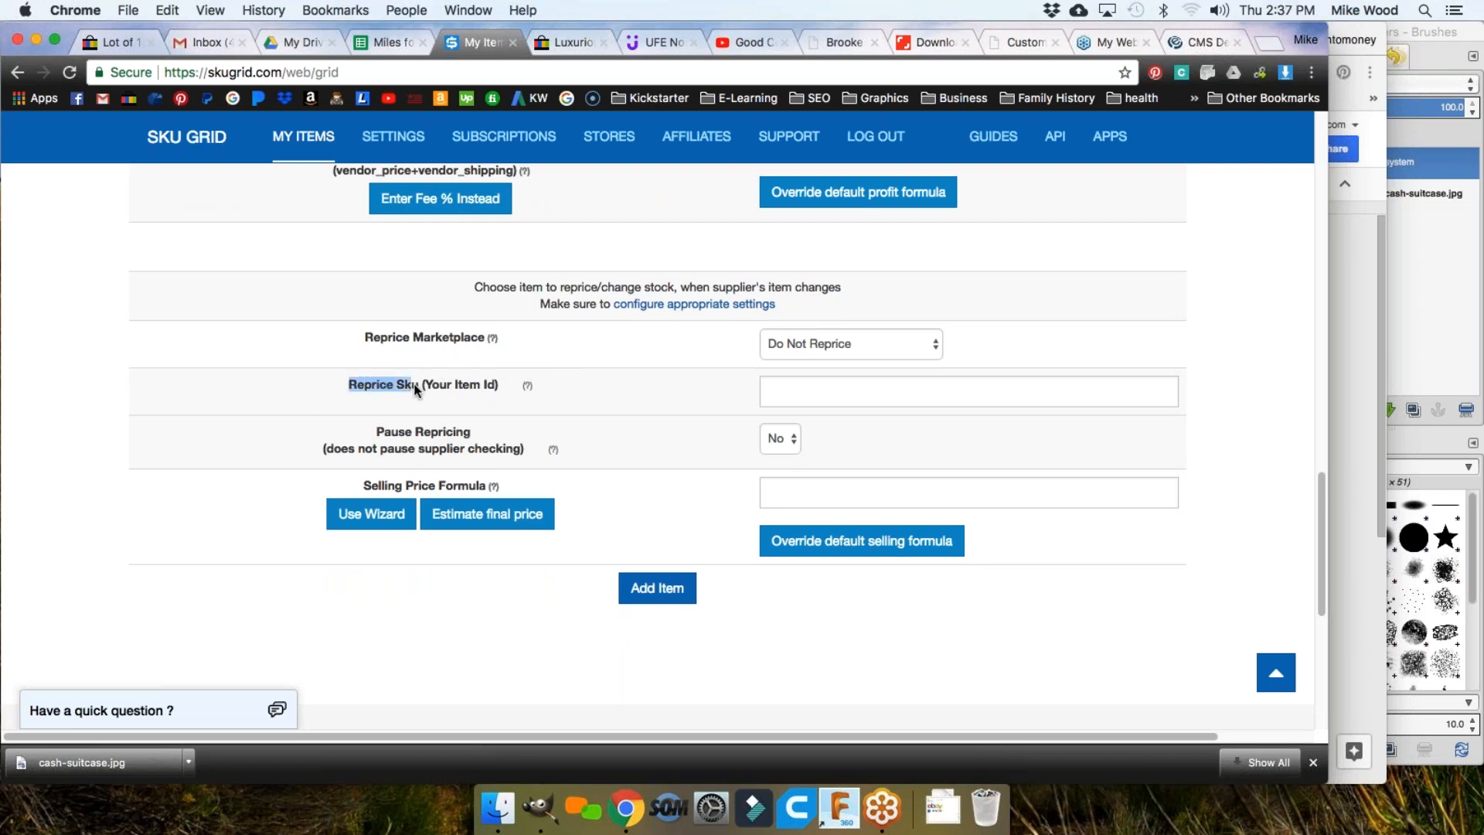
click(571, 42)
click(369, 69)
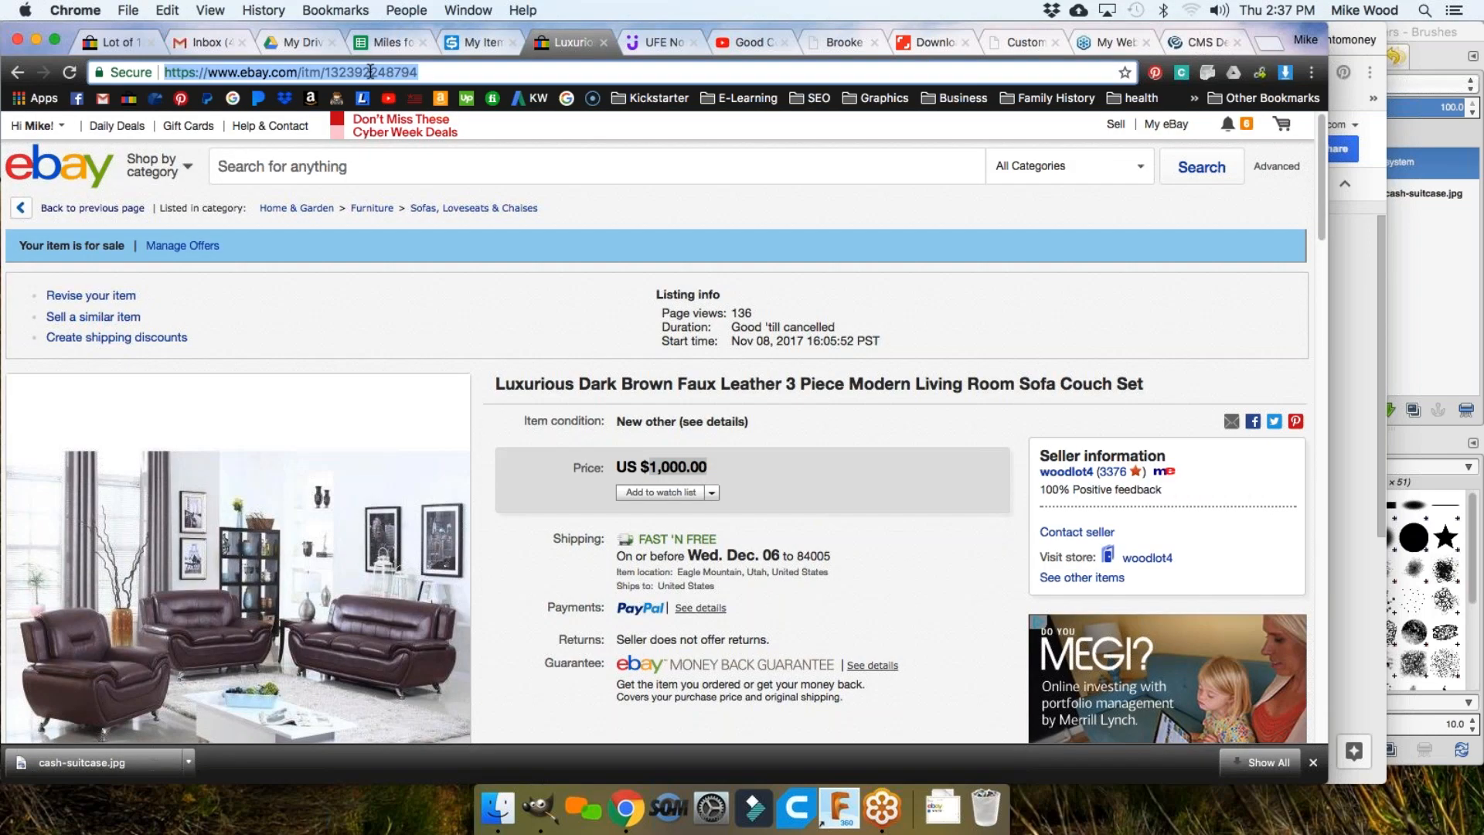
double_click(371, 69)
scroll(1027, 407, down, 8)
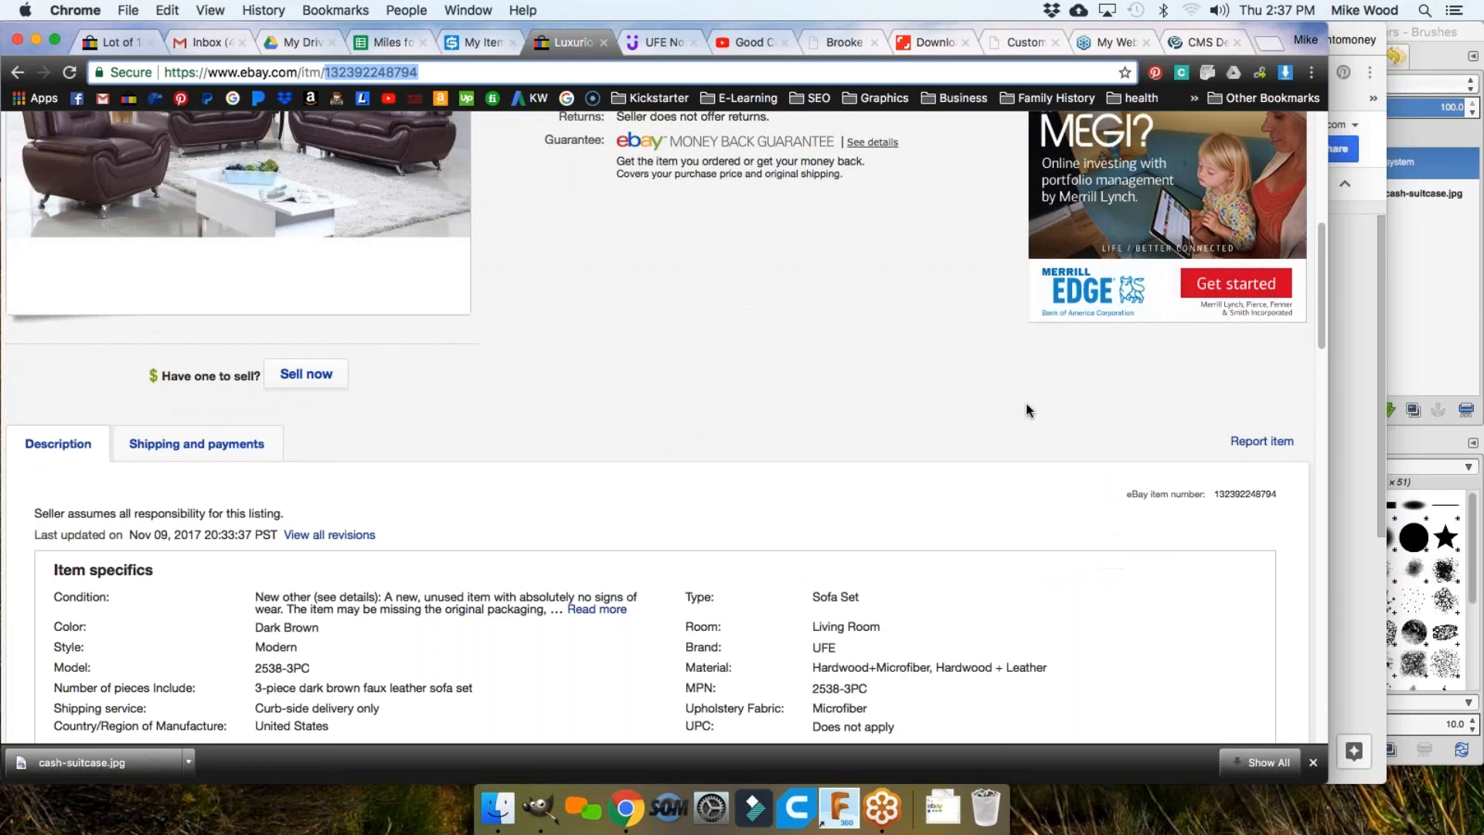
click(1254, 417)
double_click(1253, 419)
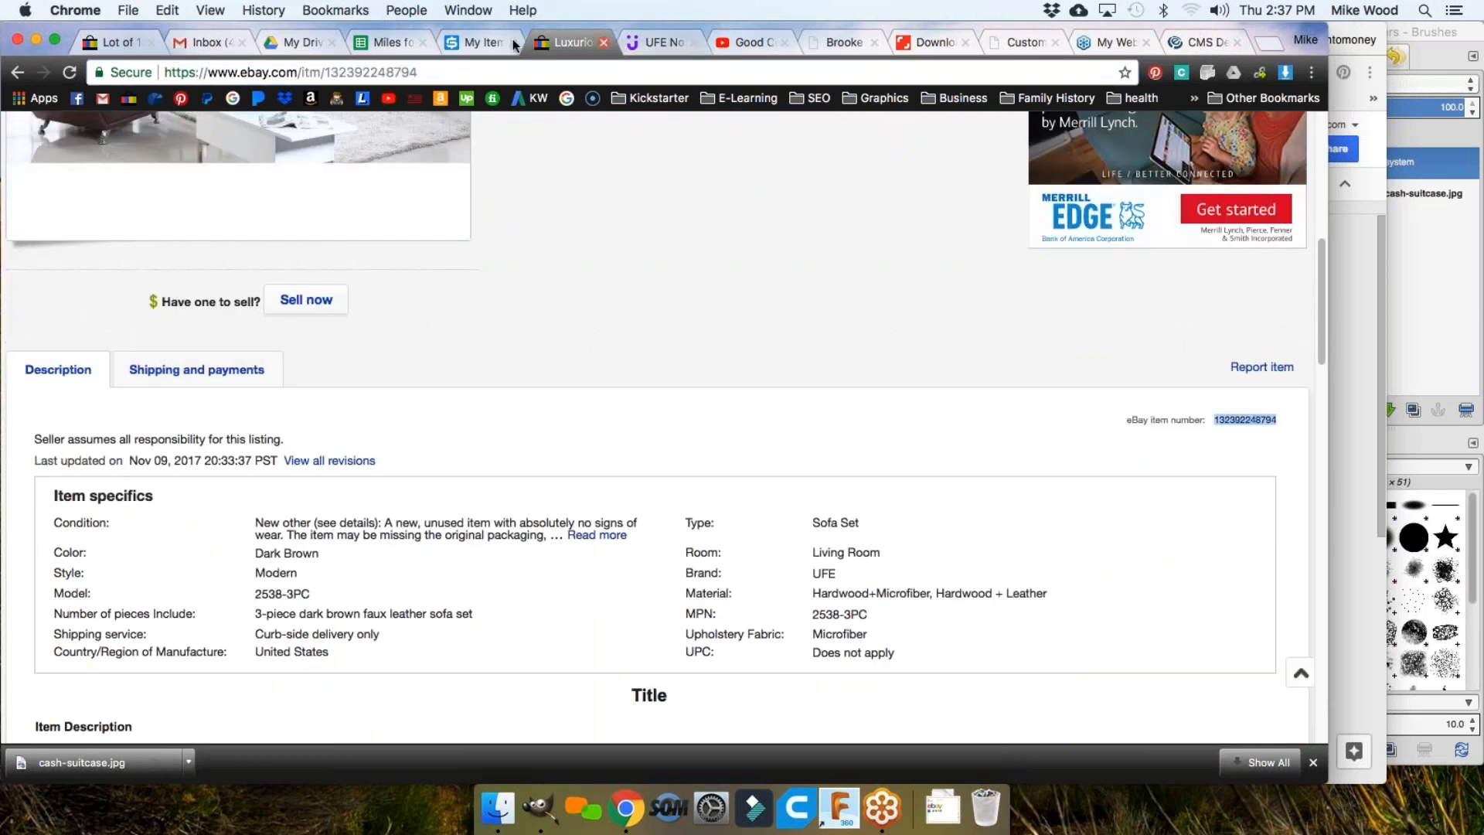
click(473, 38)
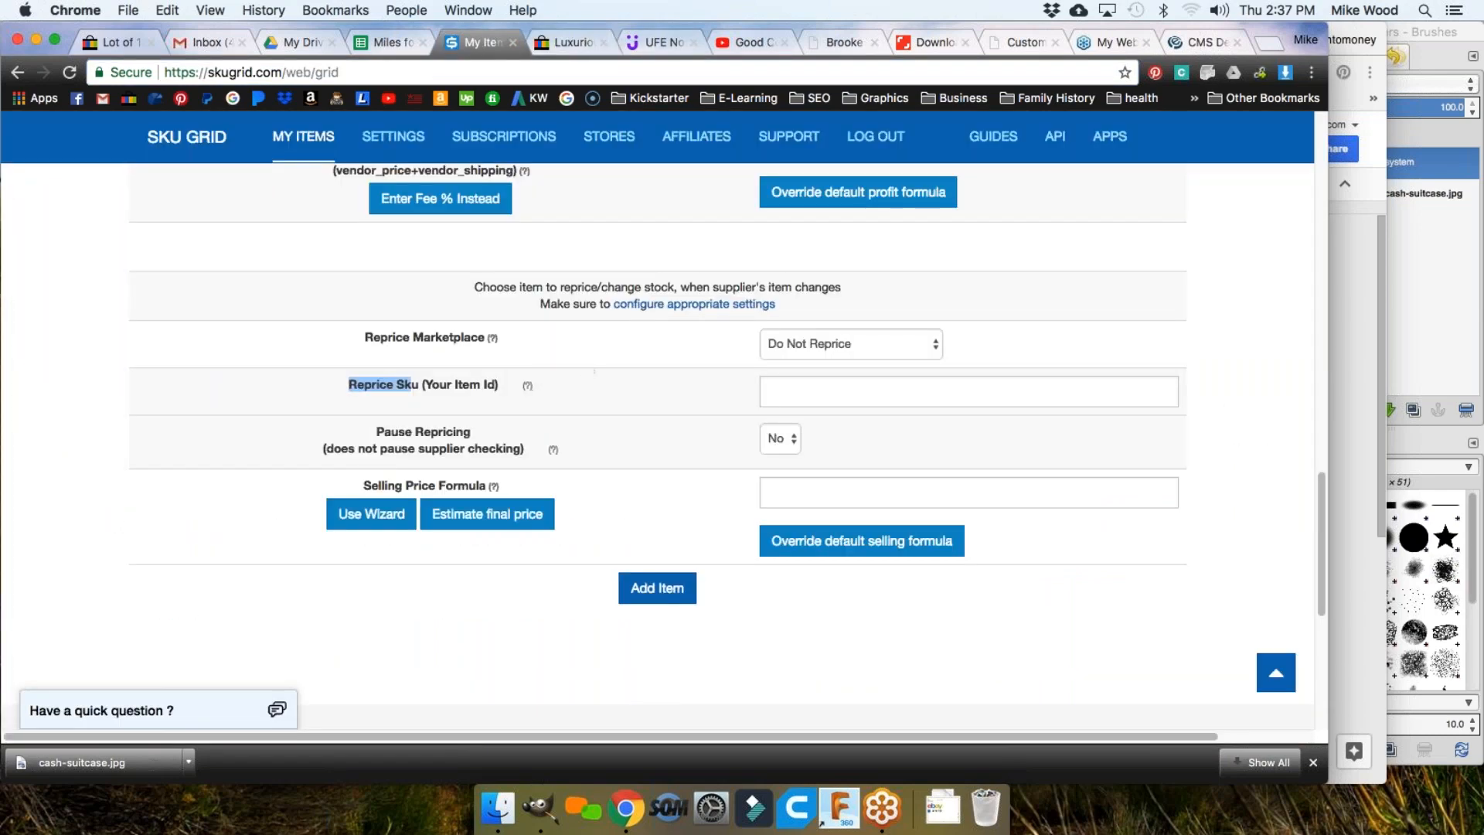
drag(474, 286, 628, 292)
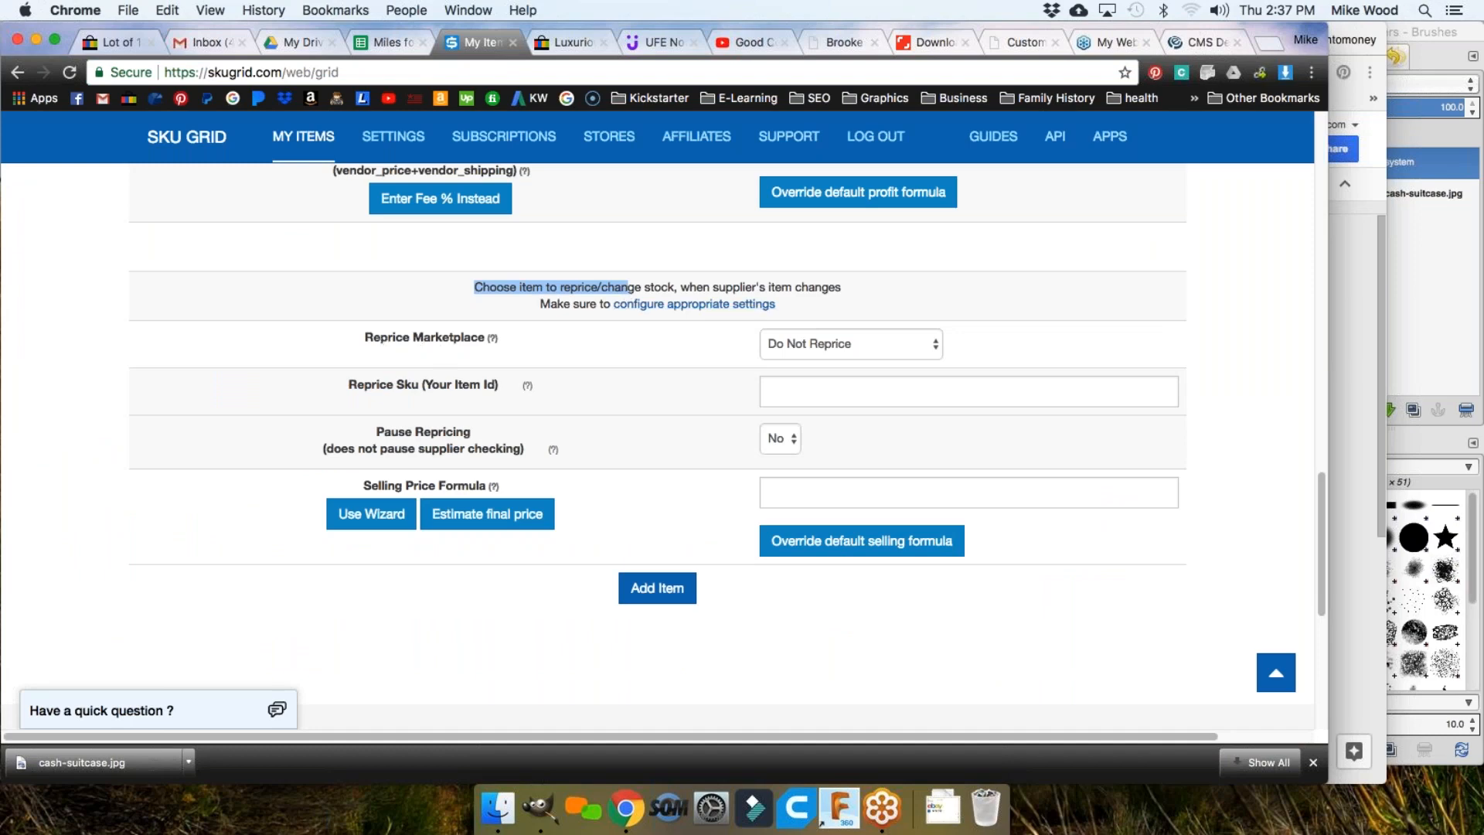
click(821, 346)
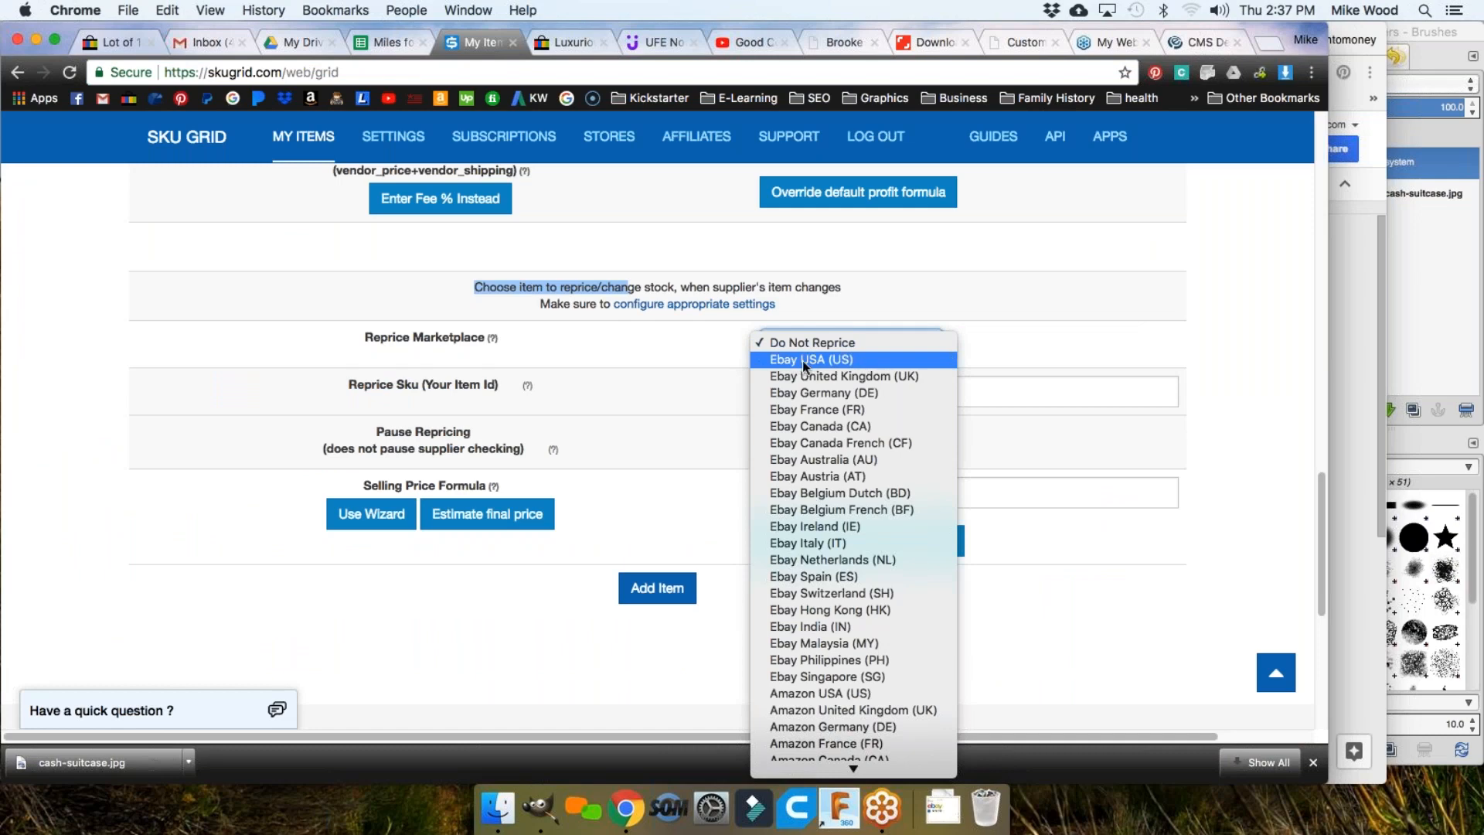
click(623, 373)
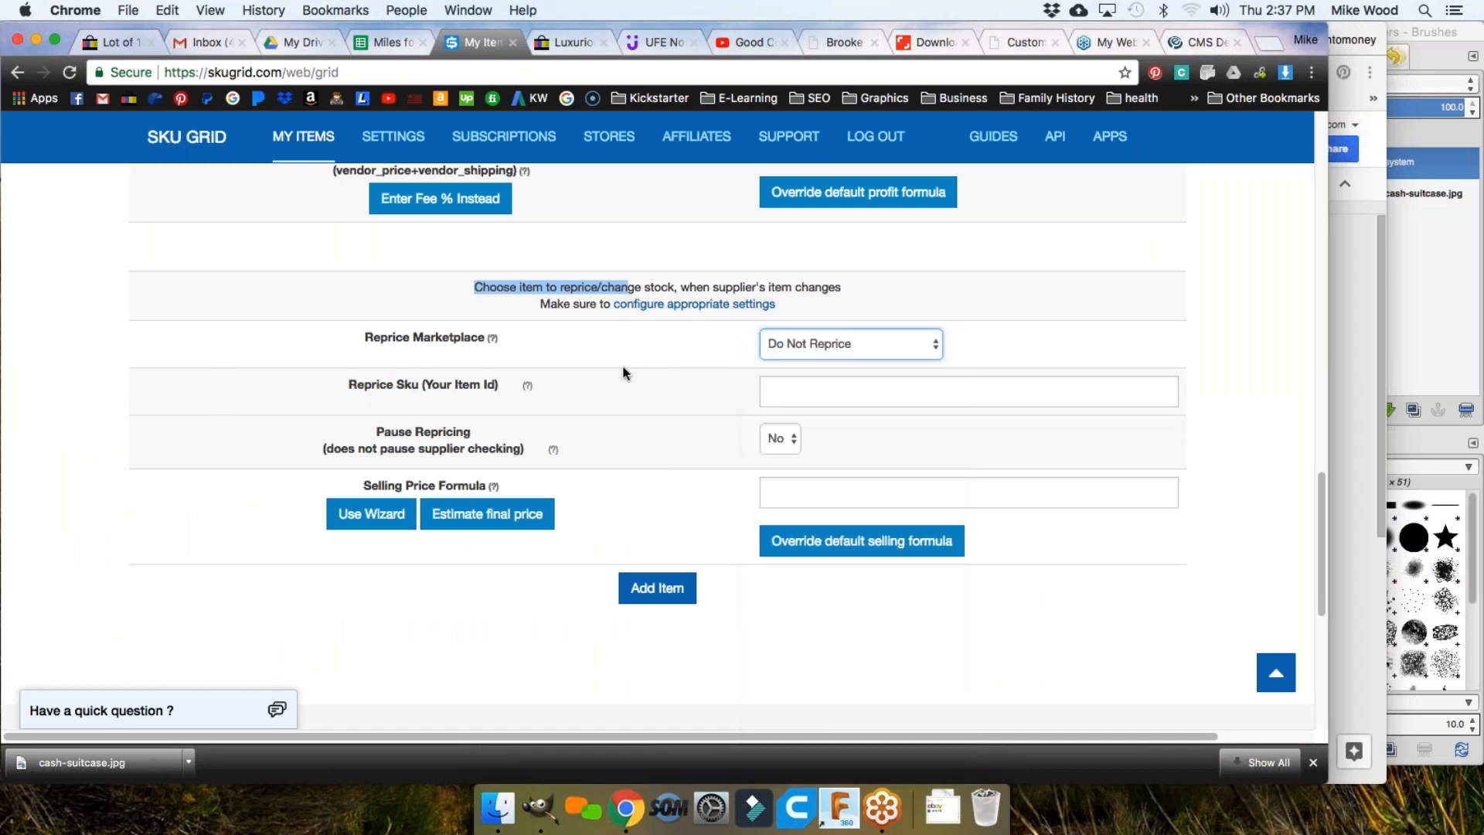
key(Tab)
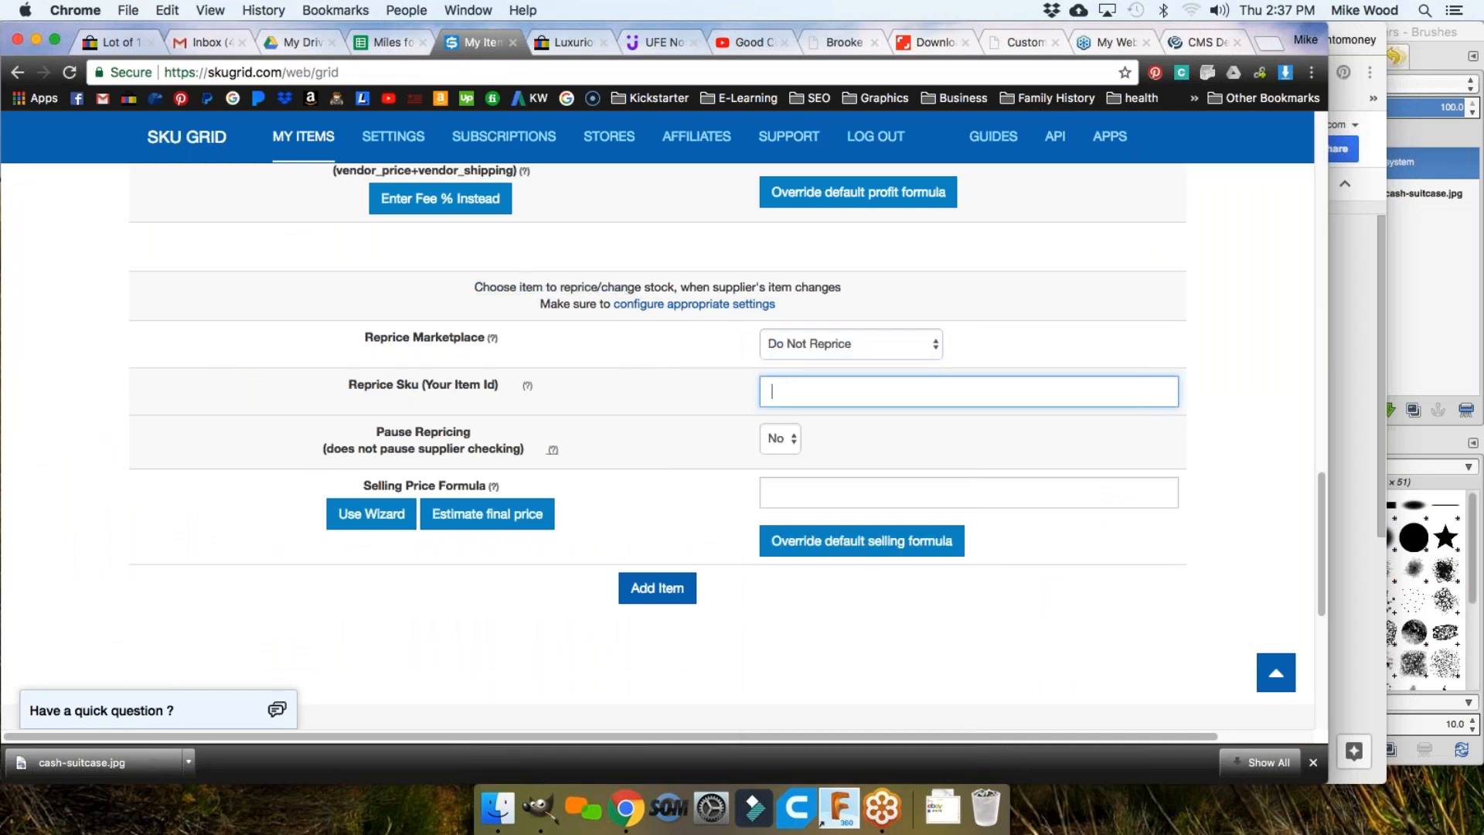
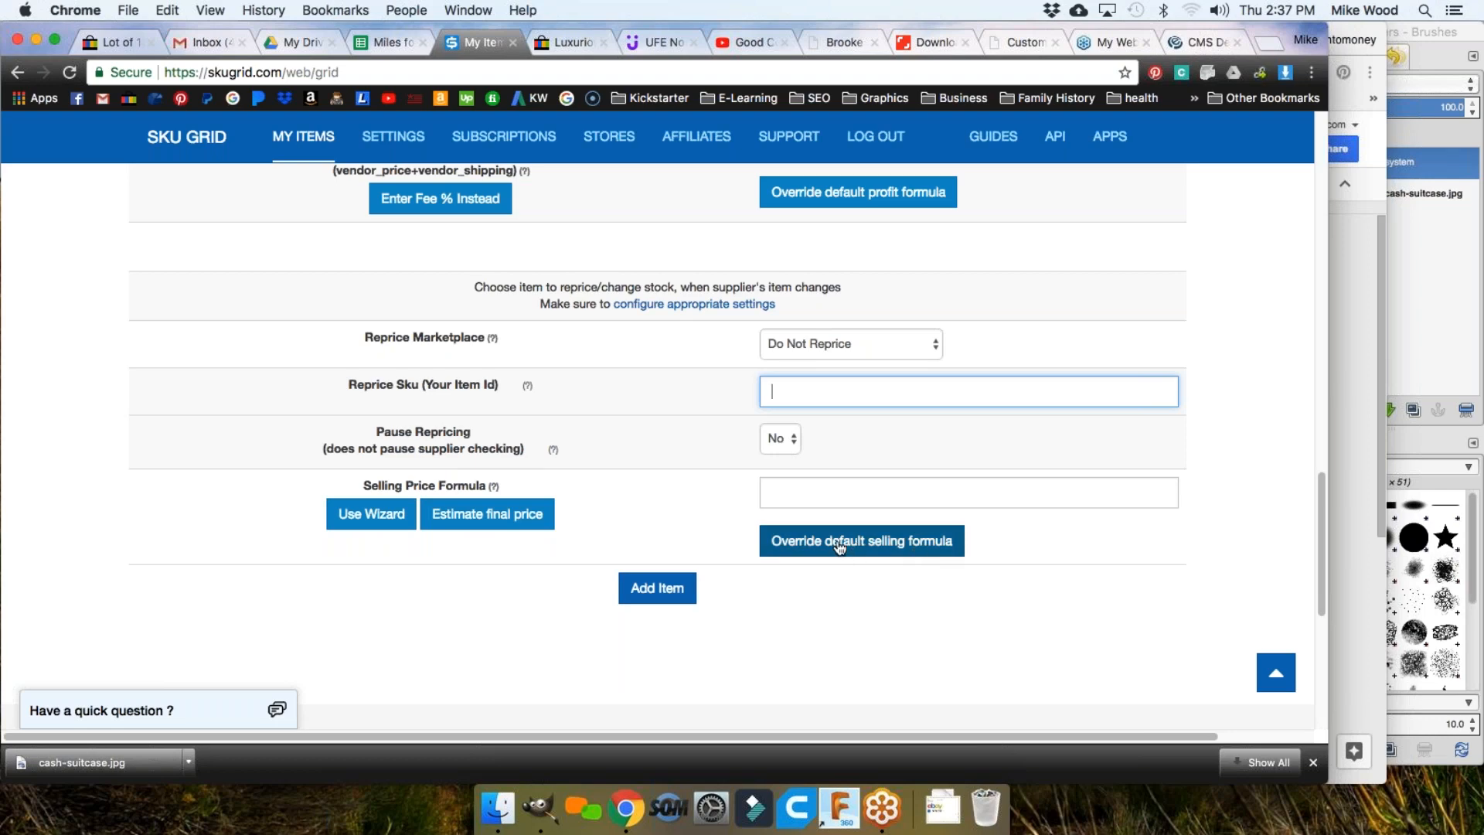
Step: Try editing the selling price formula and reprice SKU fields in the Add A Single Item form
click(800, 492)
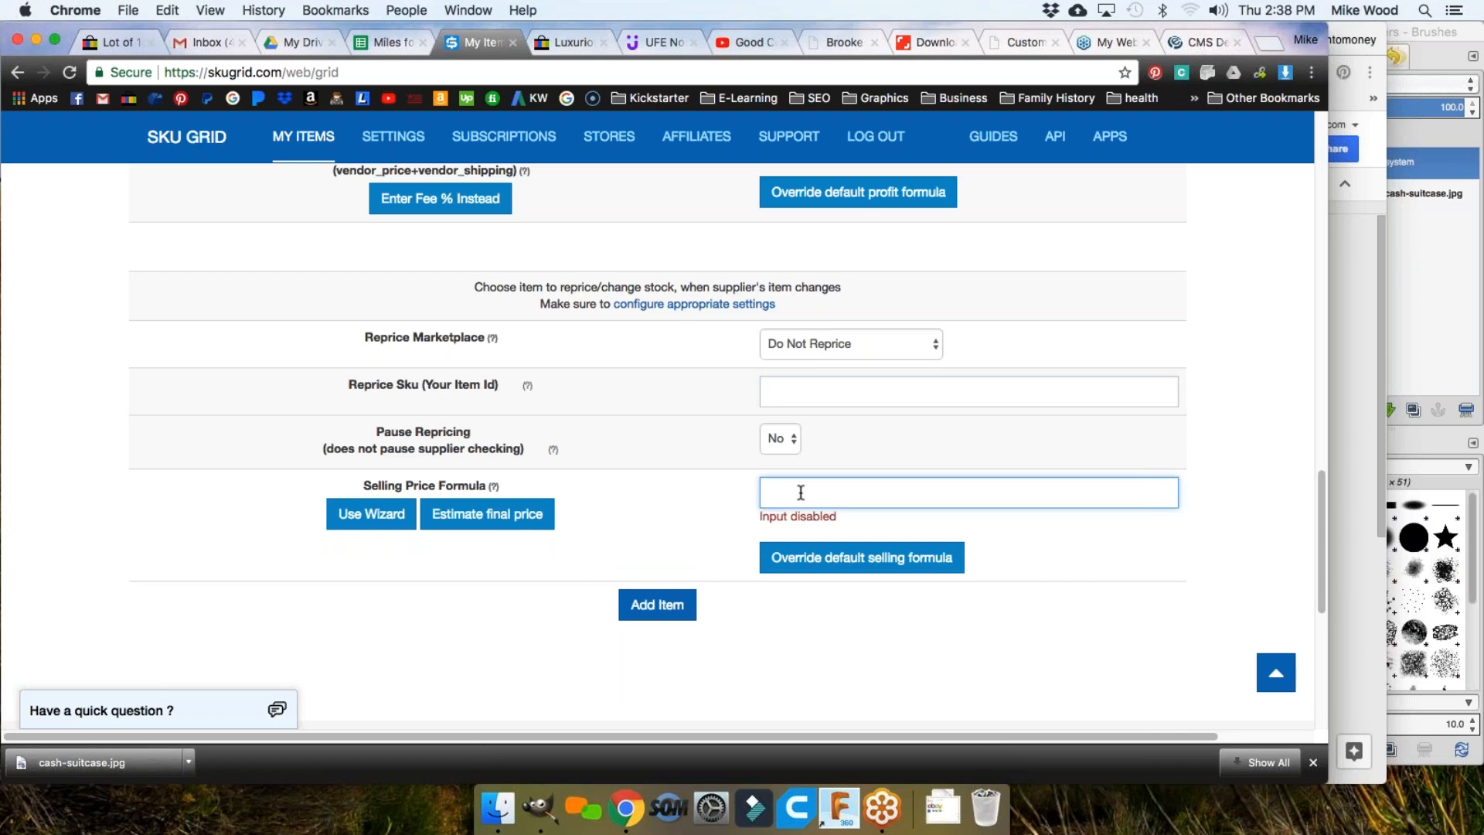
click(801, 493)
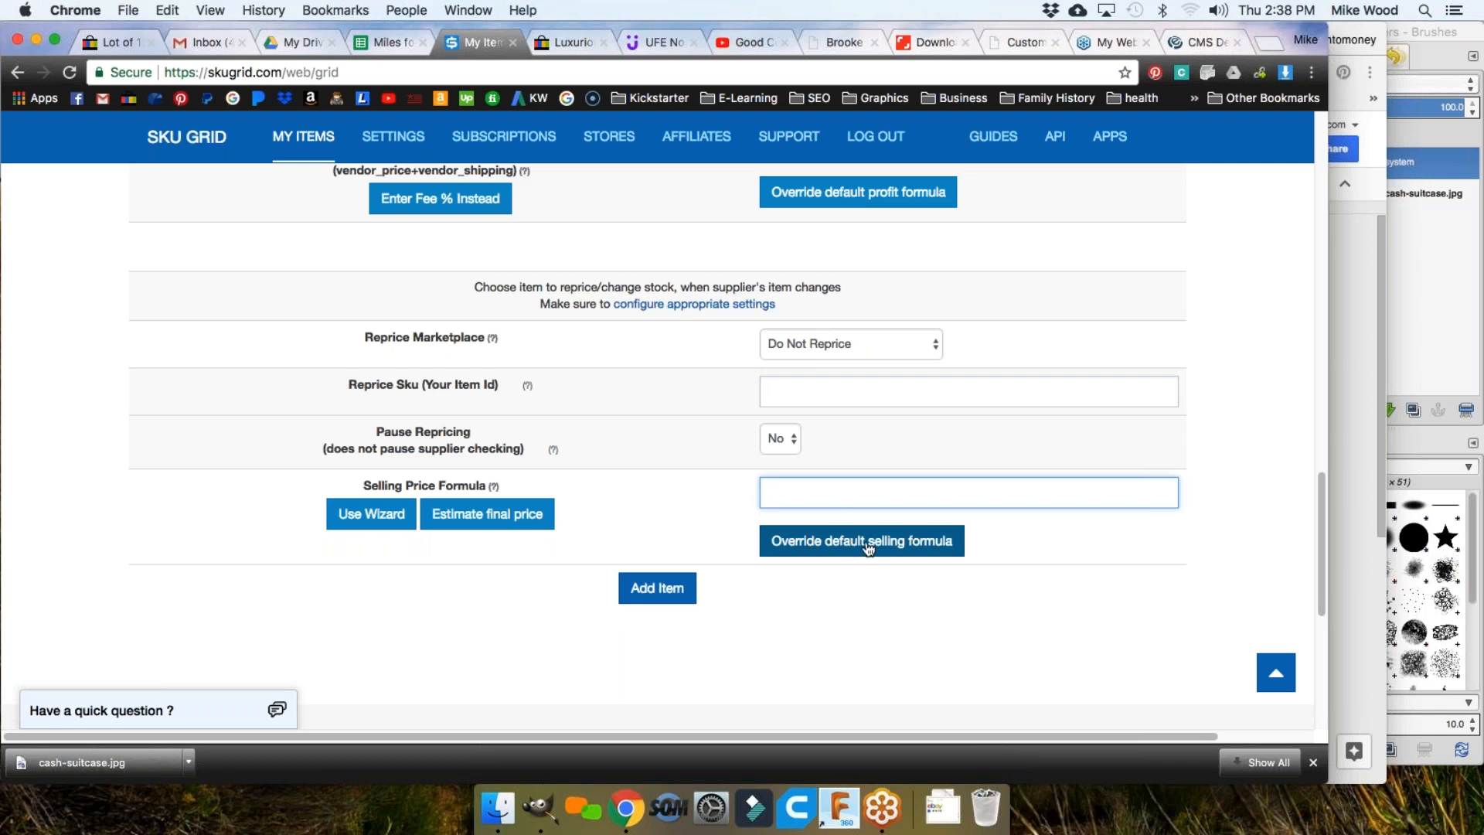
click(790, 391)
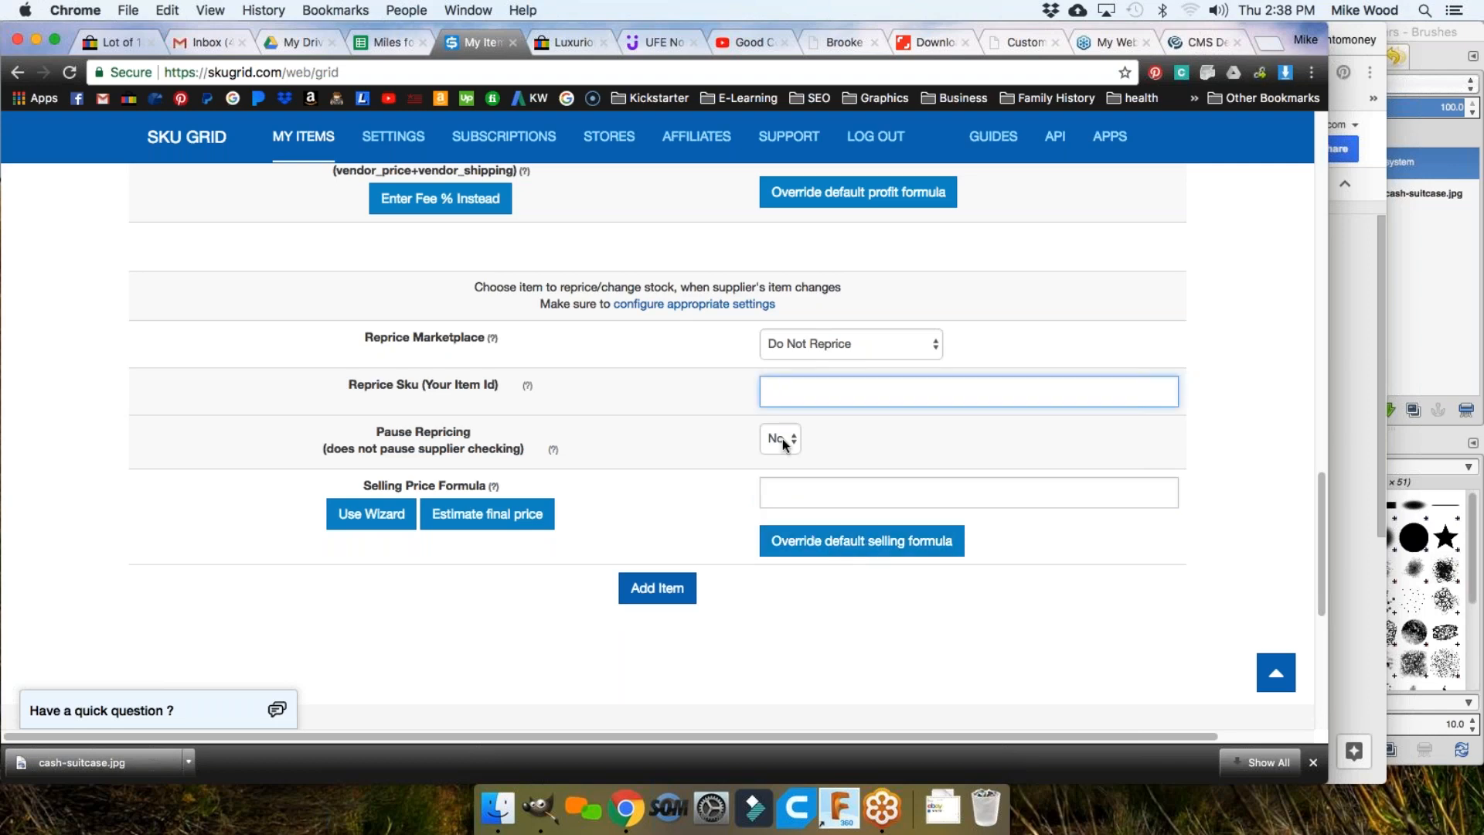
scroll(730, 447, up, 5)
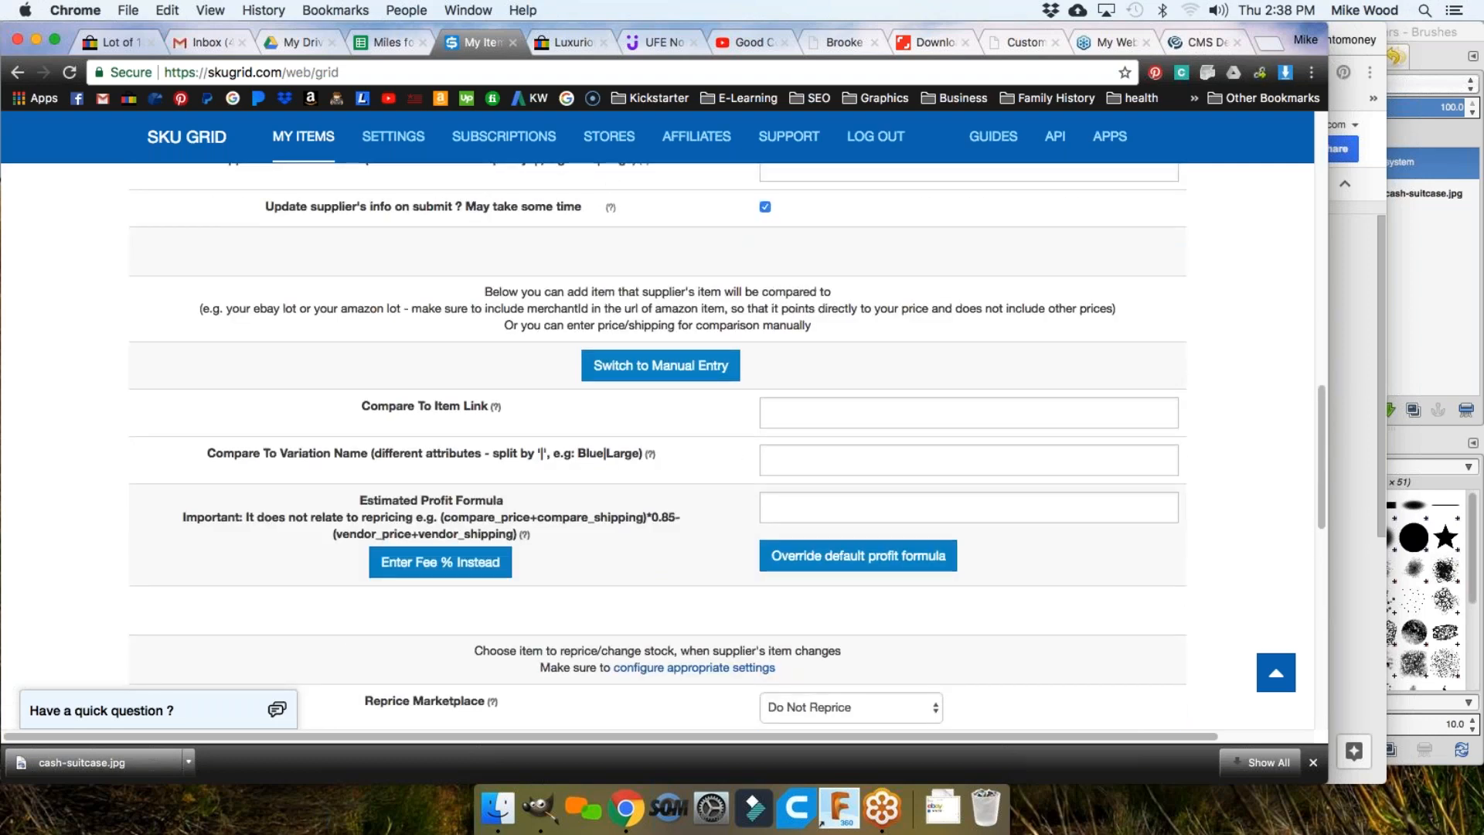
scroll(757, 464, up, 8)
scroll(781, 469, down, 3)
Step: Go to the supplier item link and reference id fields, then attempt to submit the new item
click(781, 509)
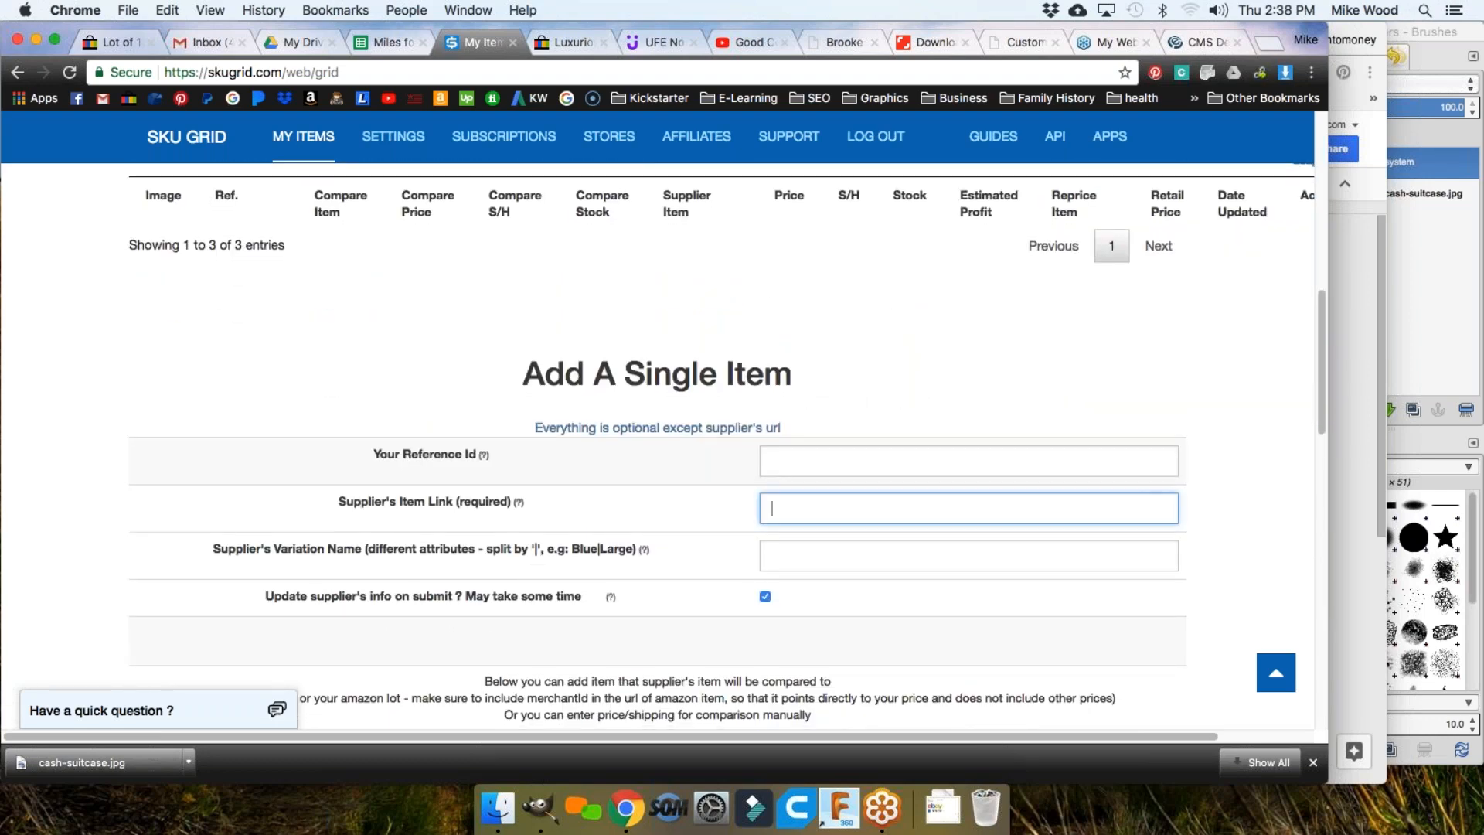
click(797, 462)
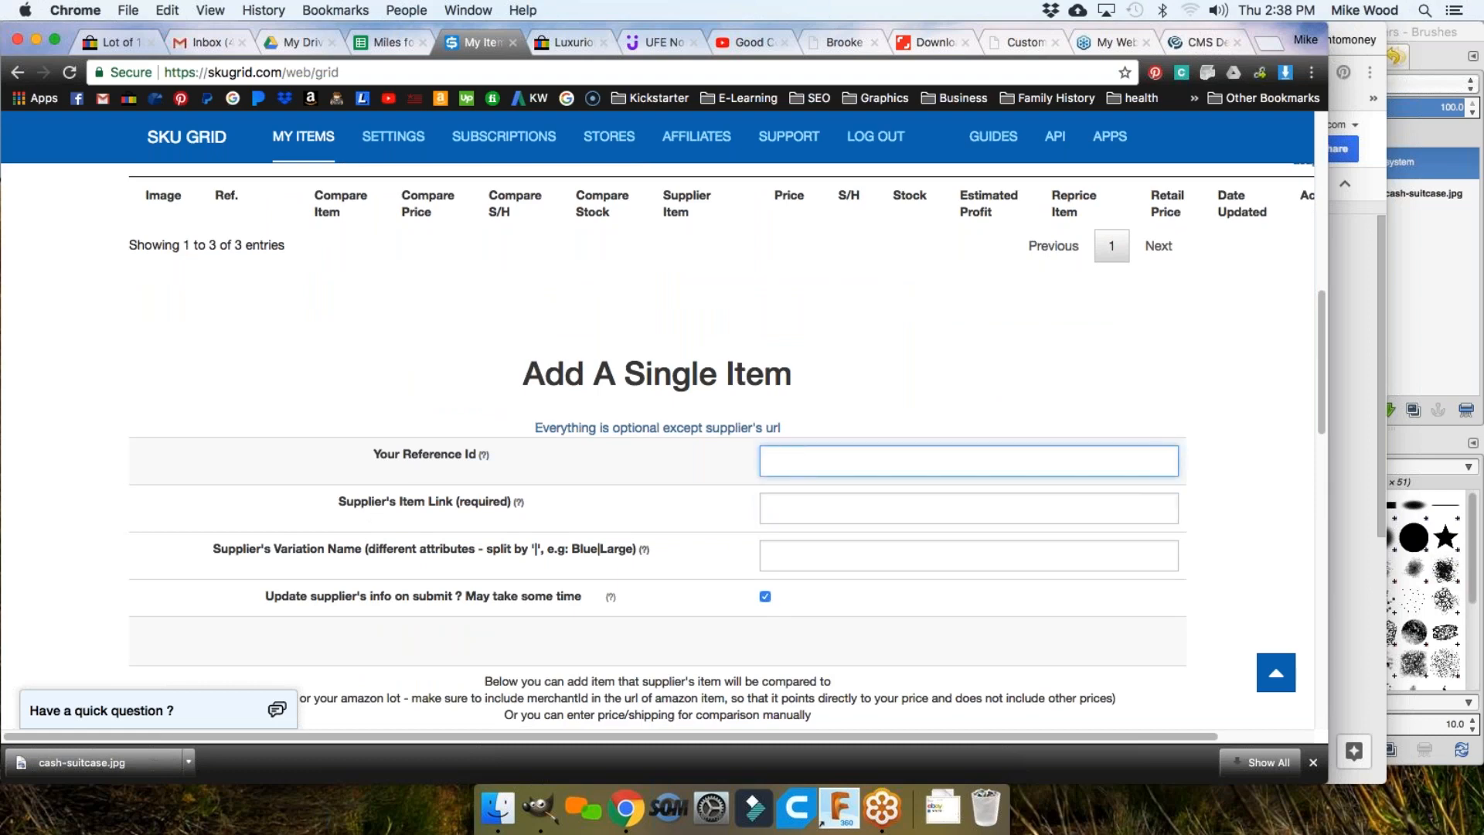
scroll(703, 467, down, 1)
scroll(704, 466, down, 10)
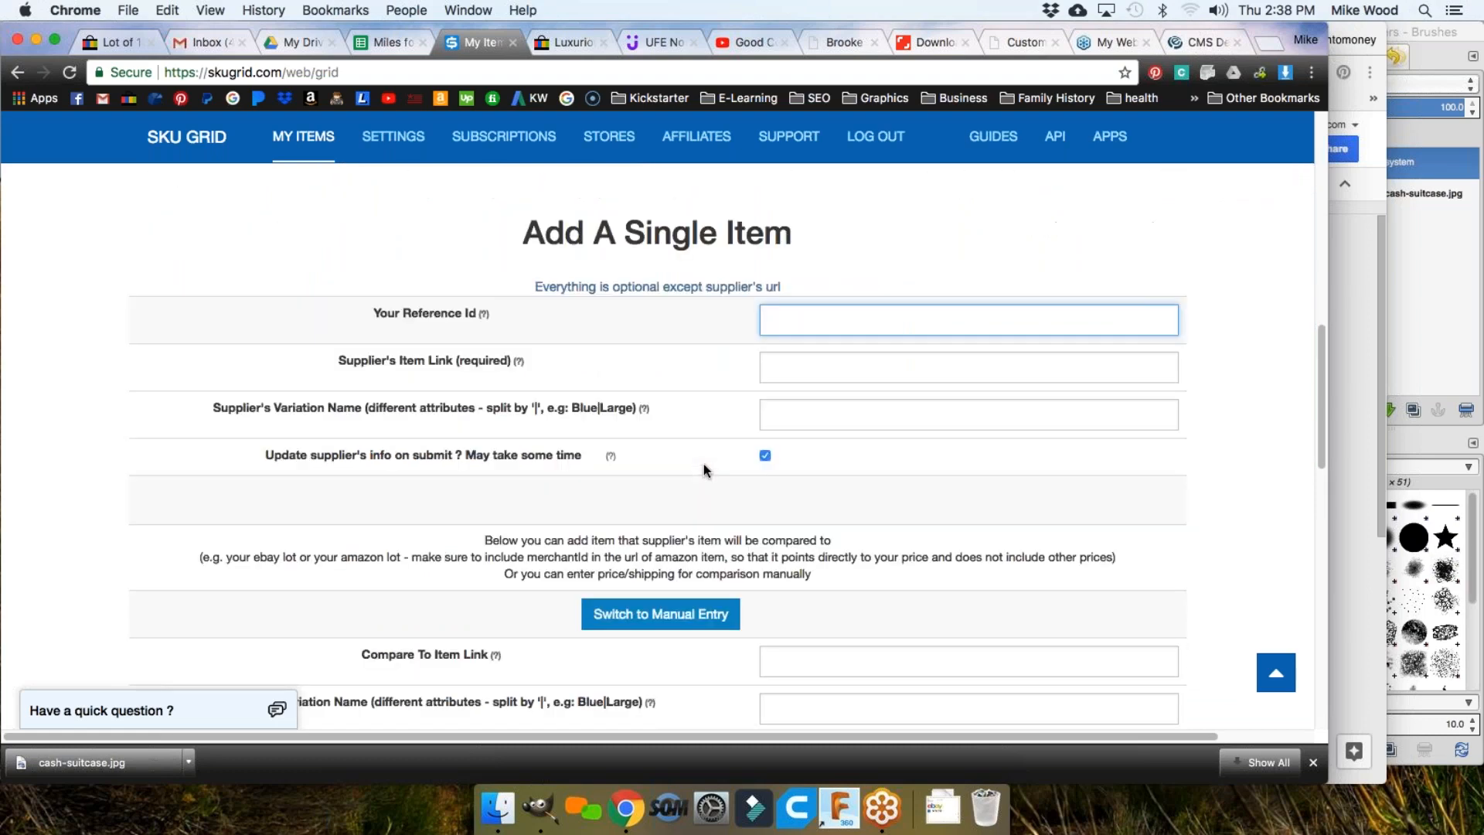
scroll(626, 476, down, 5)
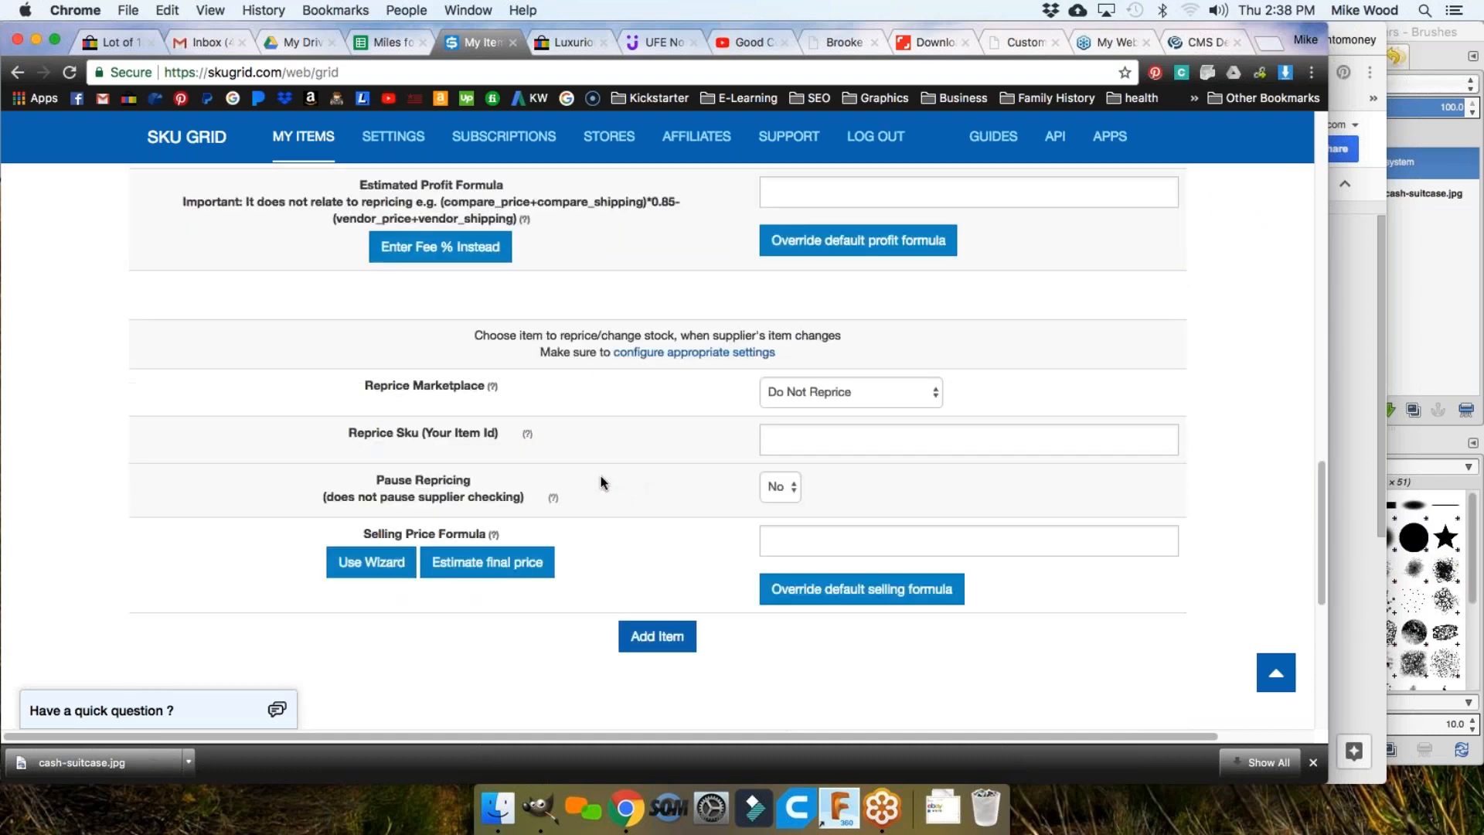
scroll(646, 491, down, 3)
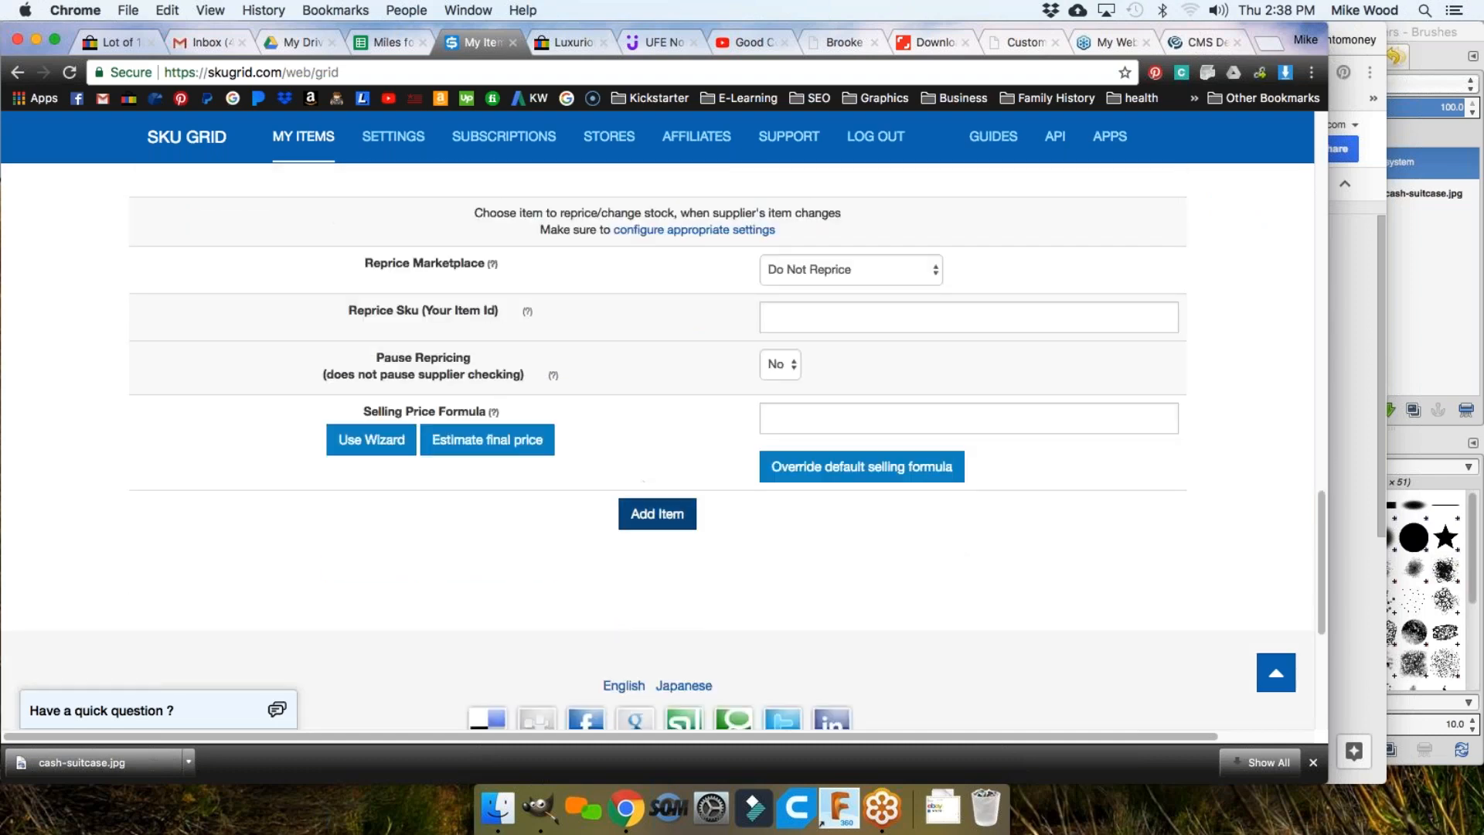
click(659, 516)
Step: Scroll back over the Add A Single Item form to review its fields
scroll(734, 524, up, 5)
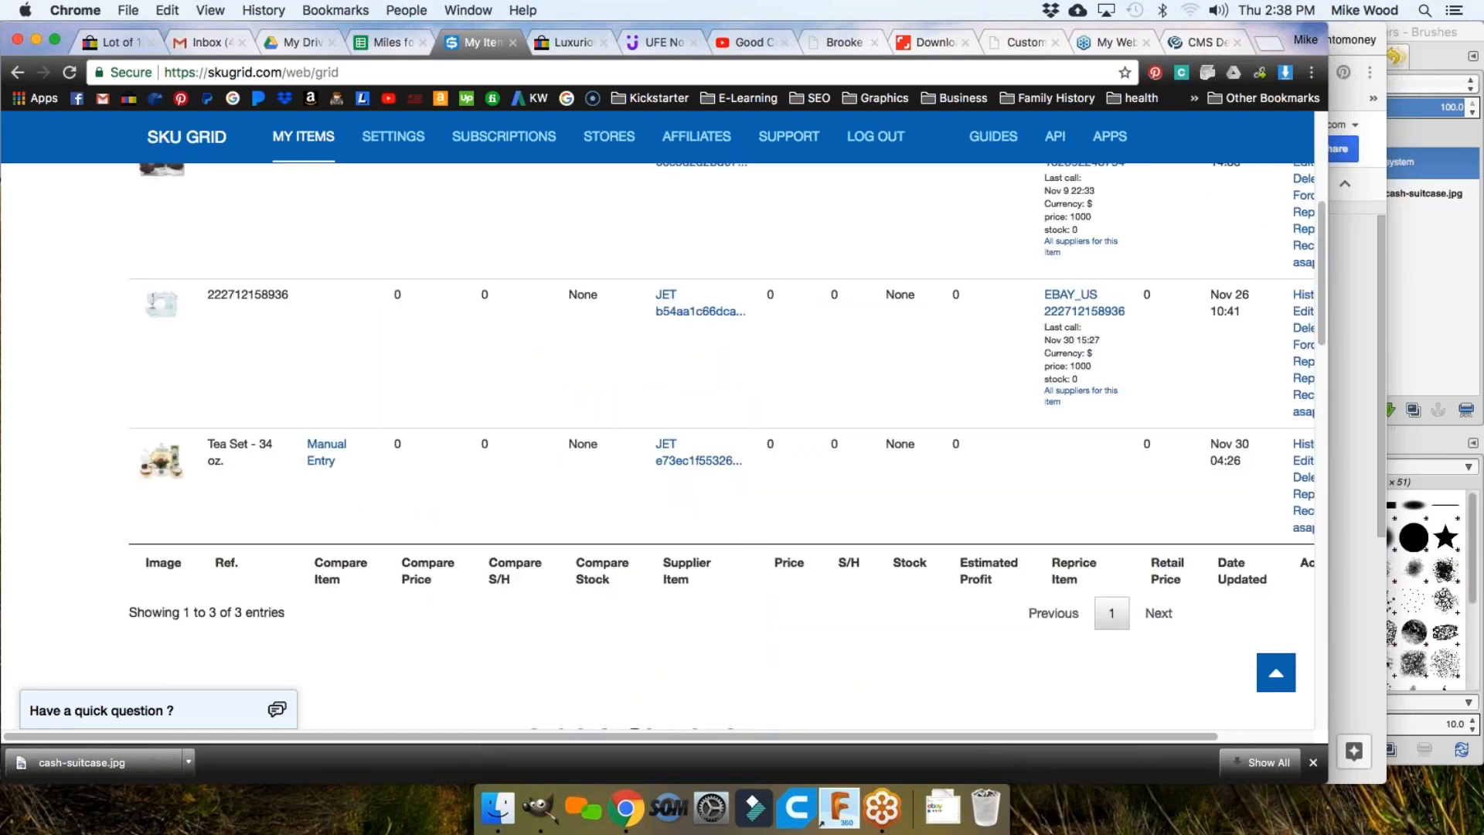
scroll(407, 445, up, 2)
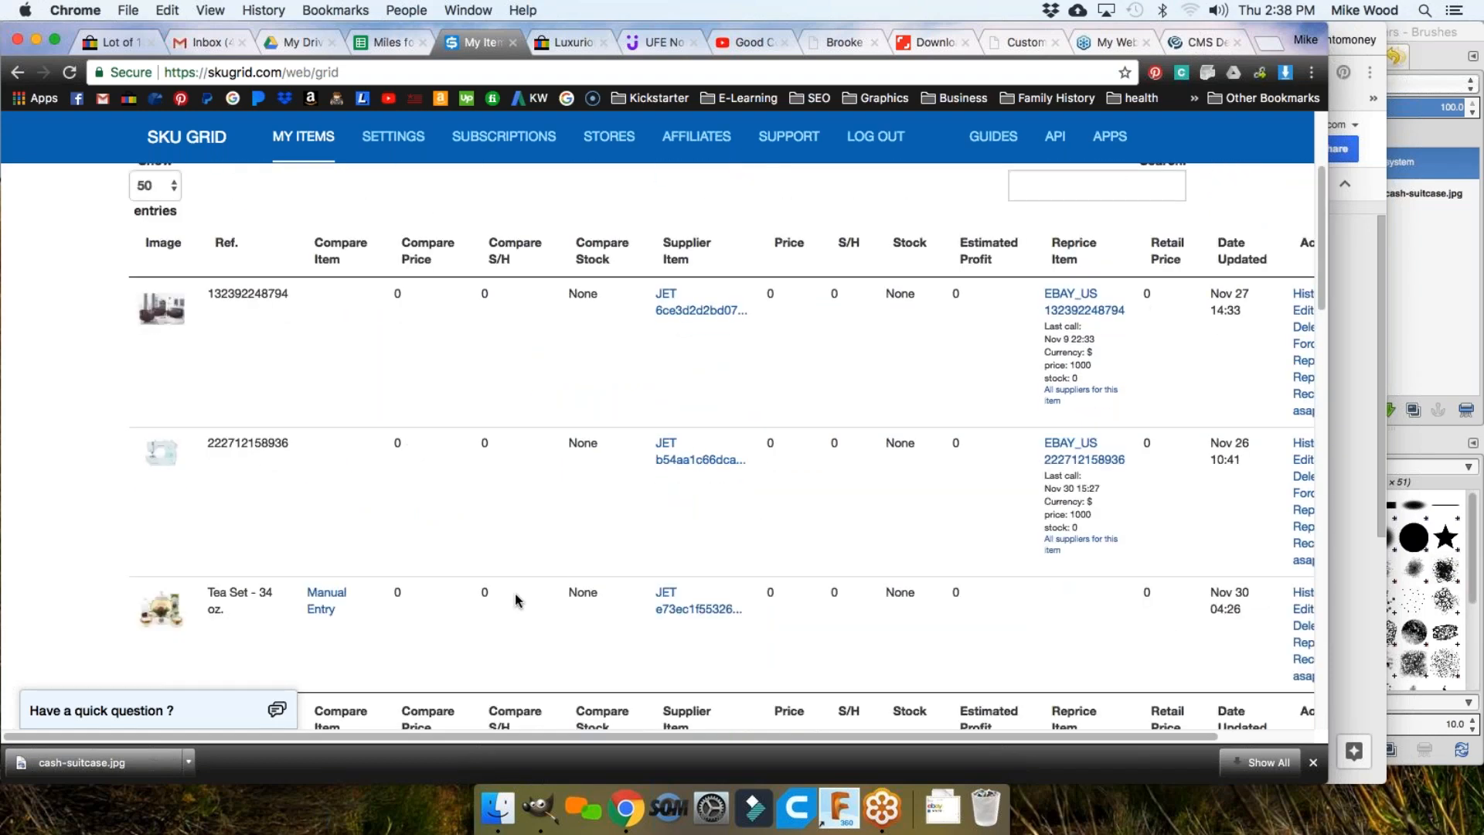
scroll(634, 581, down, 2)
scroll(634, 581, up, 4)
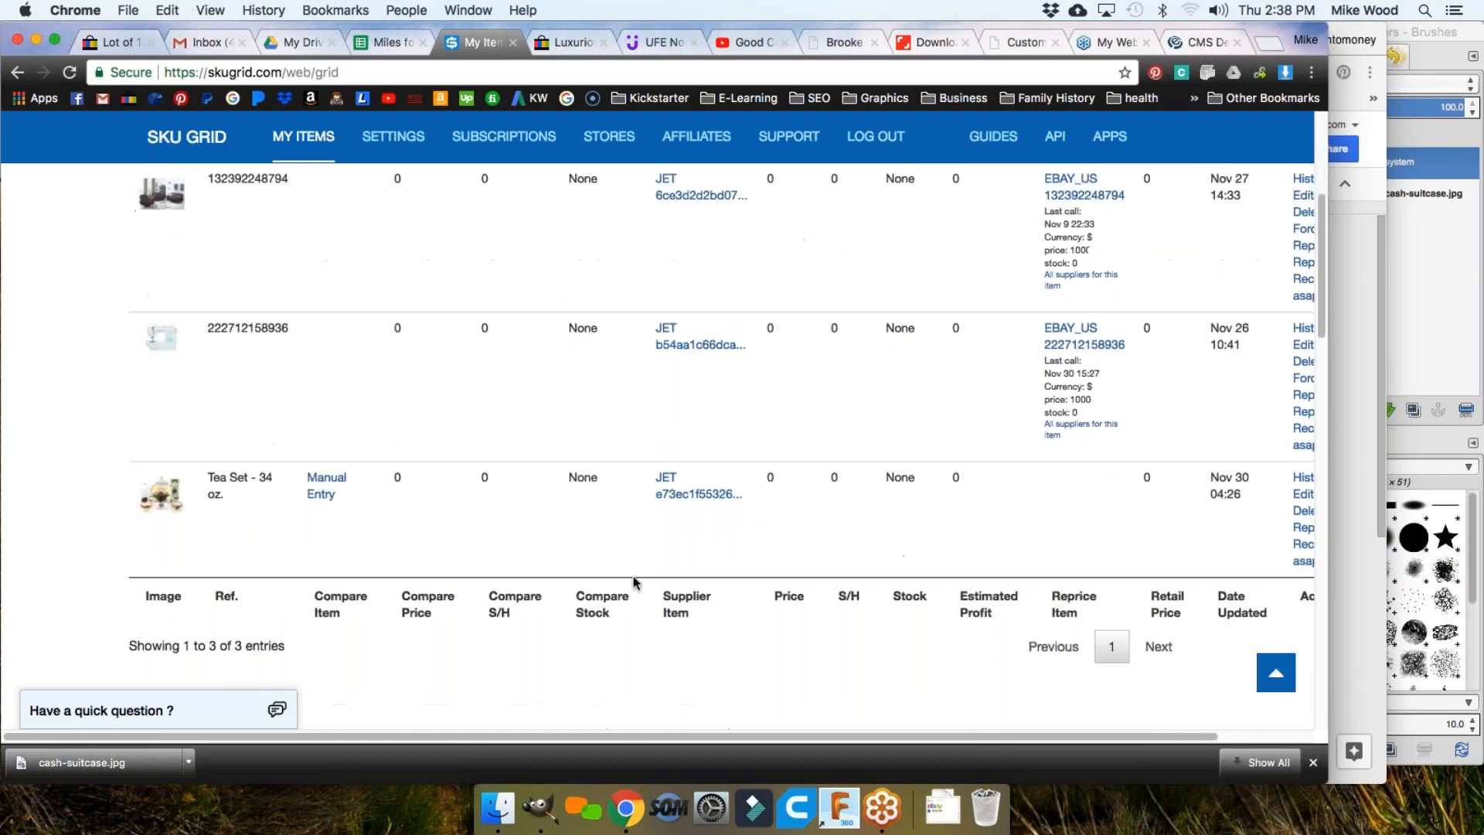
drag(541, 739, 844, 738)
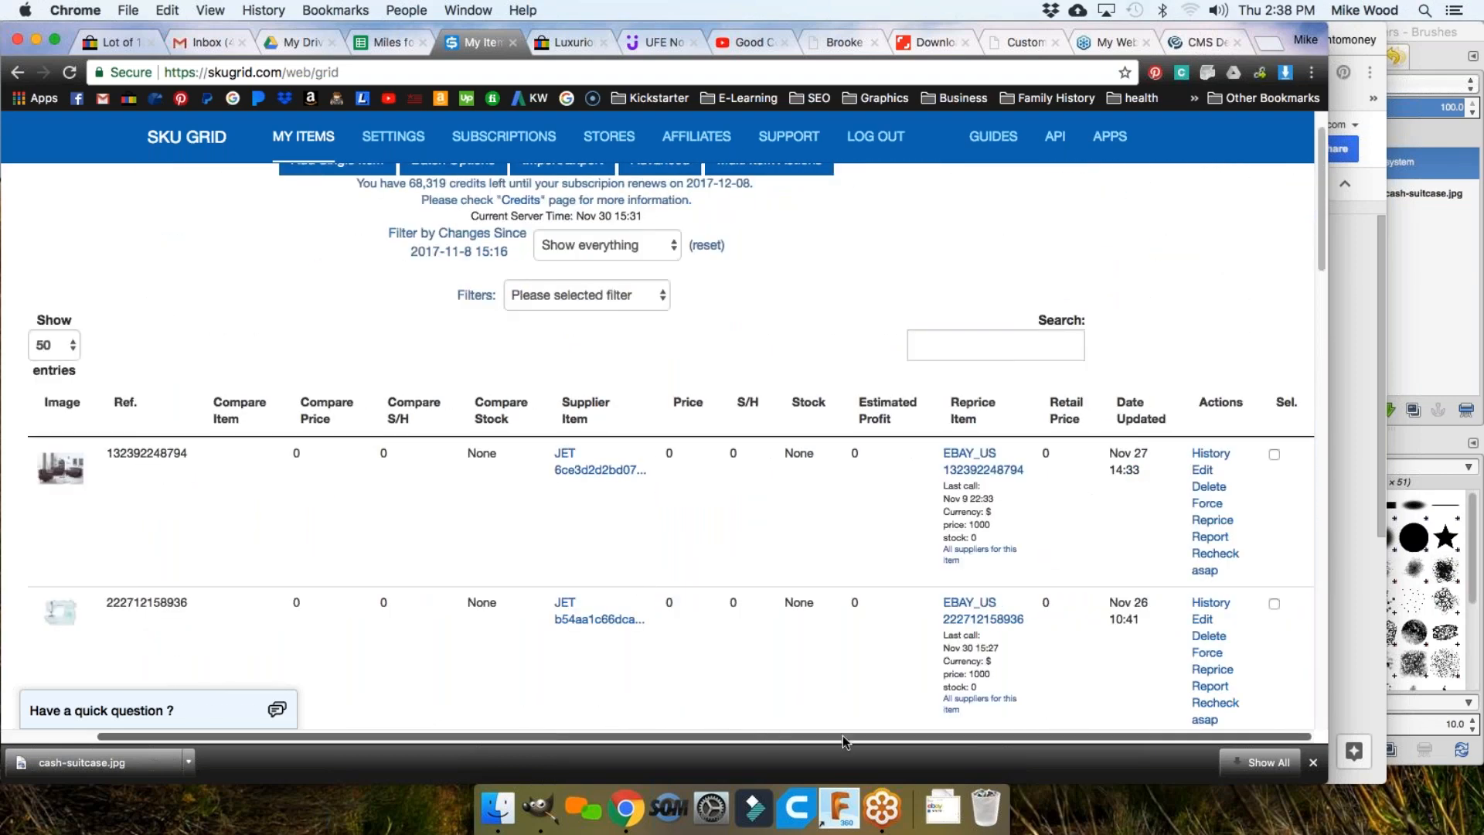
scroll(1008, 559, down, 2)
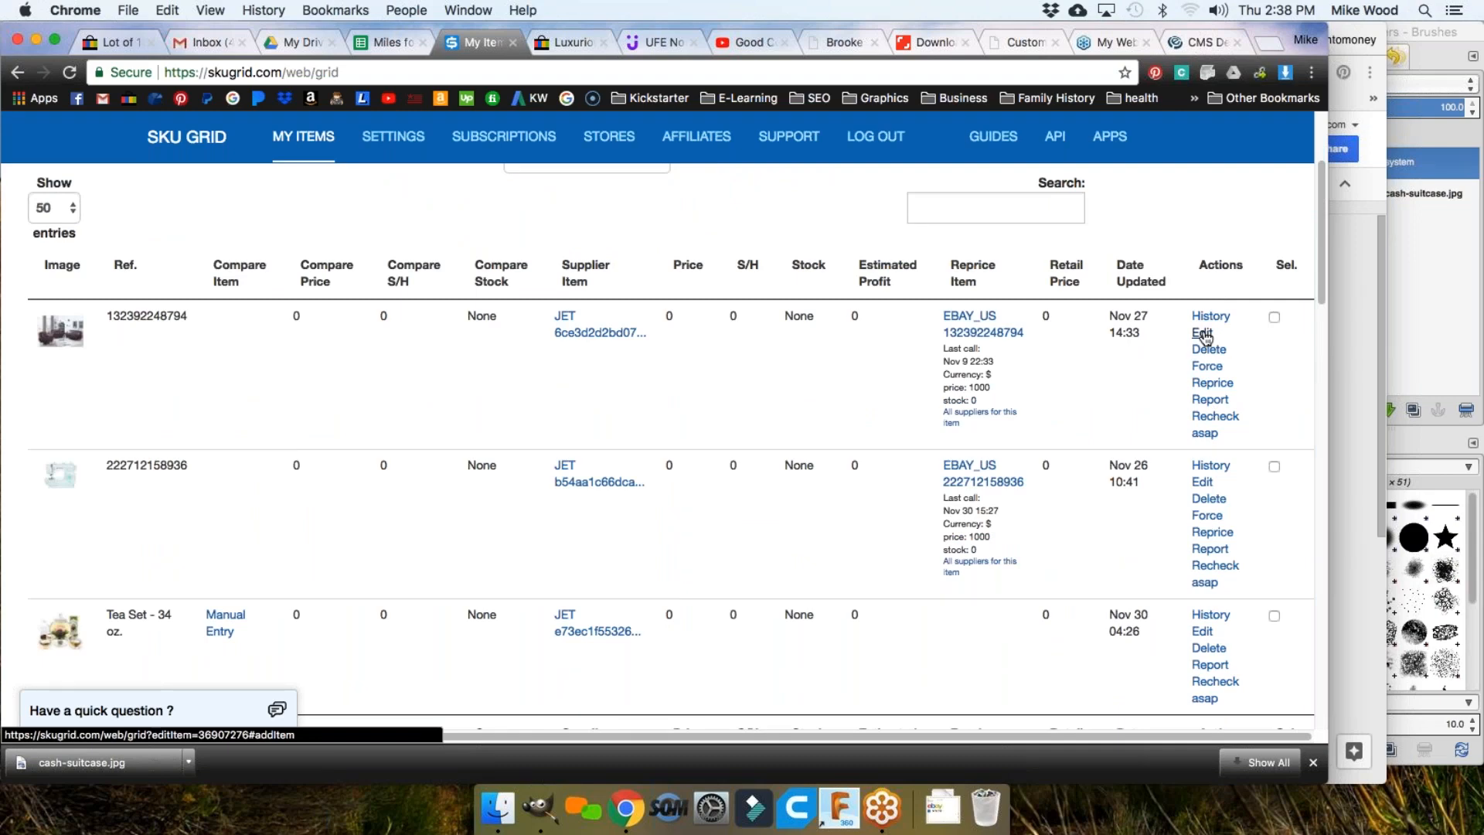
click(1203, 333)
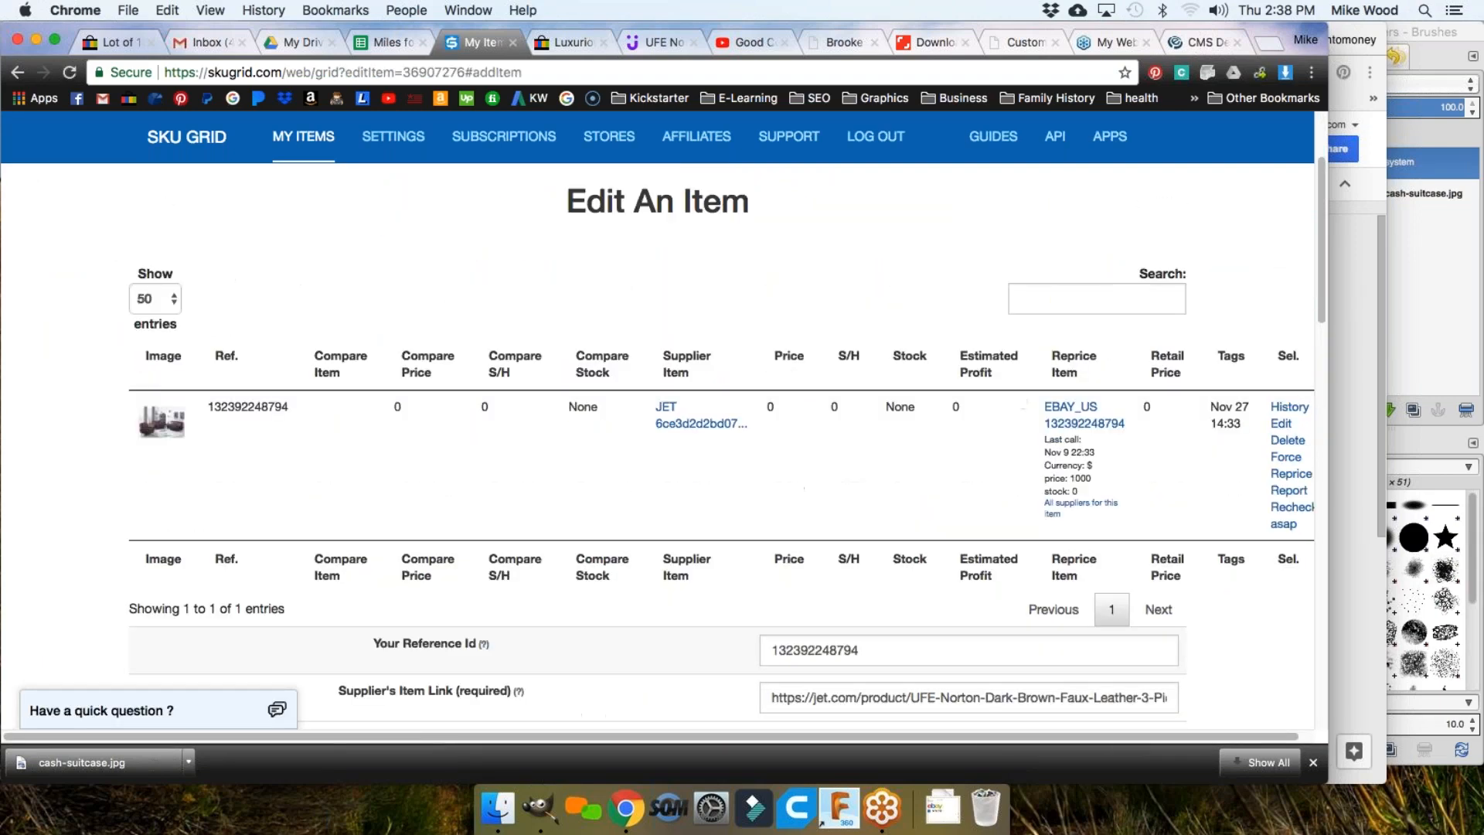
drag(563, 272, 832, 290)
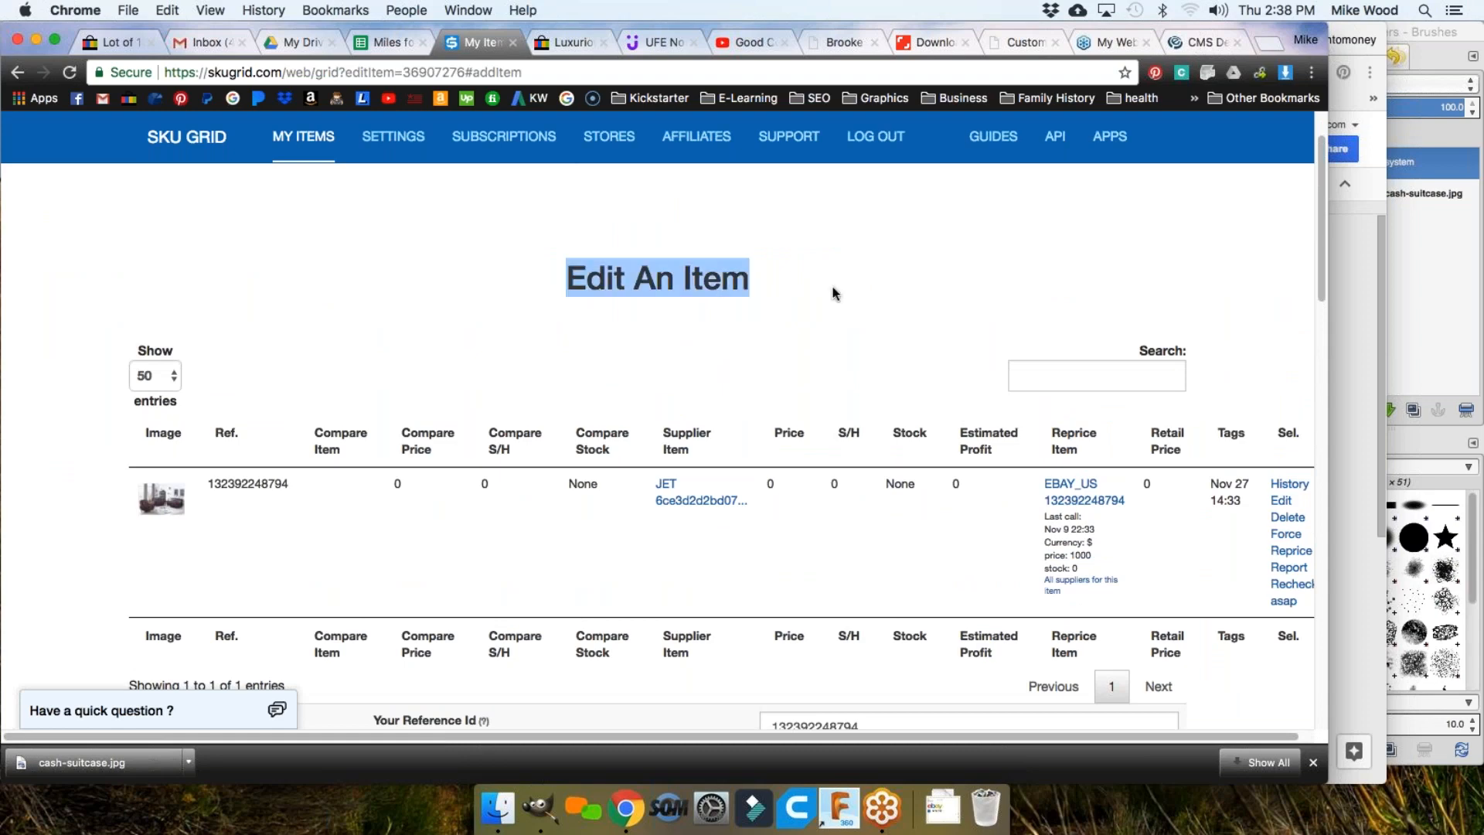
scroll(796, 334, down, 10)
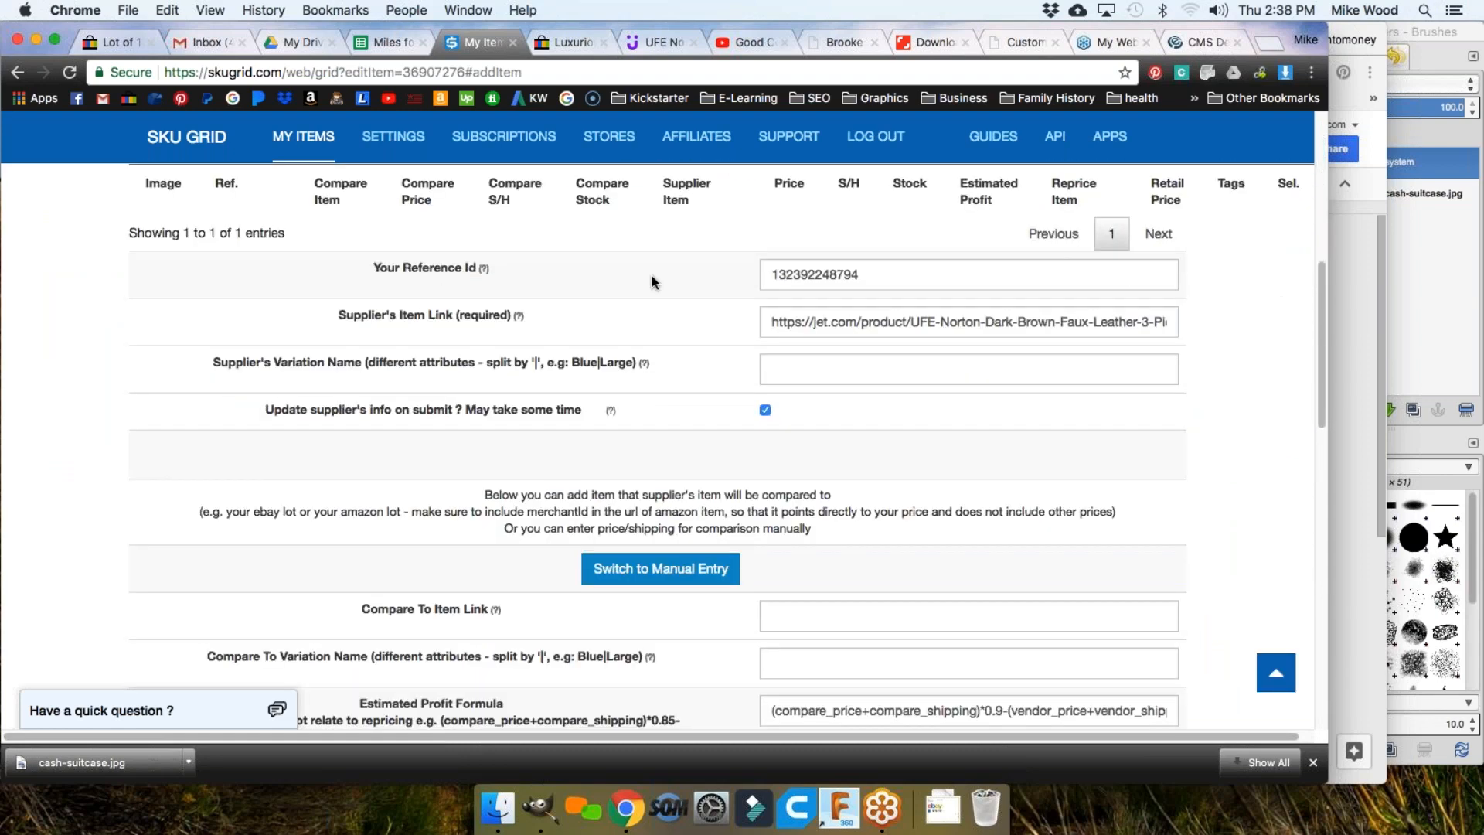
scroll(651, 275, down, 4)
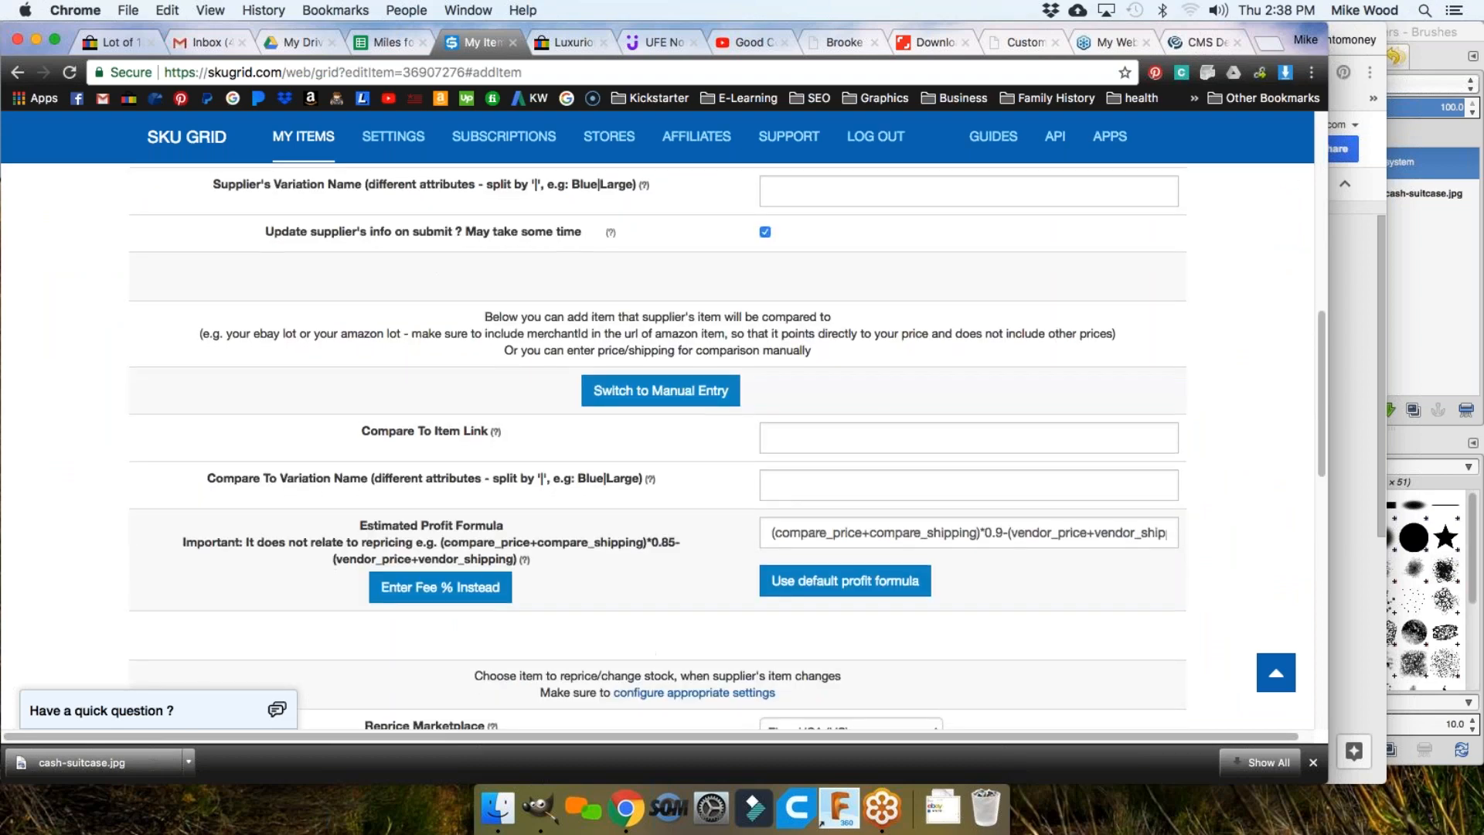
scroll(651, 348, up, 15)
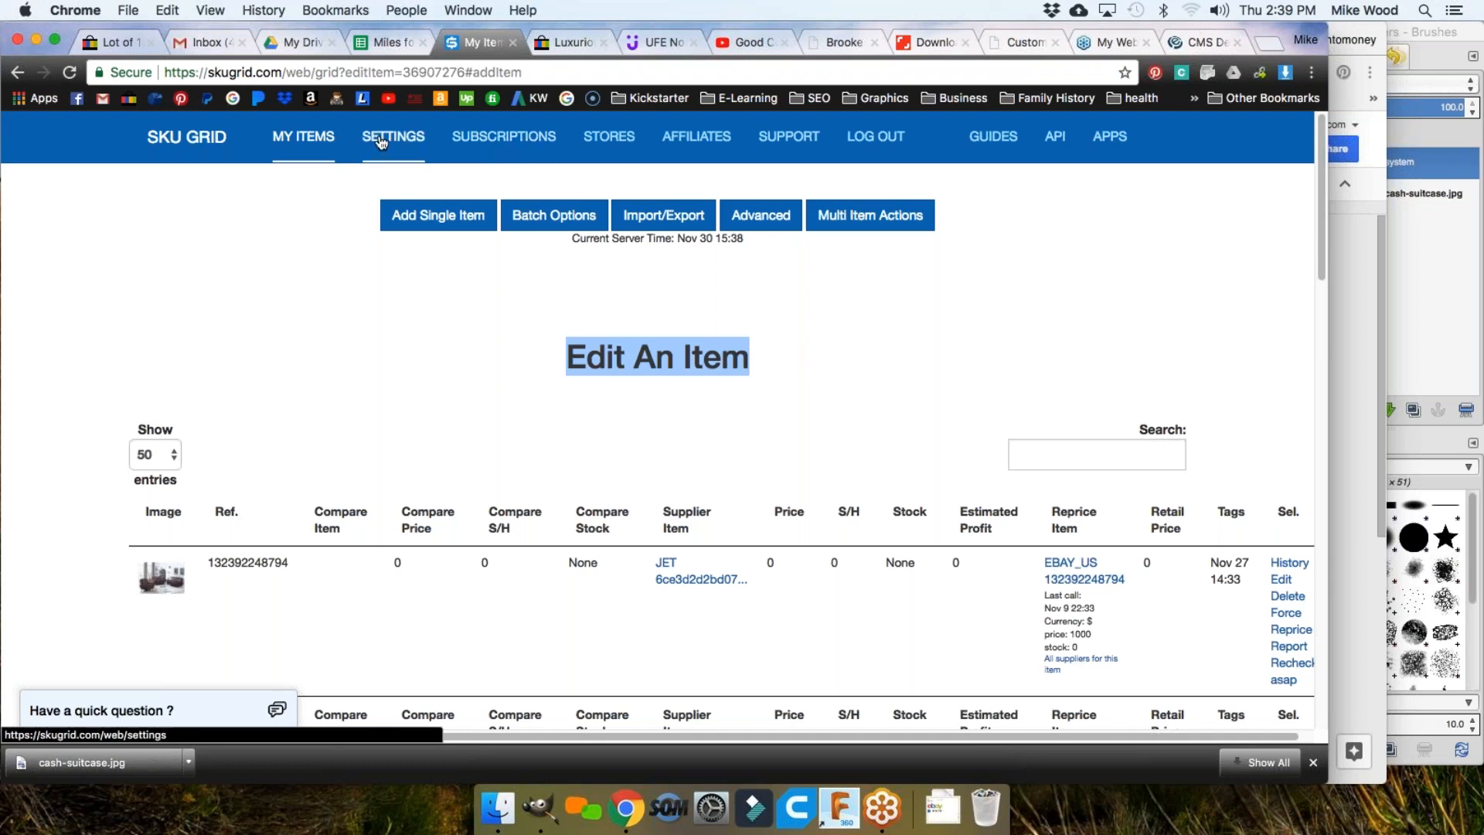
Step: Go to Import/Export > Import From Marketplace and scroll through the eBay, Amazon and other marketplace import buttons
click(658, 223)
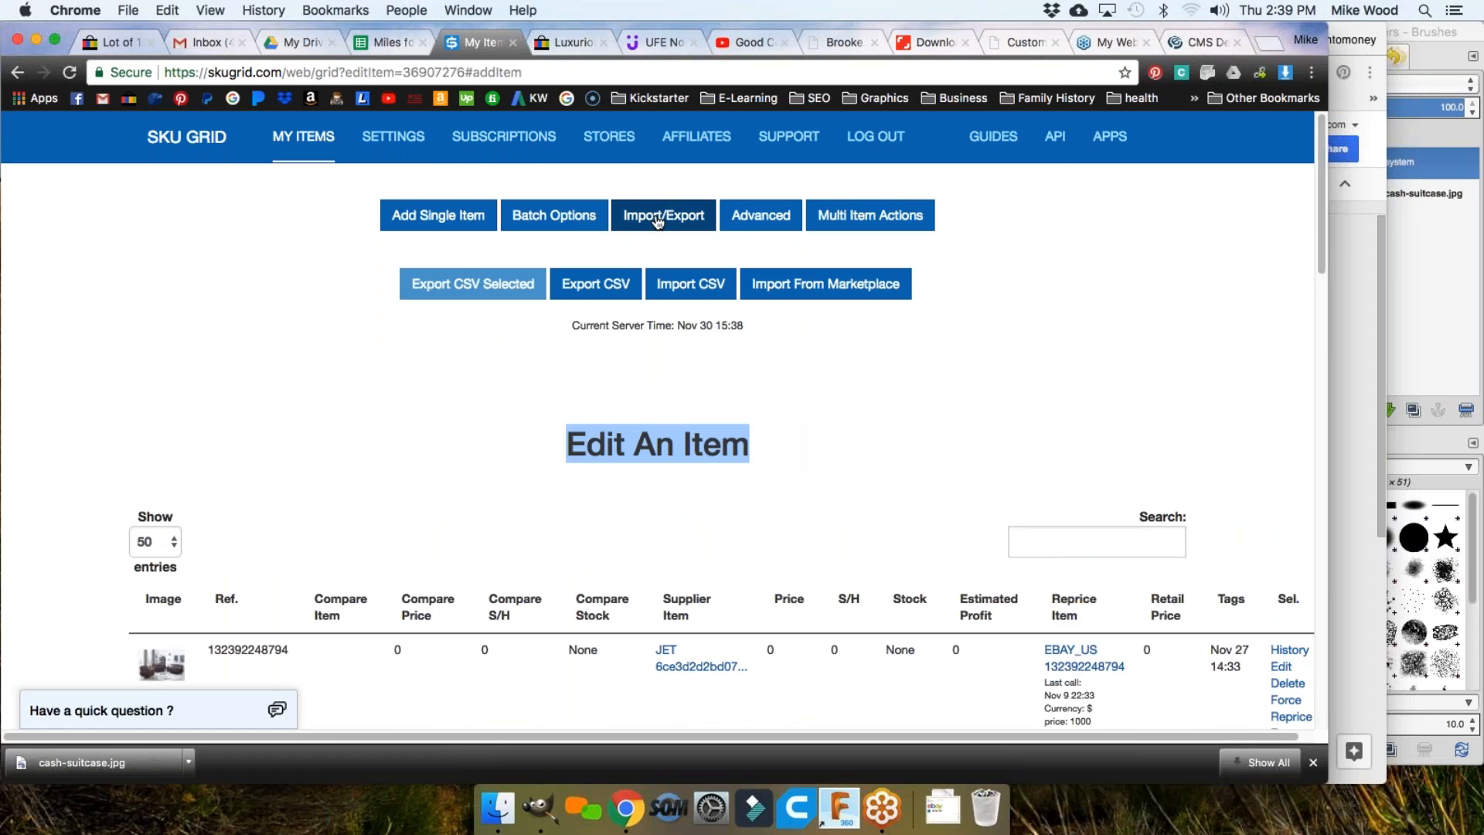
click(823, 292)
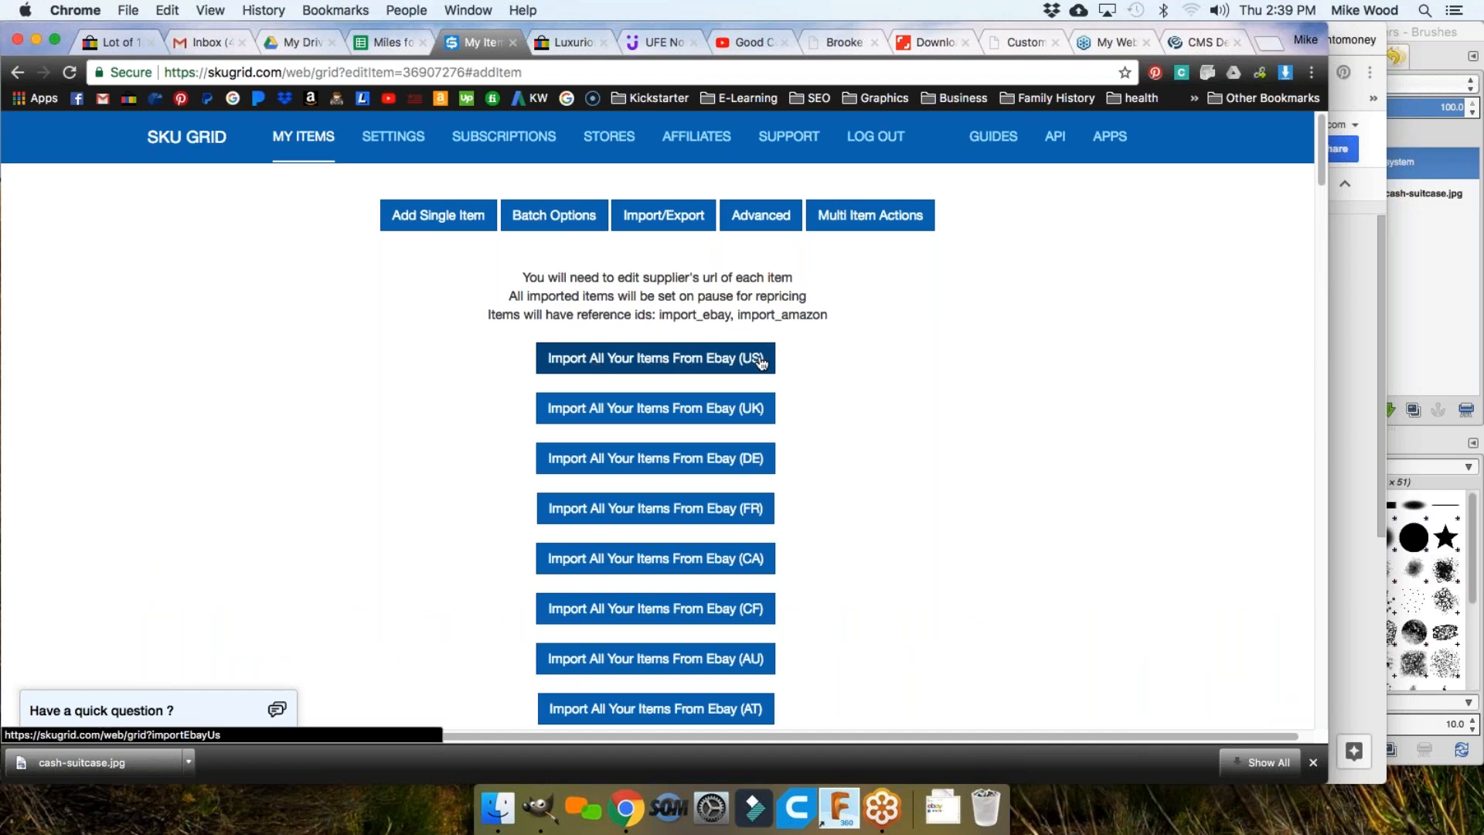
scroll(856, 358, down, 15)
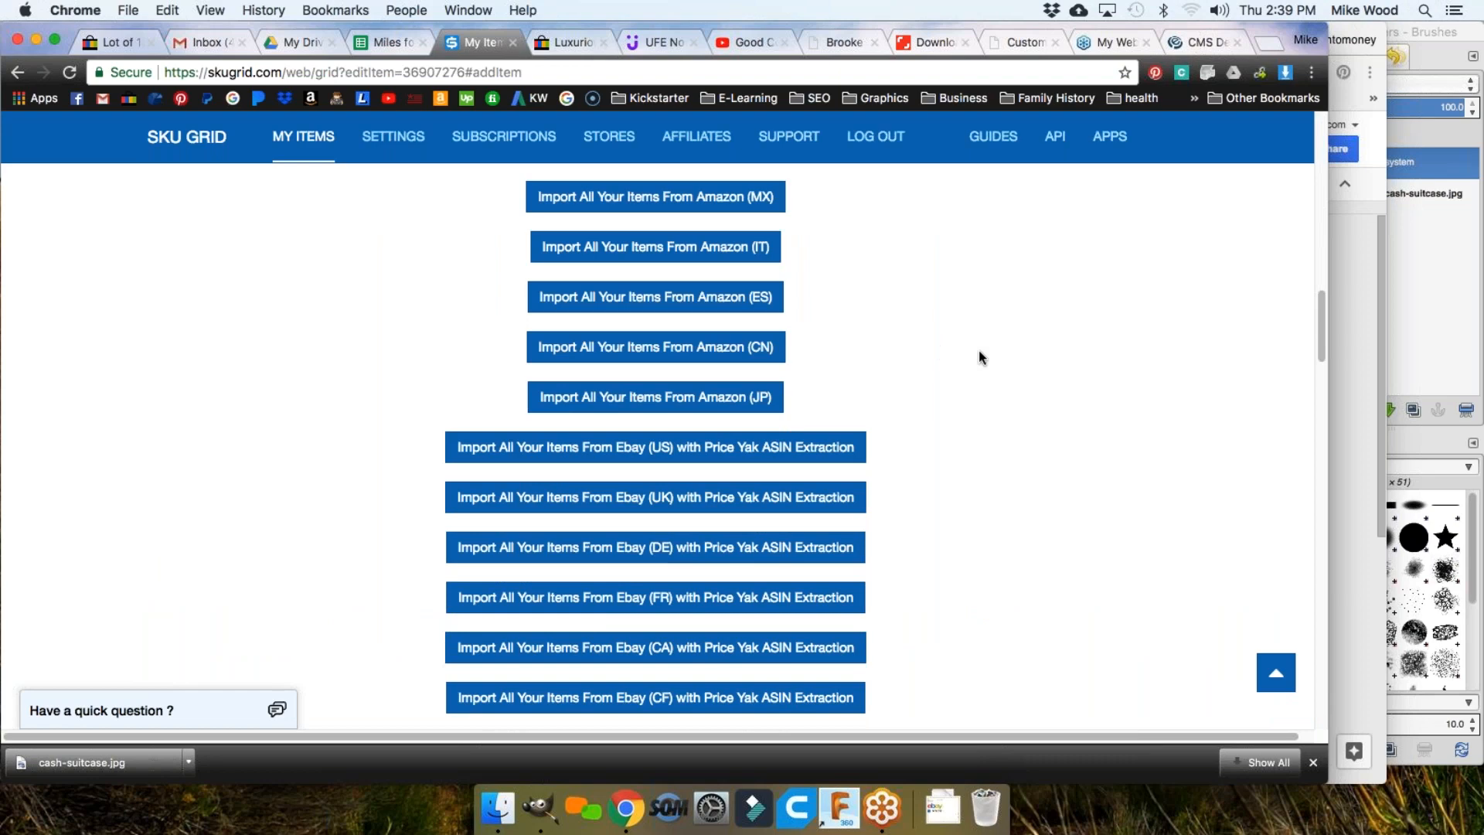
scroll(978, 352, down, 10)
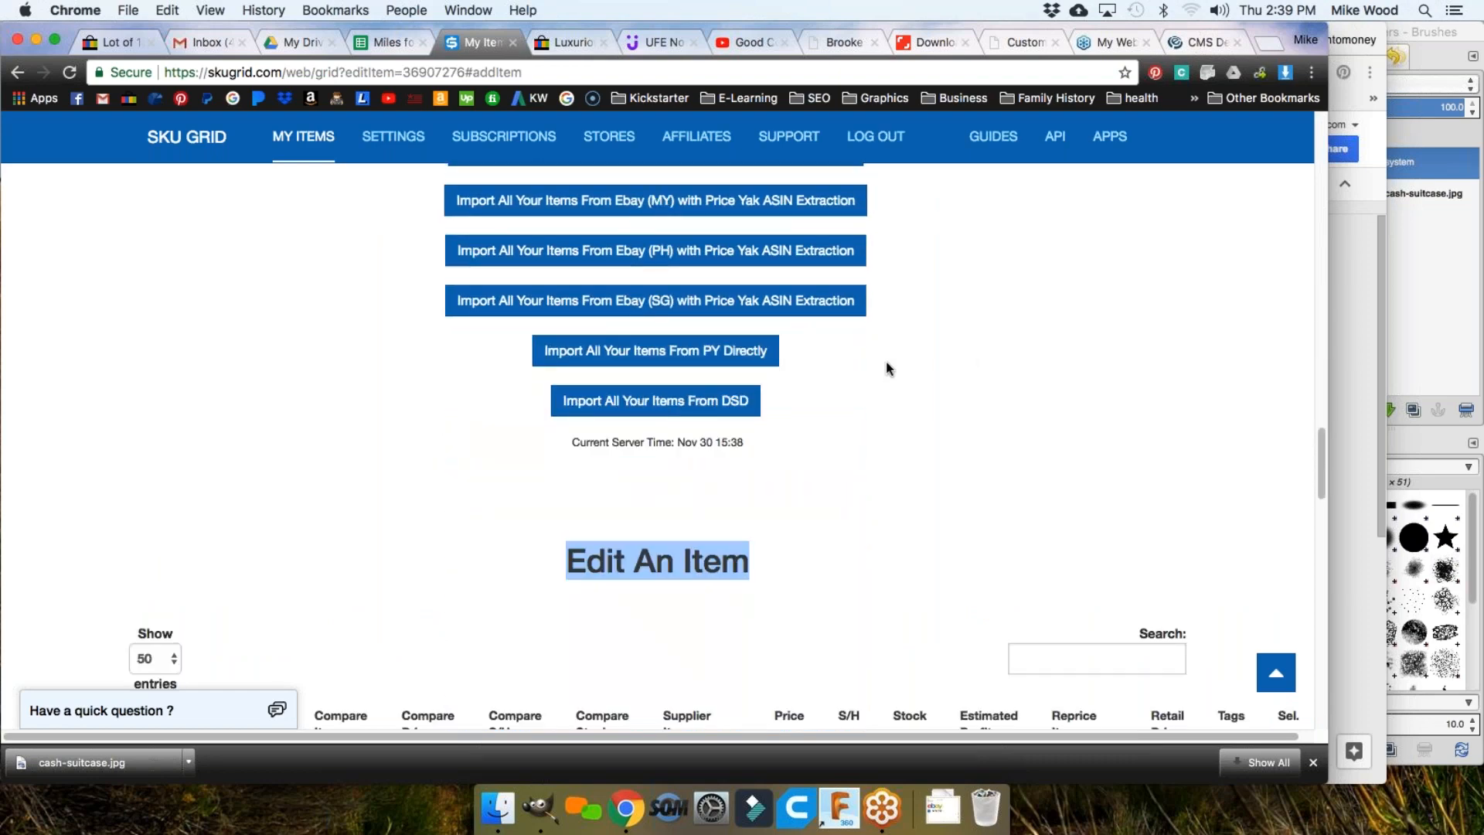
scroll(842, 383, up, 1)
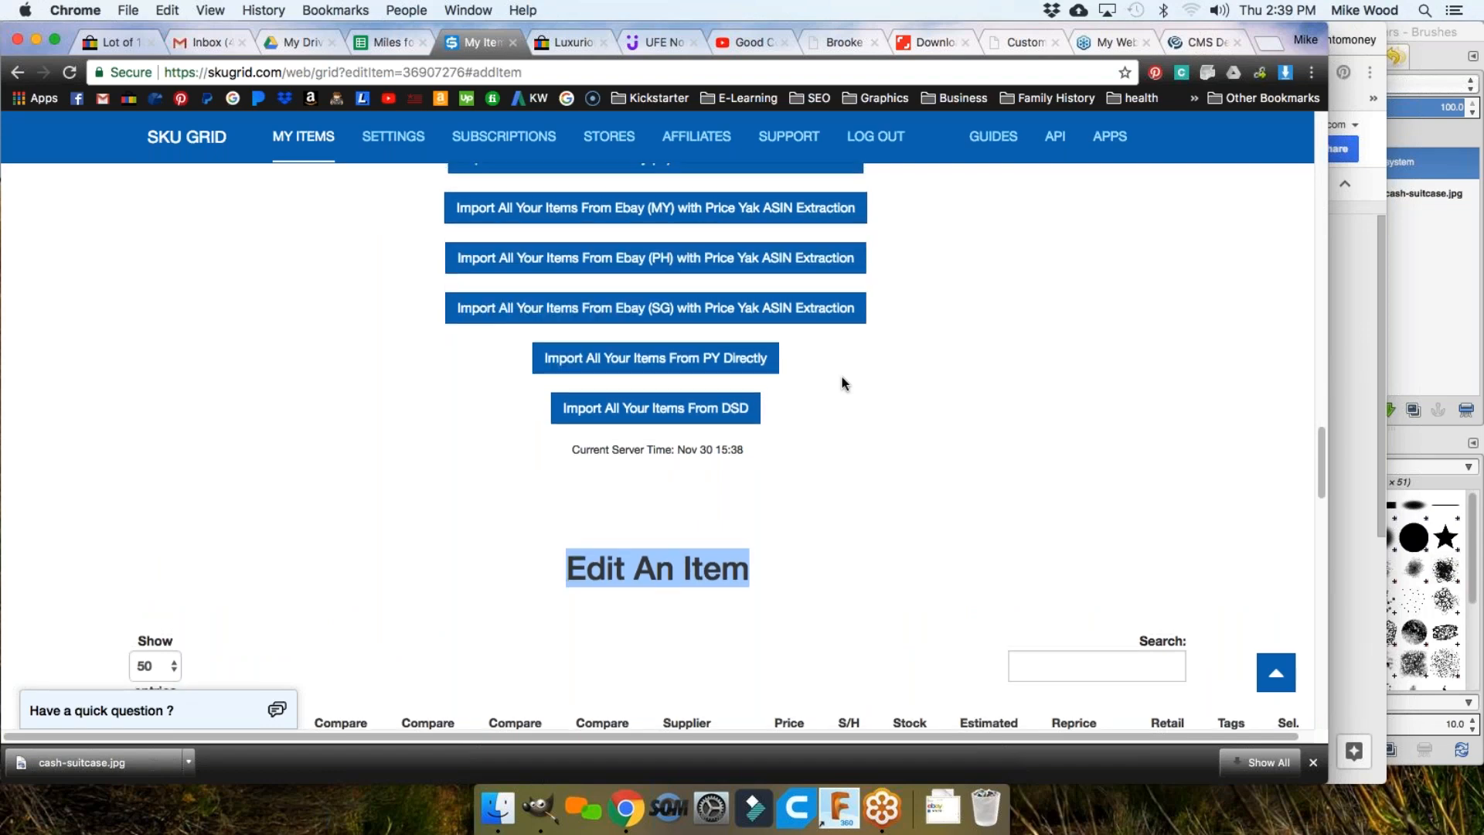
scroll(842, 384, up, 10)
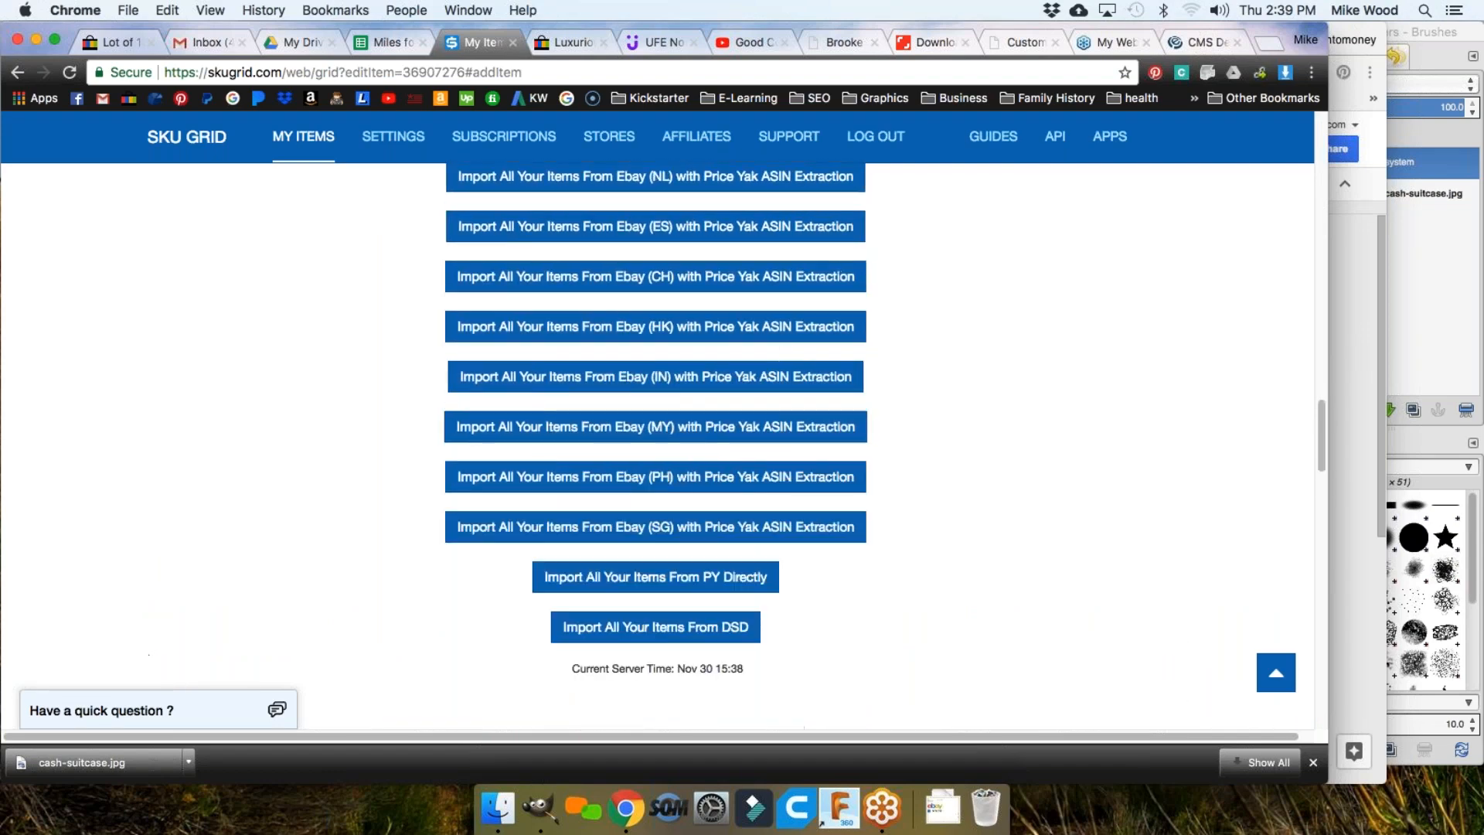
scroll(880, 377, up, 5)
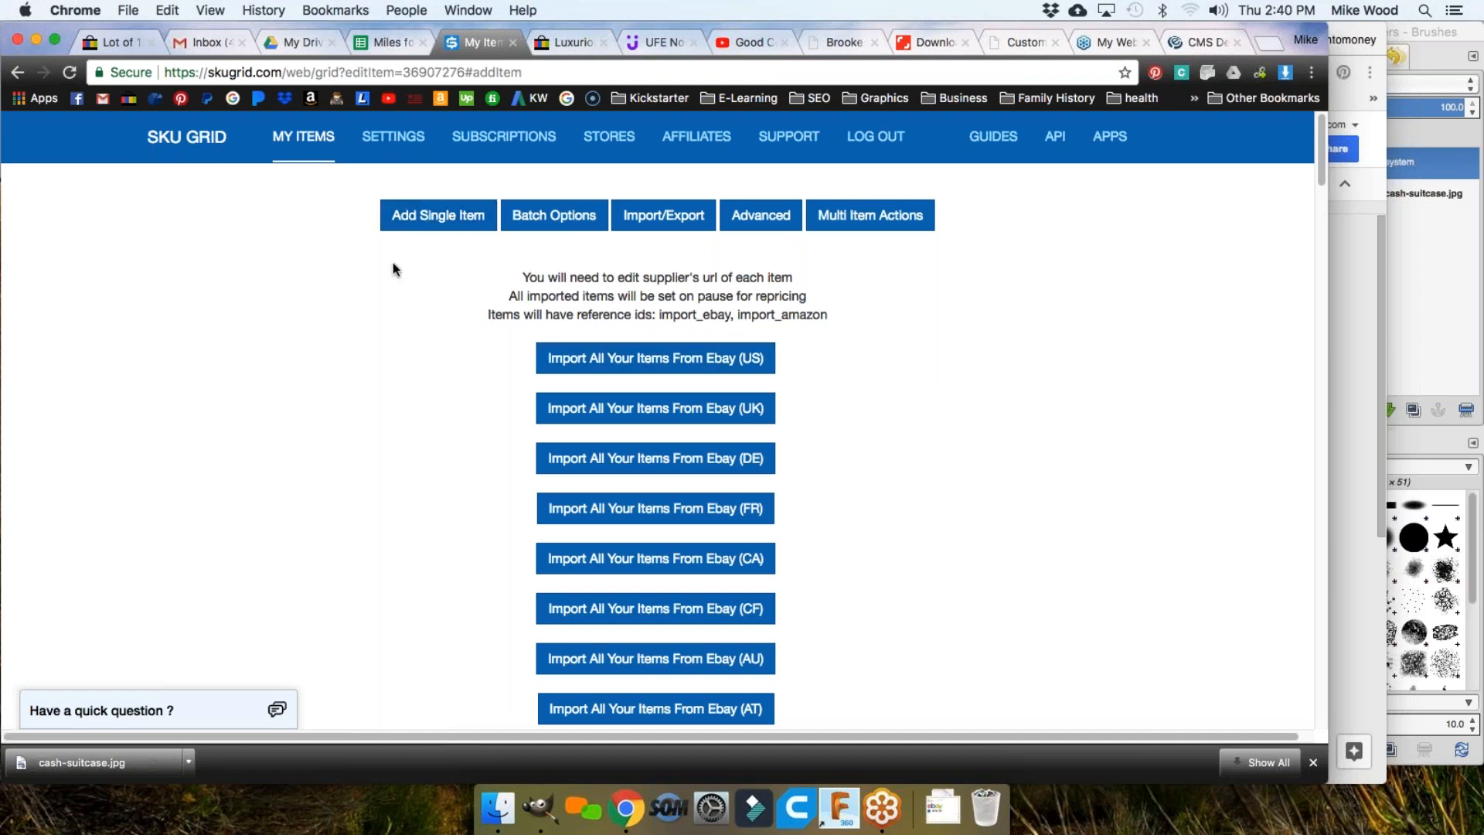
Step: Return to My Items and scroll the grid right to show the Actions and Sel. columns
click(291, 140)
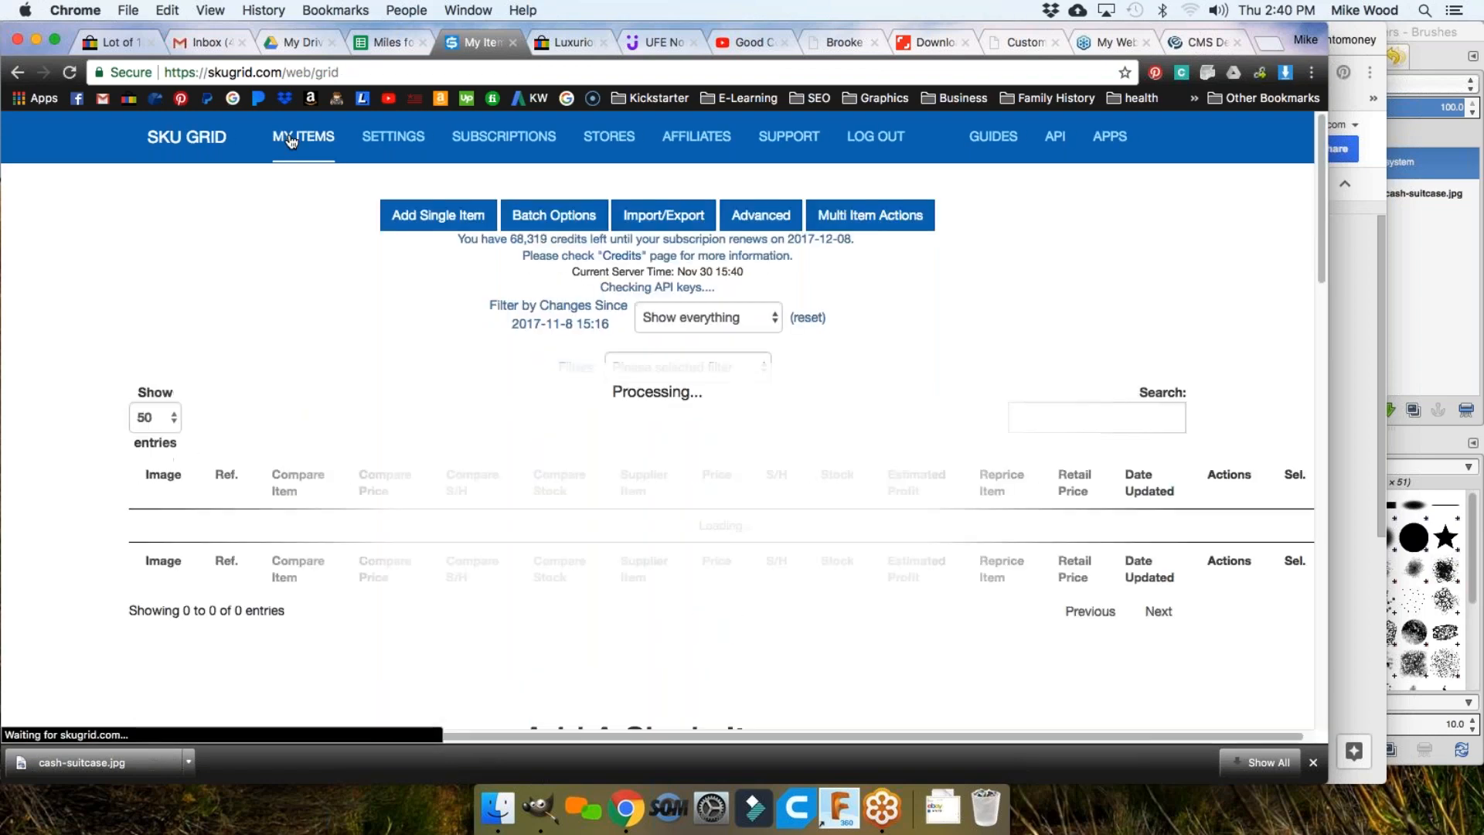
scroll(726, 421, down, 5)
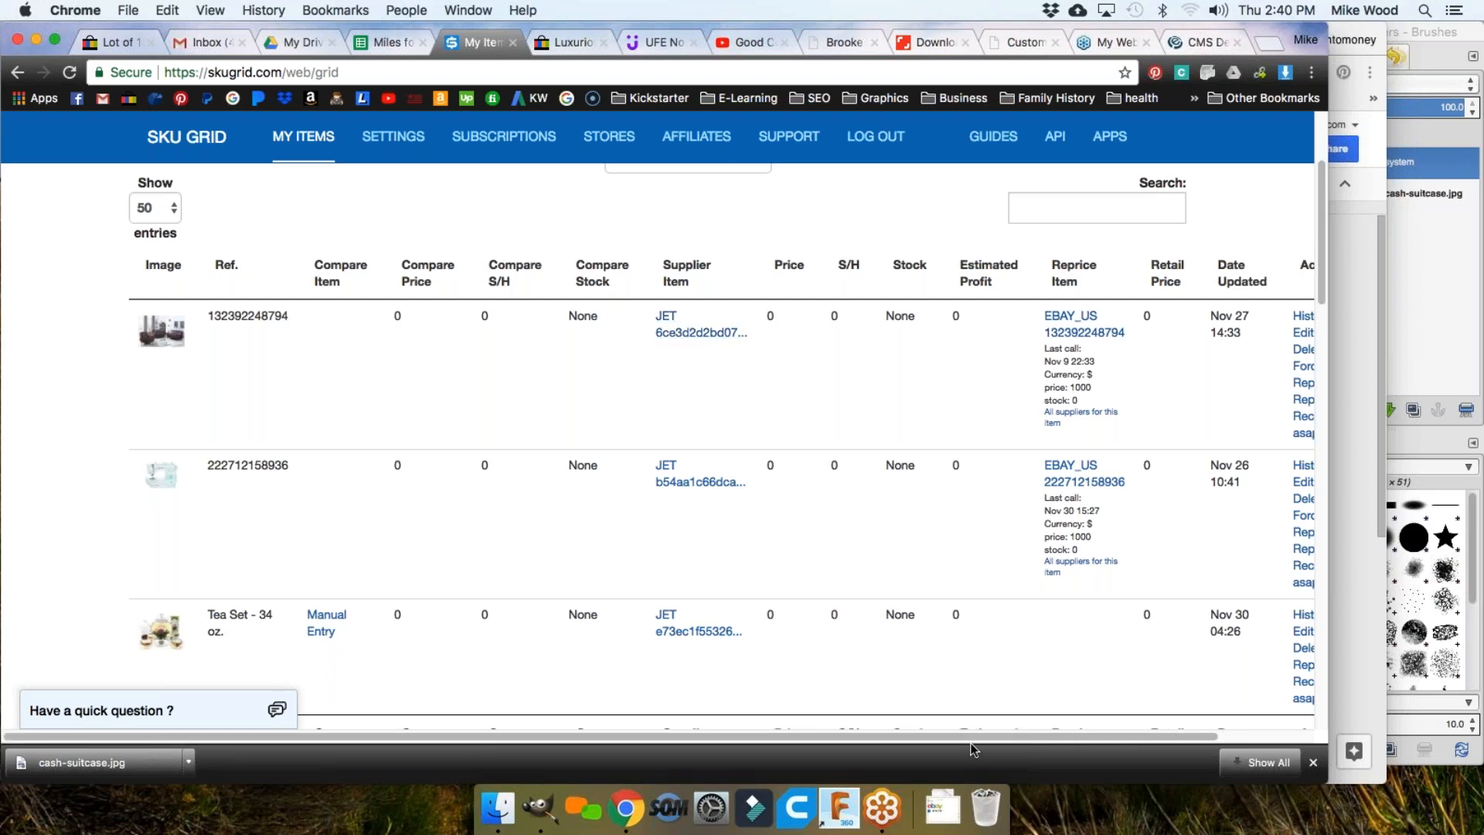
scroll(968, 741, right, 3)
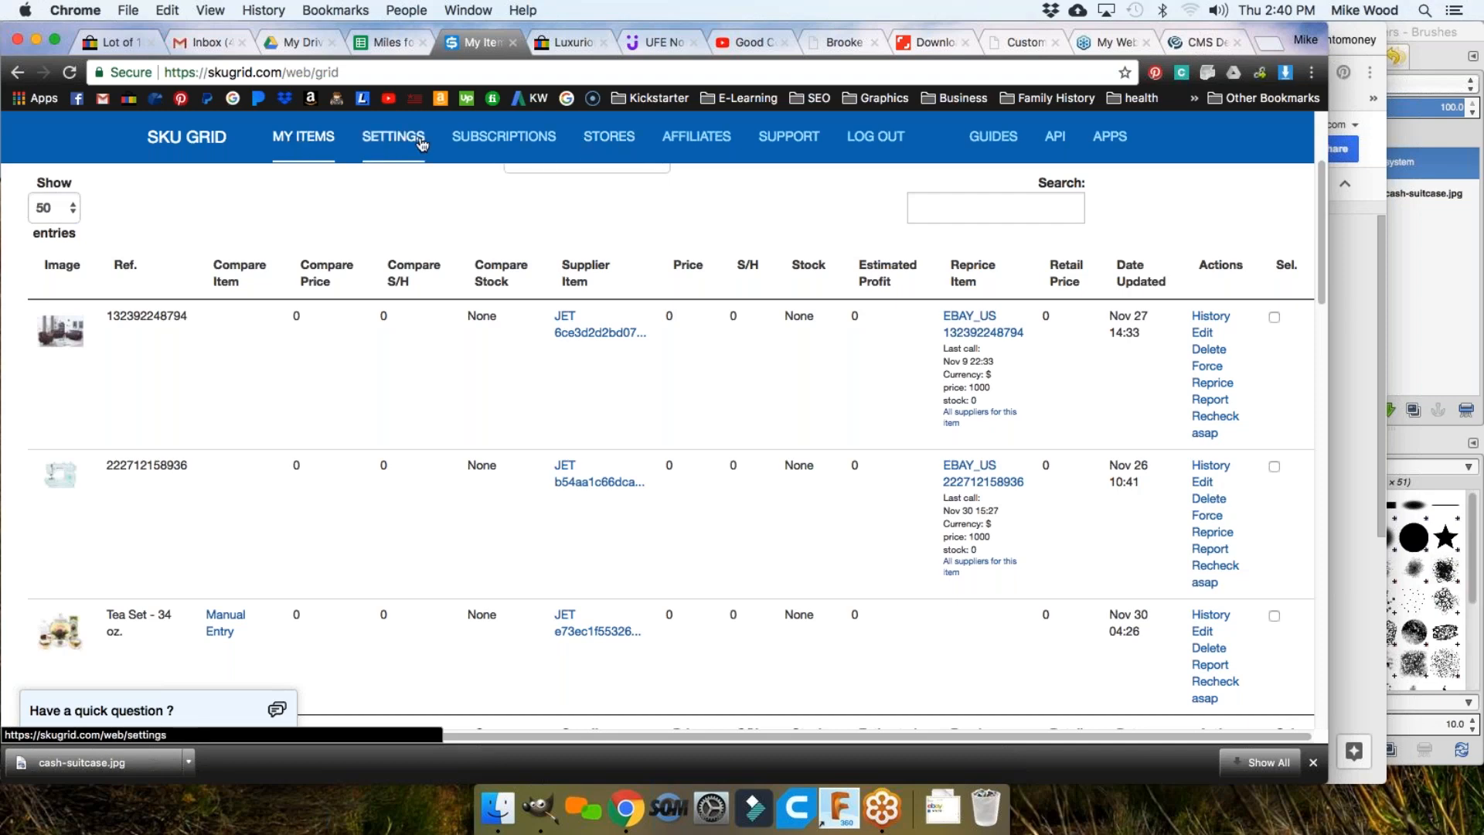
Step: Go to STORES and scroll through the full list of US retailers, such as Home Depot and Costco
click(611, 139)
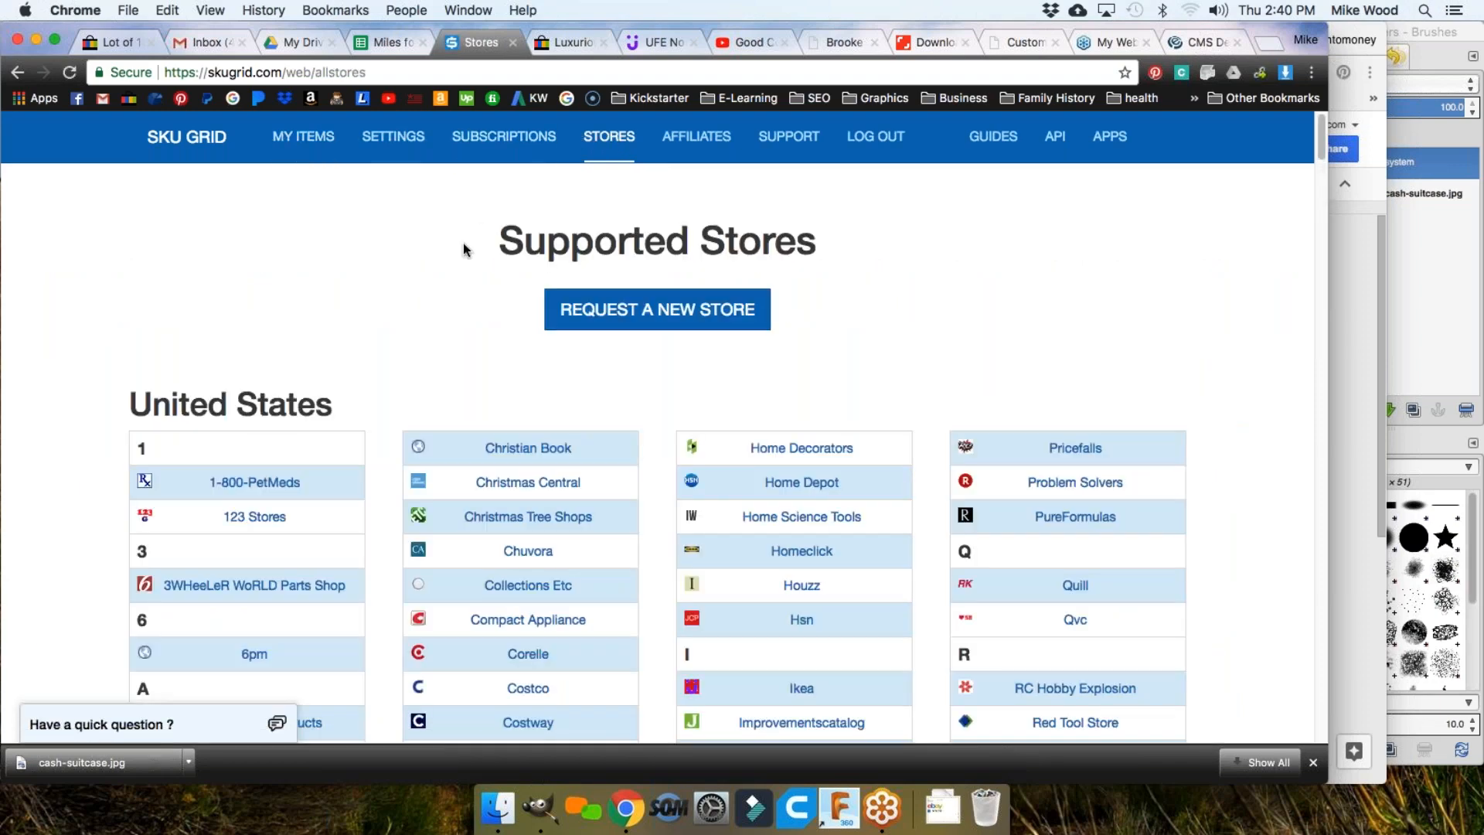
scroll(461, 247, down, 3)
scroll(611, 261, up, 3)
scroll(643, 411, down, 4)
scroll(643, 410, down, 1)
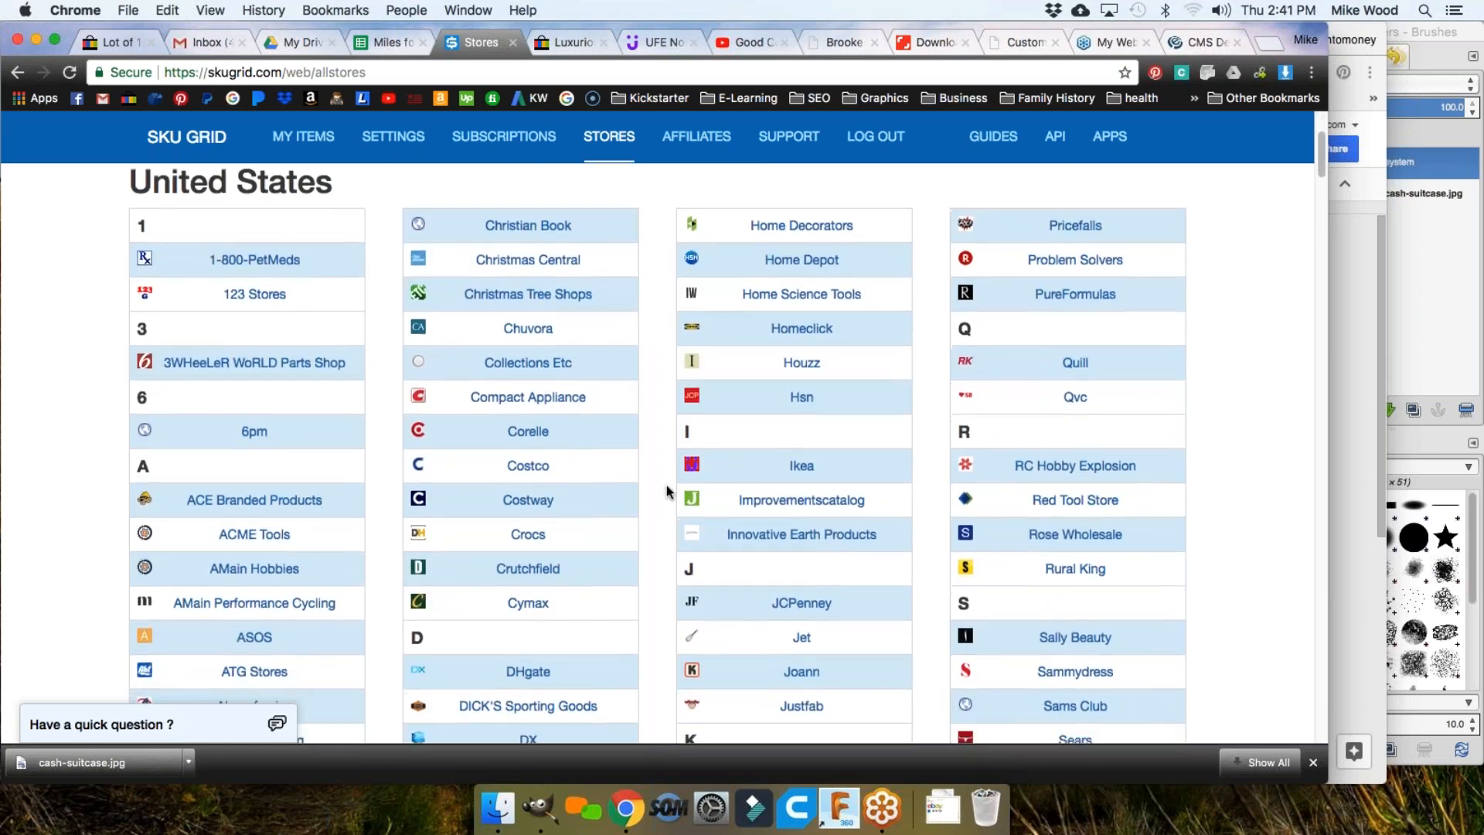
scroll(649, 487, down, 8)
scroll(648, 484, down, 7)
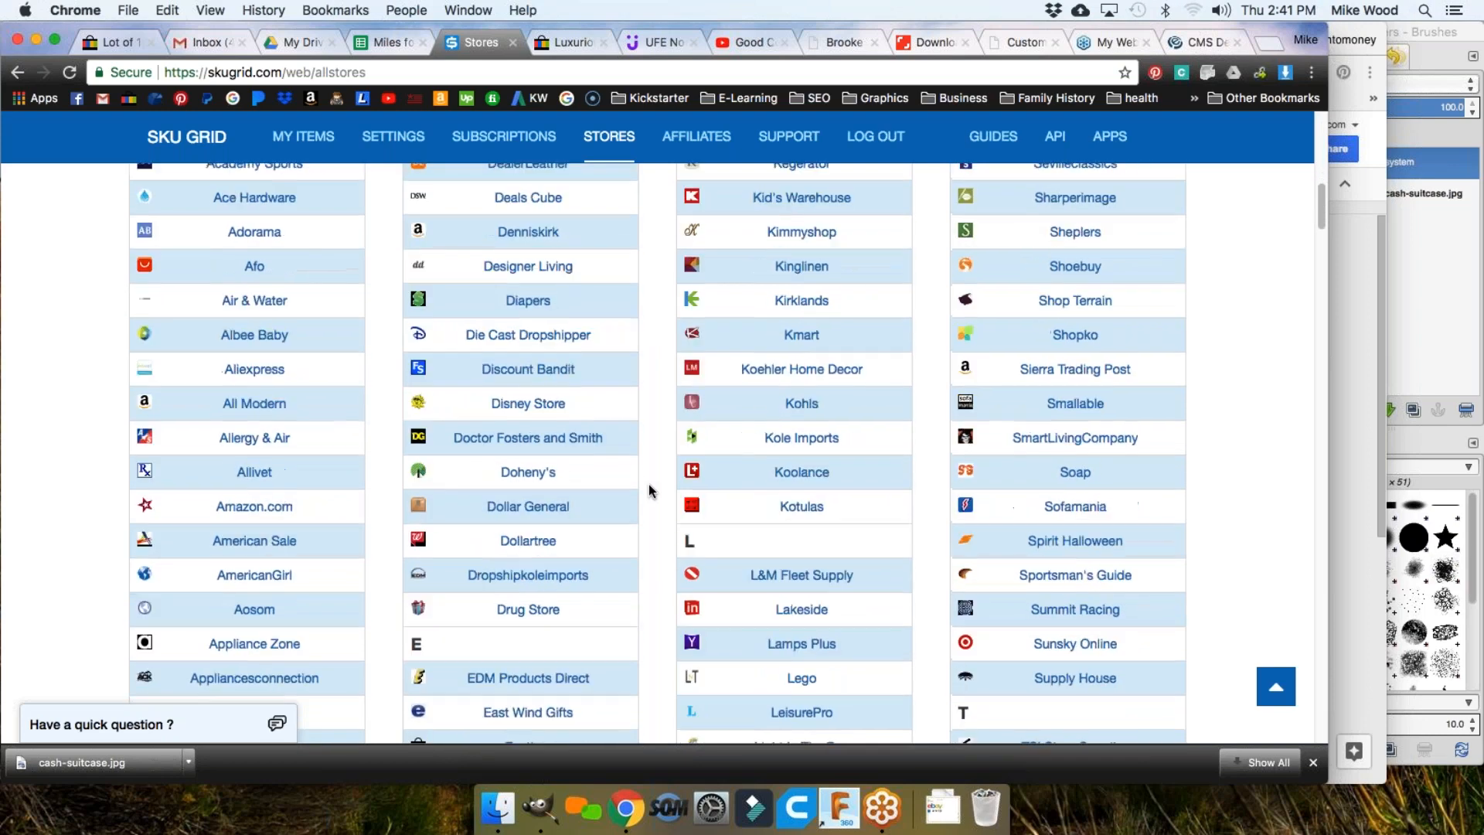
scroll(650, 490, down, 5)
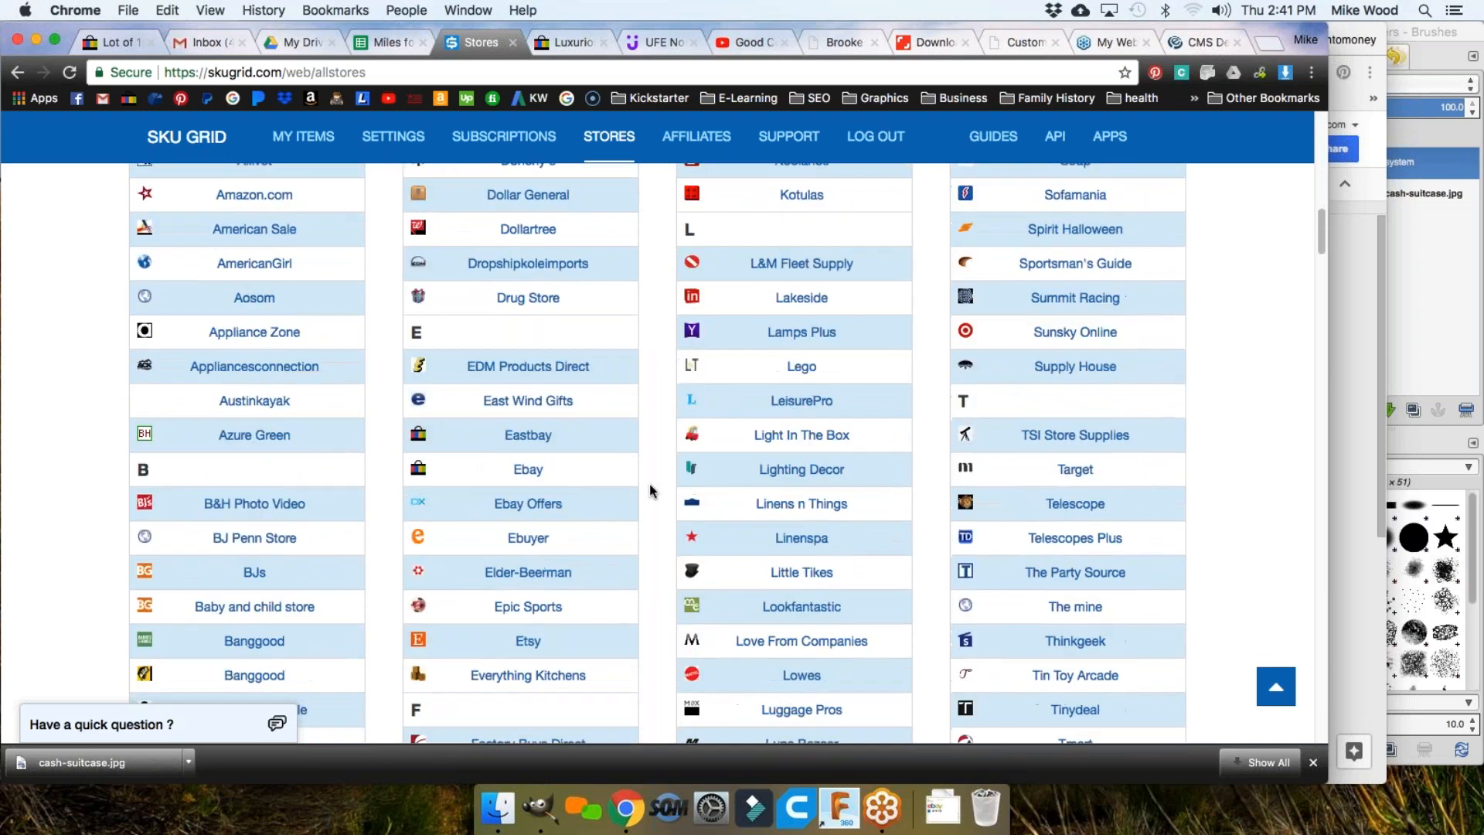
scroll(649, 483, down, 5)
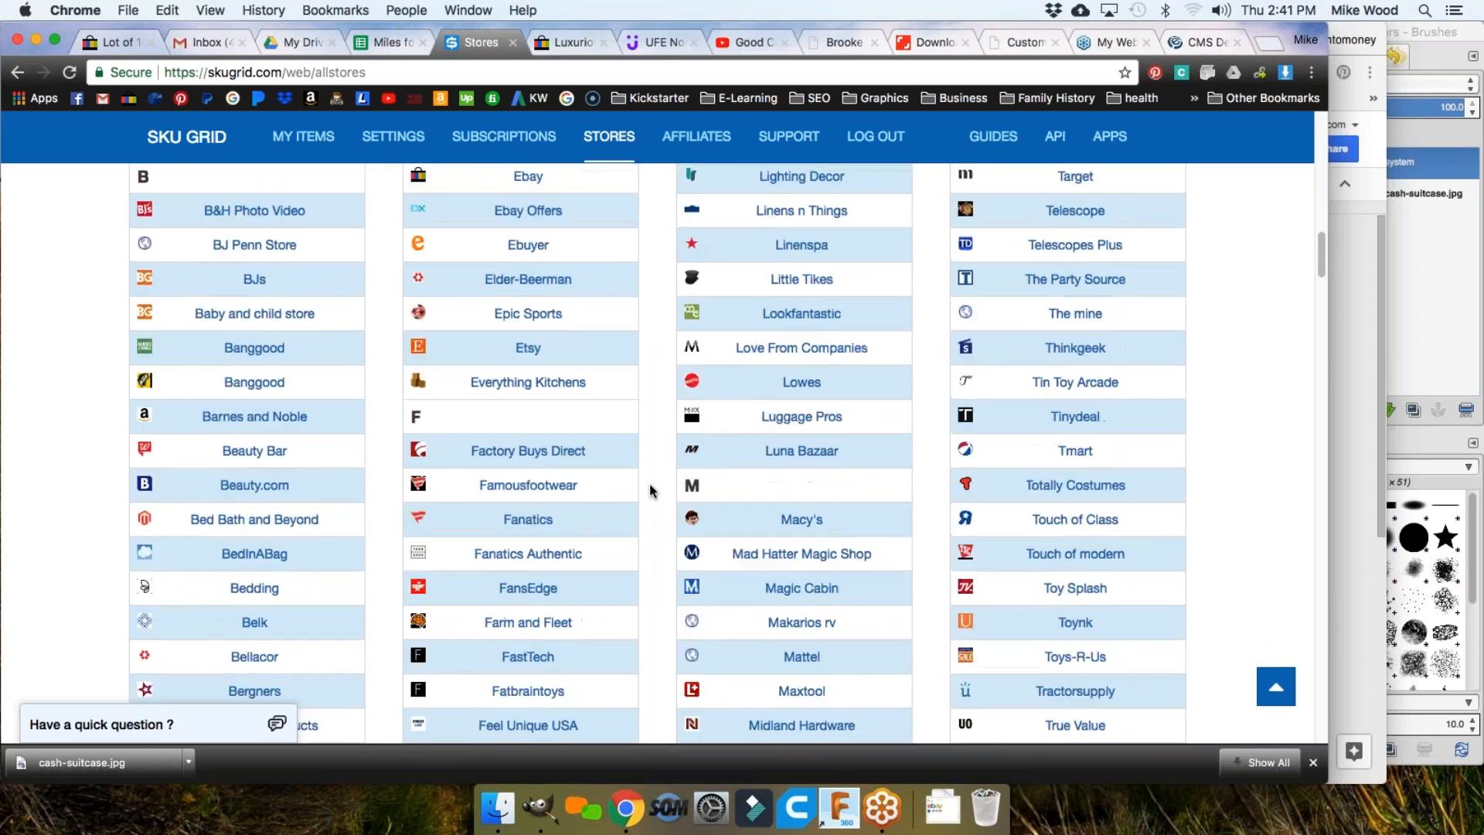
scroll(649, 484, down, 2)
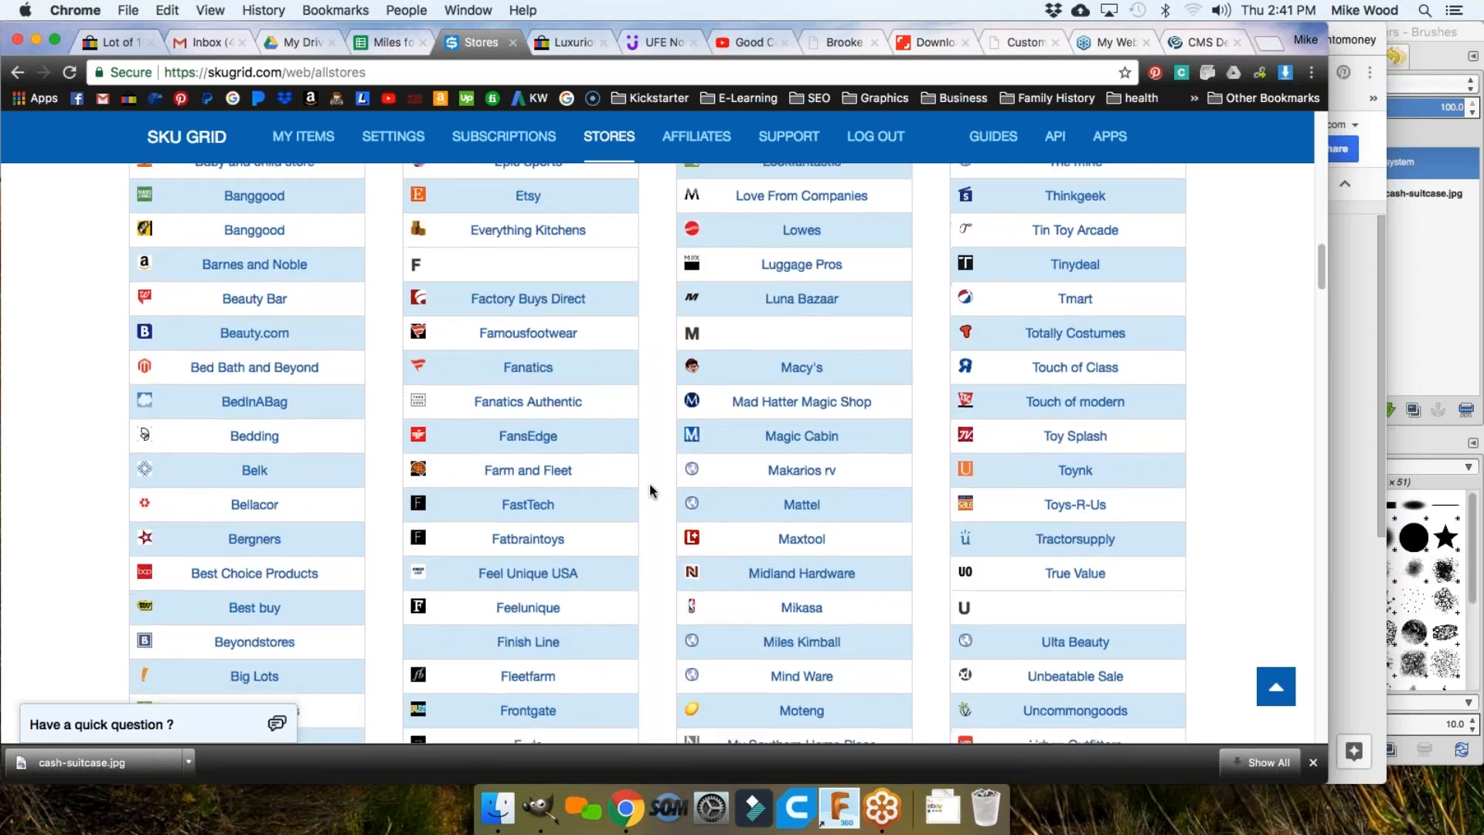
scroll(649, 484, down, 4)
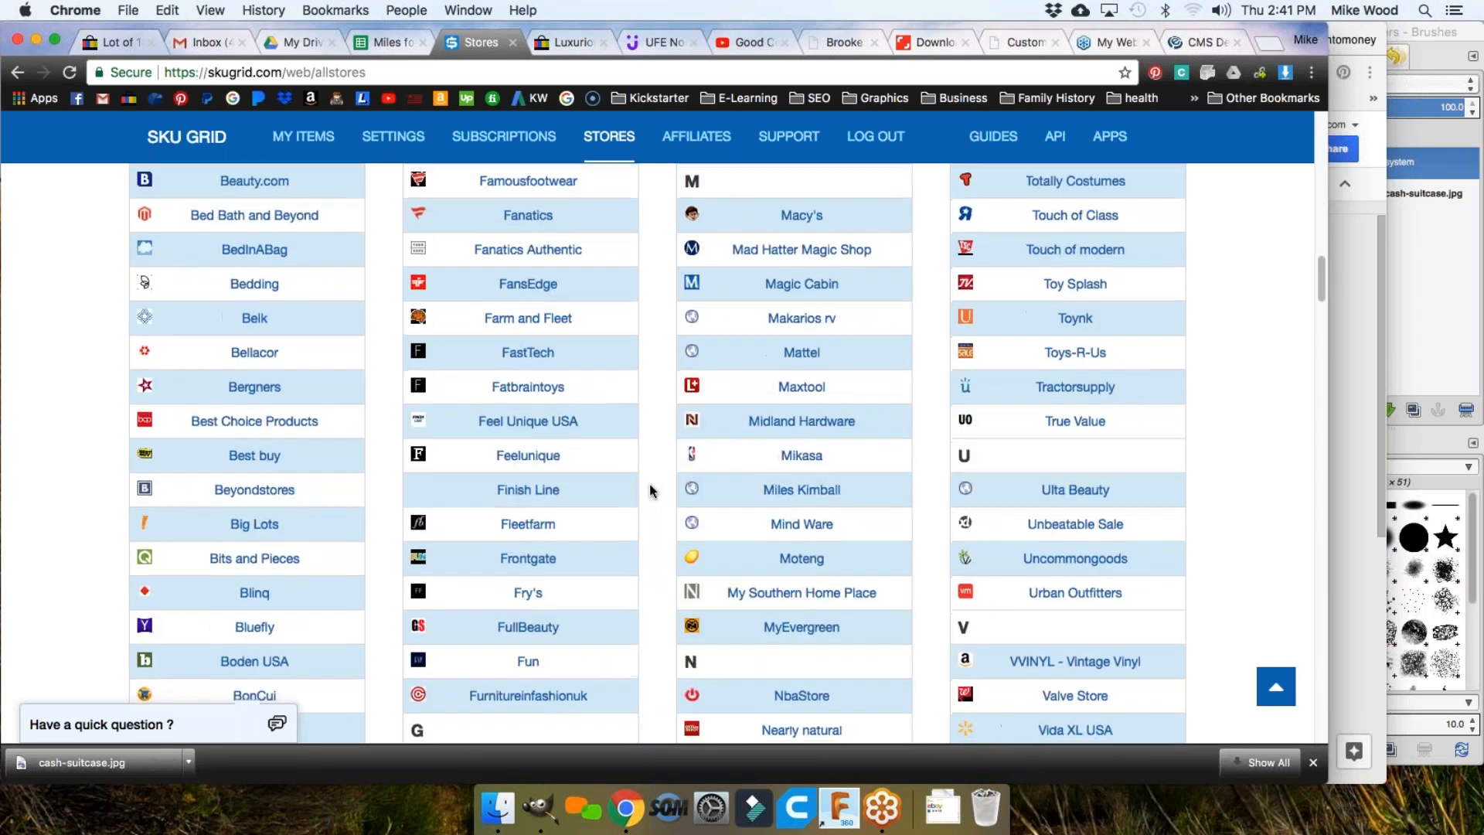
scroll(650, 484, down, 4)
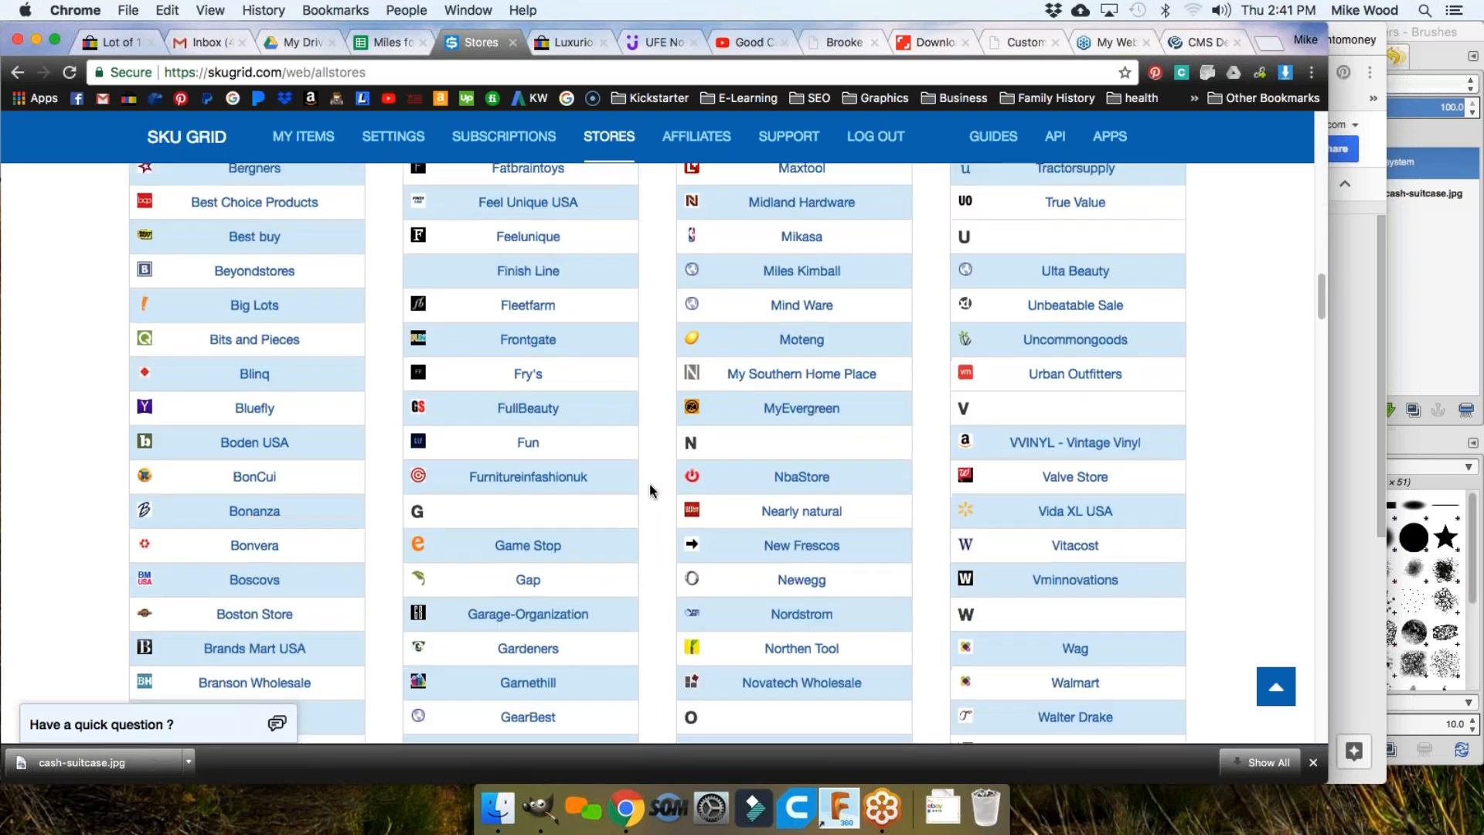
scroll(650, 484, down, 4)
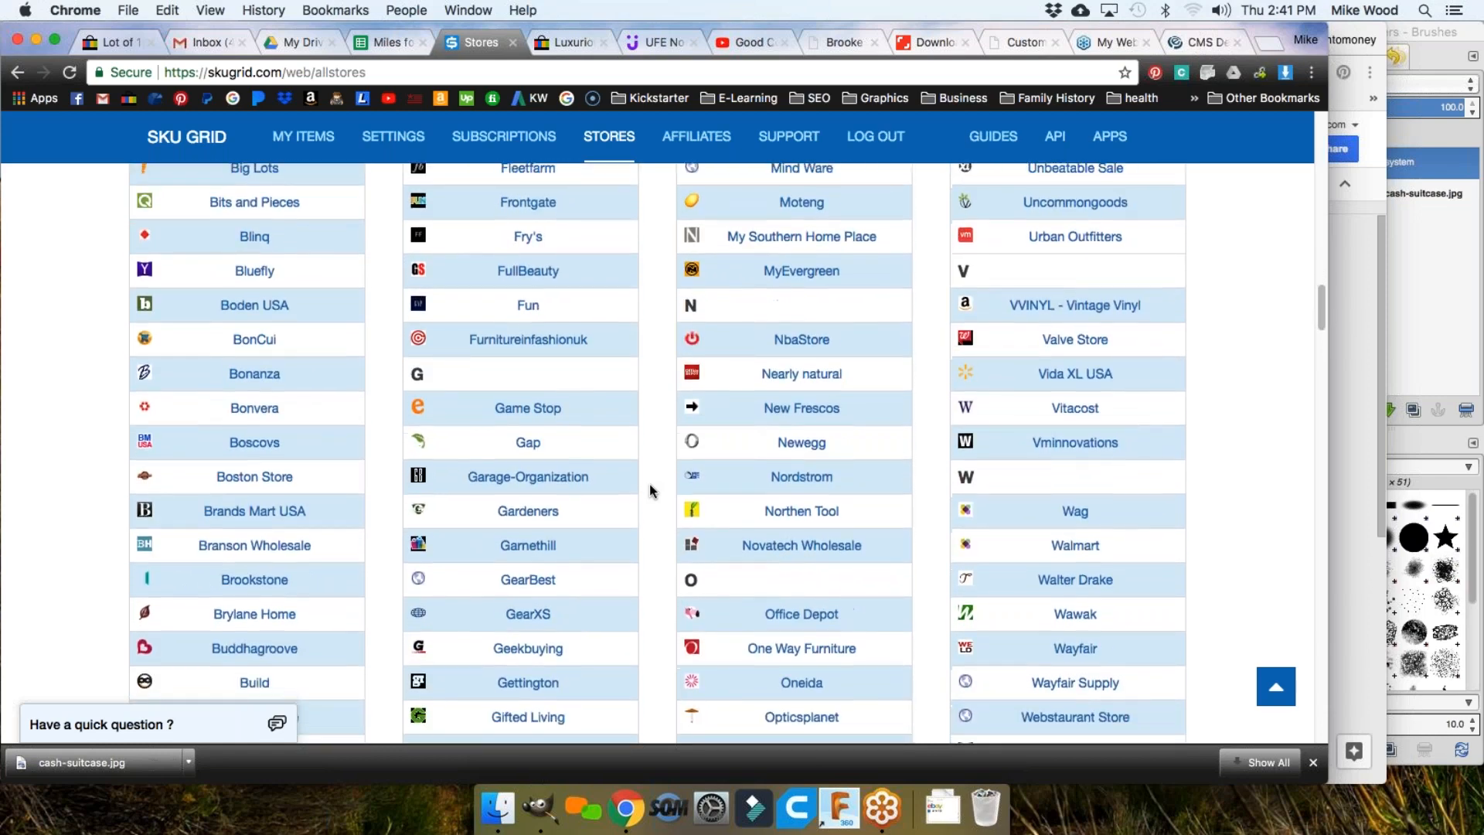
scroll(649, 488, down, 6)
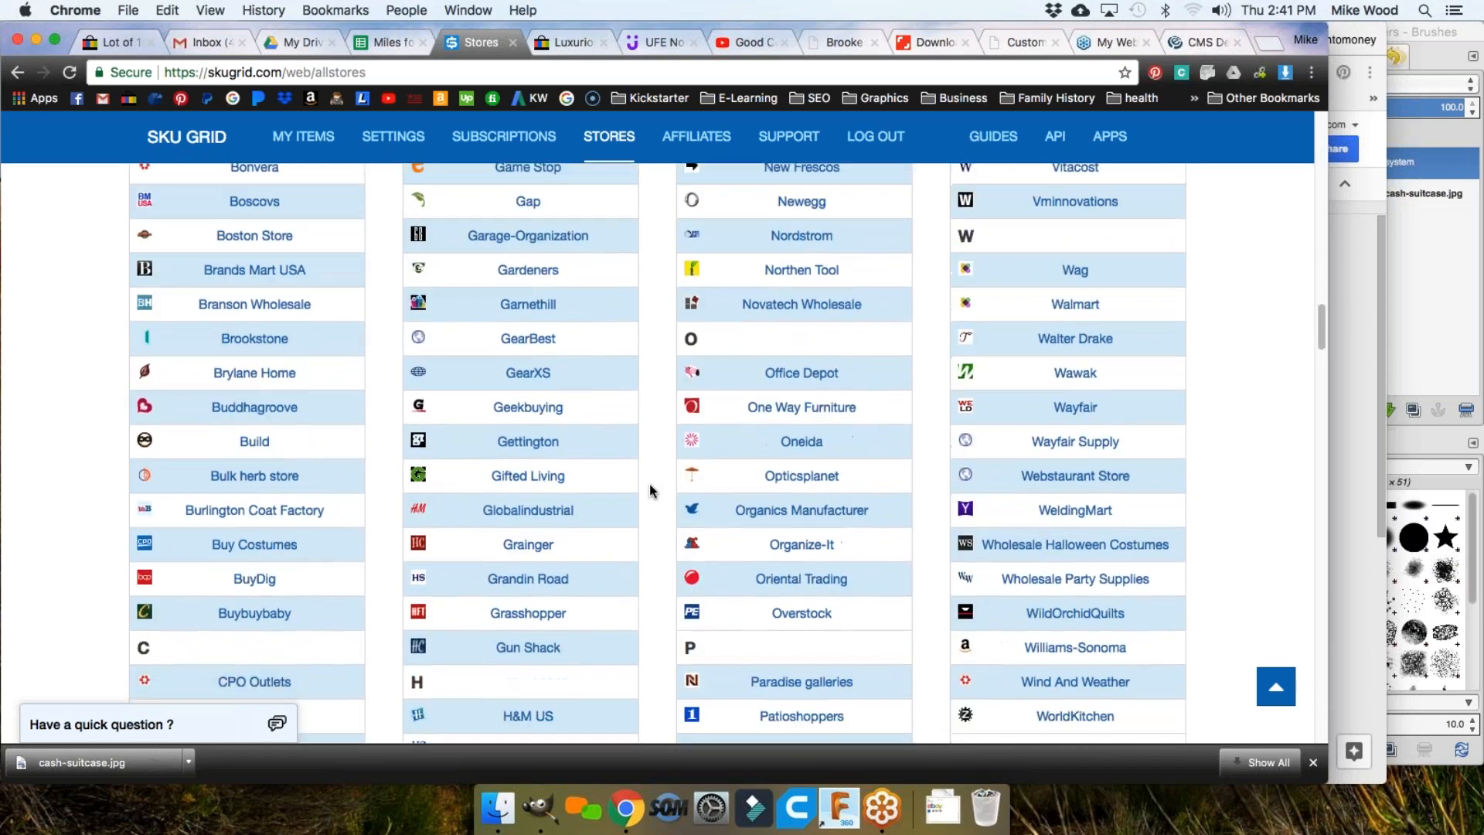
scroll(649, 489, down, 3)
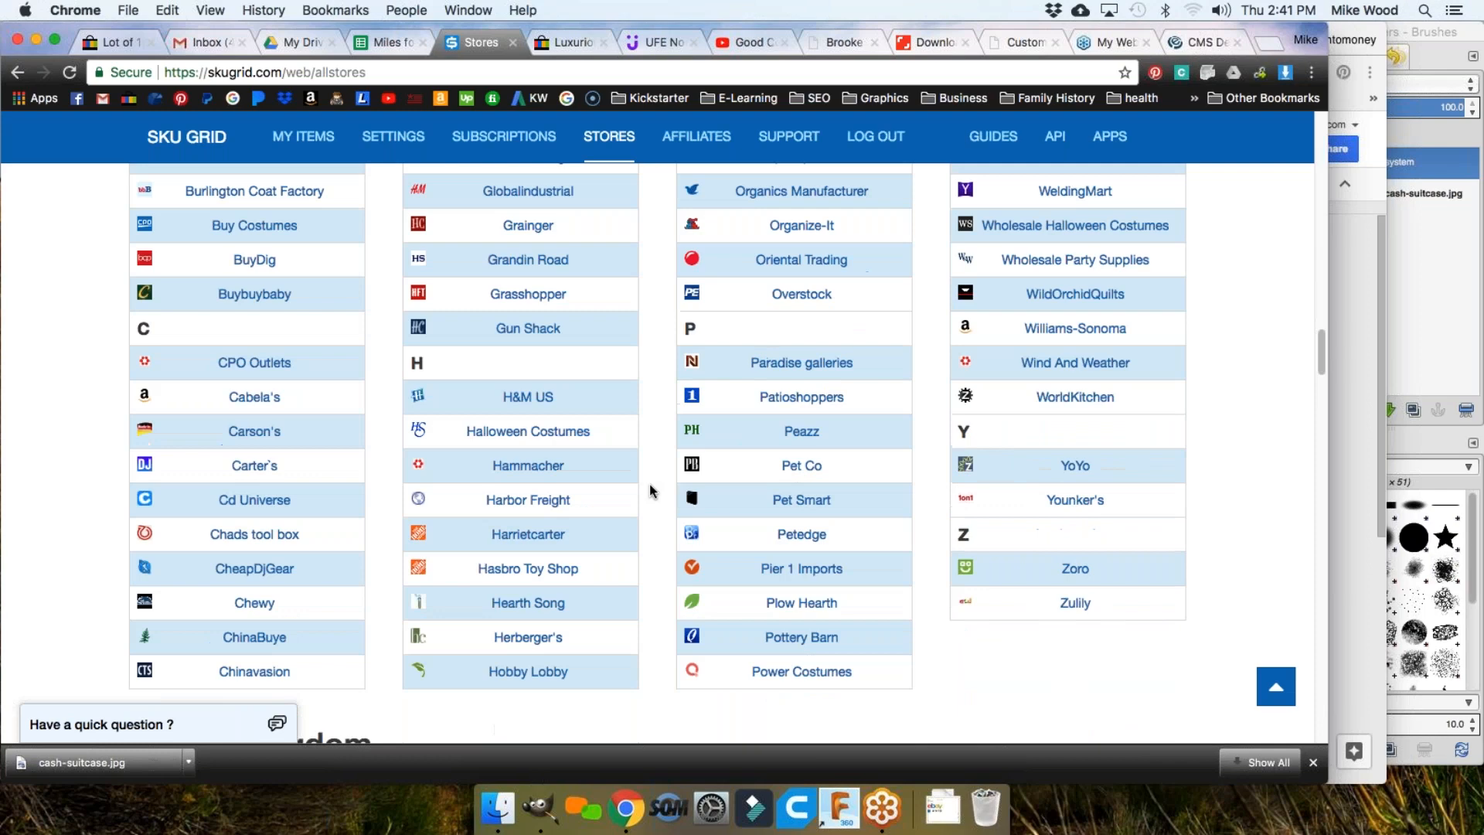
scroll(649, 488, up, 11)
scroll(649, 484, up, 15)
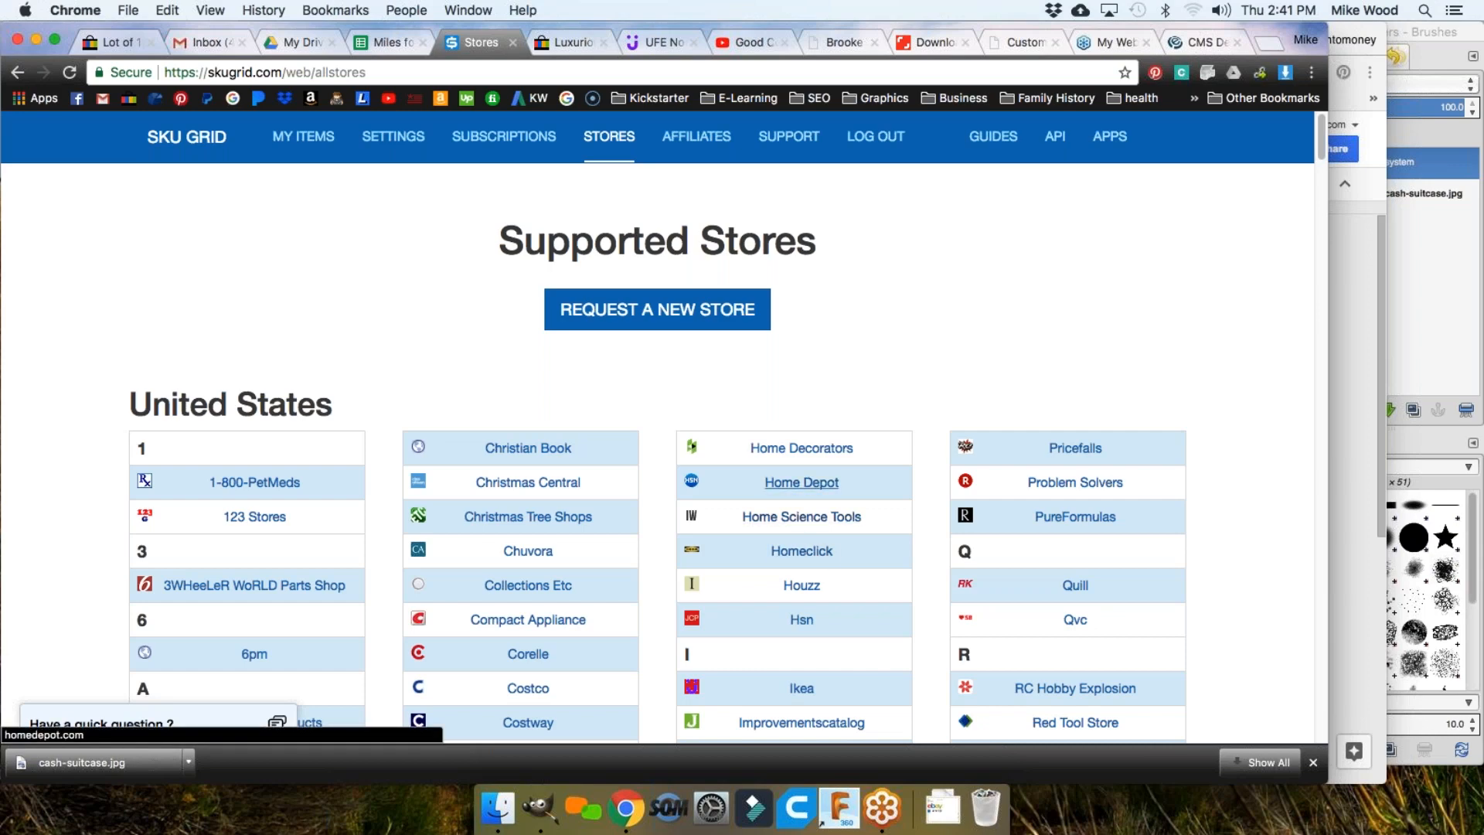
Step: Open Home Depot from the stores list in a new tab and block its location request
click(796, 487)
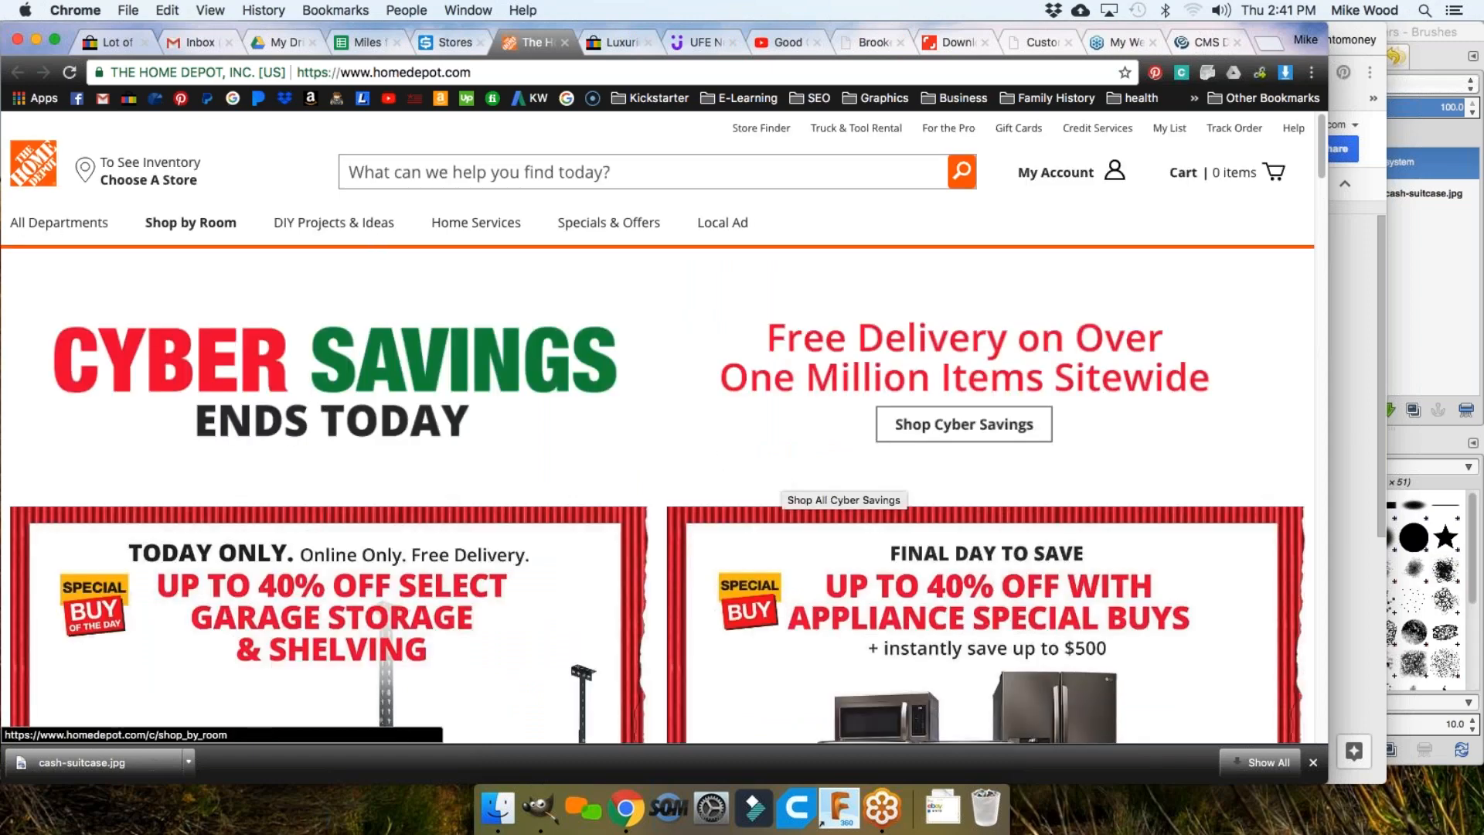
click(258, 171)
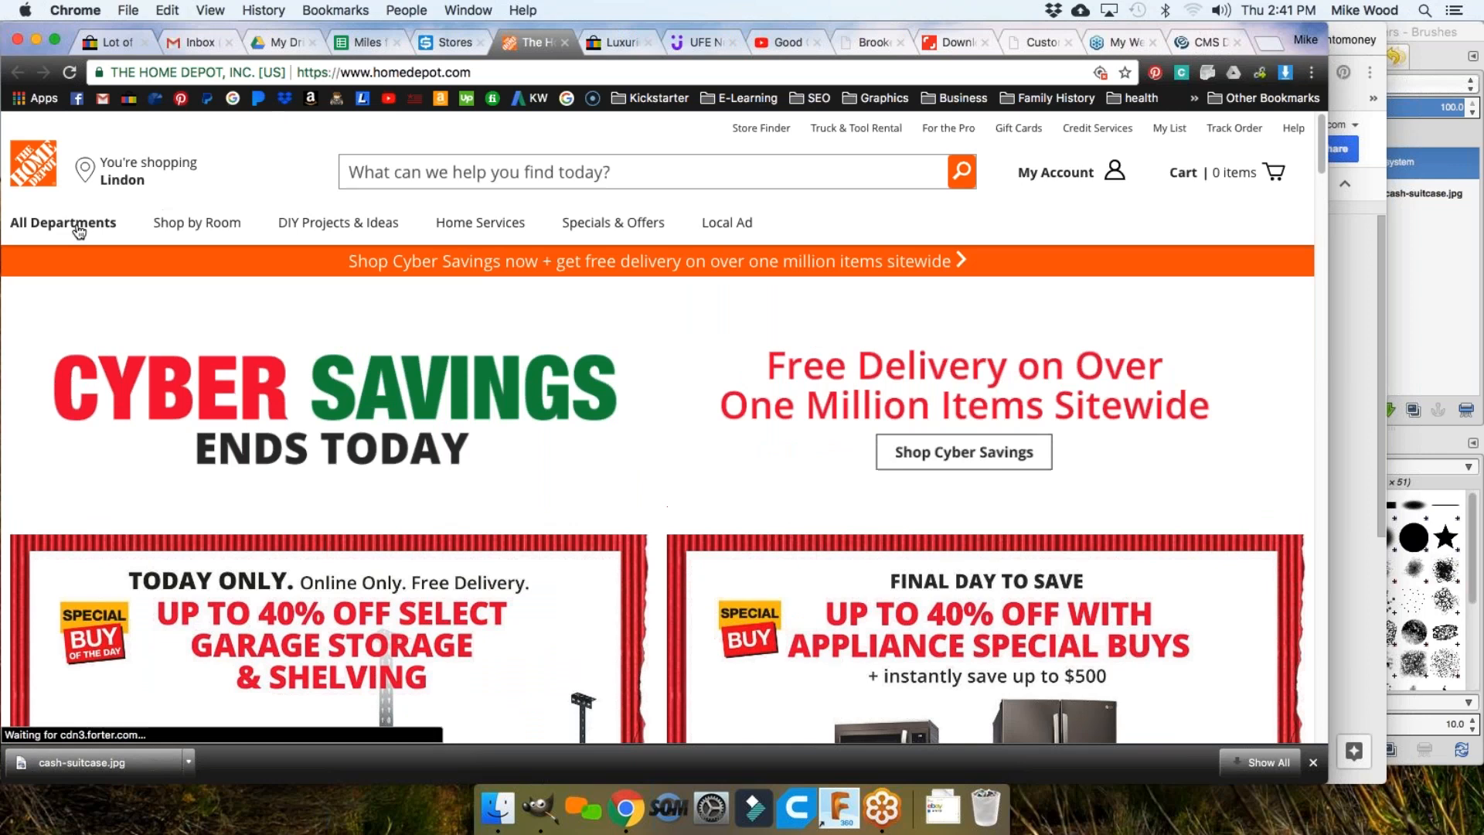
scroll(632, 408, down, 6)
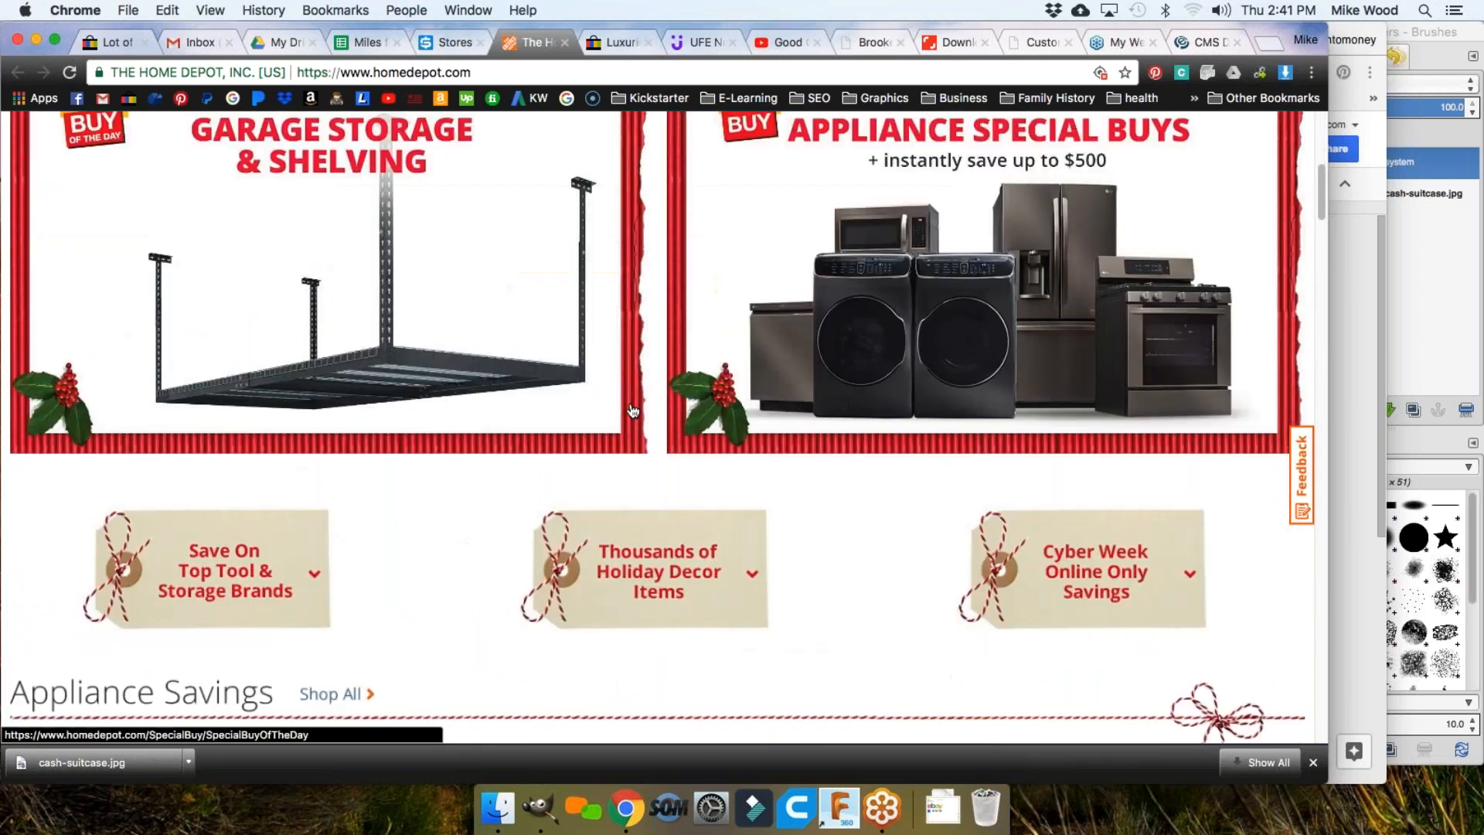
scroll(366, 353, up, 2)
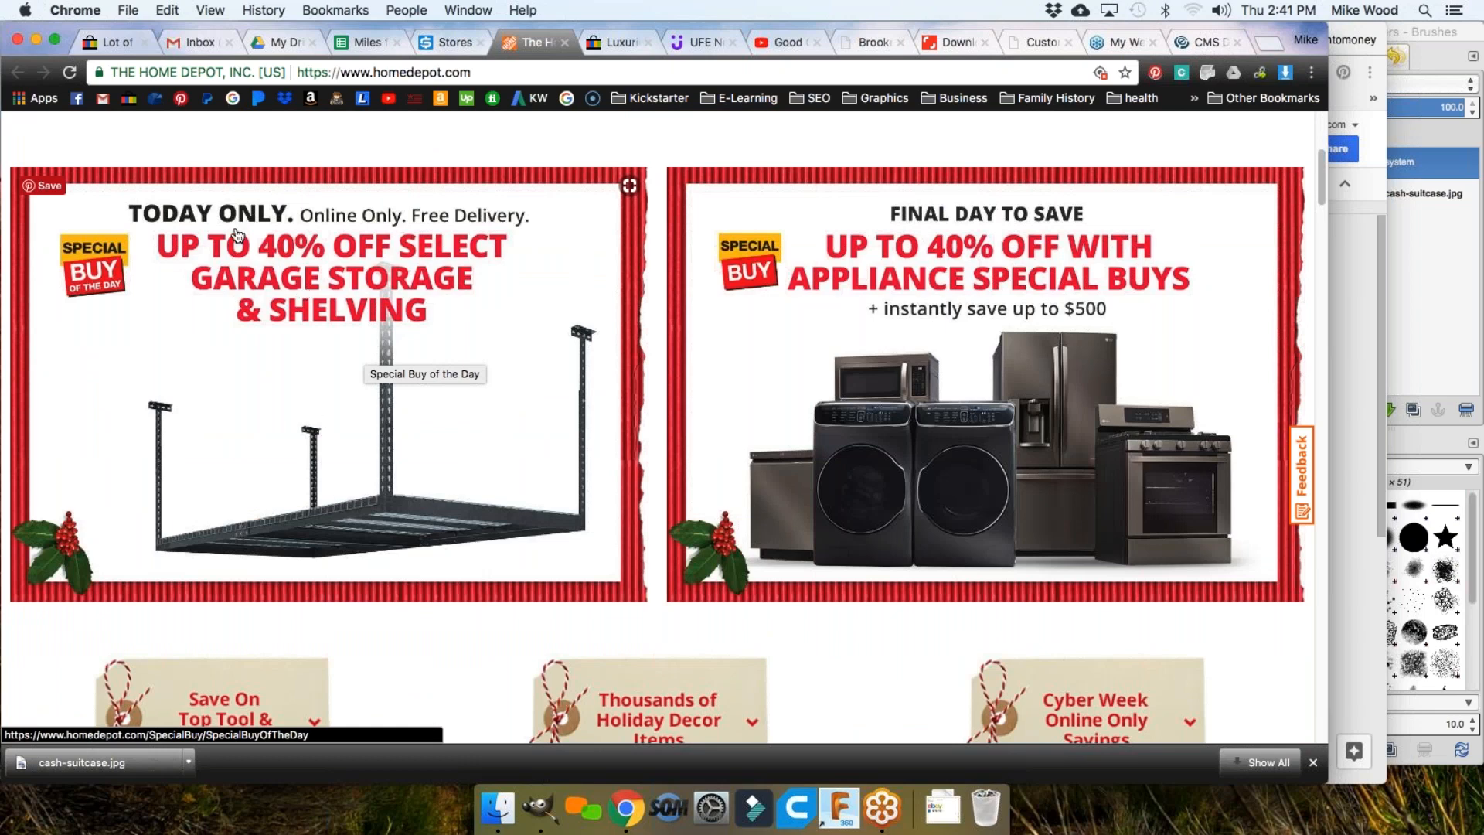
Step: Open the $99 NewAge ceiling rack from the Garage Storage Special Buy and copy 'Ceiling Storage Rack'
click(378, 484)
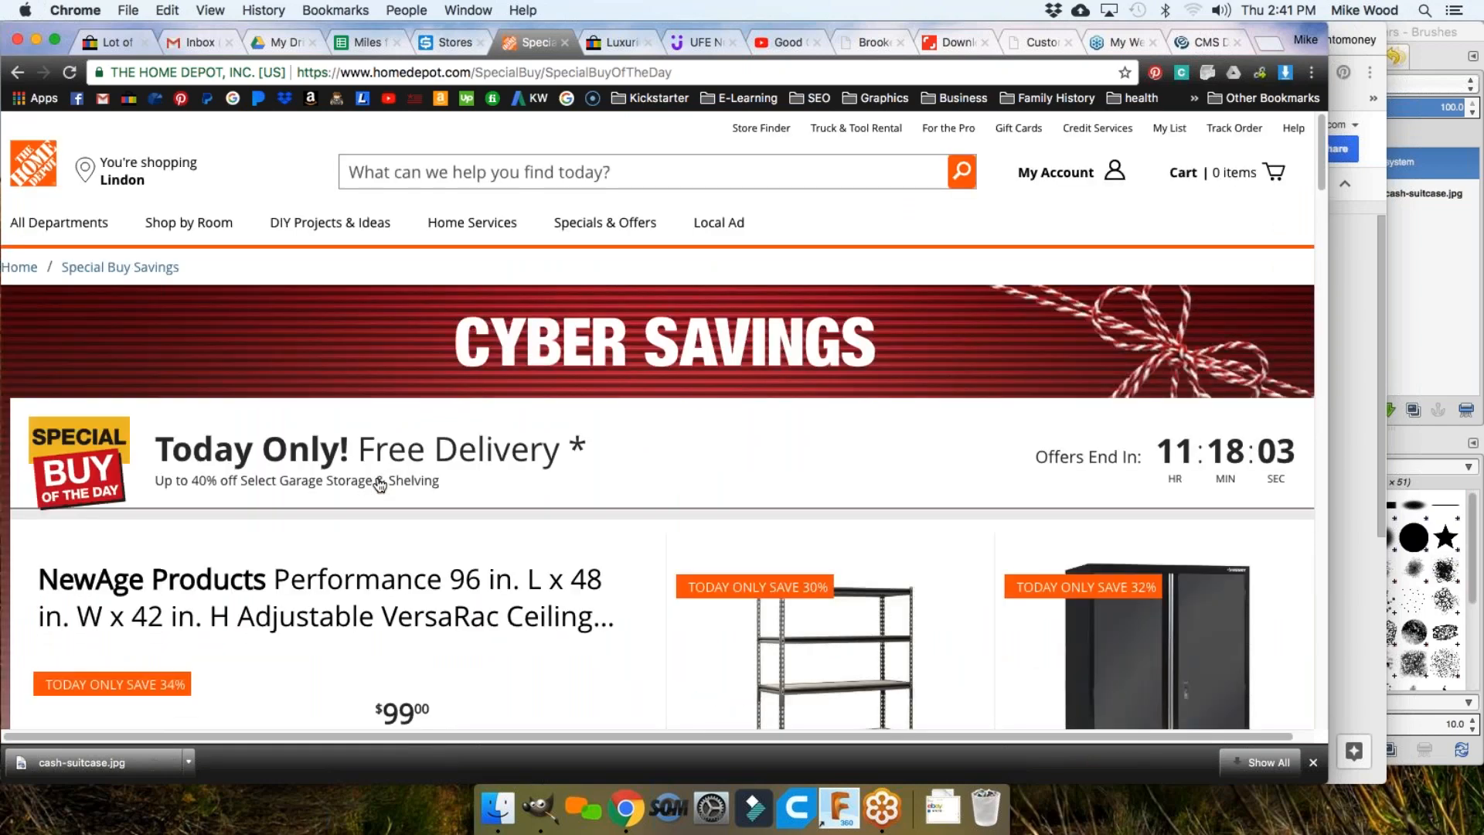
scroll(379, 485, down, 4)
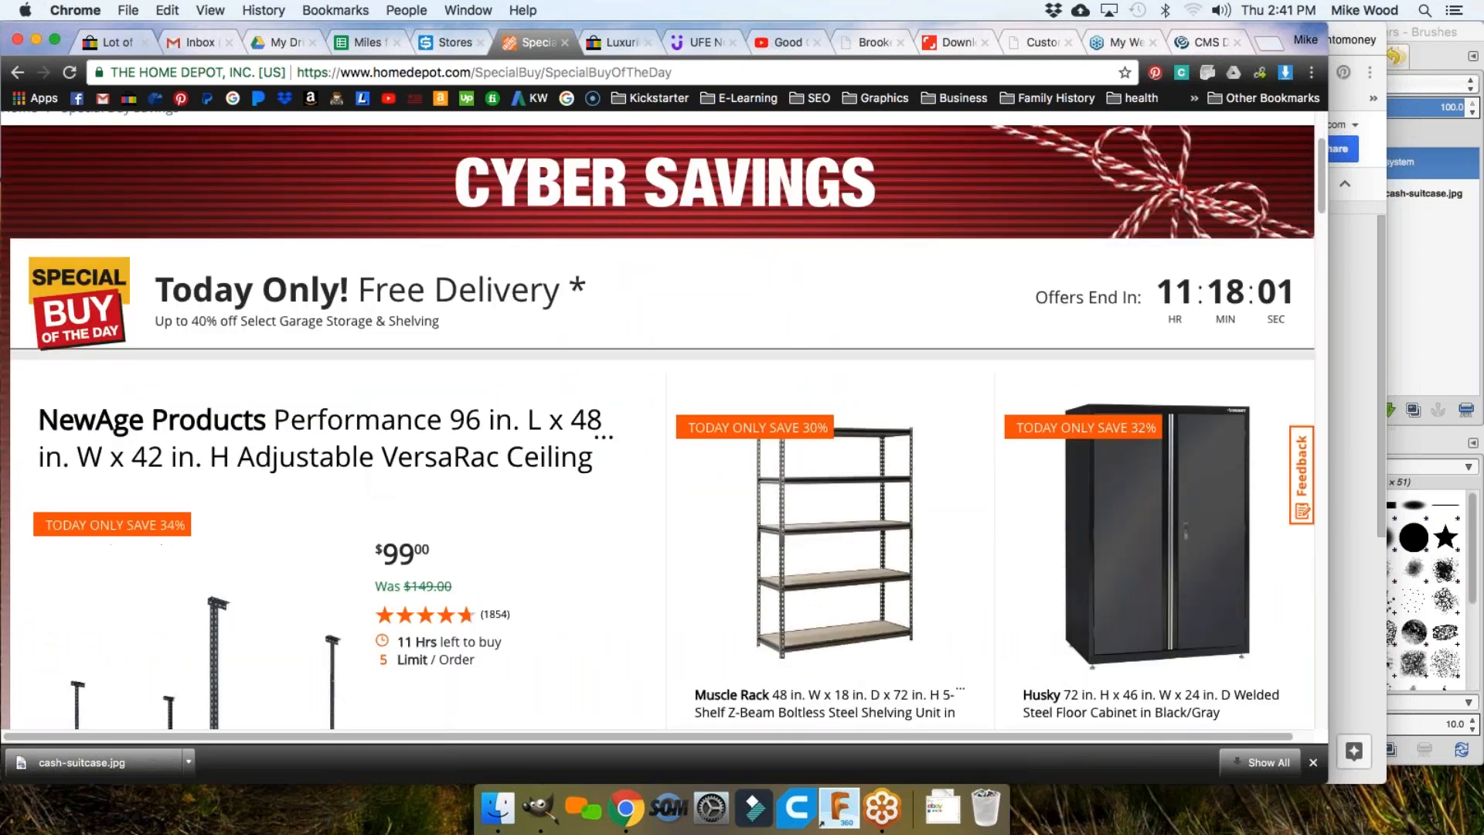
scroll(657, 421, down, 4)
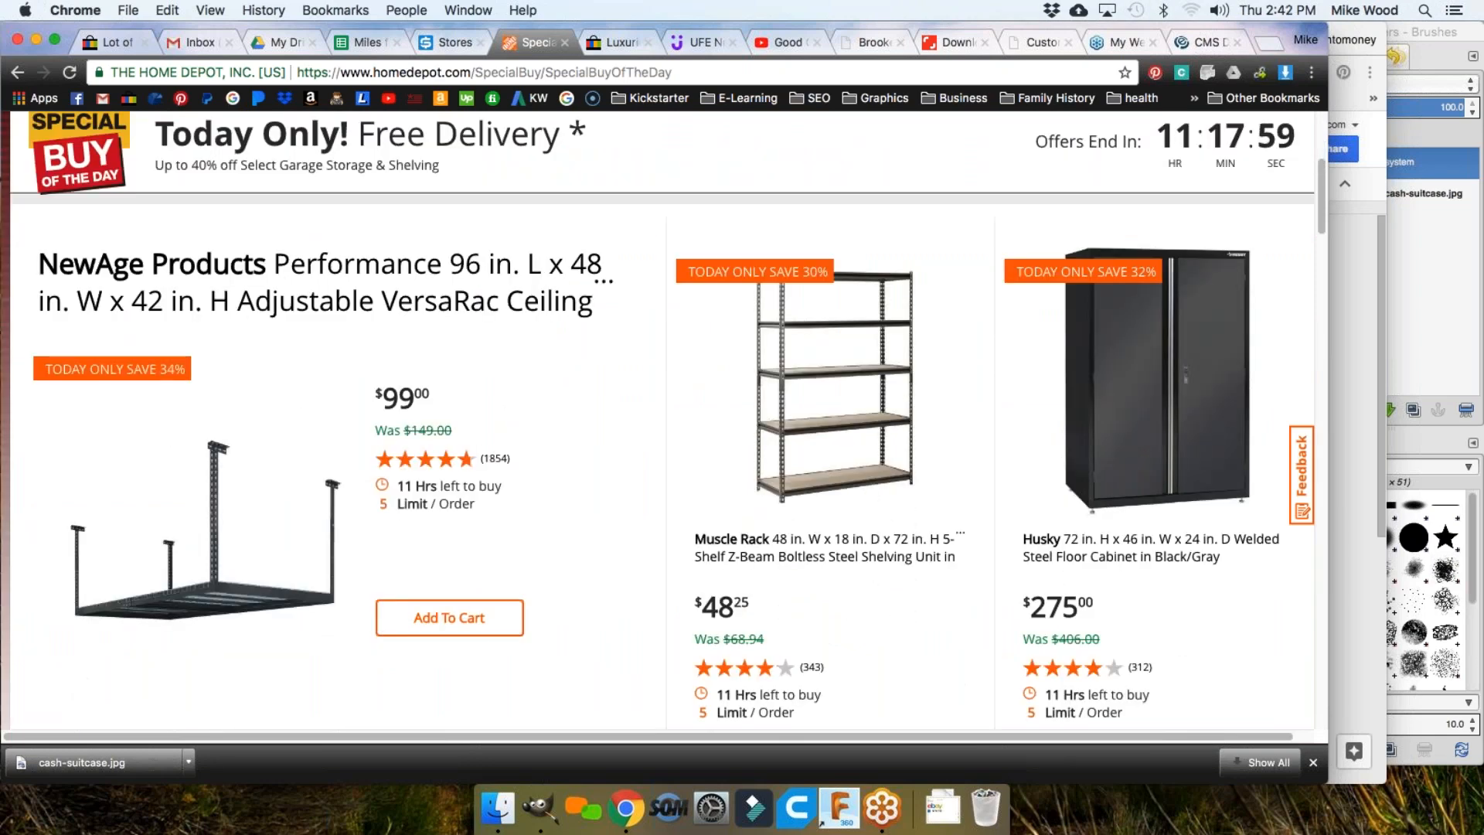
scroll(247, 502, down, 2)
click(224, 536)
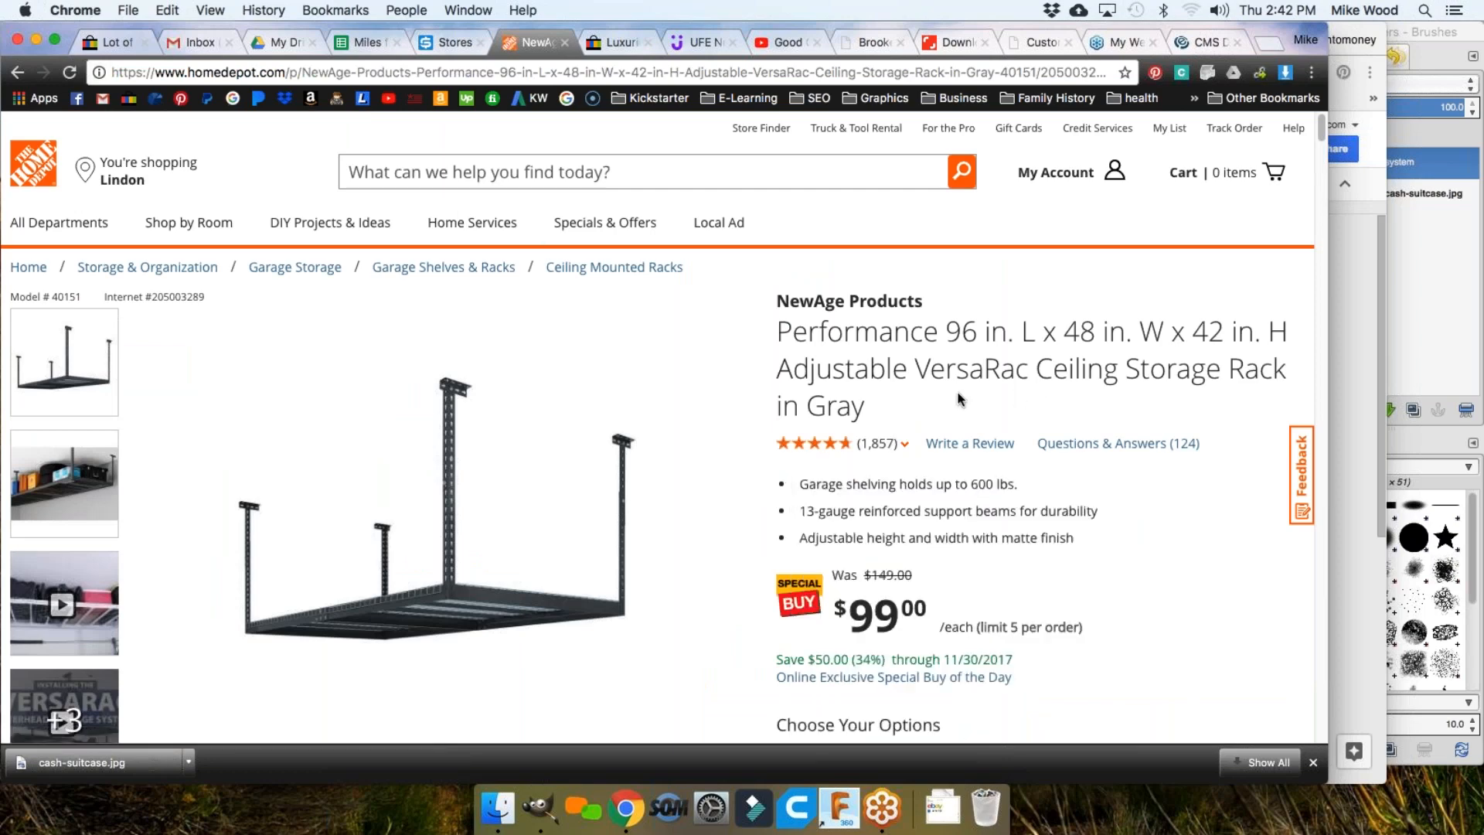
drag(1279, 369, 1045, 369)
right_click(1080, 364)
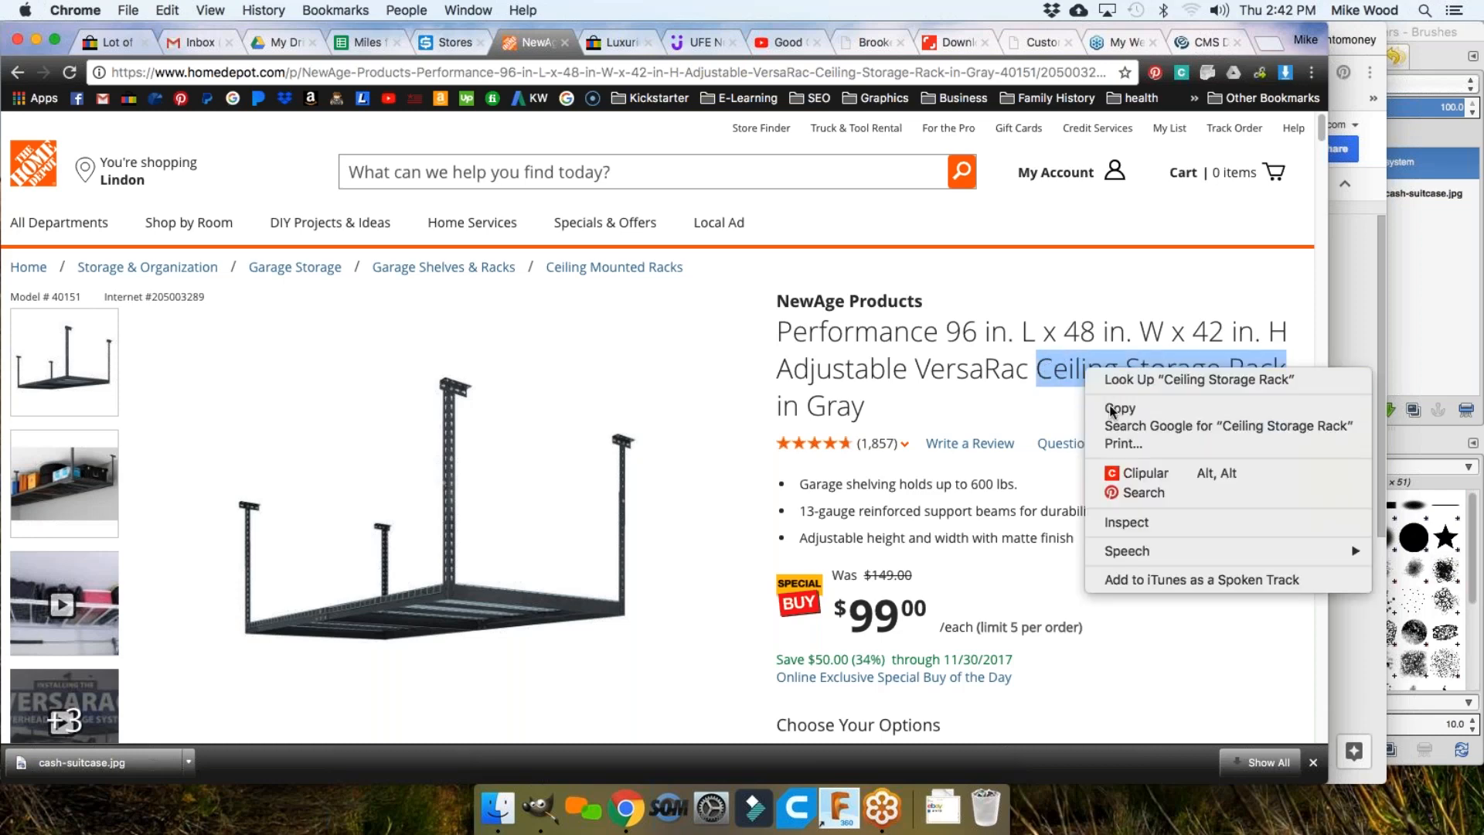
click(1113, 406)
Step: Search eBay for the pasted text 'Ceiling Storage Rack'
click(112, 41)
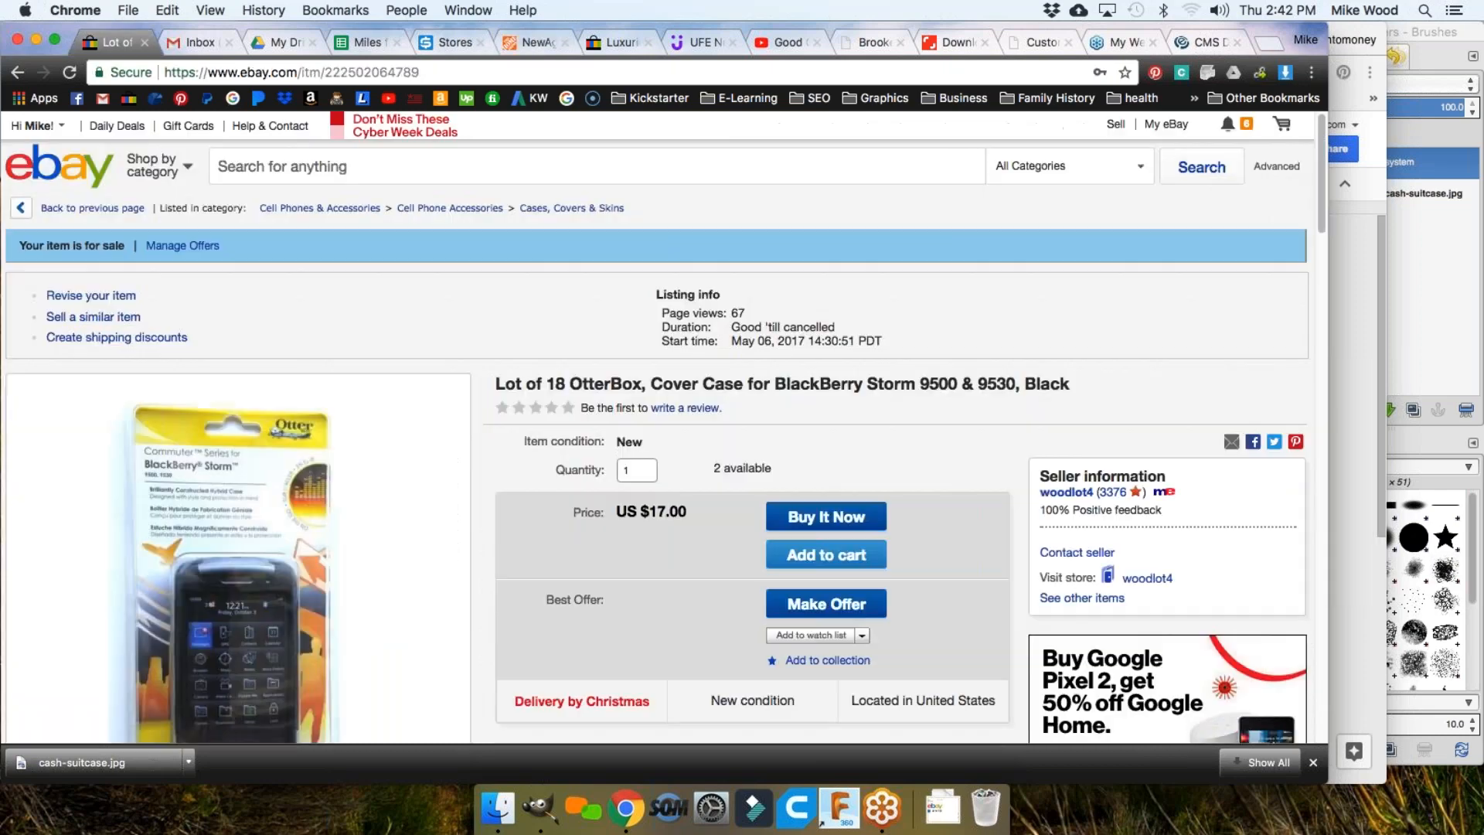
click(301, 165)
key(super+v)
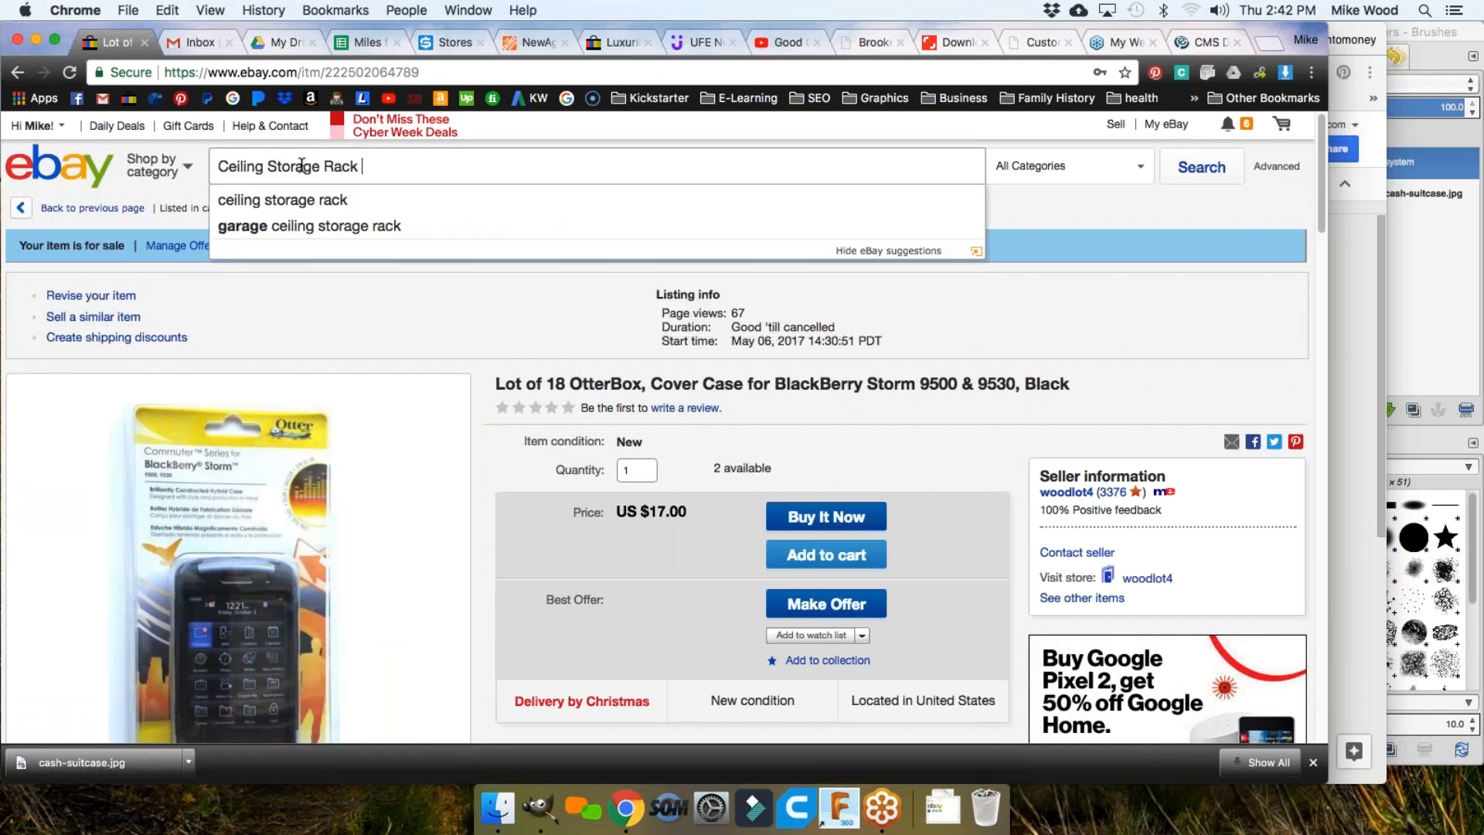
key(Return)
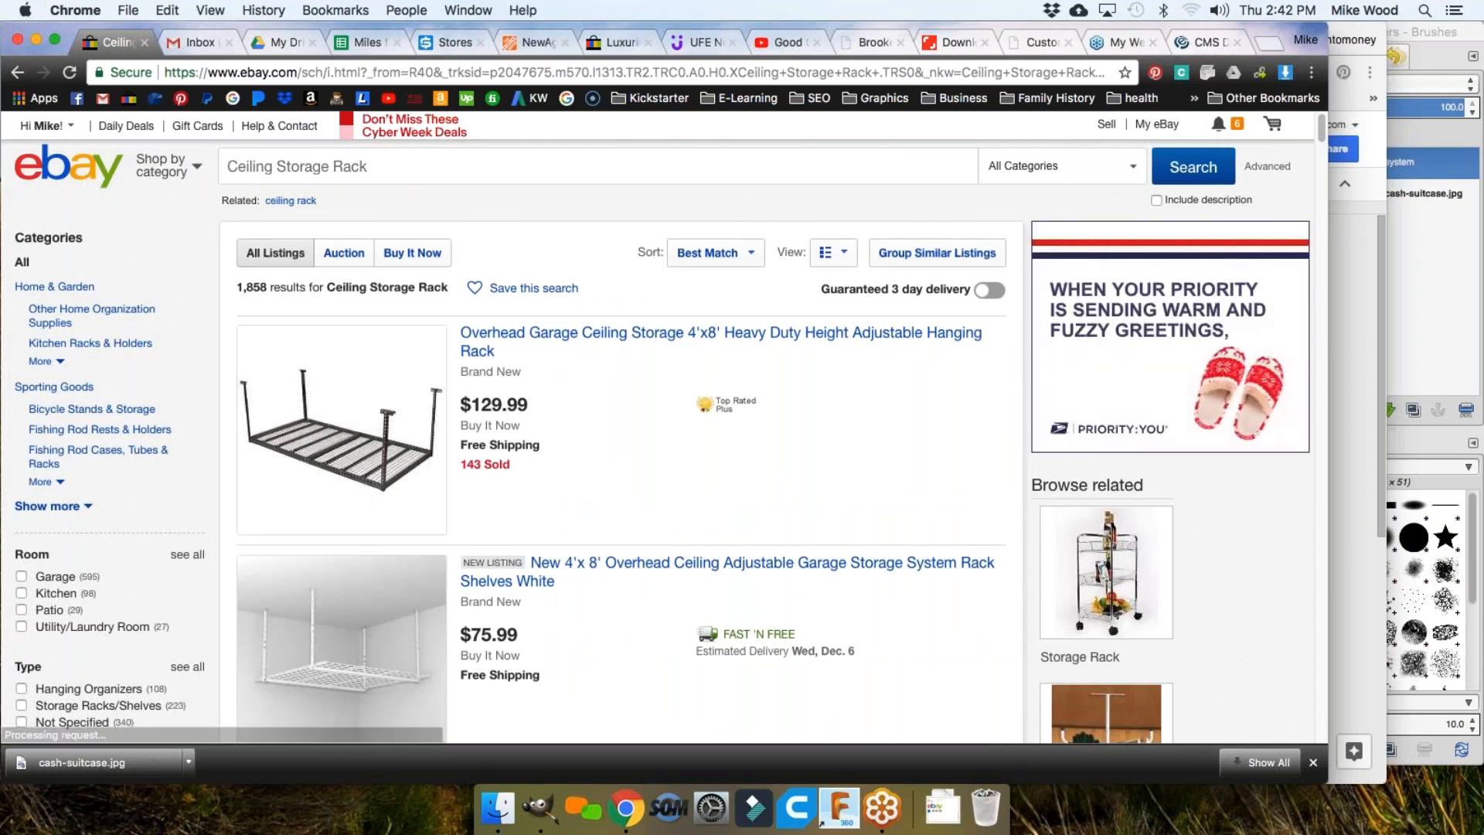
Step: Browse the 1,858 eBay results, then switch to SKU Grid's Supported Stores tab
scroll(470, 475, down, 5)
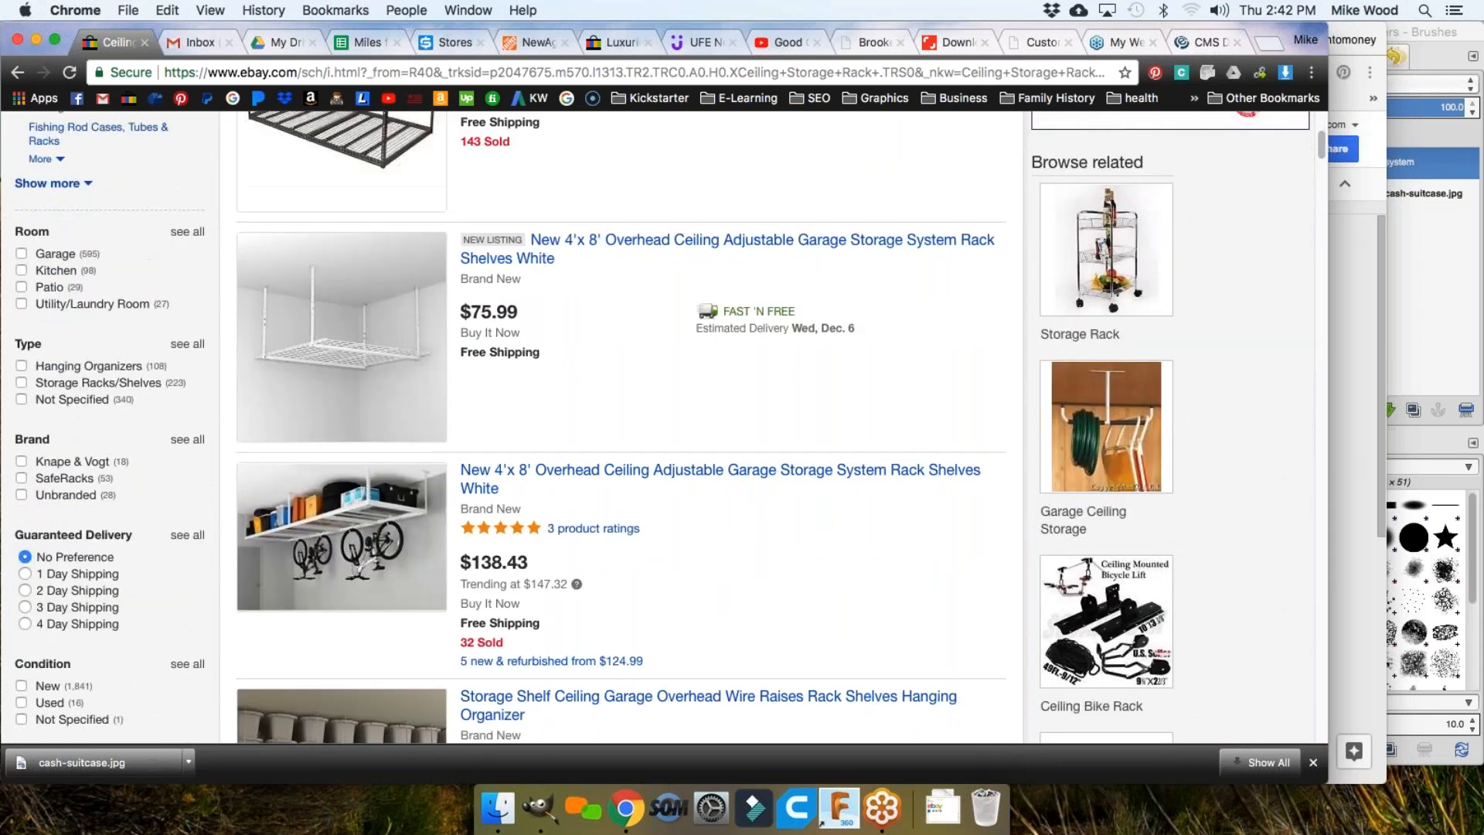
scroll(470, 474, up, 5)
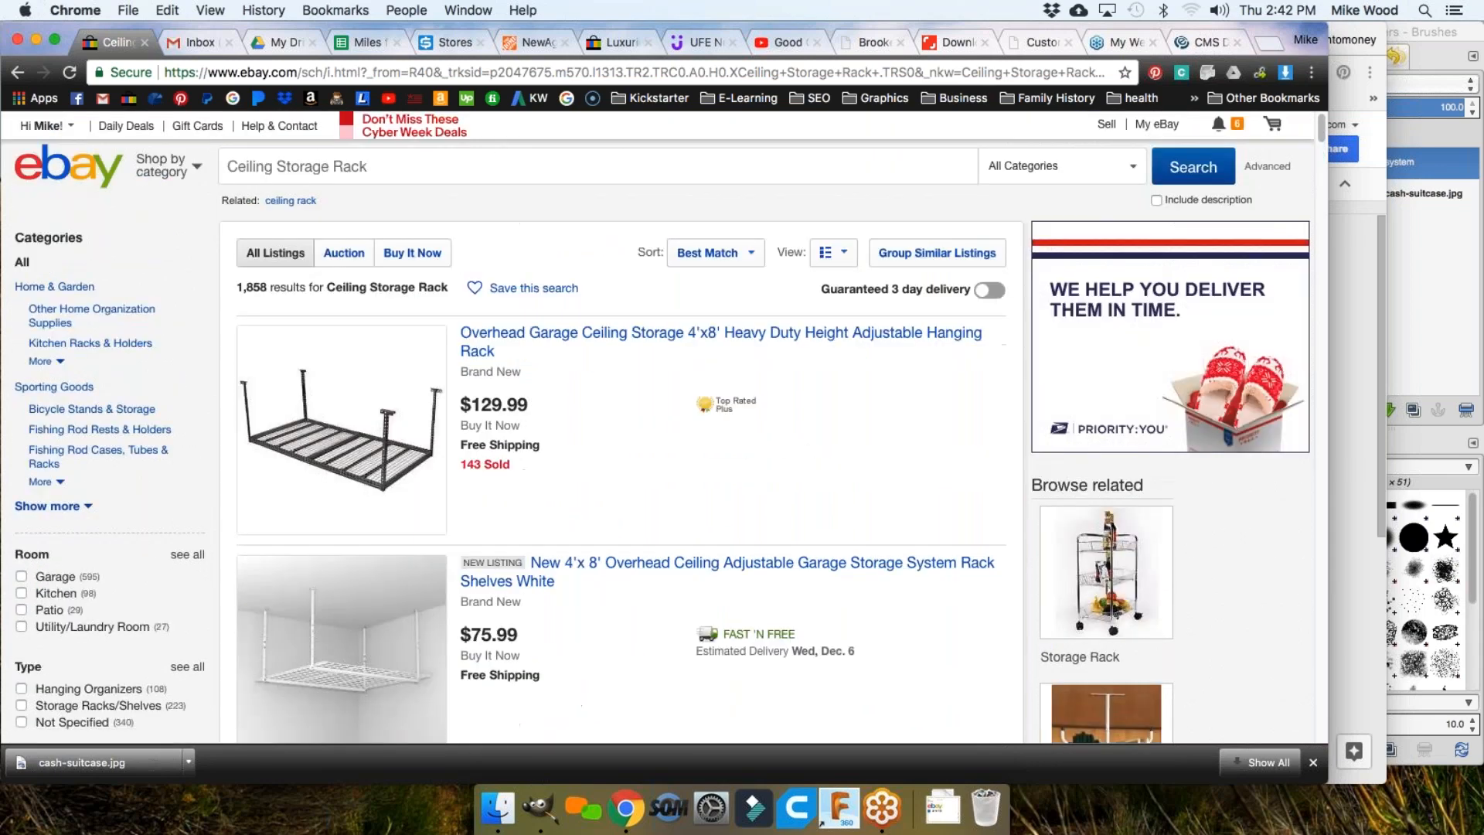
scroll(209, 499, down, 1)
scroll(208, 500, down, 7)
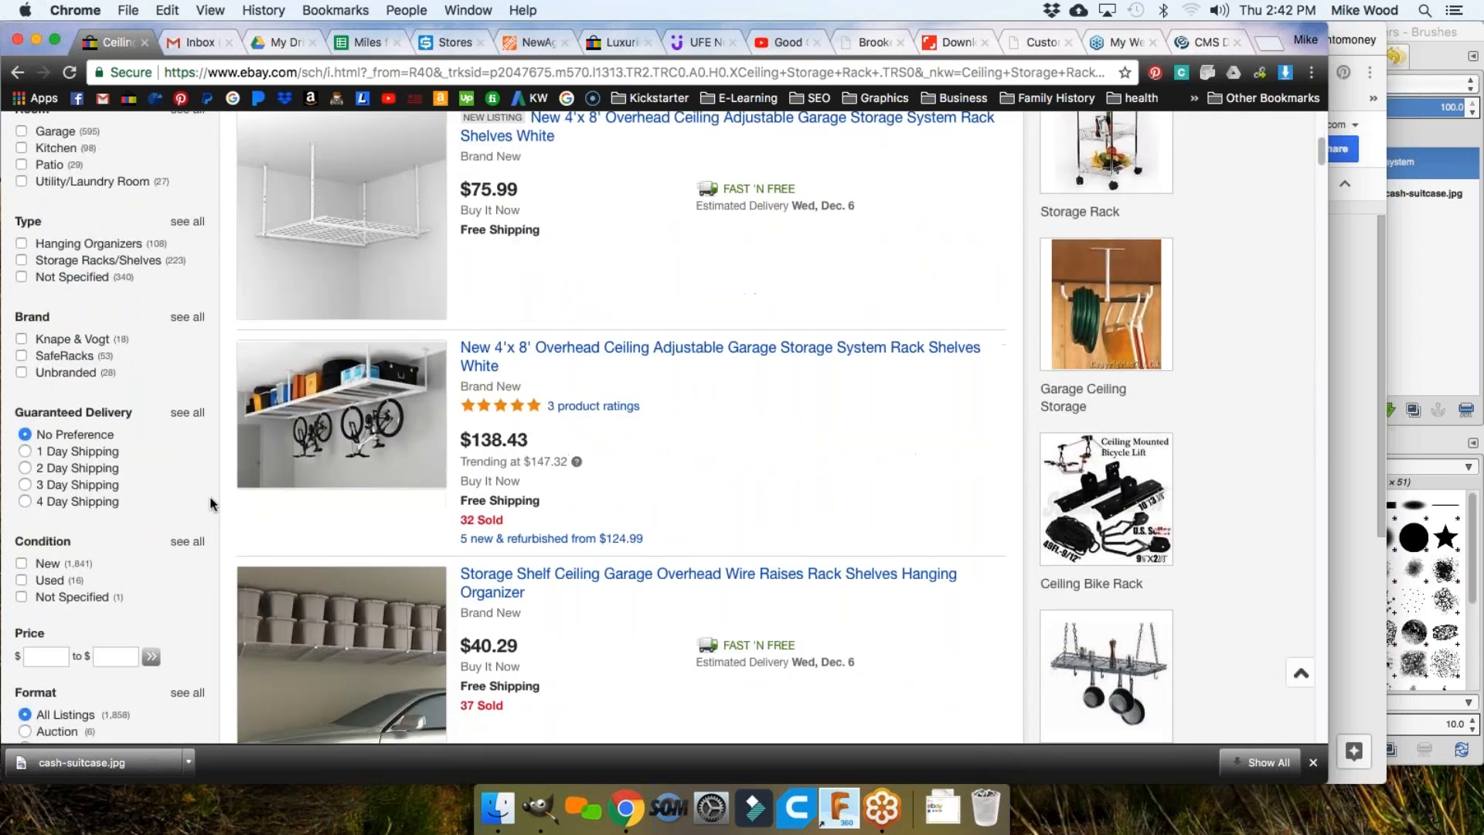
scroll(211, 502, up, 8)
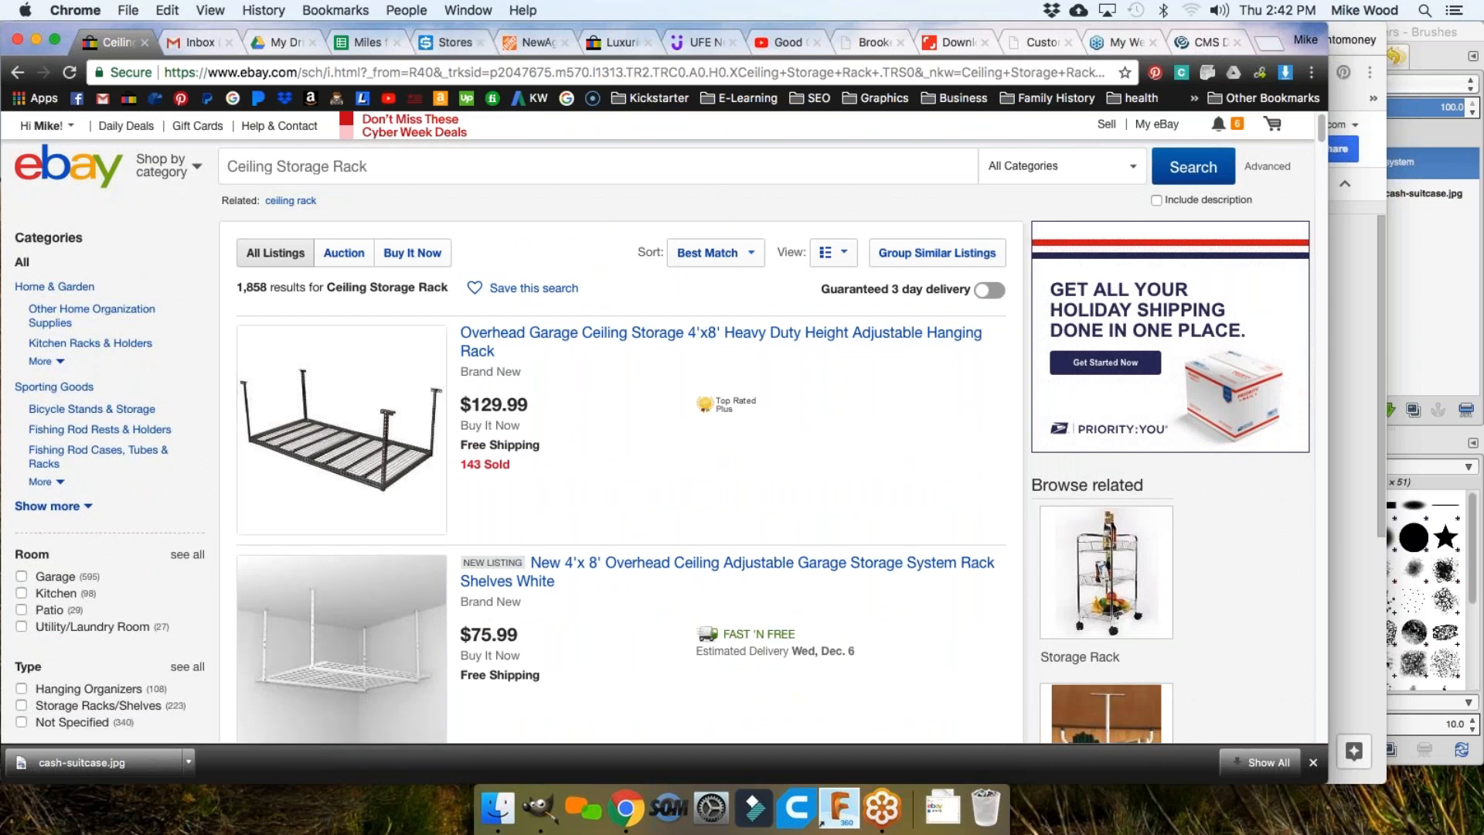
click(433, 42)
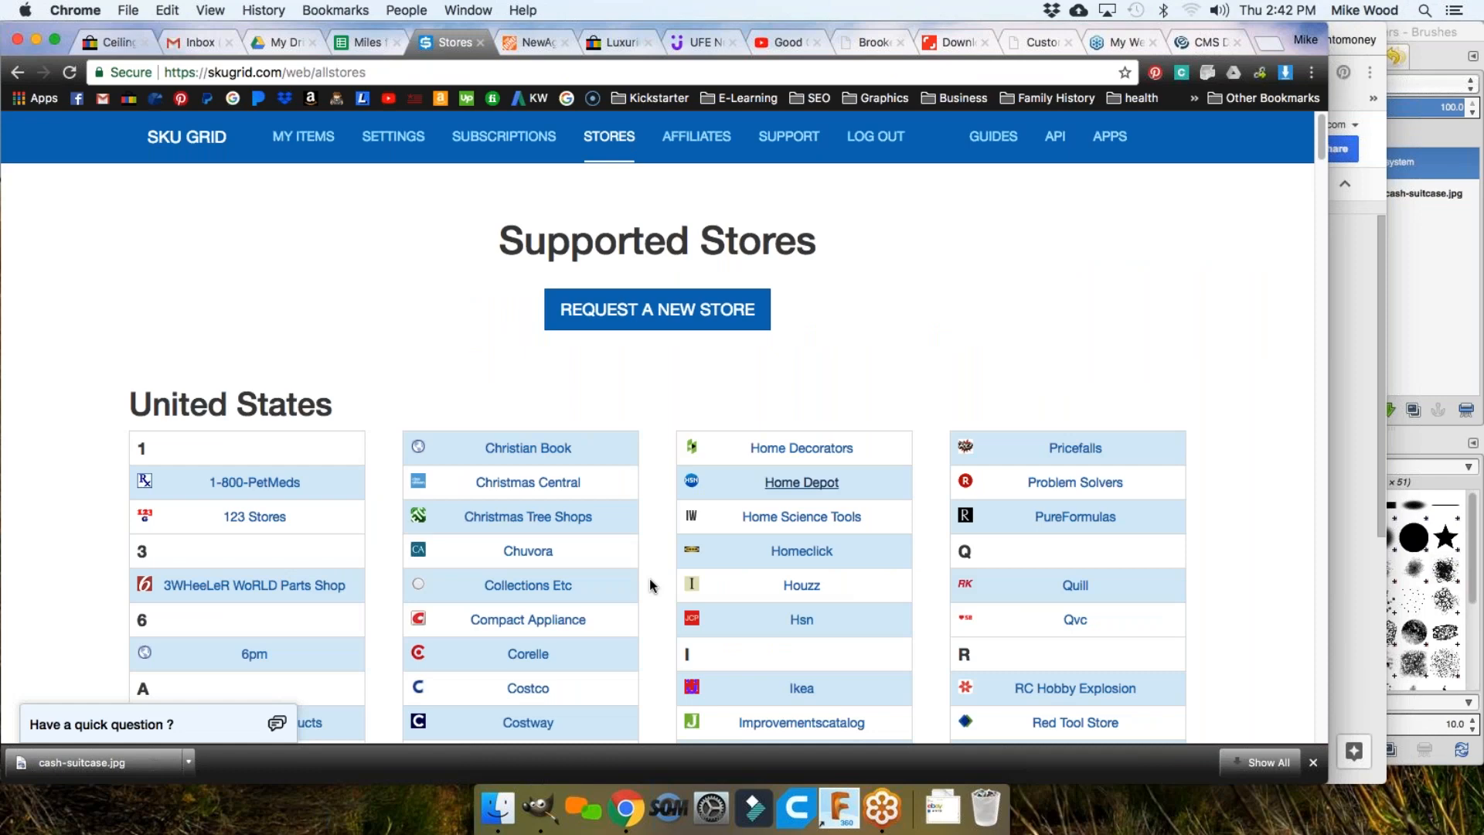
Step: Open the top heavy-duty ceiling storage rack listing and scroll through it
click(112, 42)
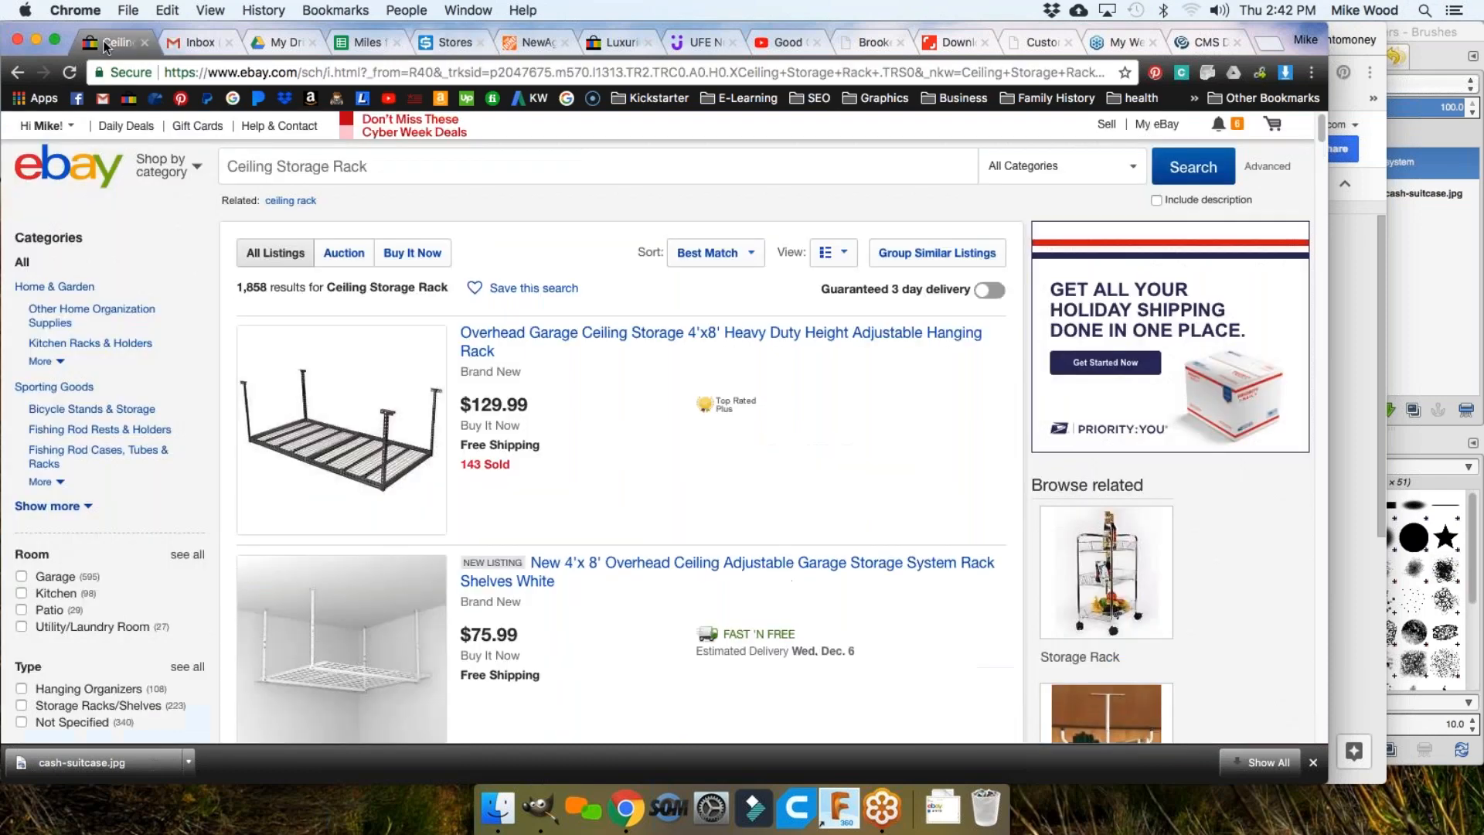
click(548, 338)
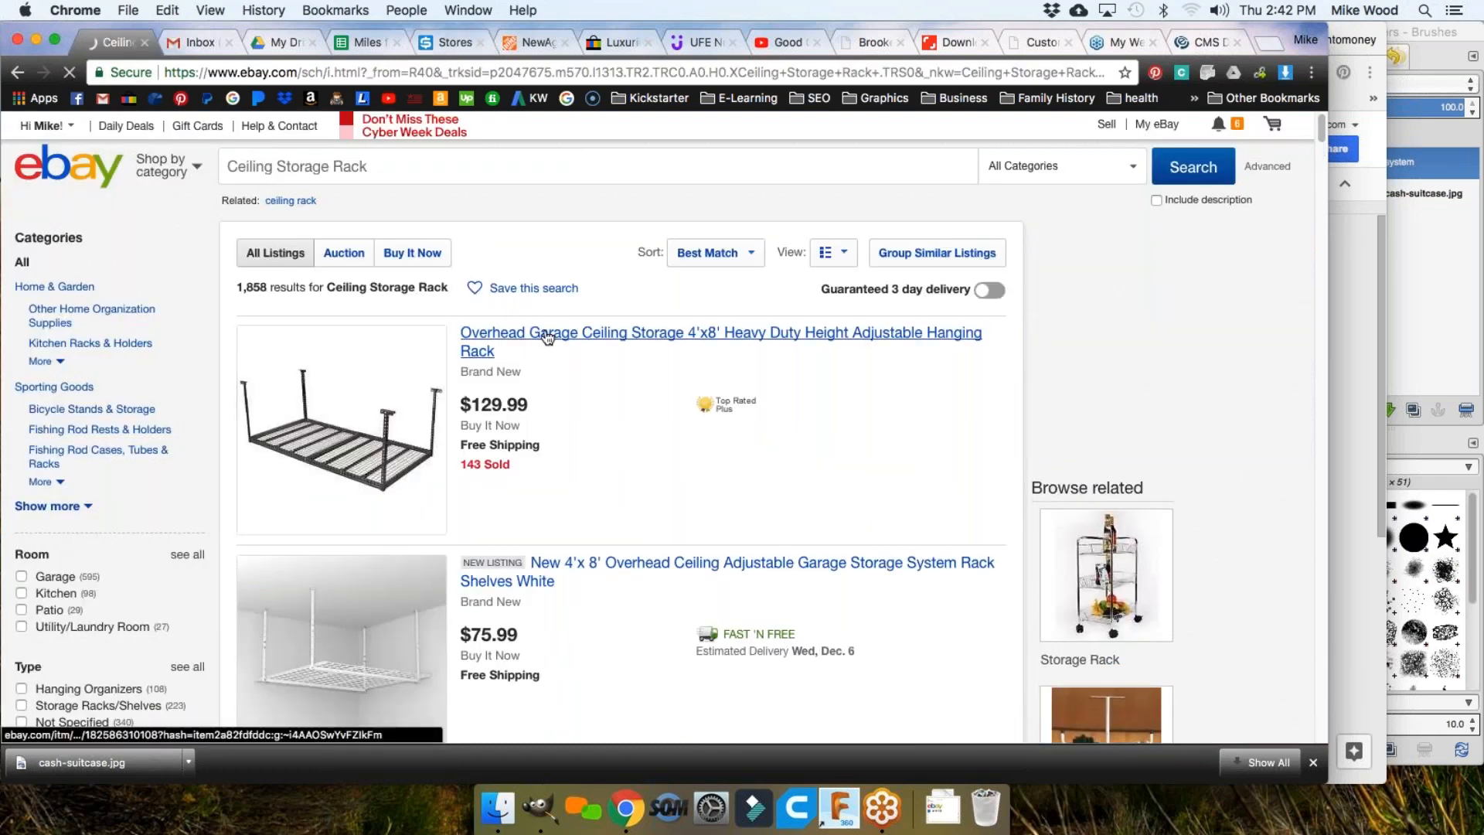
scroll(542, 324, down, 10)
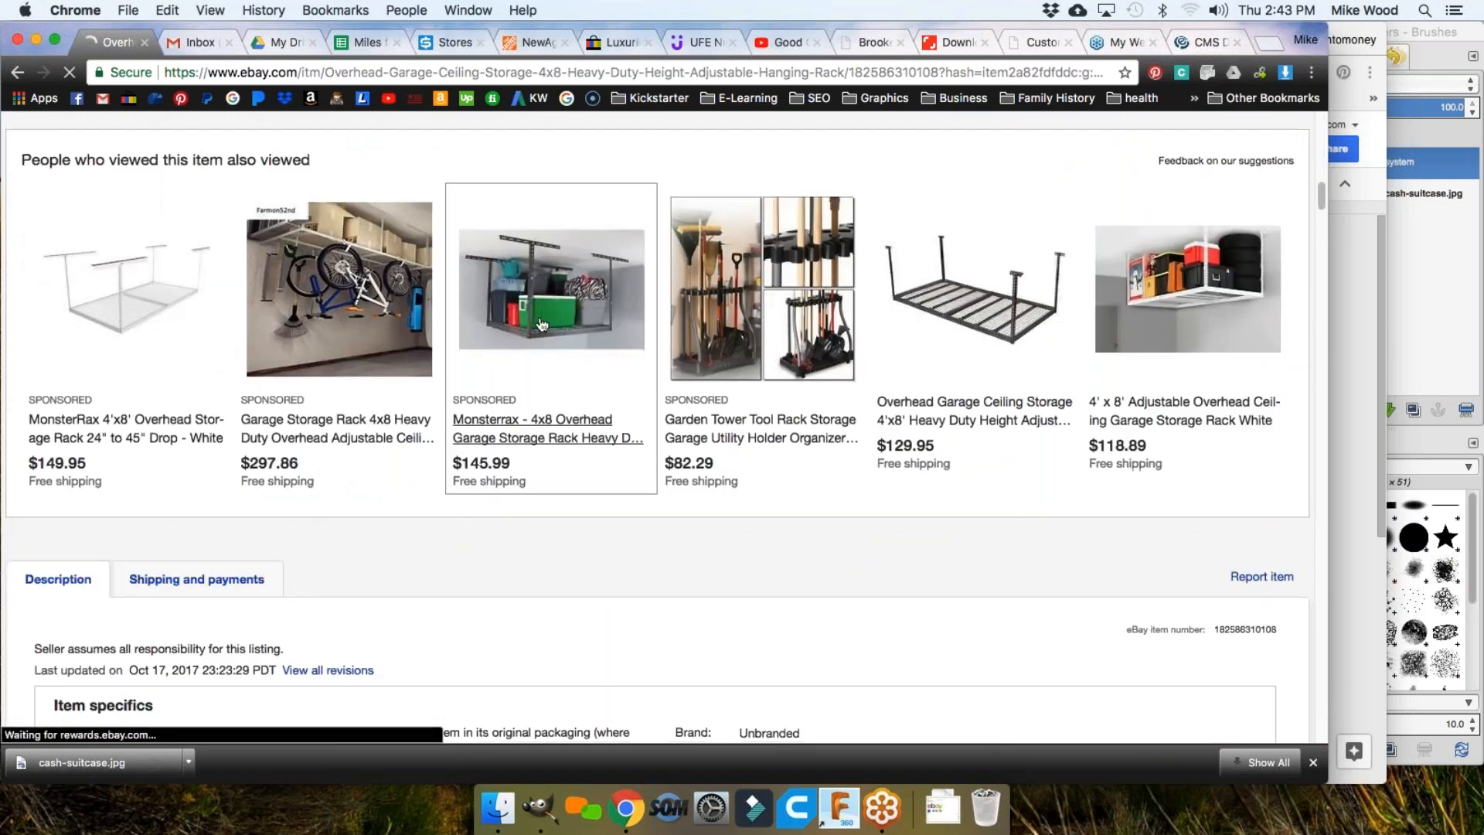
scroll(541, 325, up, 10)
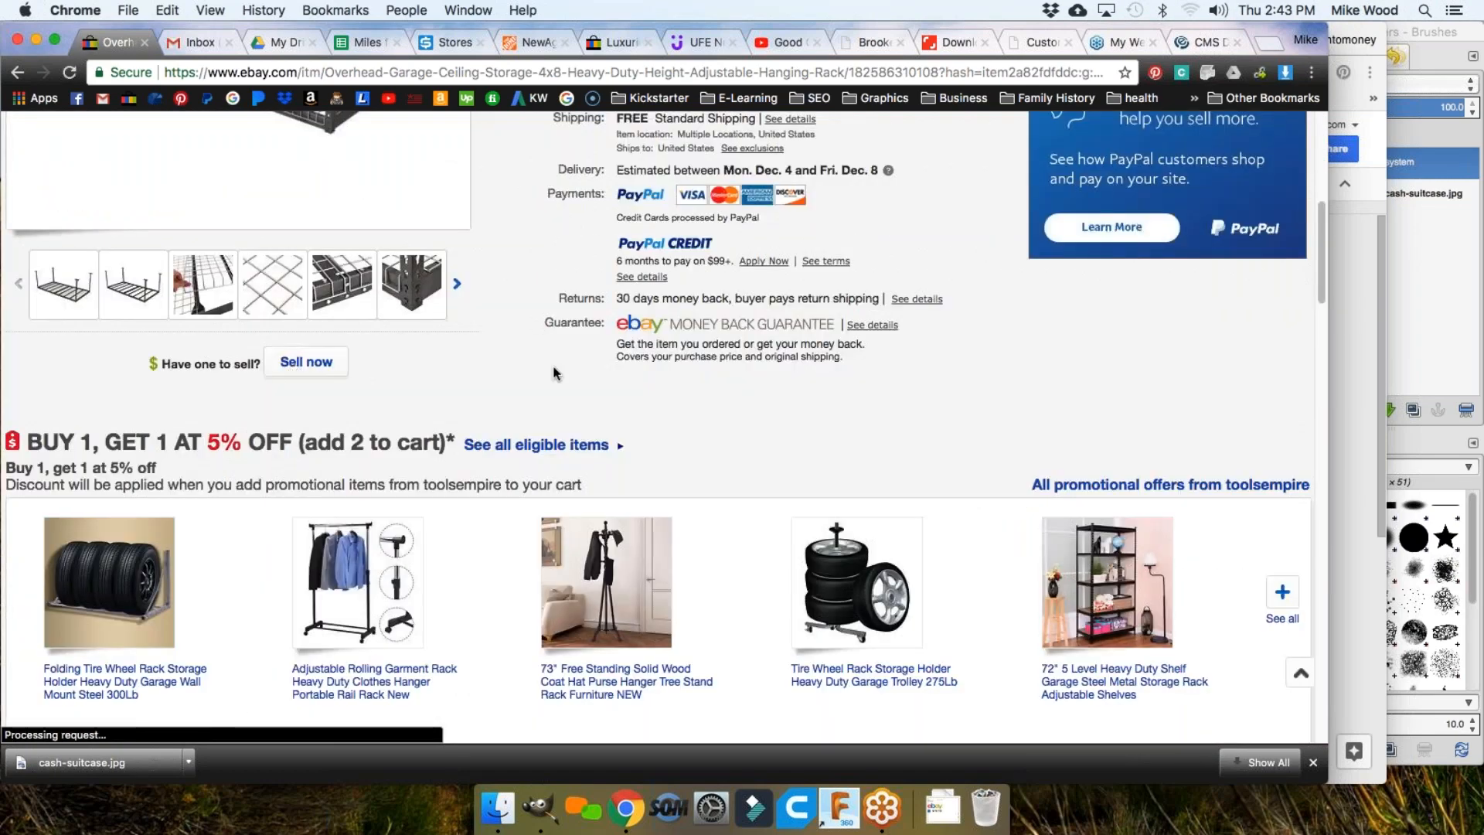
scroll(553, 373, up, 8)
scroll(553, 372, down, 4)
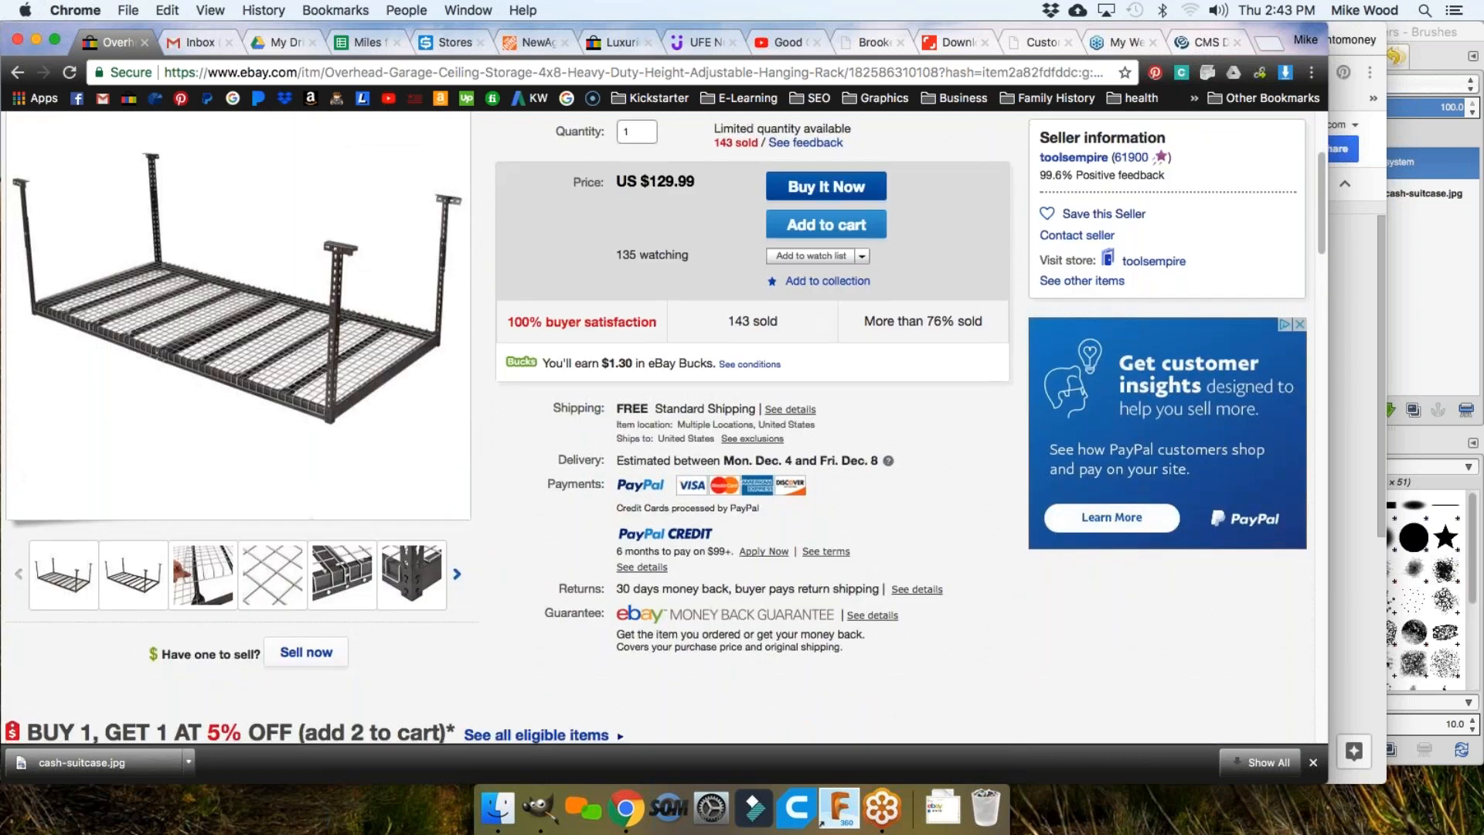
scroll(666, 427, down, 2)
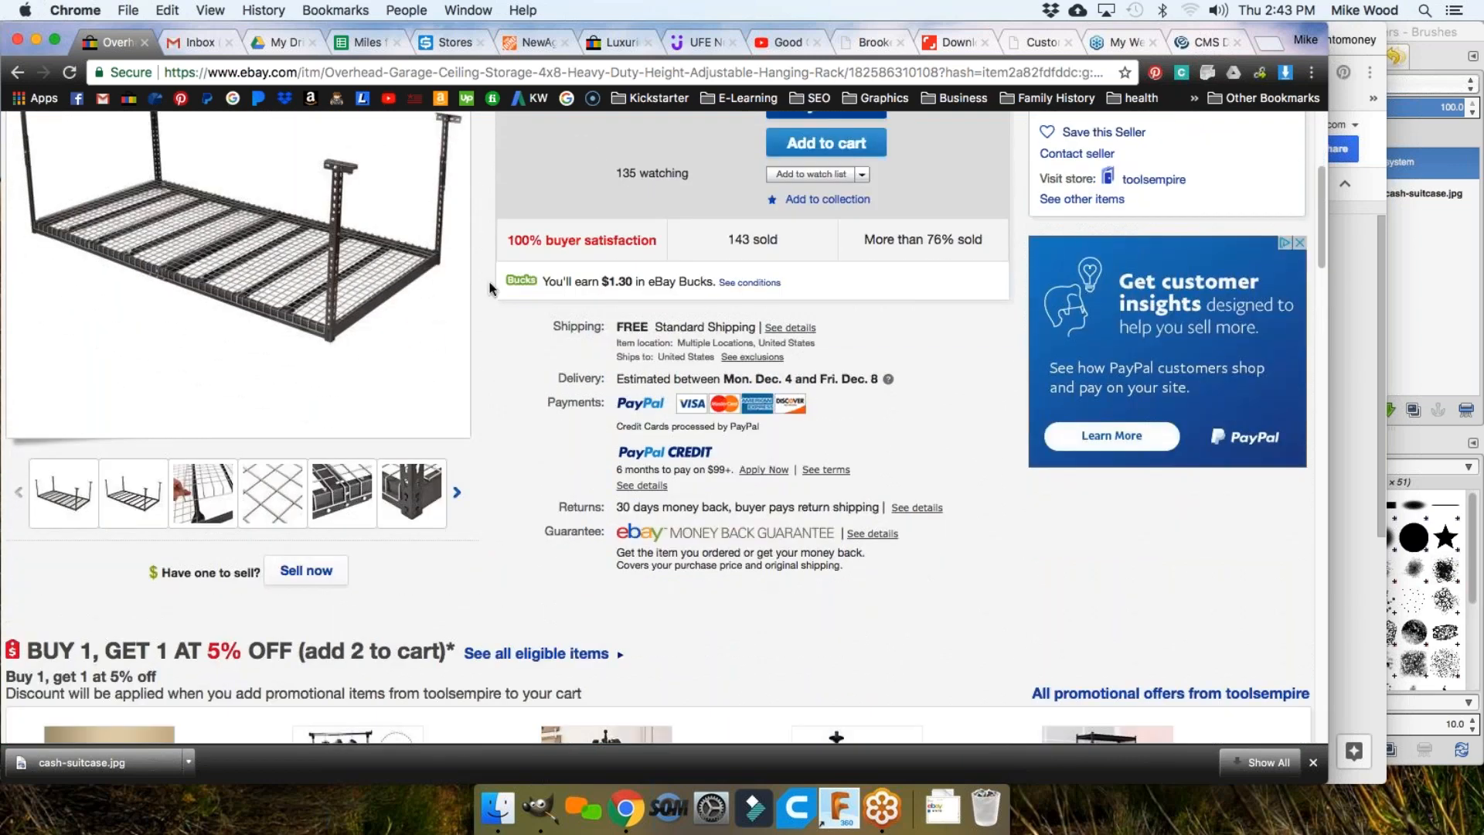
Step: Return to the results and filter to Sold listings only, leaving 420 results
click(18, 73)
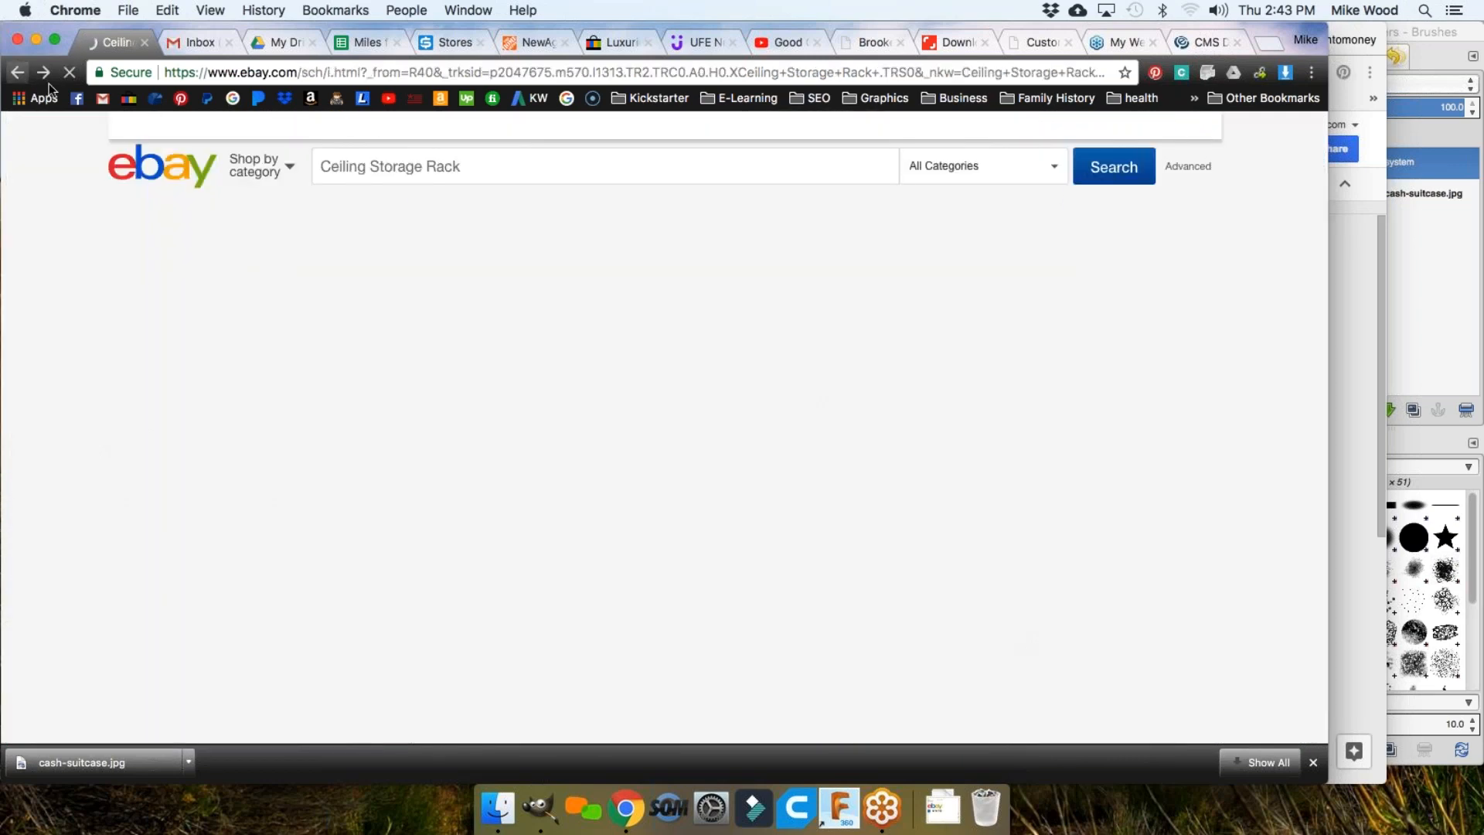
scroll(224, 357, down, 5)
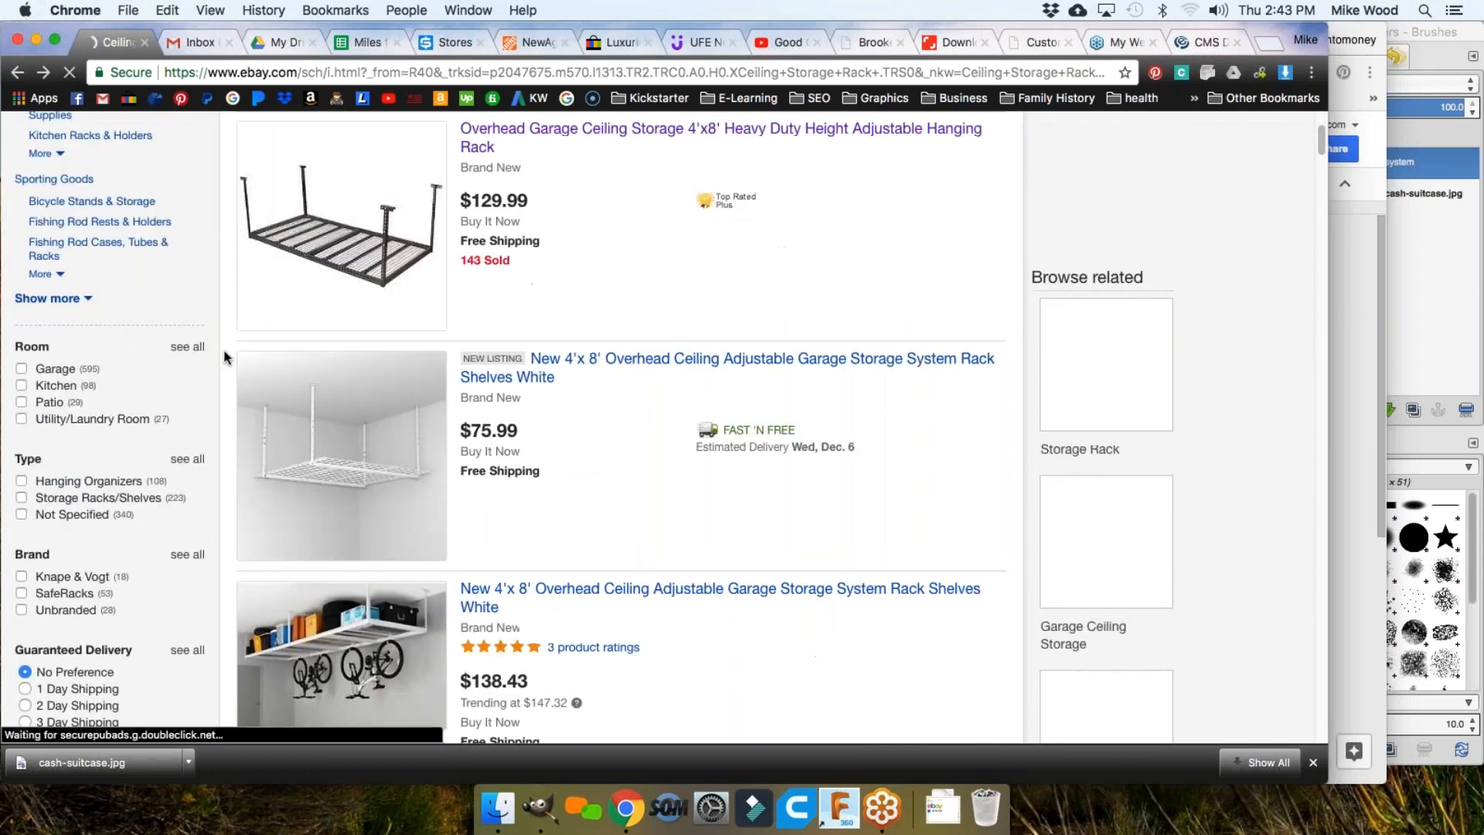
scroll(225, 357, down, 15)
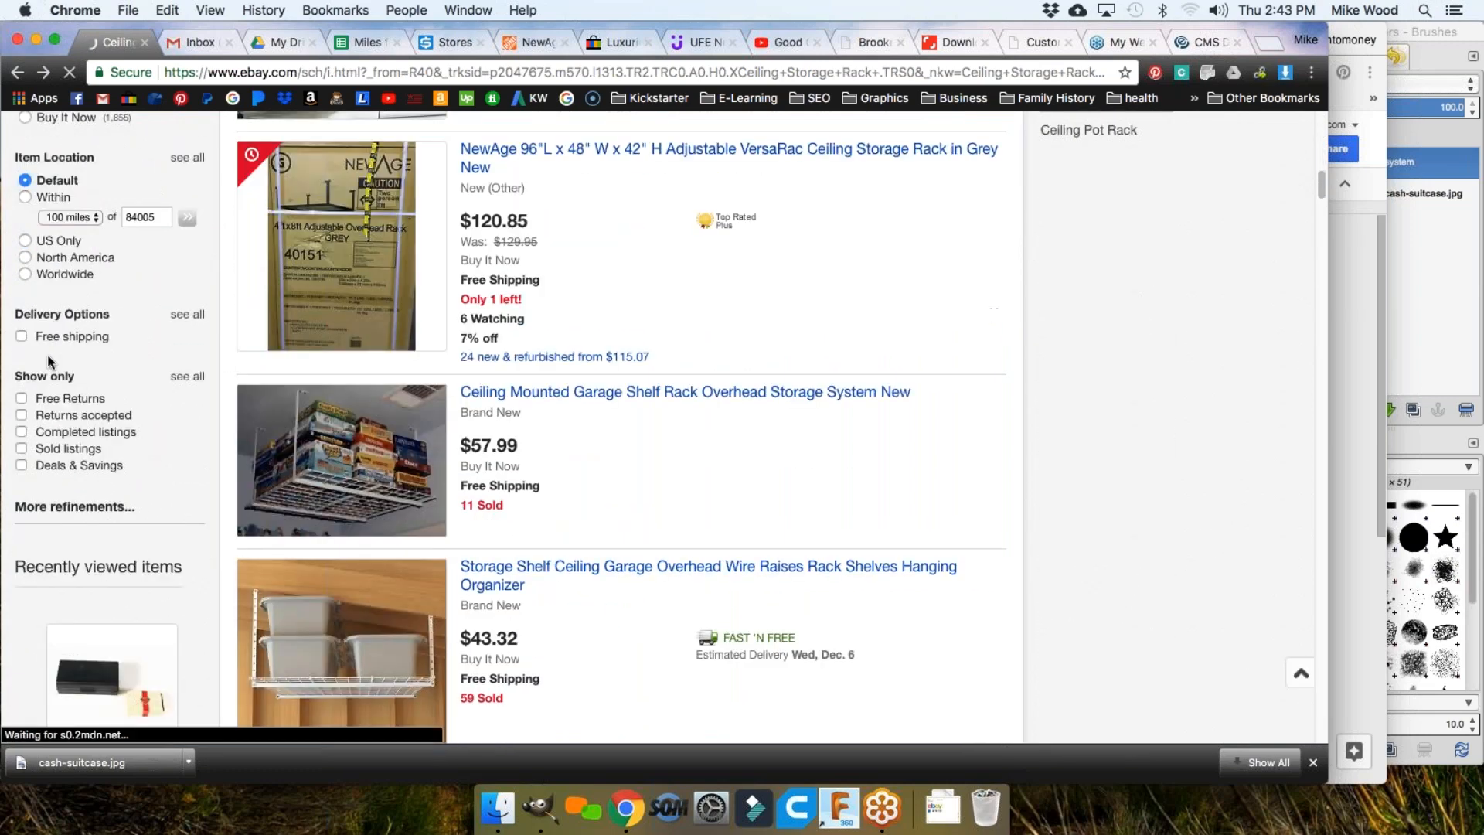
click(55, 450)
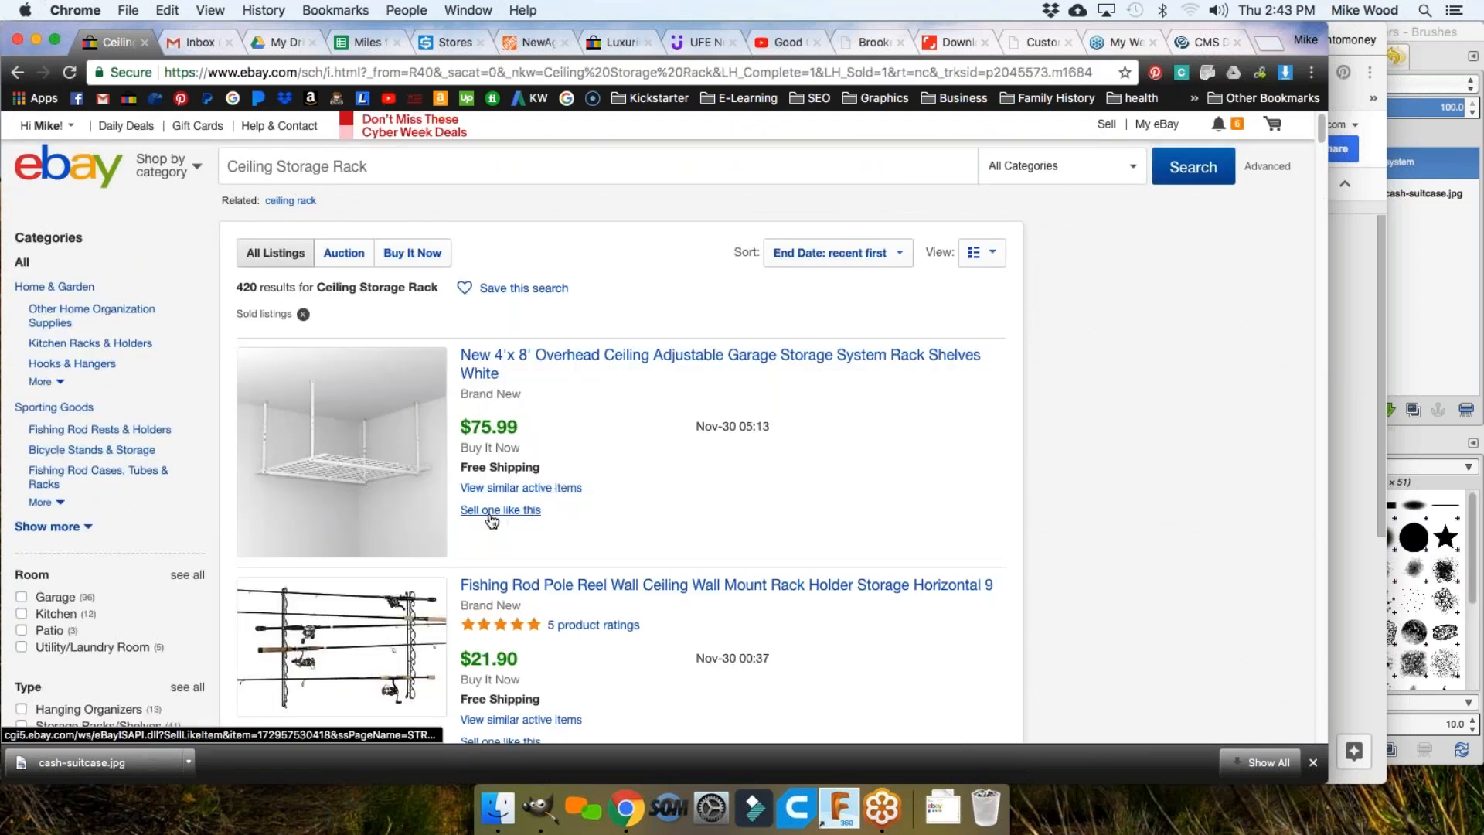
Step: Start a Sell one like this listing from the sold white 4'x8' rack and visit its description and price fields
click(492, 511)
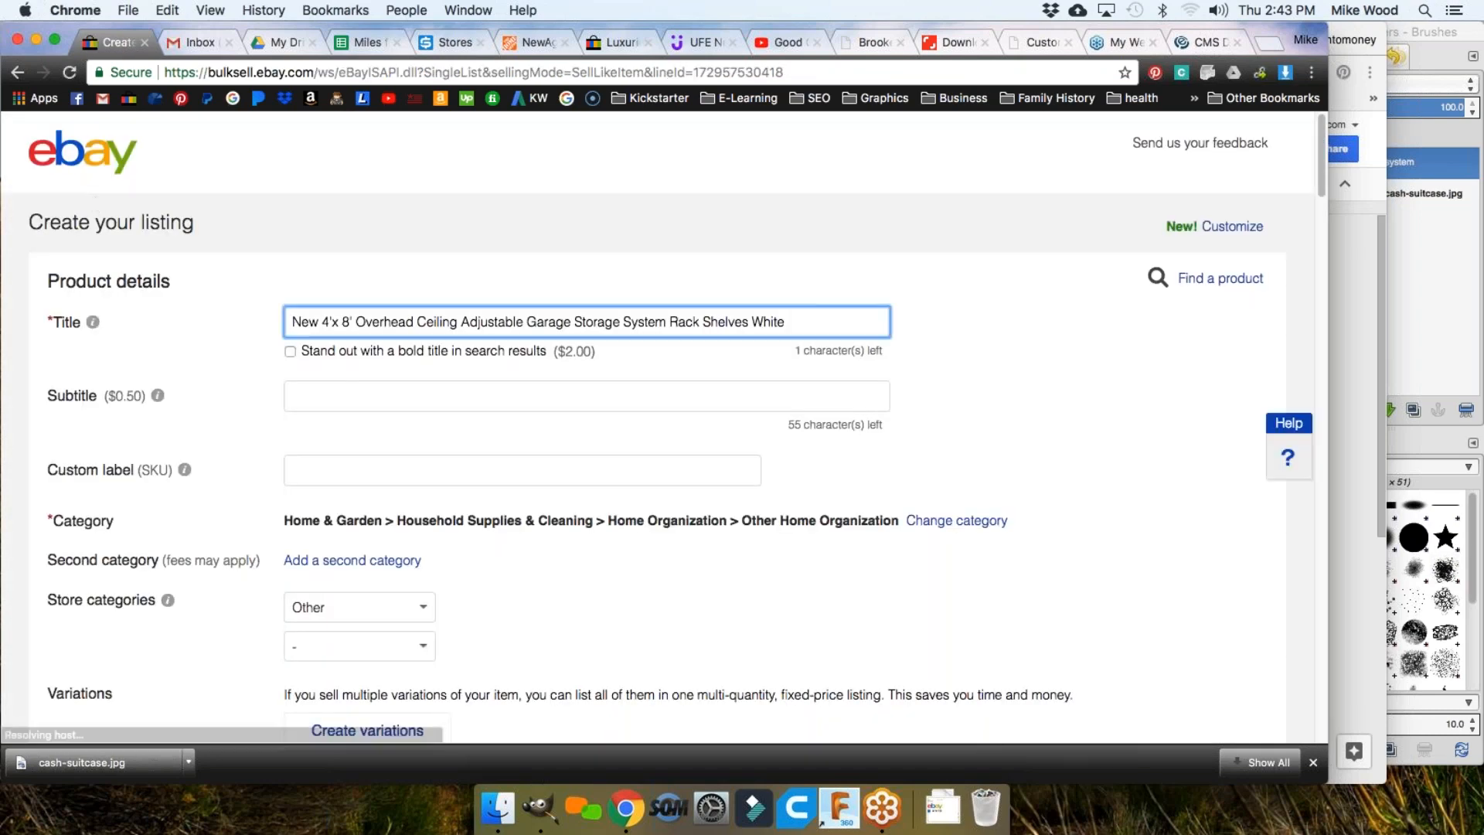
scroll(193, 386, down, 20)
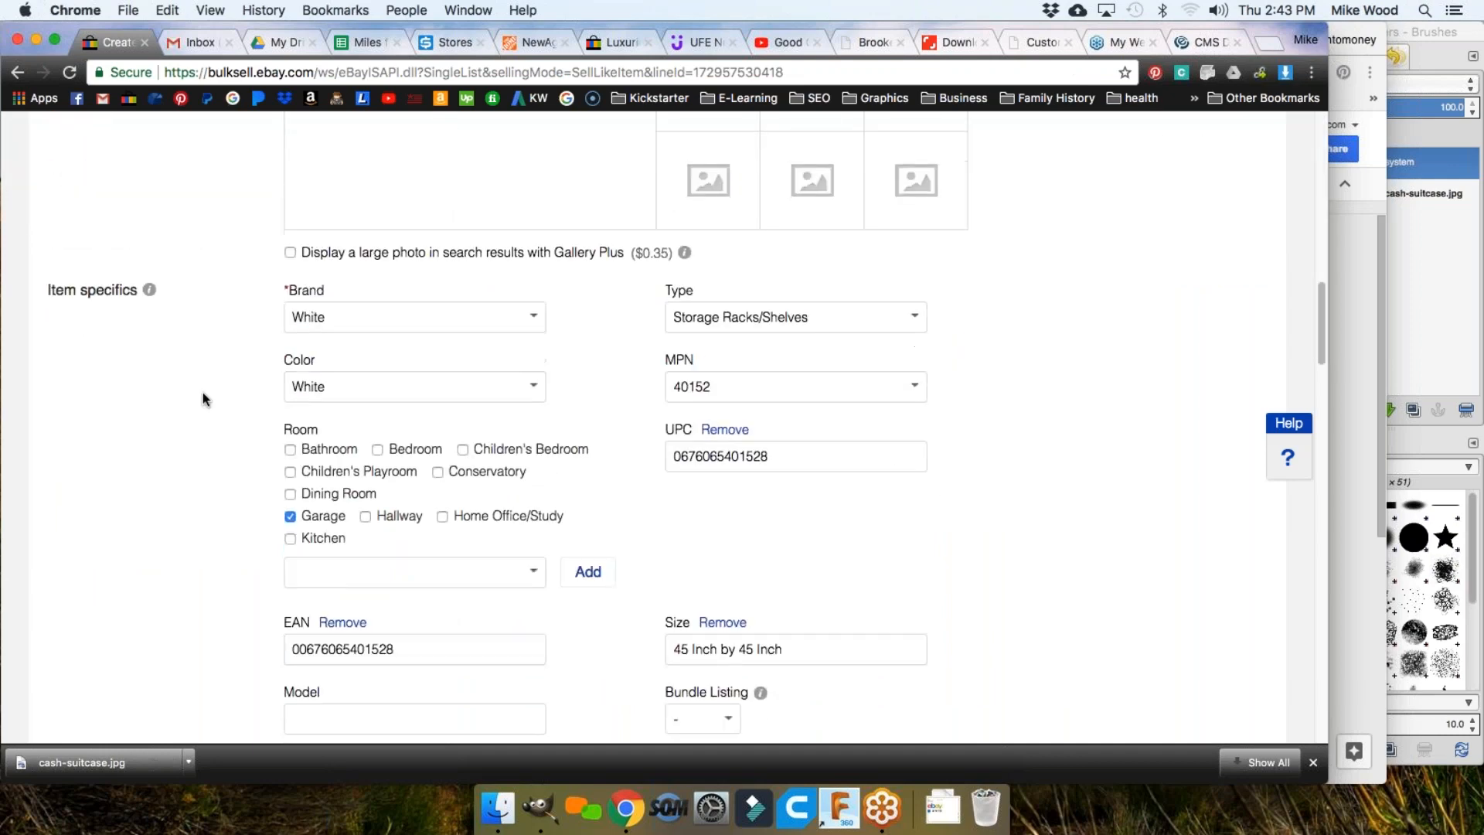
scroll(203, 398, up, 10)
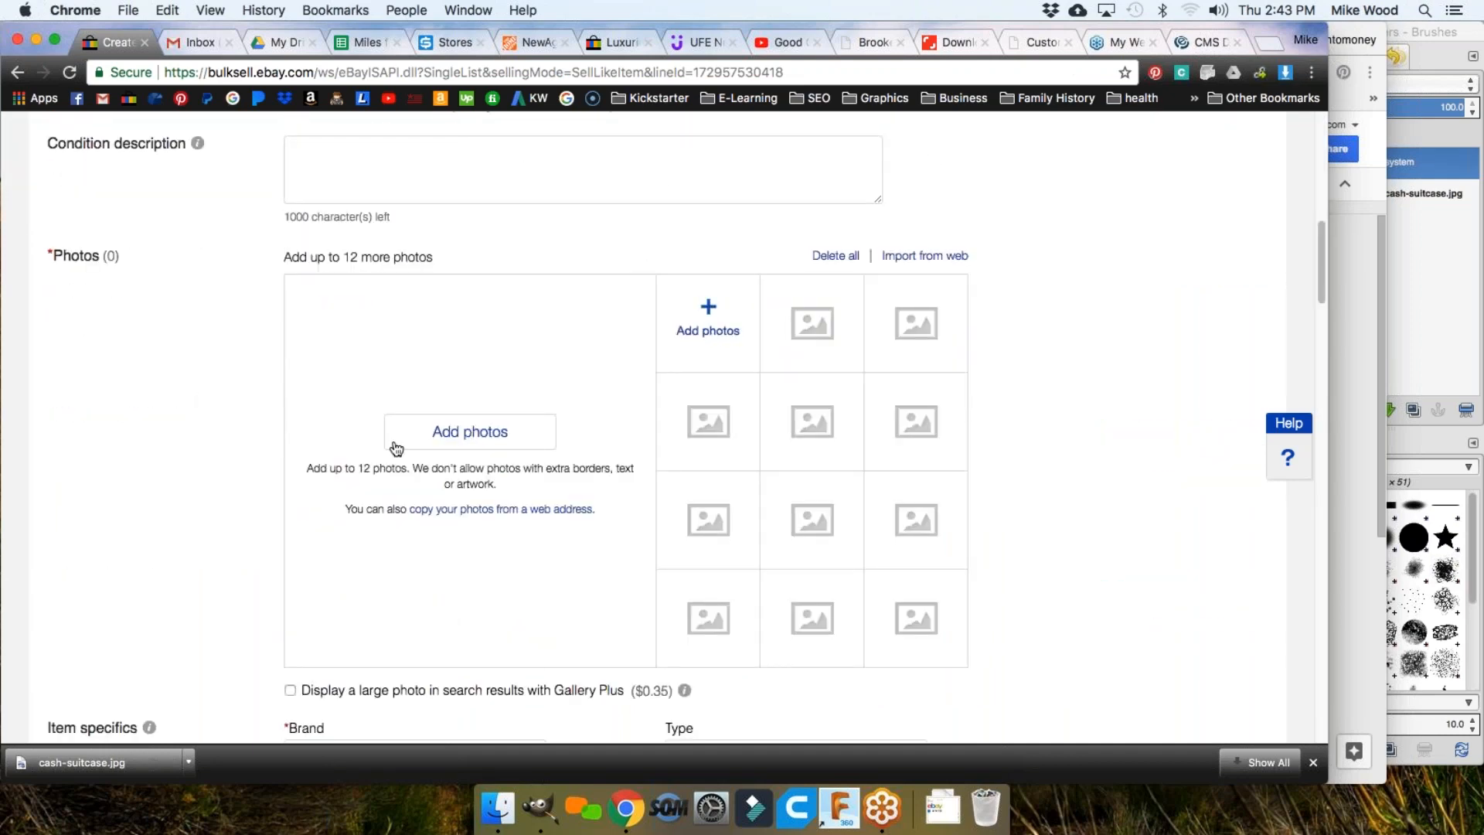
scroll(386, 425, down, 10)
click(370, 431)
scroll(212, 414, down, 8)
click(338, 306)
scroll(344, 263, up, 2)
Step: Set Duration to Good 'Til Cancelled, check the quantity of 1, then return to SKU Grid's Stores tab
click(341, 258)
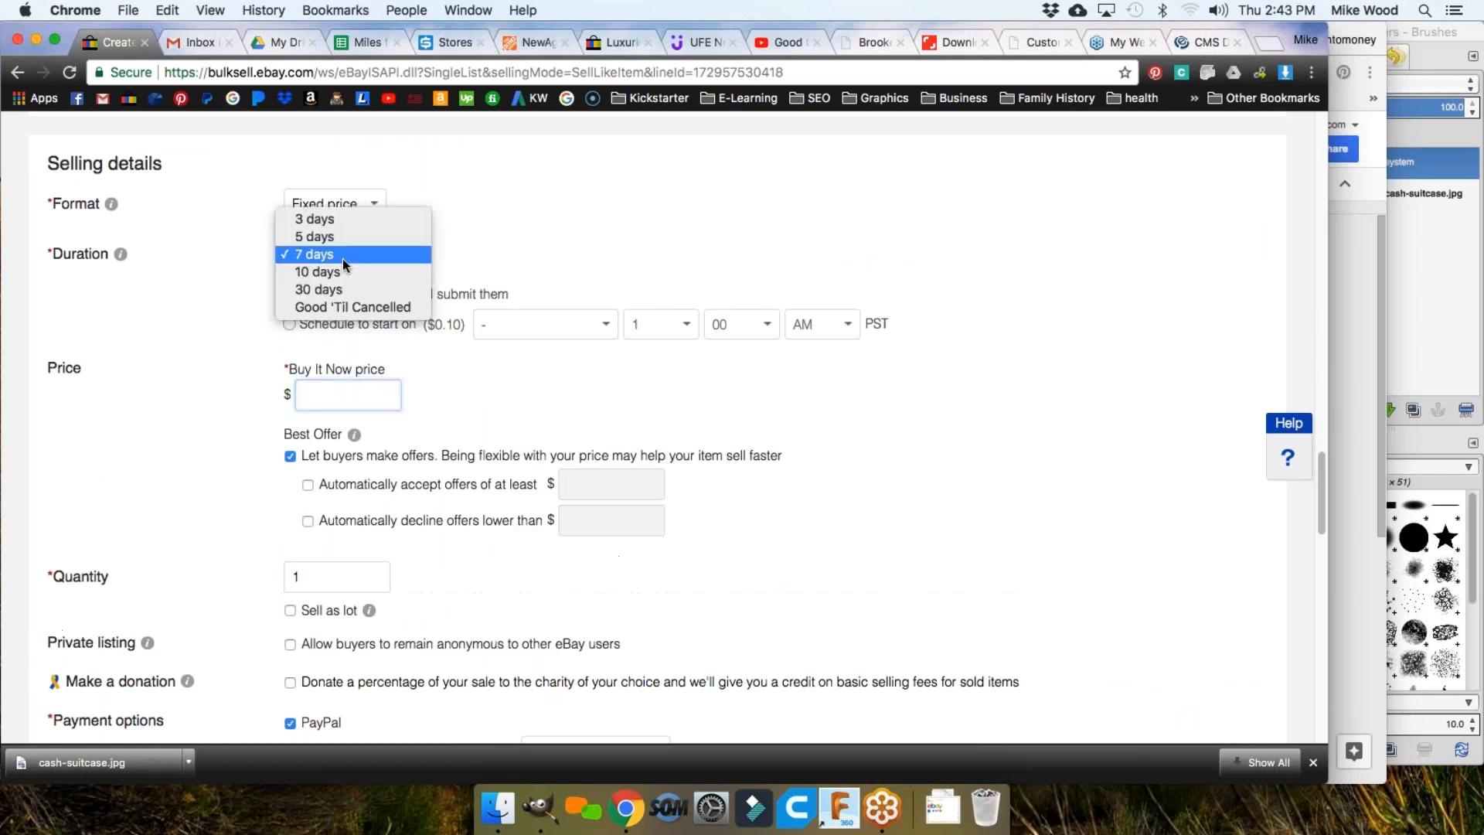
click(343, 307)
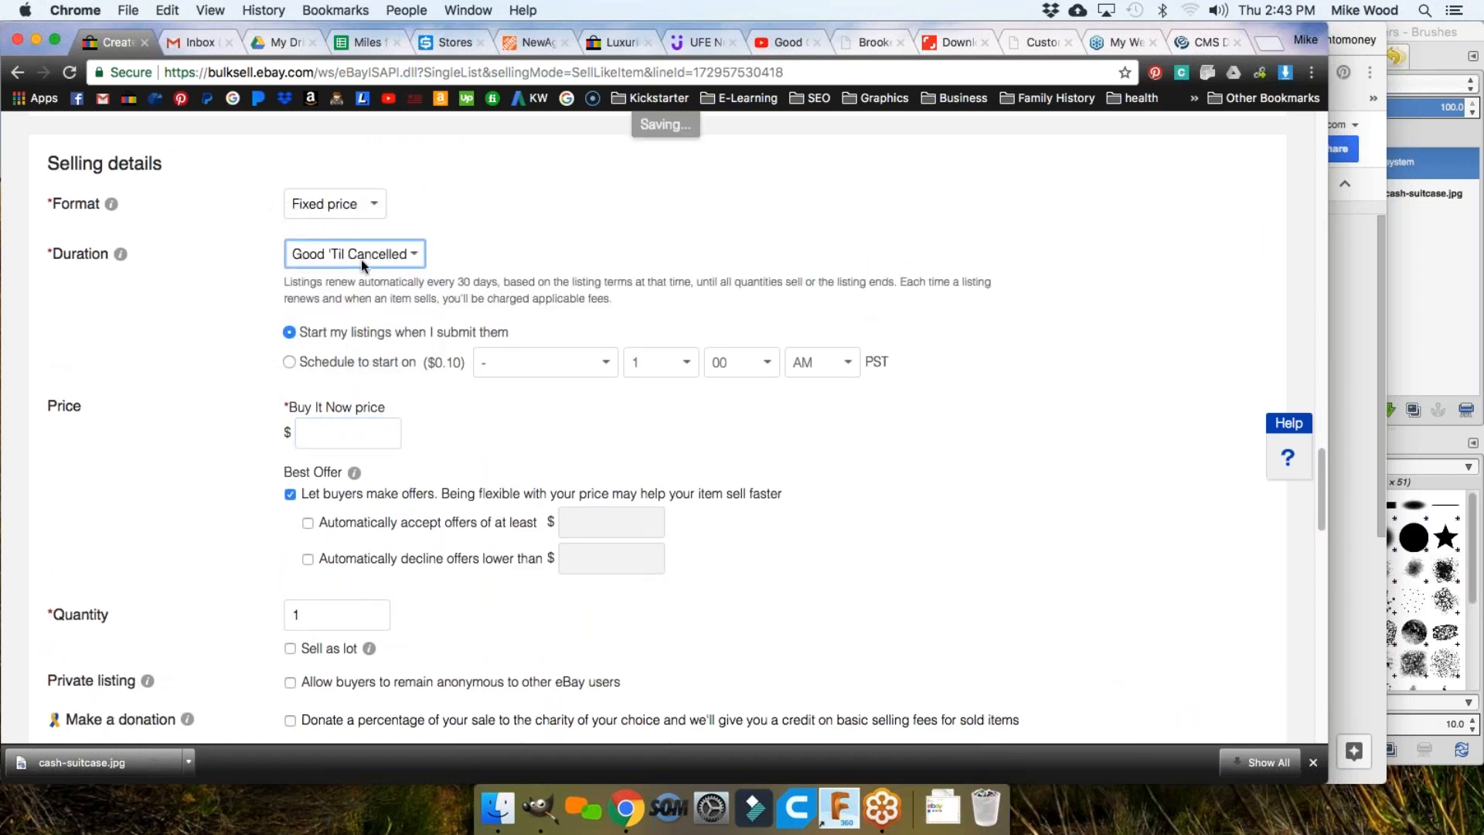
drag(309, 612, 255, 607)
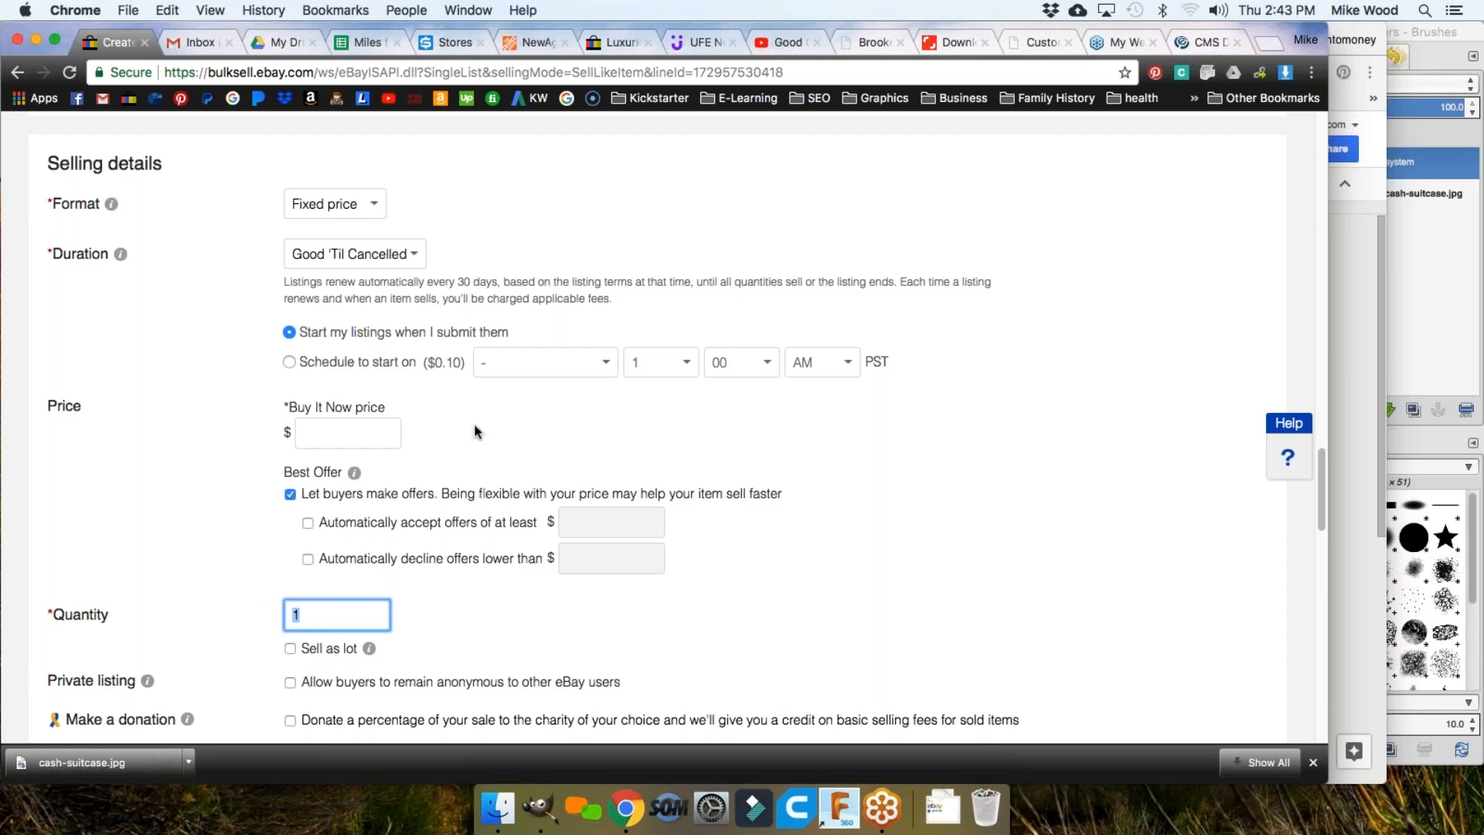
scroll(436, 421, down, 12)
scroll(432, 419, up, 20)
scroll(432, 423, up, 10)
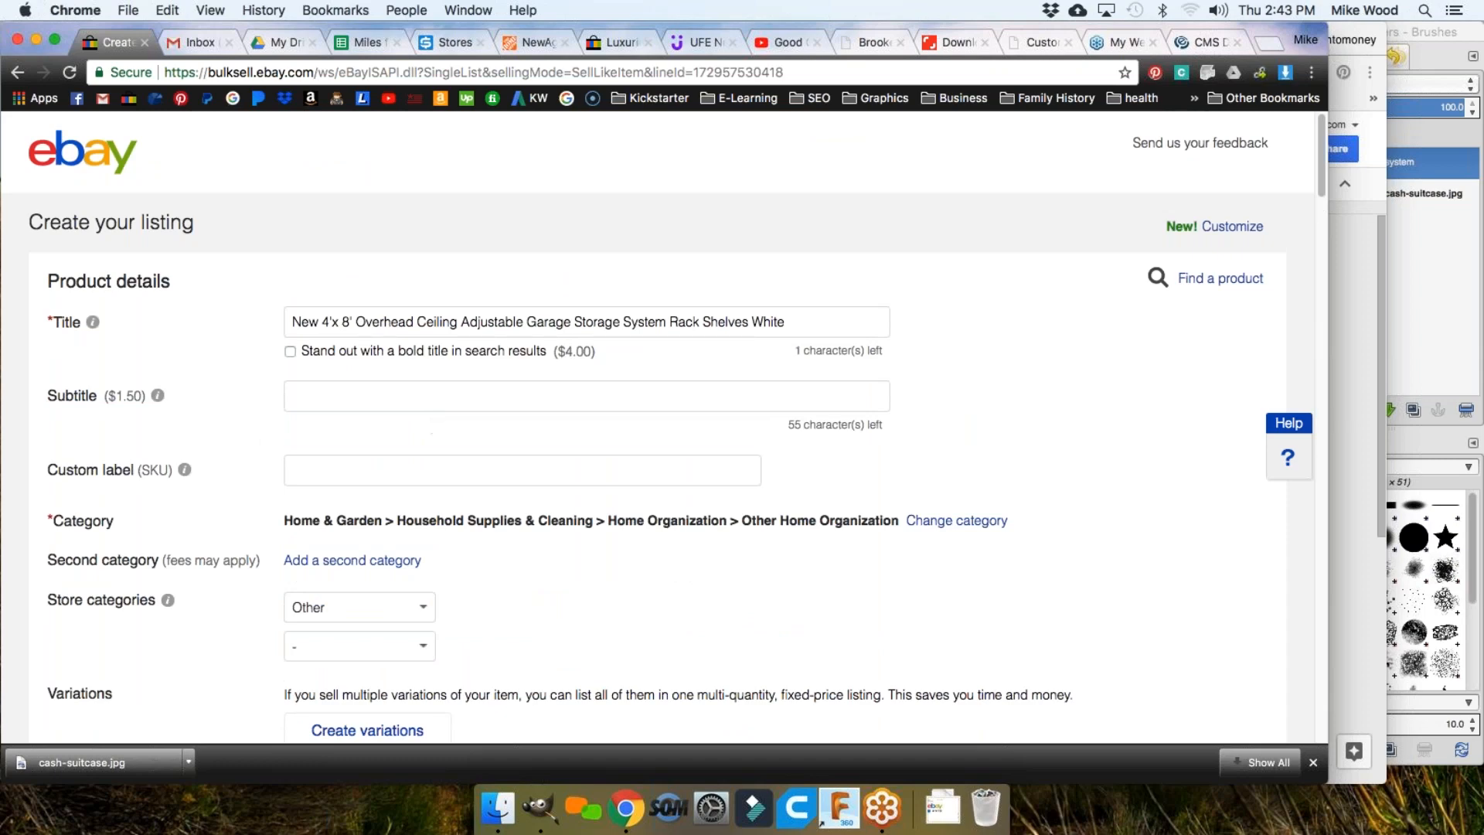
click(446, 43)
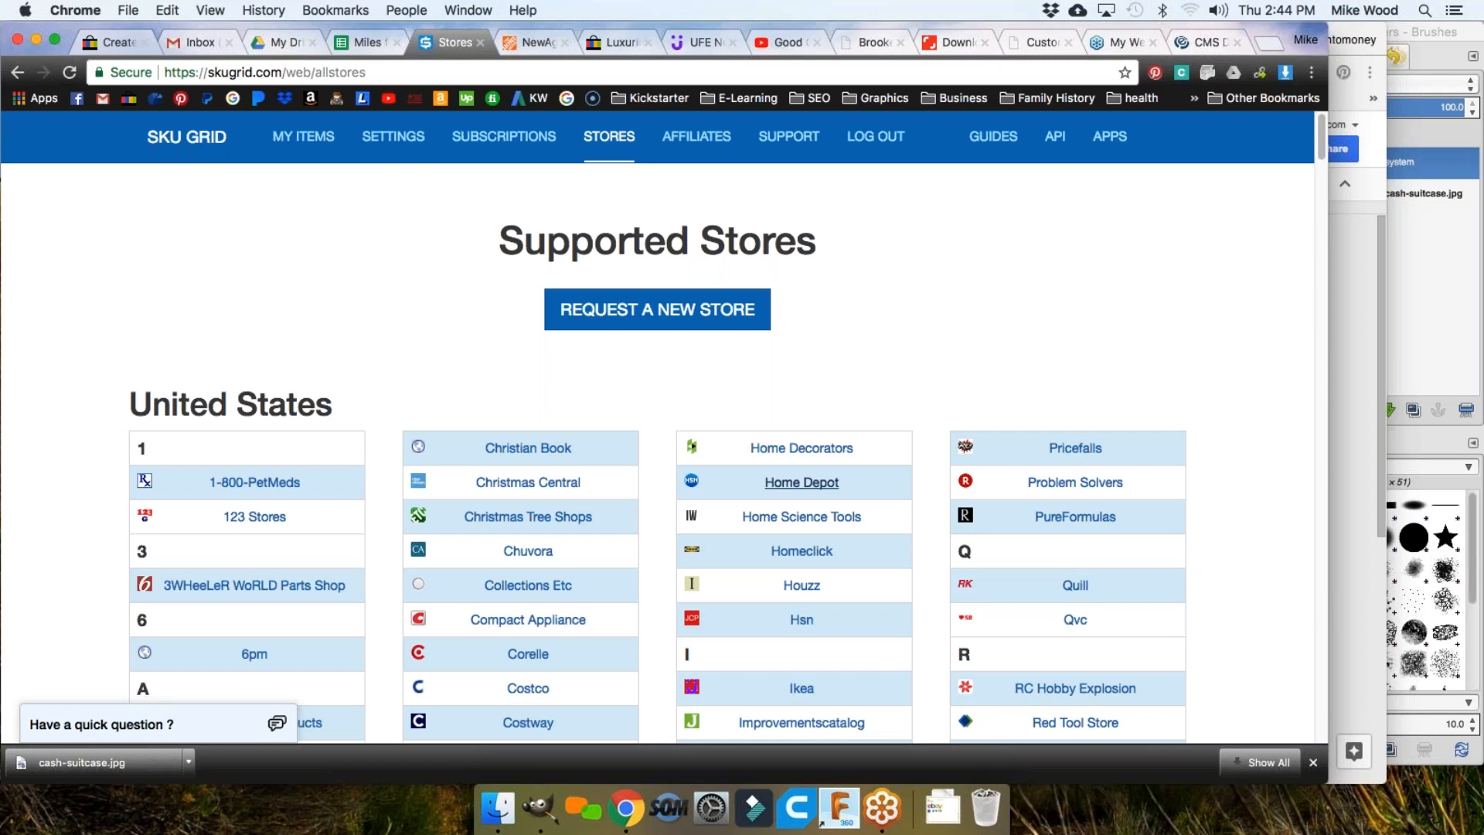
Step: Bring Chrome forward and switch to the SkuGrid Notes Google Doc with Cmd+`
click(1474, 67)
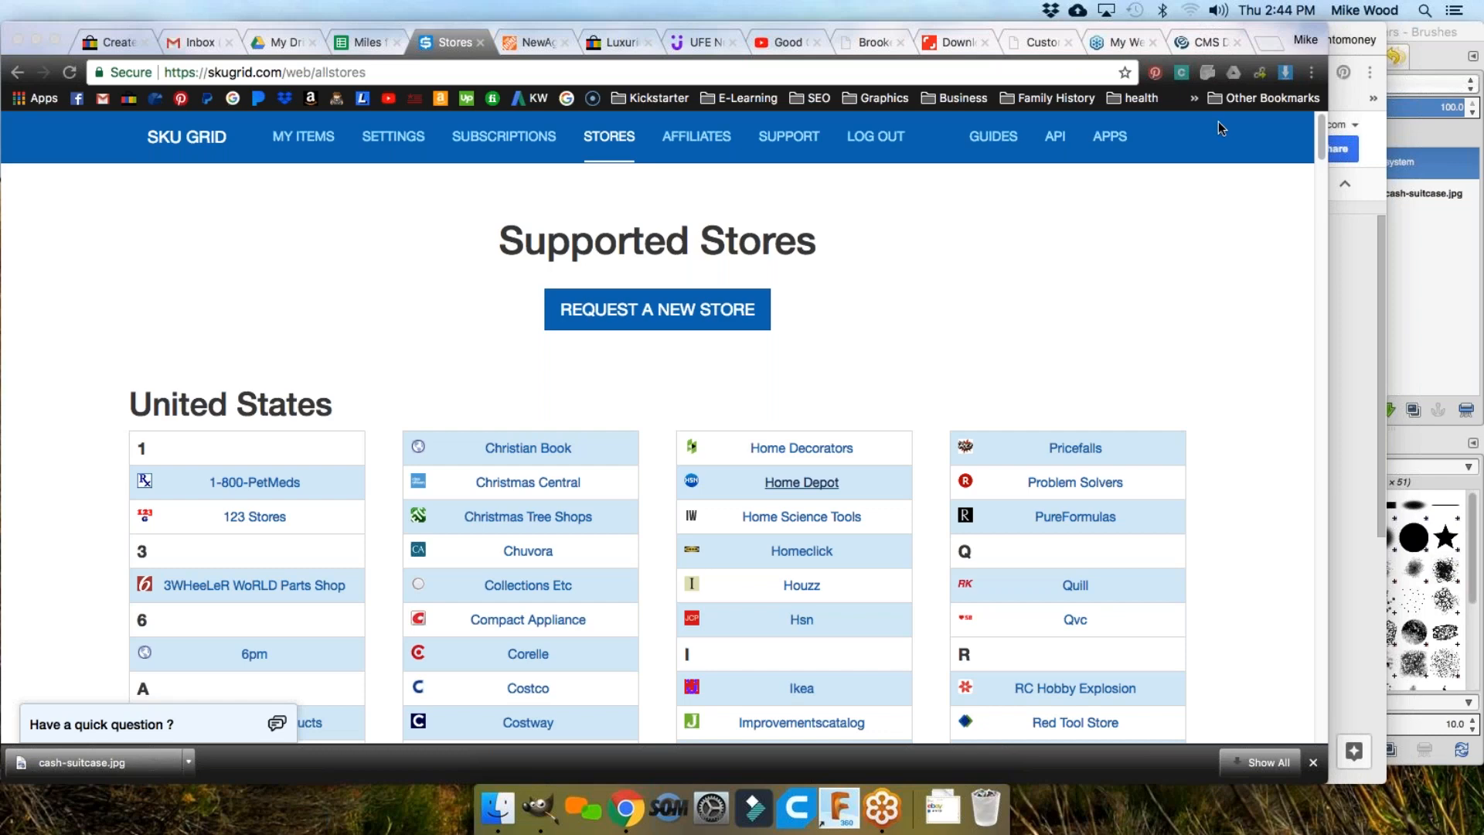
click(1034, 238)
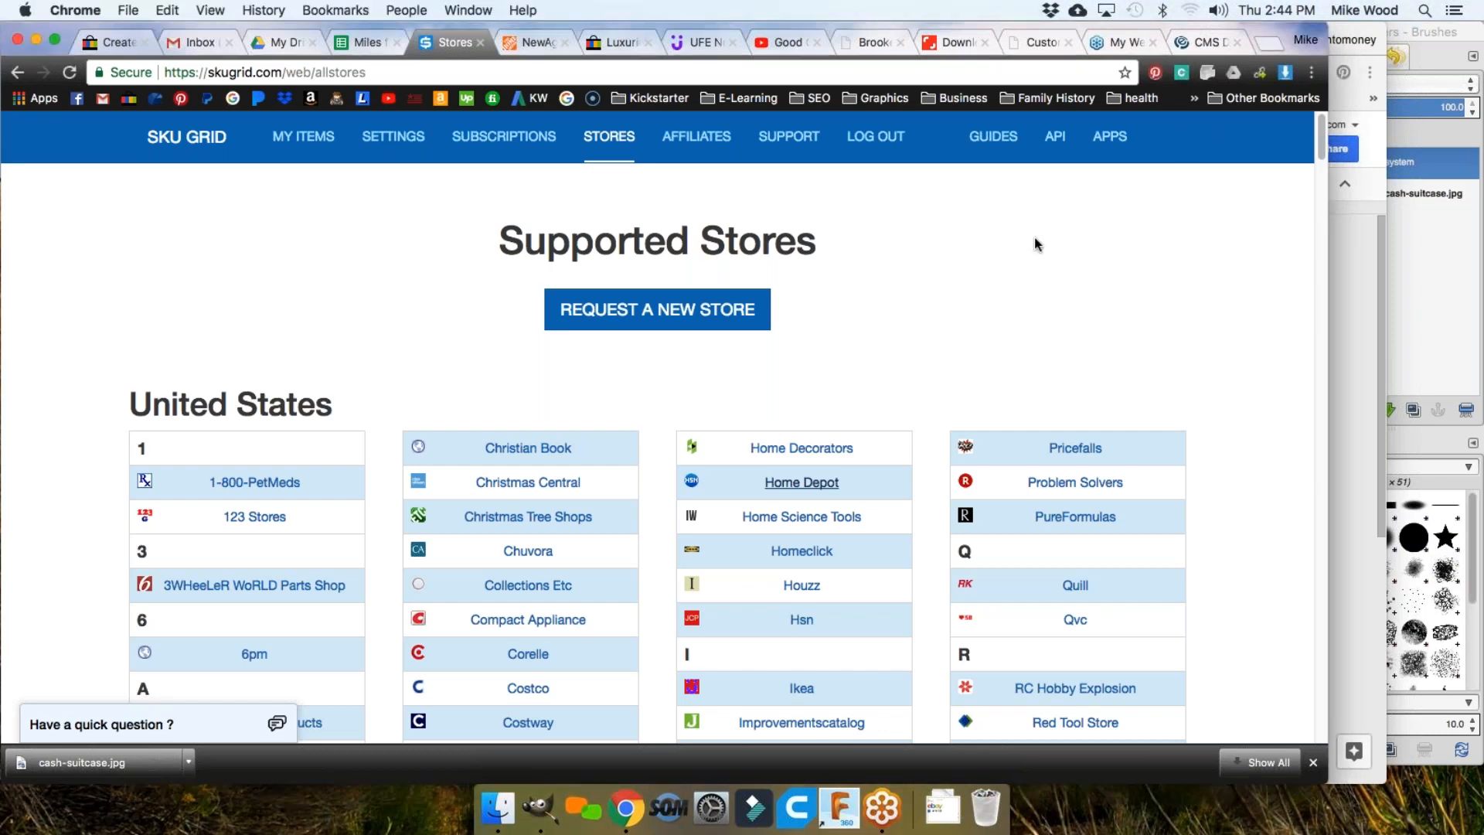
key(super+grave)
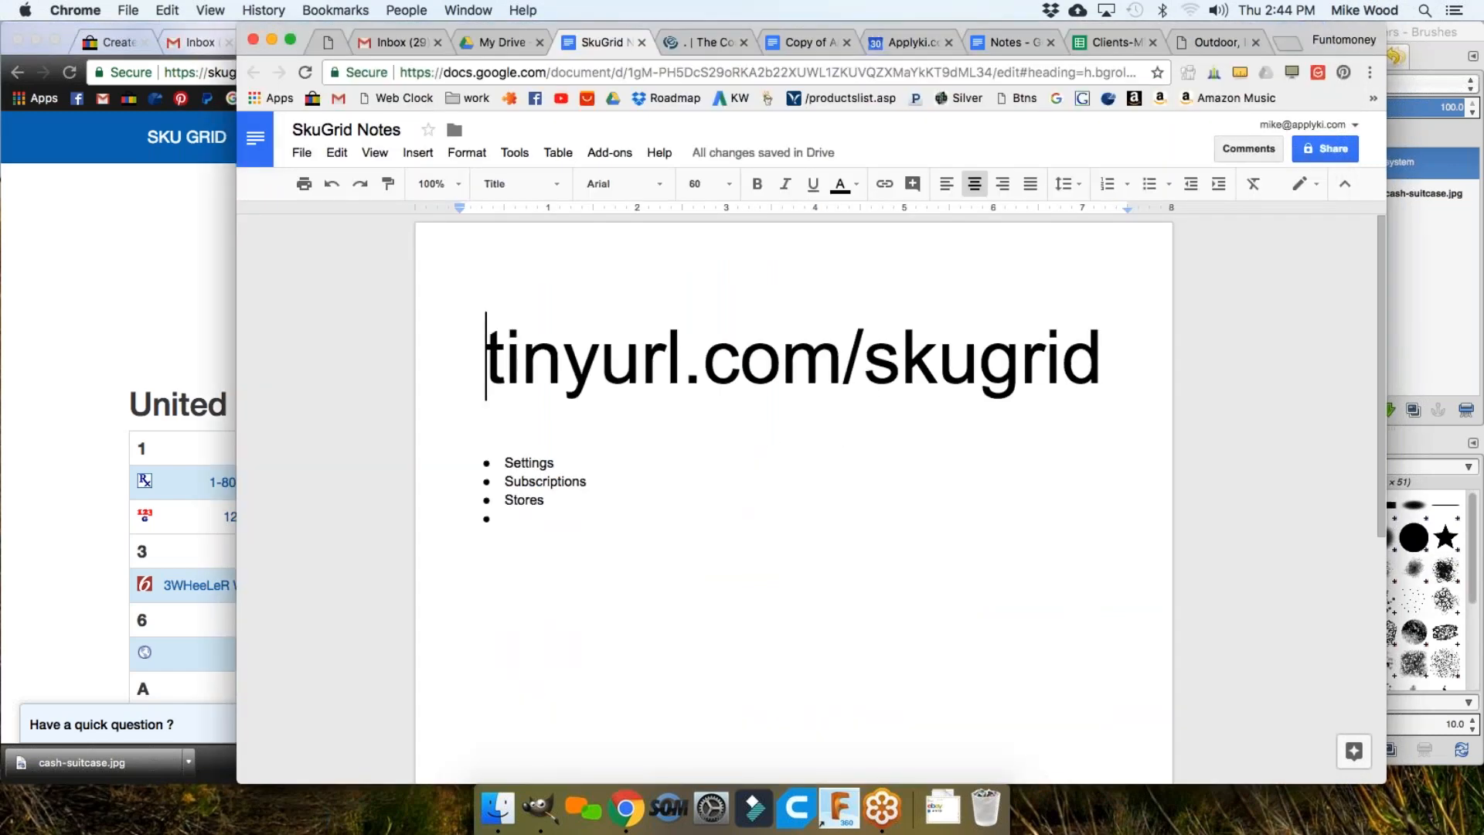